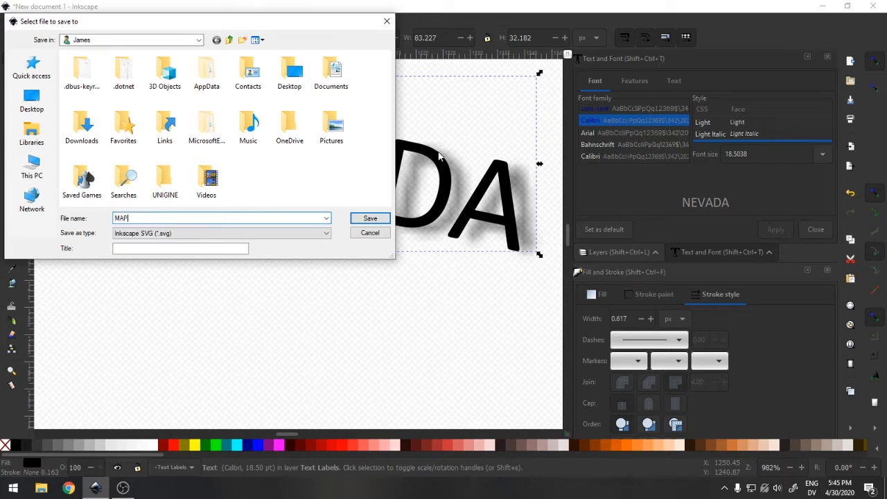
# Save the document as an Inkscape SVG named MAP.
pyautogui.click(368, 219)
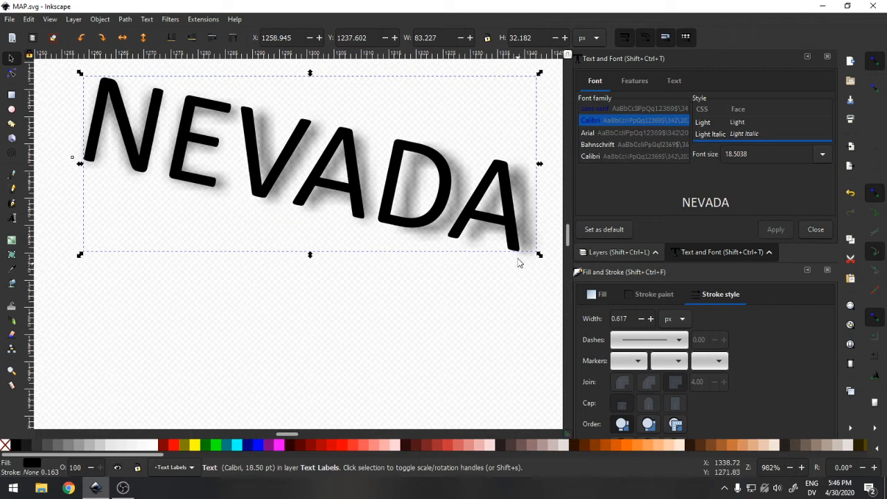
# Open the NEVADA label for text editing and select all of its letters.
pyautogui.doubleClick(452, 227)
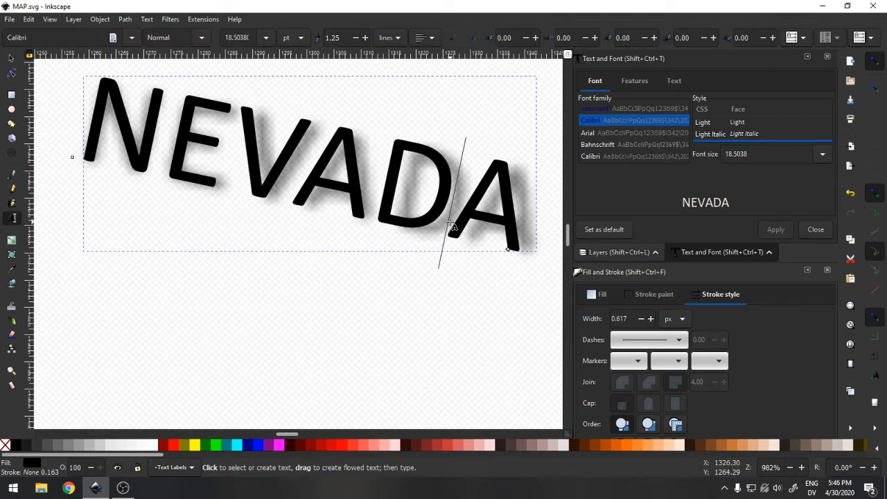
pyautogui.hotkey('ctrl', 'a')
# Check the kerning settings in the SVG Font Editor and close the editor.
pyautogui.rightClick(452, 227)
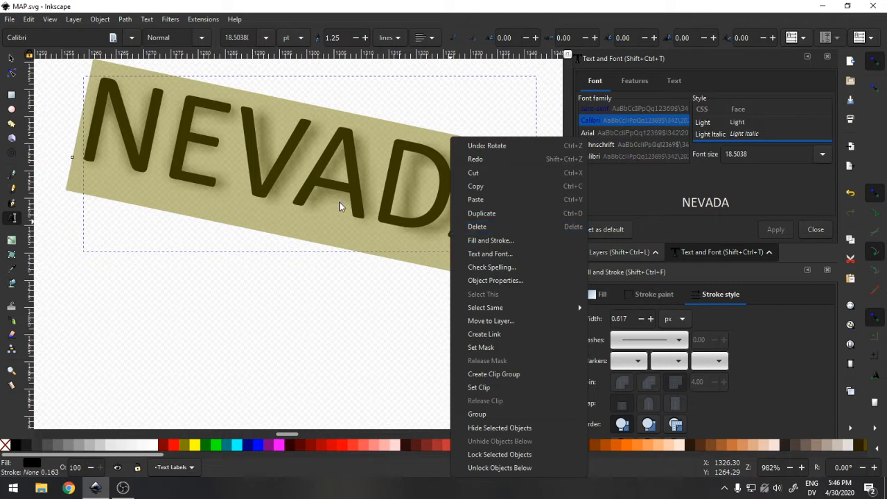
pyautogui.click(146, 20)
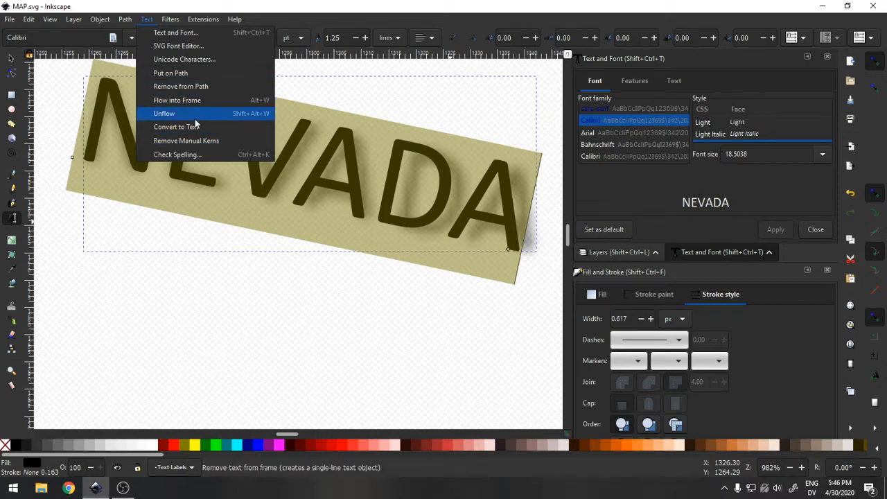
pyautogui.click(192, 46)
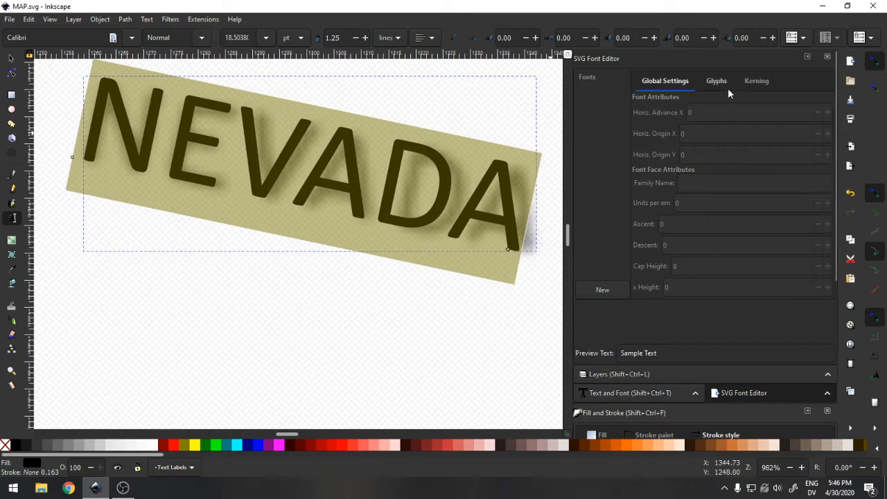
pyautogui.click(759, 82)
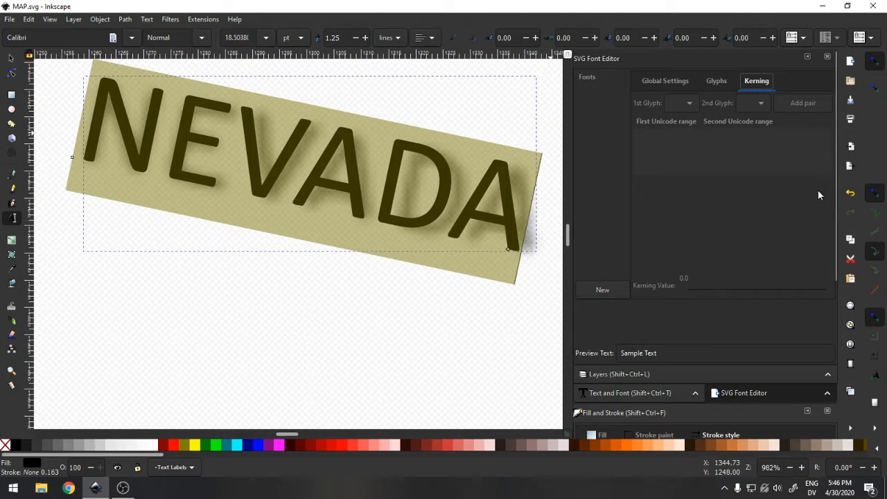
pyautogui.click(827, 59)
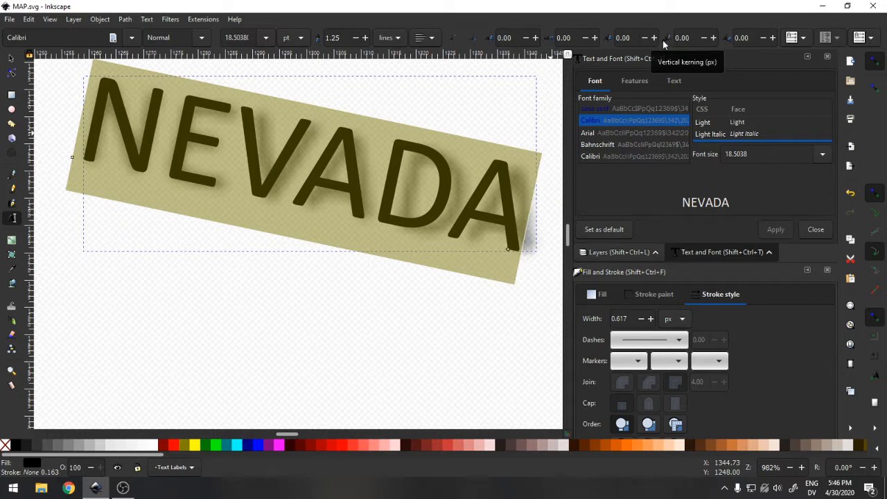
# Try increasing the vertical kerning of the NEVADA text and reset it to 0.
pyautogui.click(715, 39)
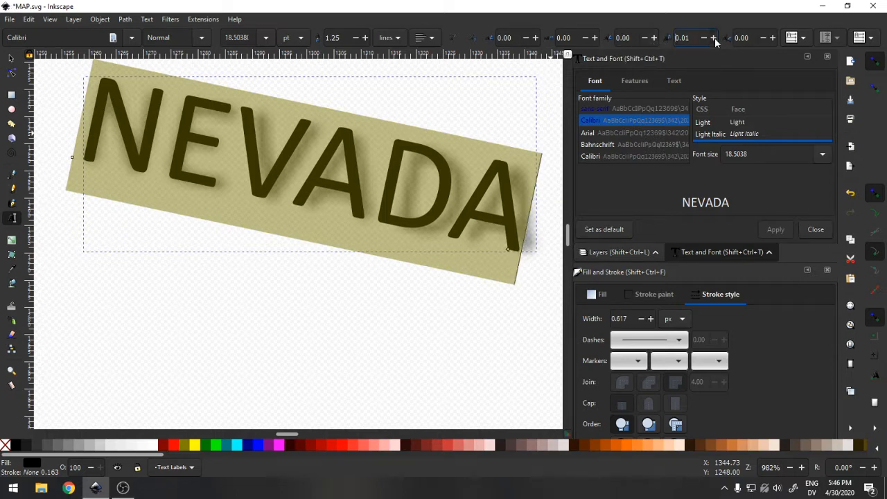
pyautogui.click(715, 37)
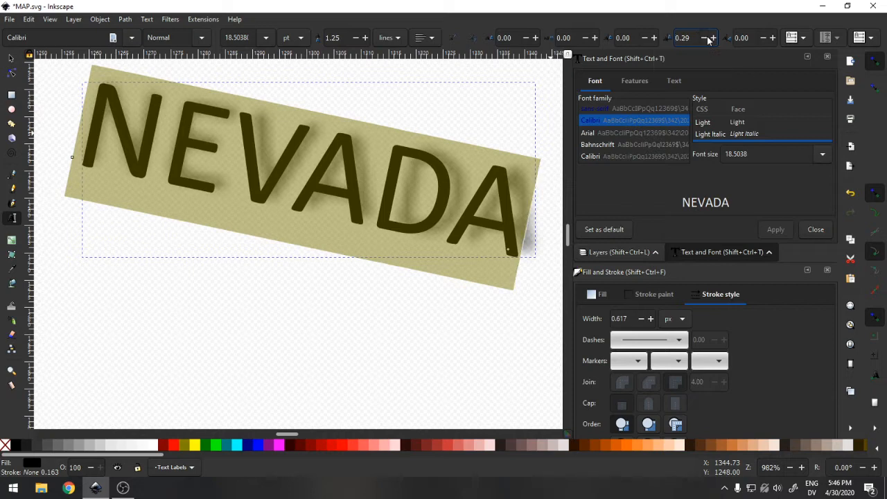
pyautogui.scroll(-5, 708, 39)
pyautogui.scroll(-10, 707, 40)
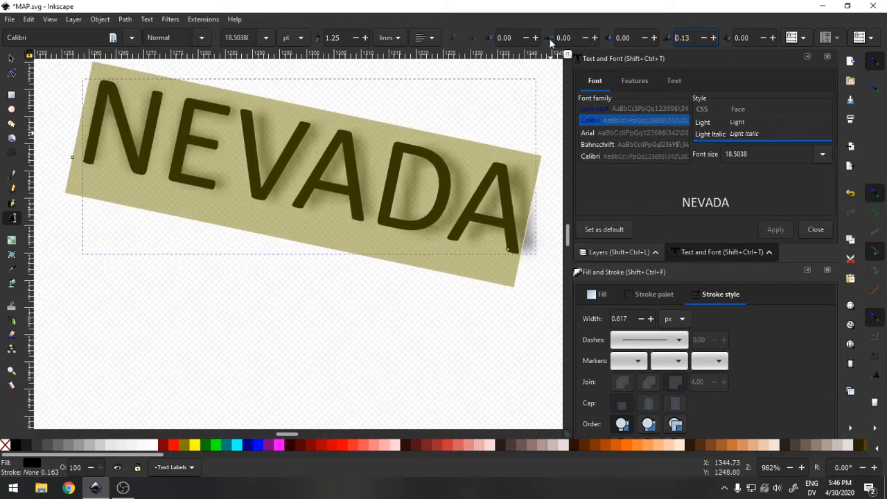
pyautogui.hotkey('ctrl', 'a')
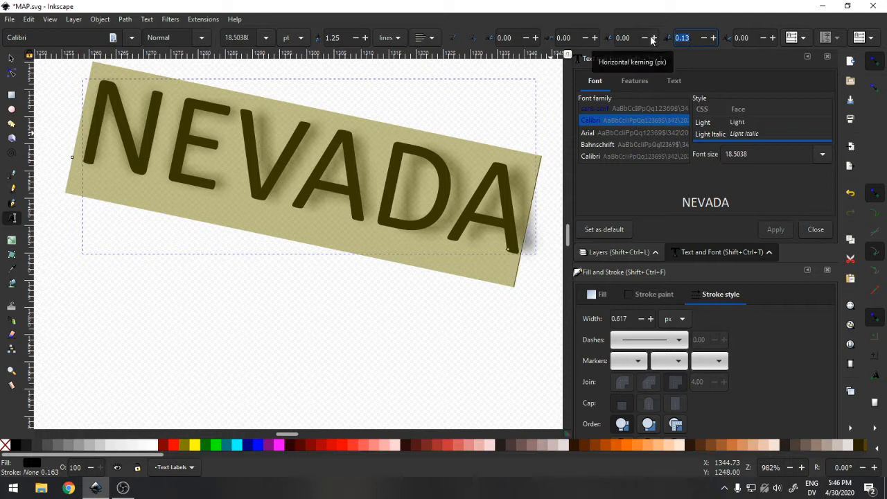
pyautogui.write('0')
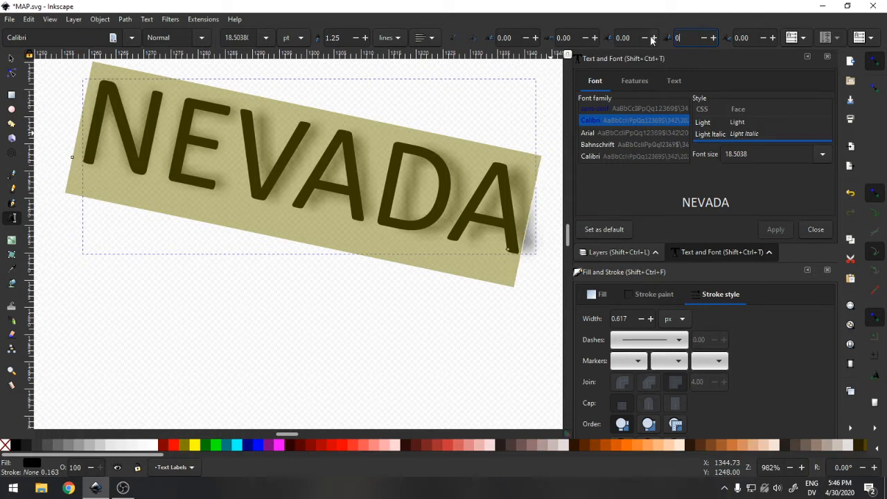
pyautogui.press('Return')
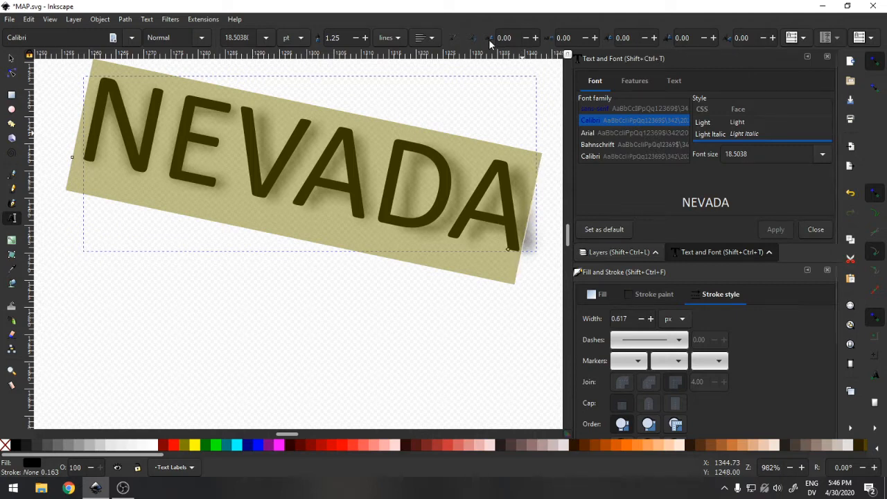
# Set the letter spacing of the NEVADA text to 0.74 and deselect the label.
pyautogui.click(534, 38)
pyautogui.click(535, 38)
pyautogui.click(534, 38)
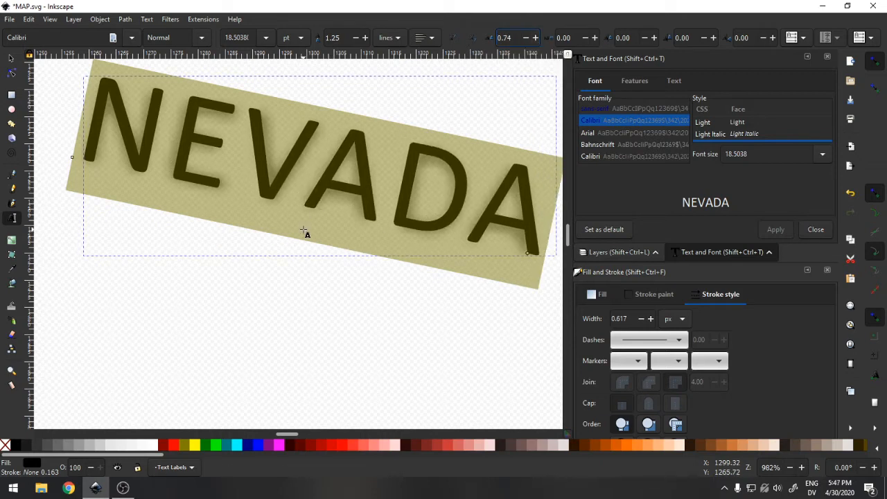
pyautogui.click(11, 60)
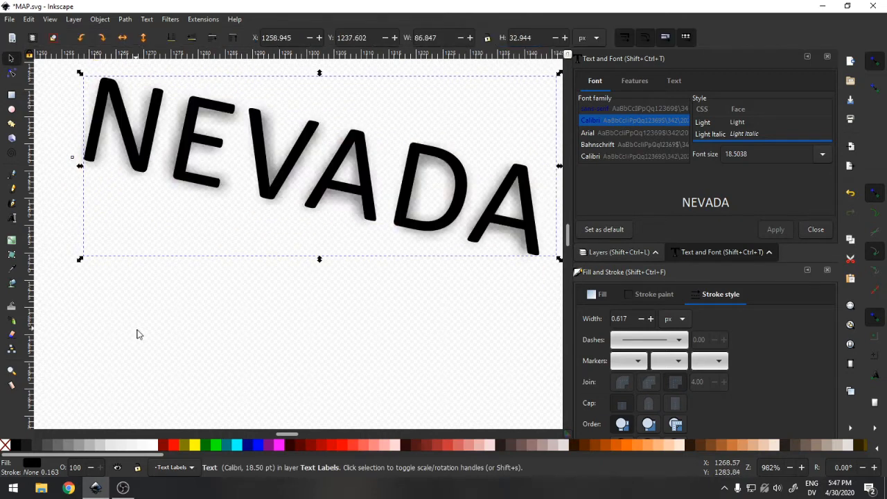
pyautogui.click(147, 338)
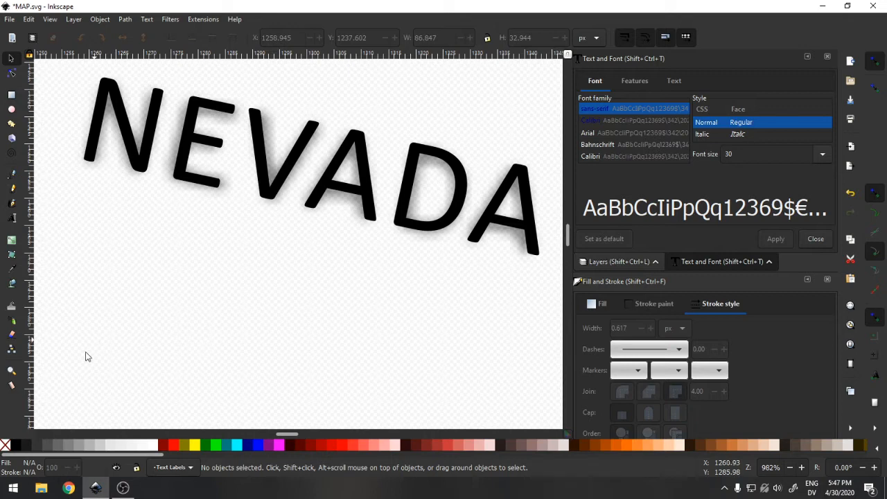
# Look over the whole trail map and bring up the document's layer list.
pyautogui.click(11, 371)
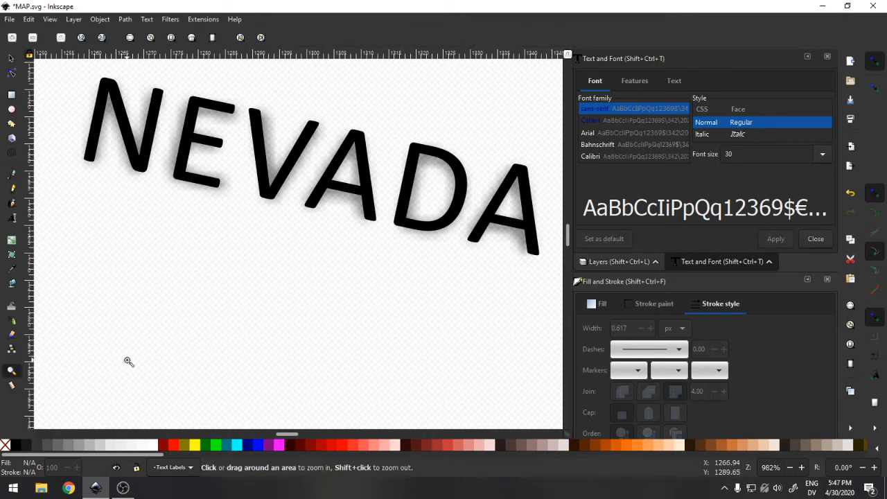
pyautogui.scroll(-4, 128, 361)
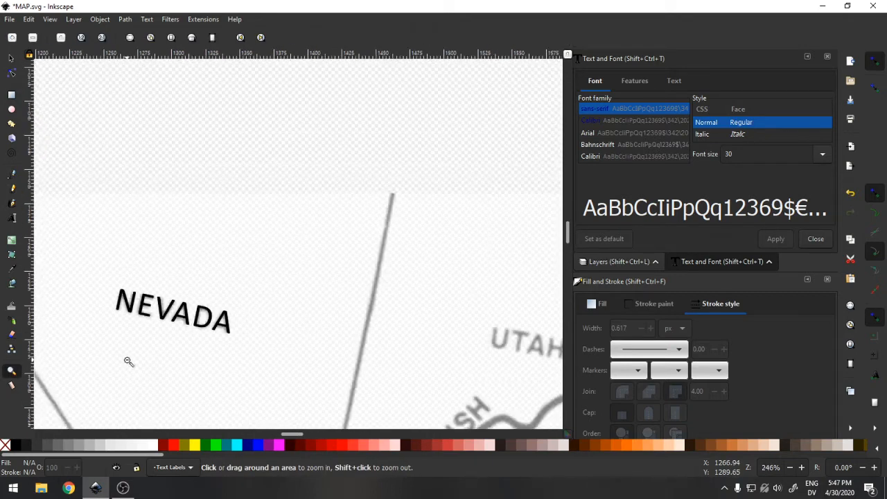
pyautogui.scroll(-3, 287, 360)
pyautogui.scroll(-1, 290, 360)
pyautogui.scroll(-2, 290, 360)
pyautogui.scroll(-3, 289, 360)
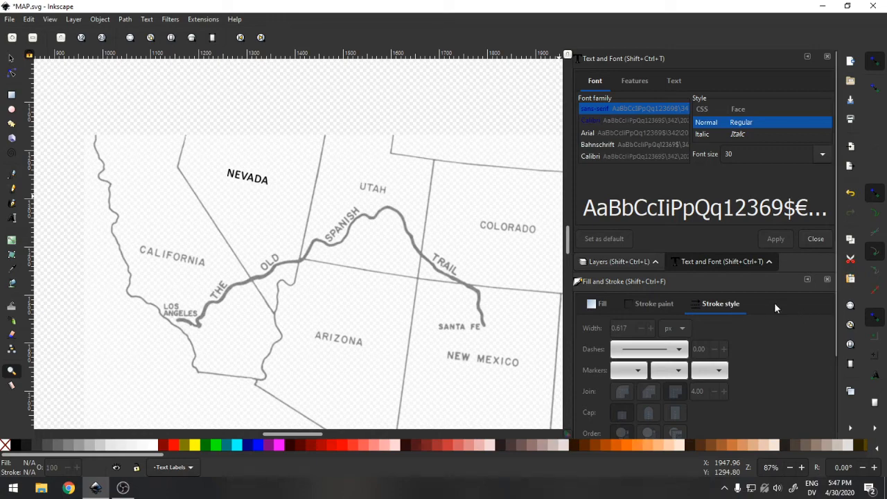
pyautogui.scroll(-5, 819, 251)
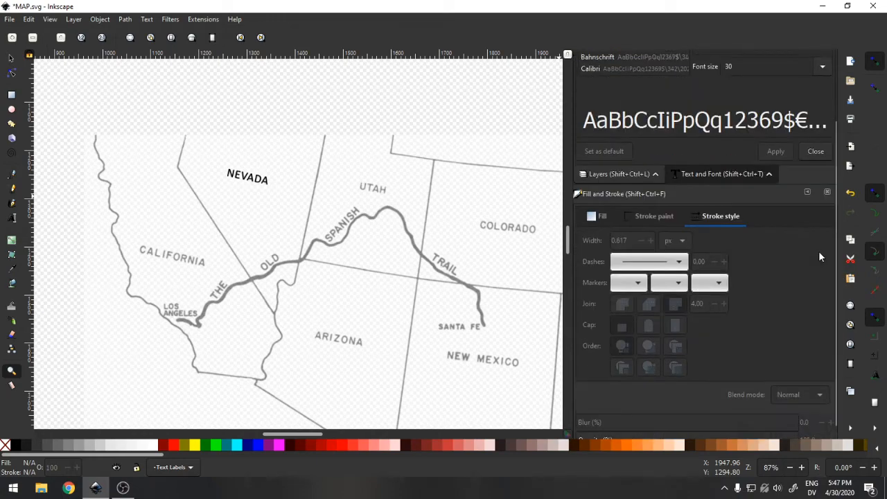
pyautogui.scroll(5, 703, 371)
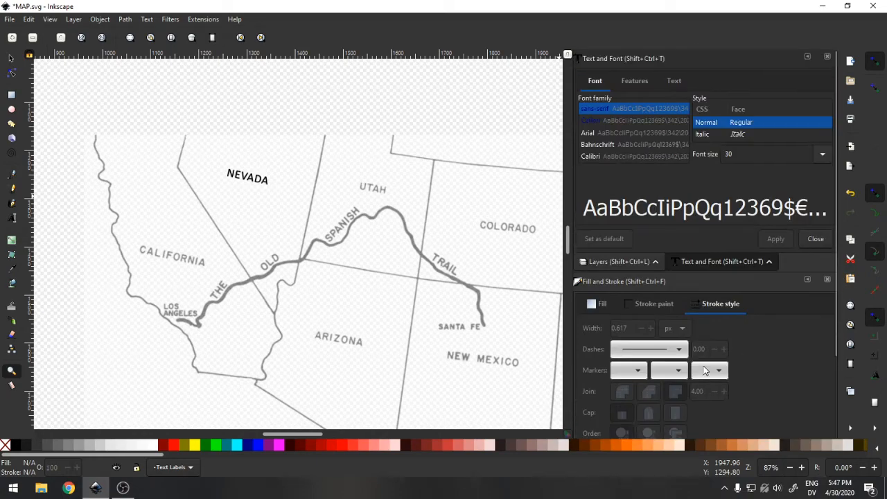
pyautogui.click(621, 261)
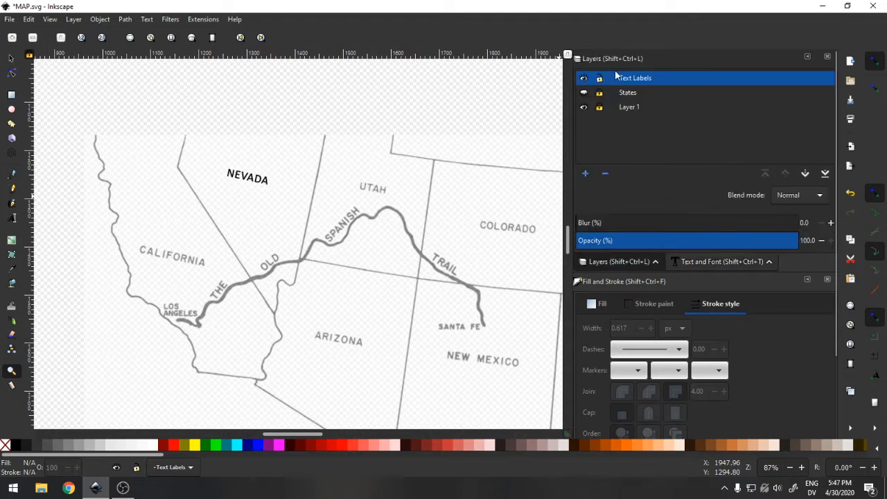
# Duplicate the NEVADA label twice, placing one copy over the traced UTAH name and the other over COLORADO.
pyautogui.click(10, 59)
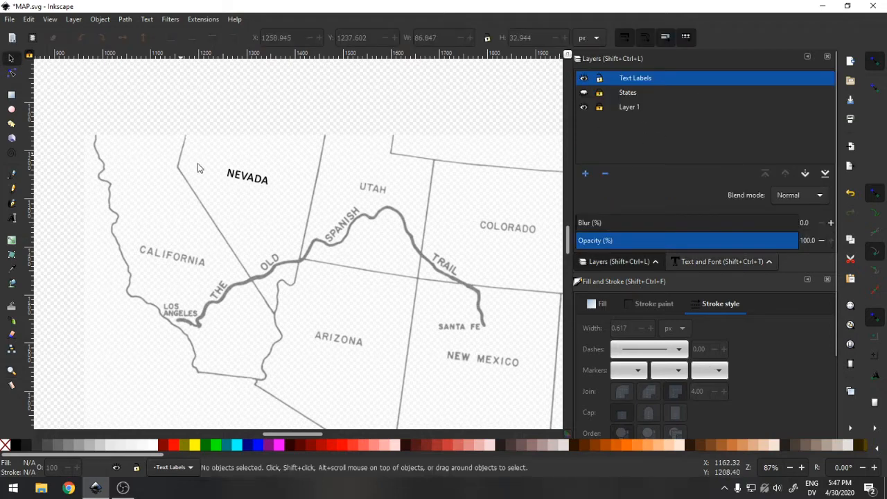
pyautogui.click(249, 181)
pyautogui.rightClick(251, 182)
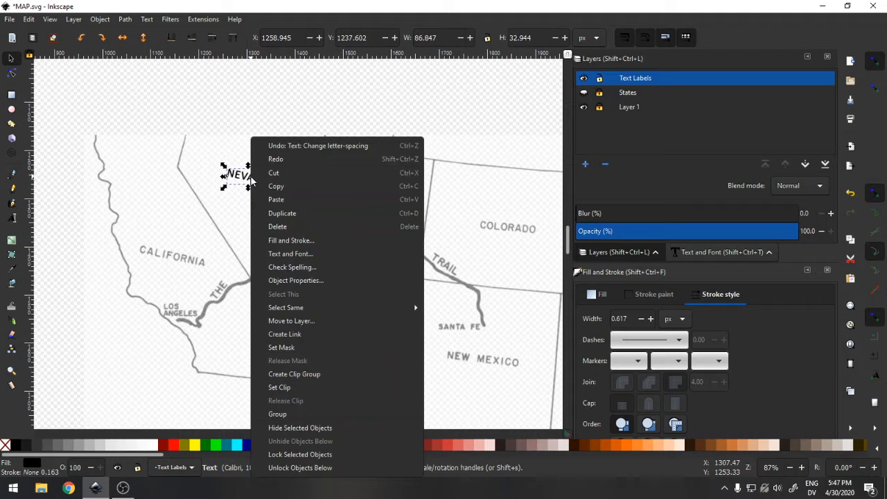
pyautogui.click(312, 213)
pyautogui.moveTo(258, 186); pyautogui.dragTo(384, 195)
pyautogui.rightClick(384, 194)
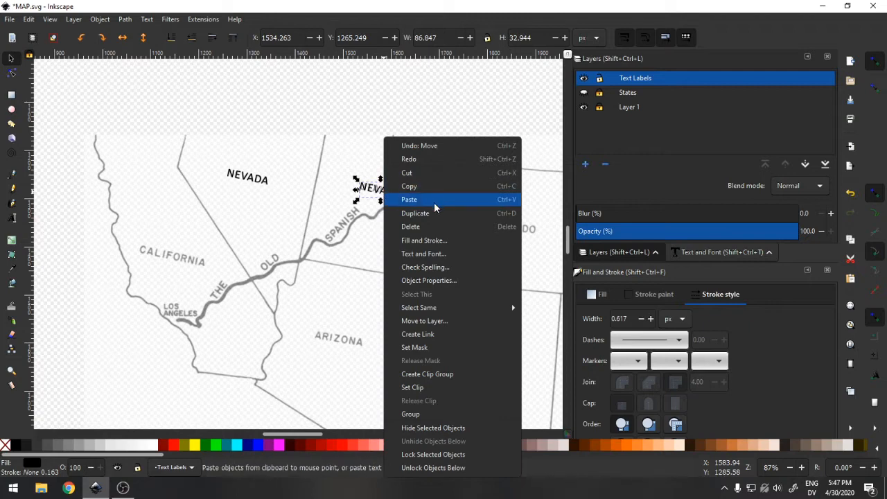
pyautogui.click(416, 213)
pyautogui.moveTo(398, 199); pyautogui.dragTo(512, 234)
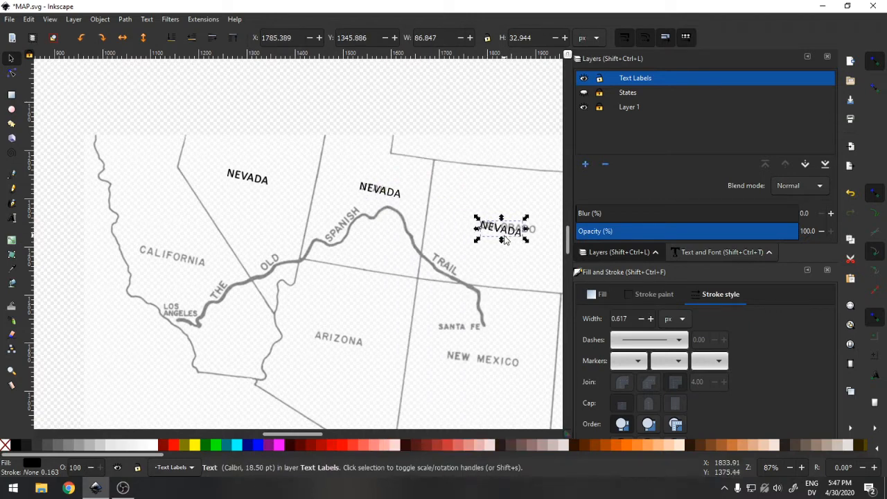
# Duplicate the label three more times, placing the copies over the traced NEW MEXICO, ARIZONA and CALIFORNIA names.
pyautogui.rightClick(507, 232)
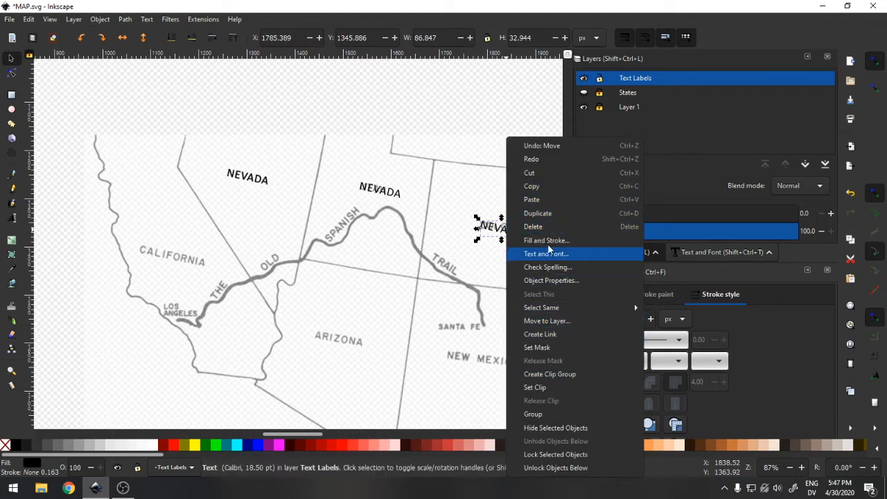
pyautogui.click(538, 213)
pyautogui.moveTo(507, 233); pyautogui.dragTo(466, 362)
pyautogui.rightClick(468, 361)
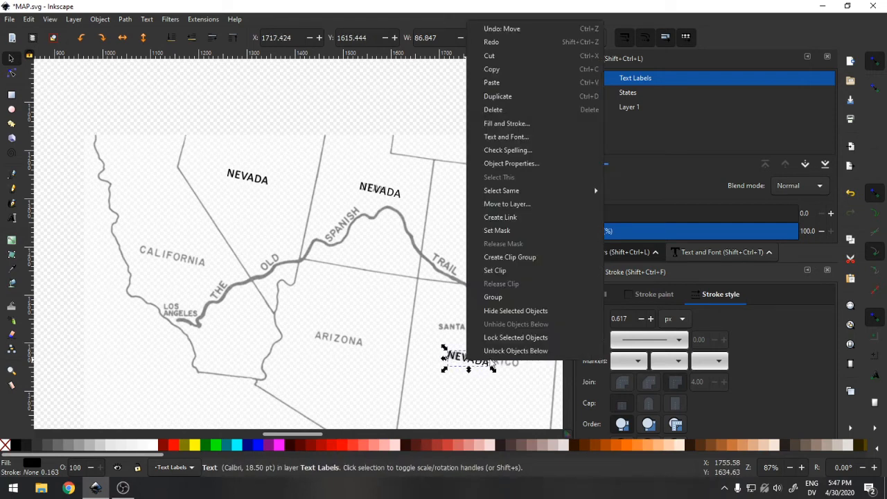
pyautogui.click(514, 97)
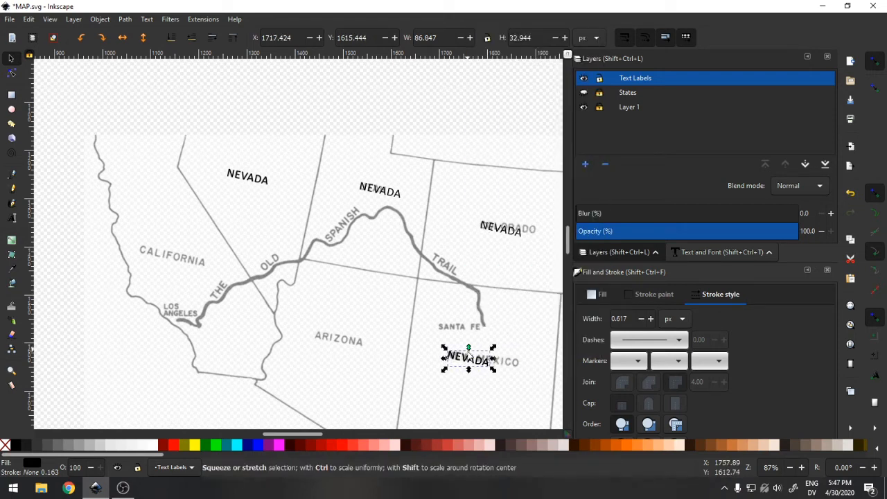
pyautogui.moveTo(464, 359); pyautogui.dragTo(159, 256)
pyautogui.rightClick(330, 338)
pyautogui.click(389, 214)
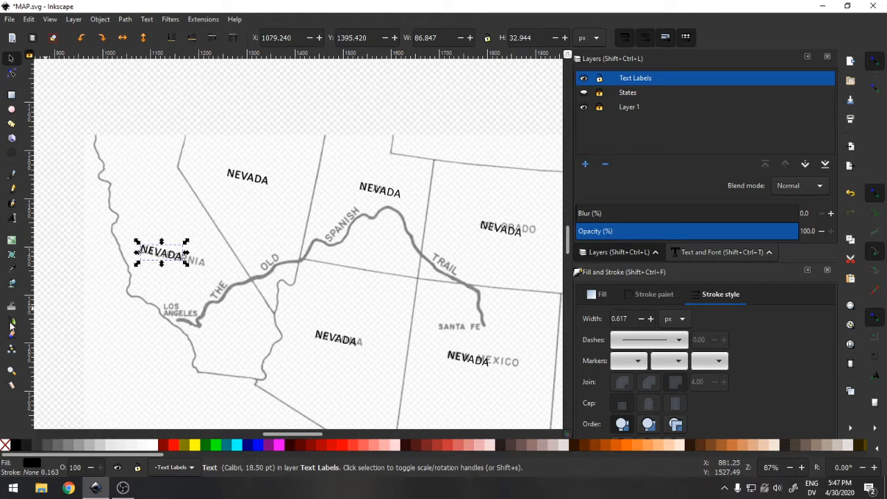
# Replace the text of the NEVADA copy over Utah with UTAH.
pyautogui.click(12, 371)
pyautogui.moveTo(337, 175); pyautogui.dragTo(430, 221)
pyautogui.click(7, 60)
pyautogui.click(316, 236)
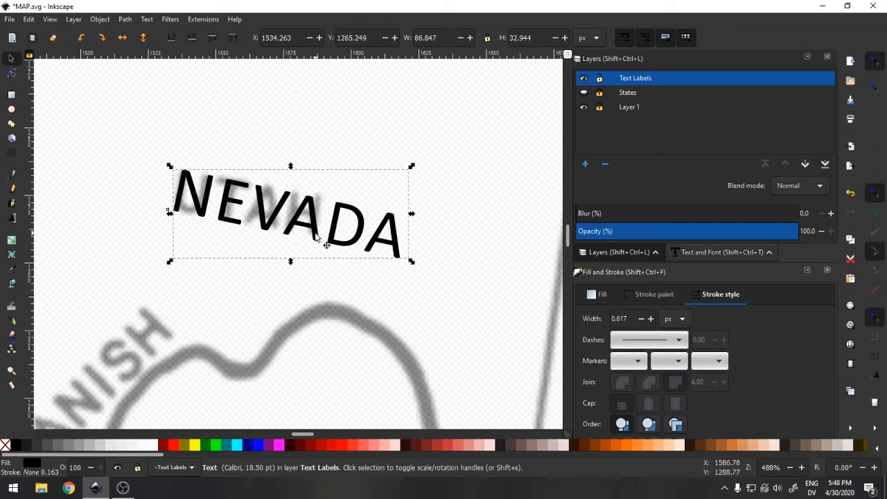
pyautogui.doubleClick(316, 233)
pyautogui.write('UTAH')
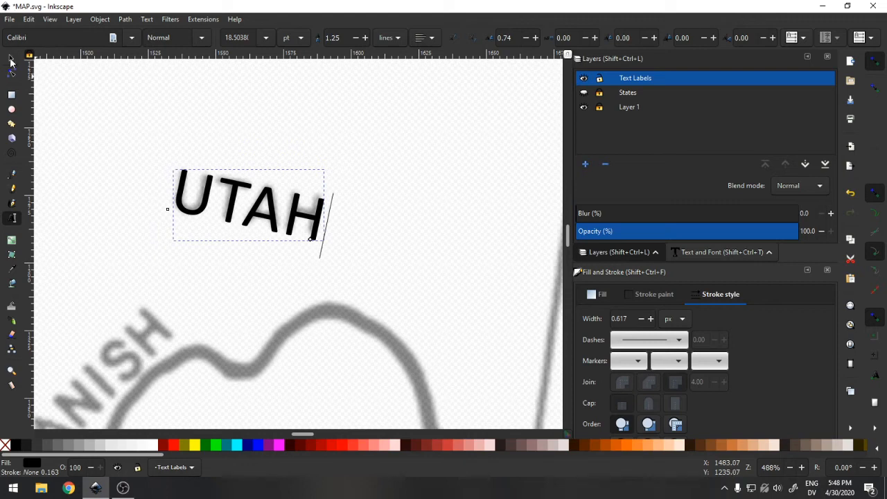
pyautogui.click(11, 59)
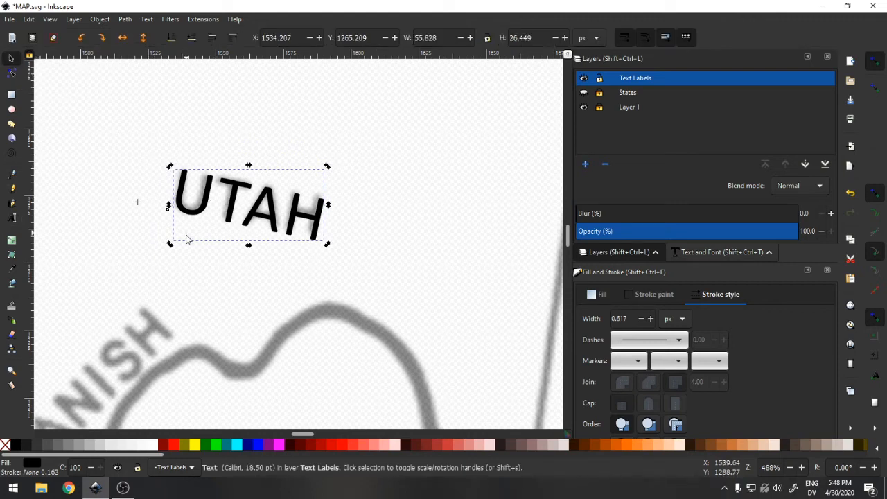
# Scale the UTAH label down to about 55.2 px wide and 25.8 px high.
pyautogui.moveTo(193, 235); pyautogui.dragTo(171, 243)
pyautogui.click(231, 209)
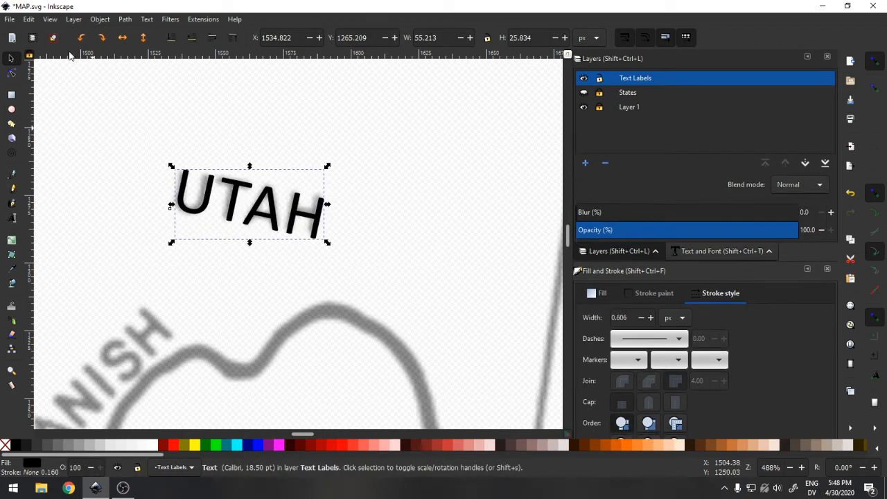
# Rotate the UTAH label slightly counterclockwise about its left end to follow the traced lettering.
pyautogui.click(233, 206)
pyautogui.doubleClick(233, 206)
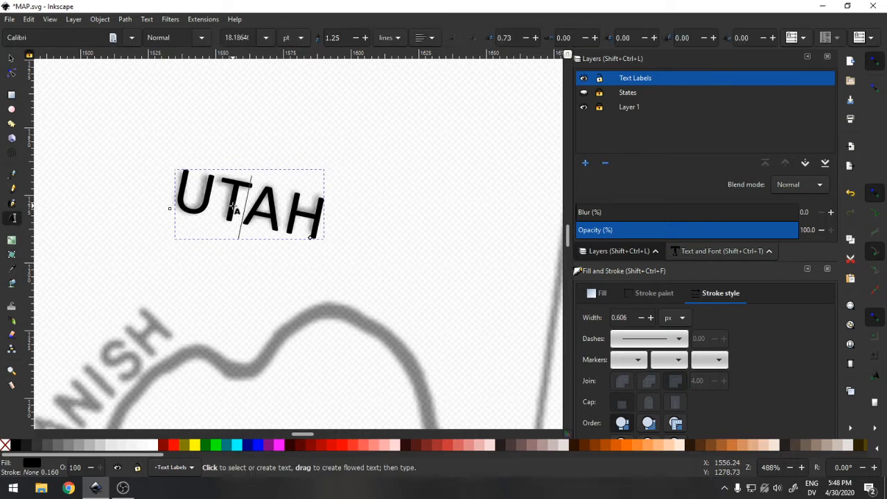
pyautogui.hotkey('ctrl', 'a')
pyautogui.click(13, 59)
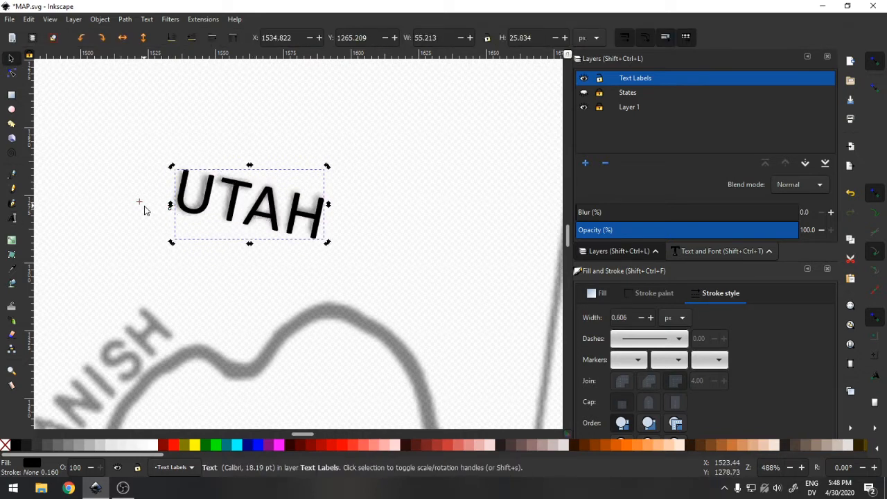
pyautogui.moveTo(140, 205); pyautogui.dragTo(178, 212)
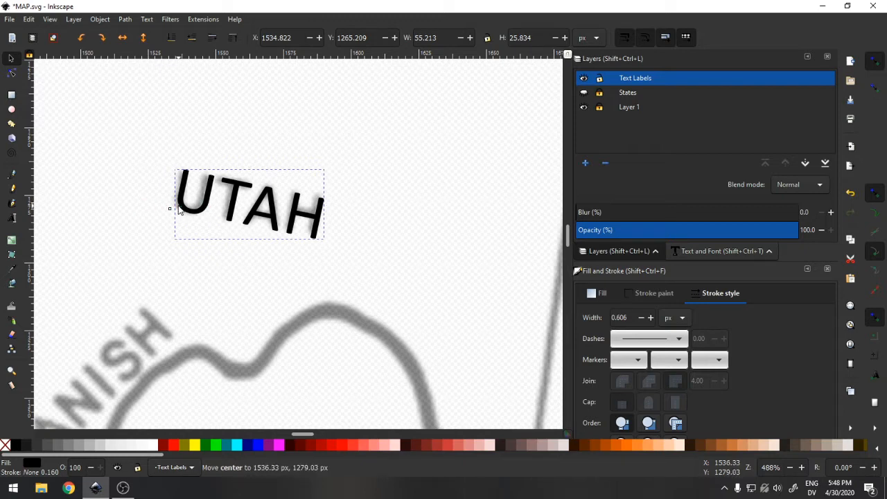
pyautogui.moveTo(188, 180); pyautogui.dragTo(186, 174)
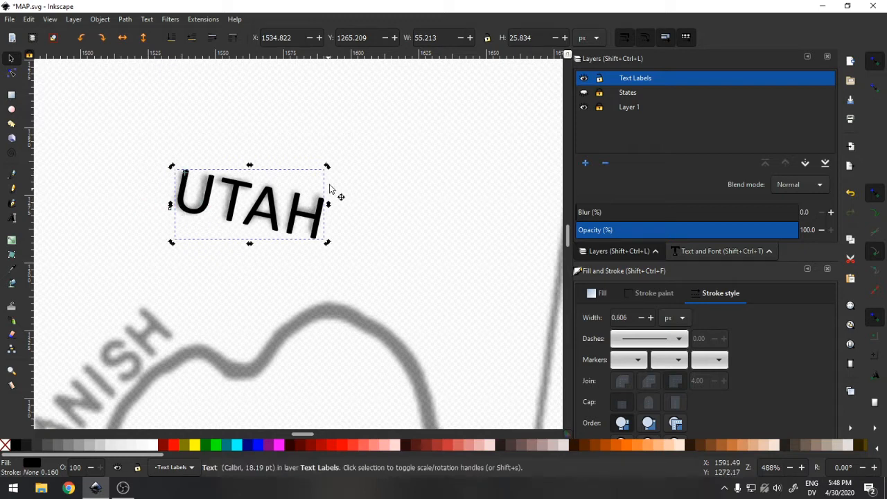
pyautogui.moveTo(327, 175); pyautogui.dragTo(328, 166)
# Nudge the UTAH label slightly left so it sits over the traced name.
pyautogui.press('t')
pyautogui.click(258, 212)
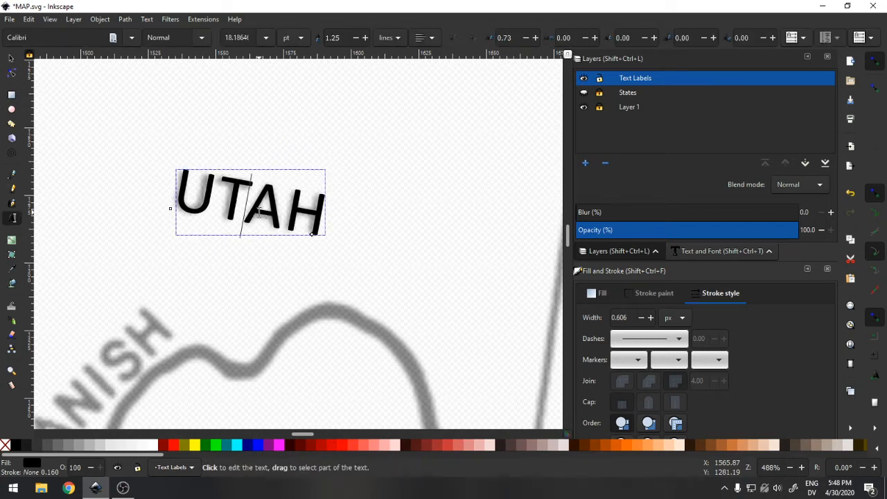
pyautogui.click(11, 58)
pyautogui.moveTo(231, 202); pyautogui.dragTo(227, 203)
# Replace the text of the NEVADA copy over the traced COLORADO name with COLORADO.
pyautogui.moveTo(309, 435); pyautogui.dragTo(319, 434)
pyautogui.scroll(-3, 340, 420)
pyautogui.scroll(-3, 283, 337)
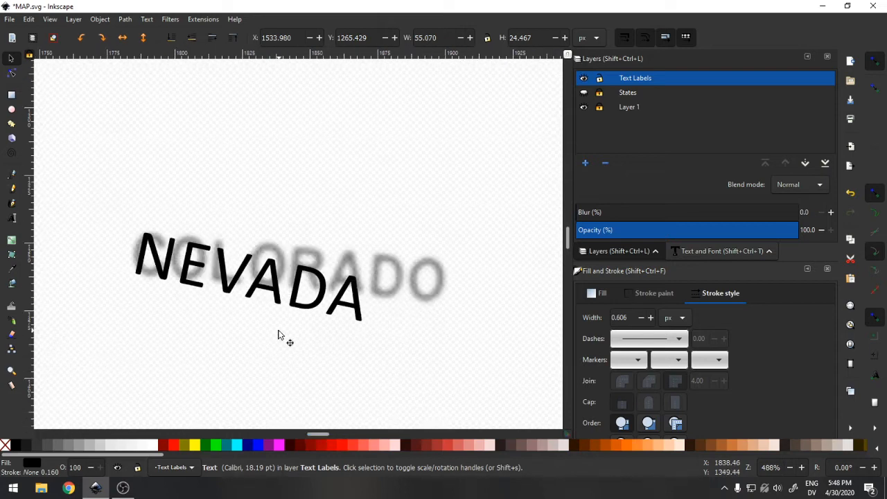
pyautogui.doubleClick(277, 258)
pyautogui.hotkey('ctrl', 'a')
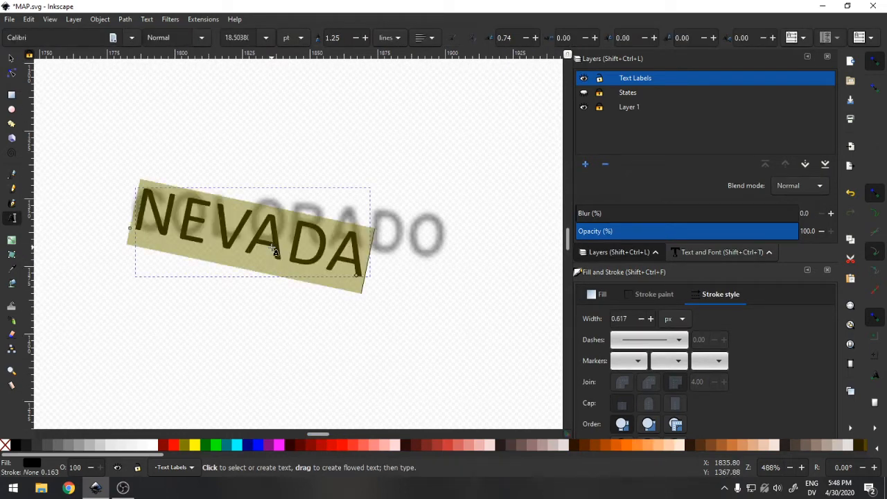
pyautogui.write('CAL')
pyautogui.press('BackSpace')
pyautogui.press('BackSpace')
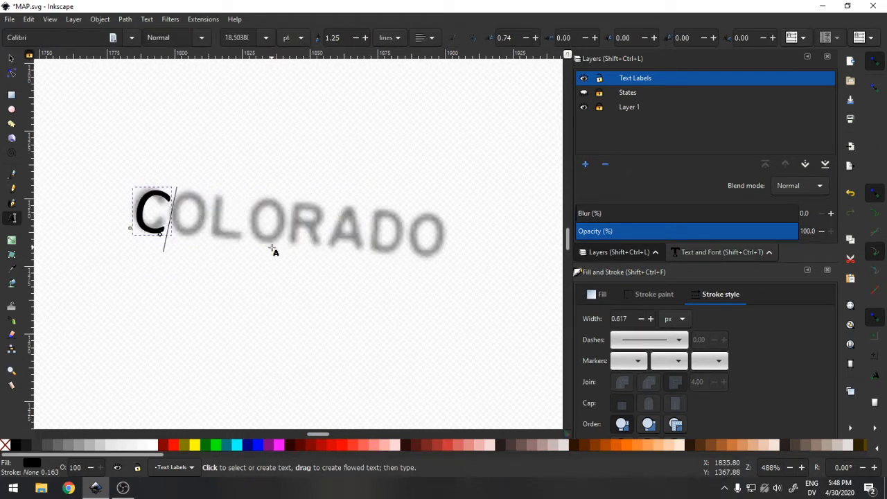
pyautogui.write('OLORADO')
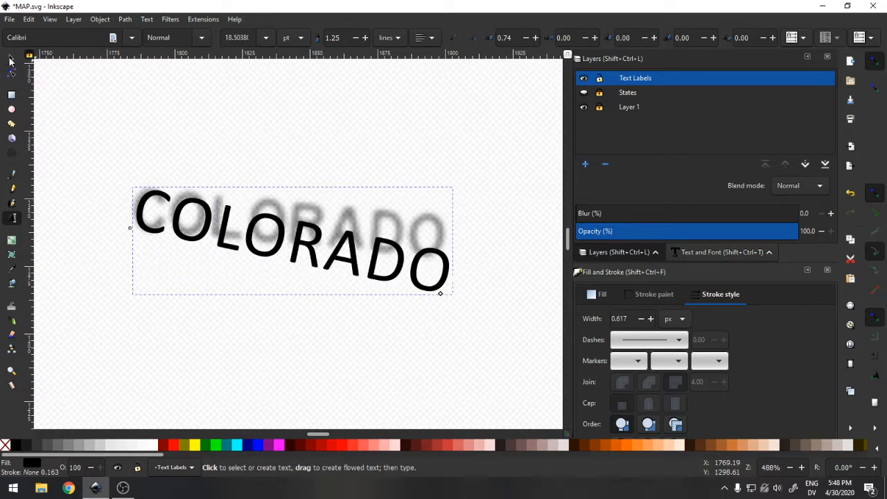
# Shift the COLORADO label slightly and rotate it about 7.6° counterclockwise around its first letter to match the traced name.
pyautogui.click(11, 61)
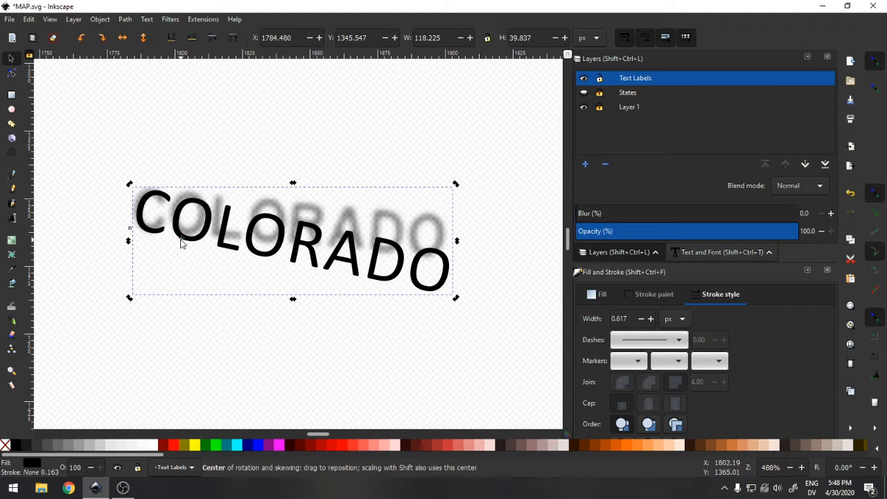
pyautogui.moveTo(210, 229); pyautogui.dragTo(160, 198)
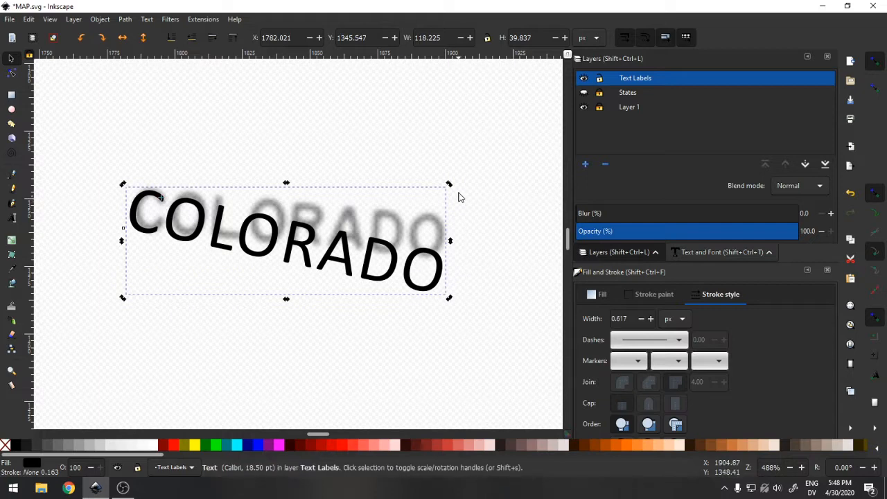
pyautogui.moveTo(449, 186); pyautogui.dragTo(445, 151)
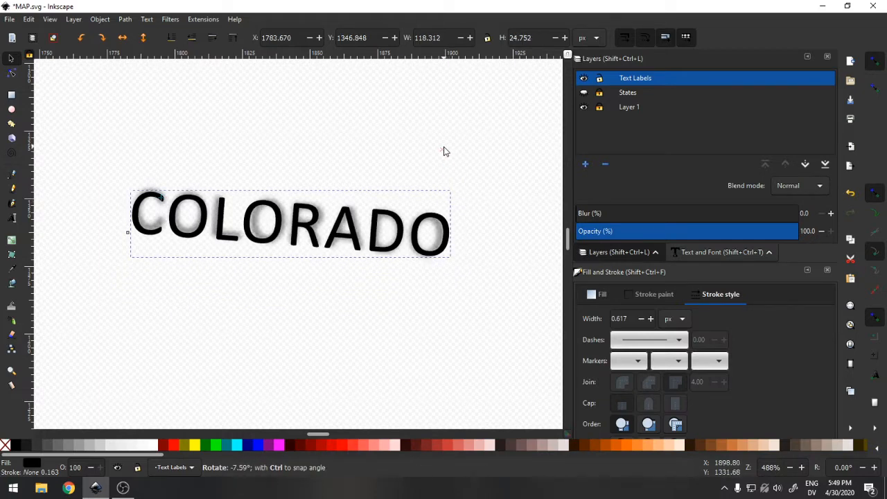
pyautogui.moveTo(444, 152); pyautogui.dragTo(445, 150)
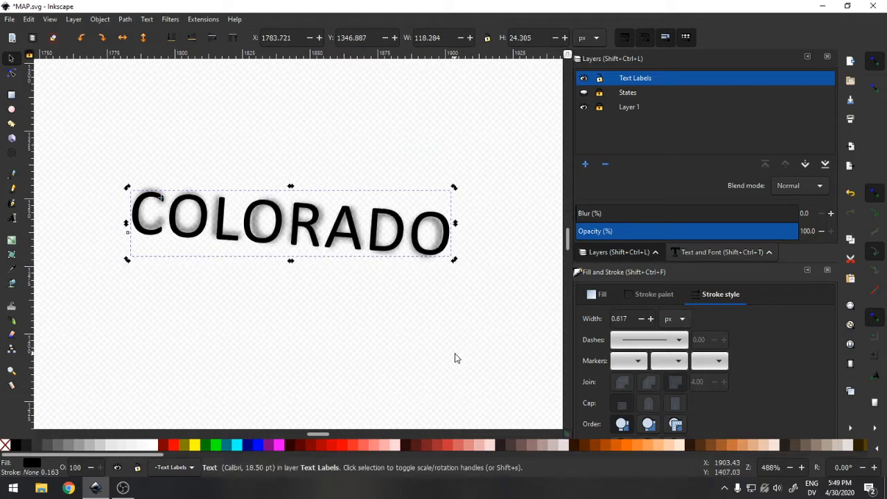
# Replace the text of the NEVADA copy below SANTA FE with NEW MEXICO.
pyautogui.scroll(-2, 456, 358)
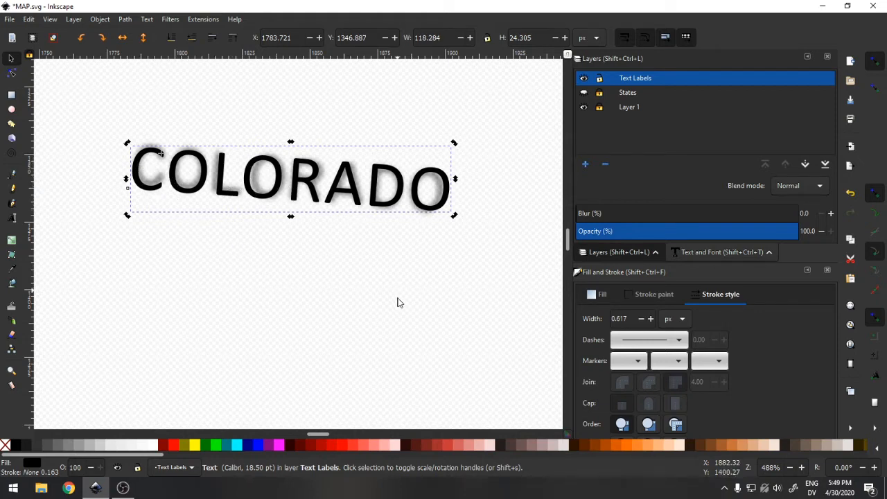
pyautogui.scroll(-20, 399, 309)
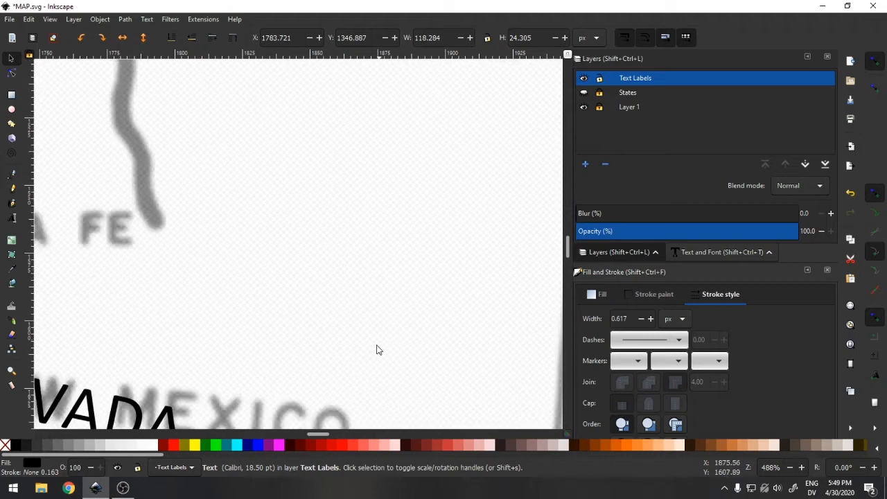
pyautogui.scroll(-4, 376, 351)
pyautogui.moveTo(322, 432); pyautogui.dragTo(319, 433)
pyautogui.doubleClick(242, 343)
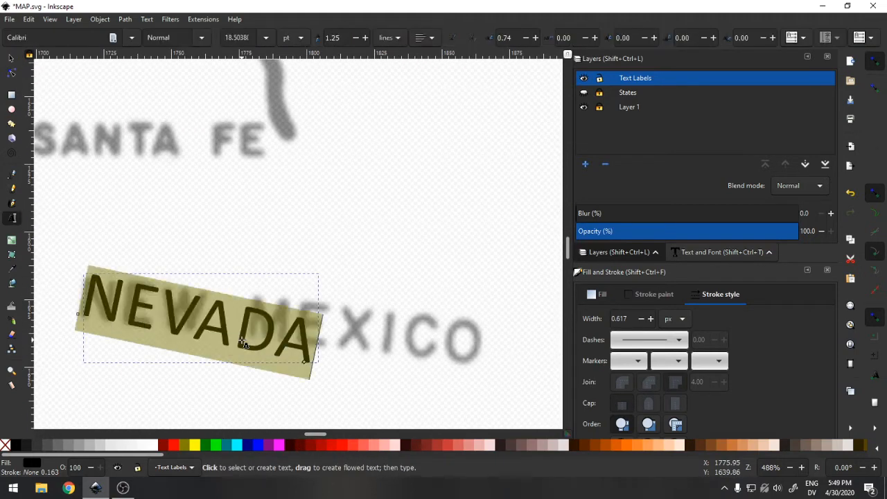
pyautogui.write('THE')
pyautogui.press('BackSpace')
pyautogui.press('BackSpace')
pyautogui.press('BackSpace')
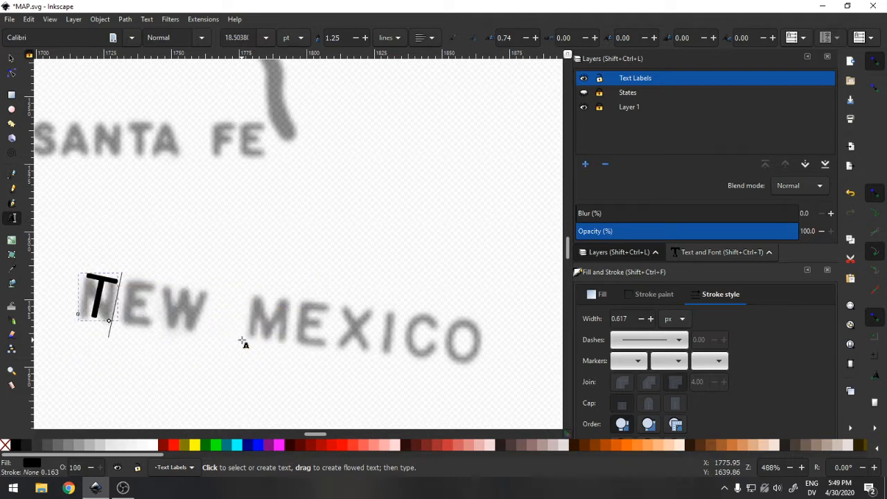
pyautogui.write('N')
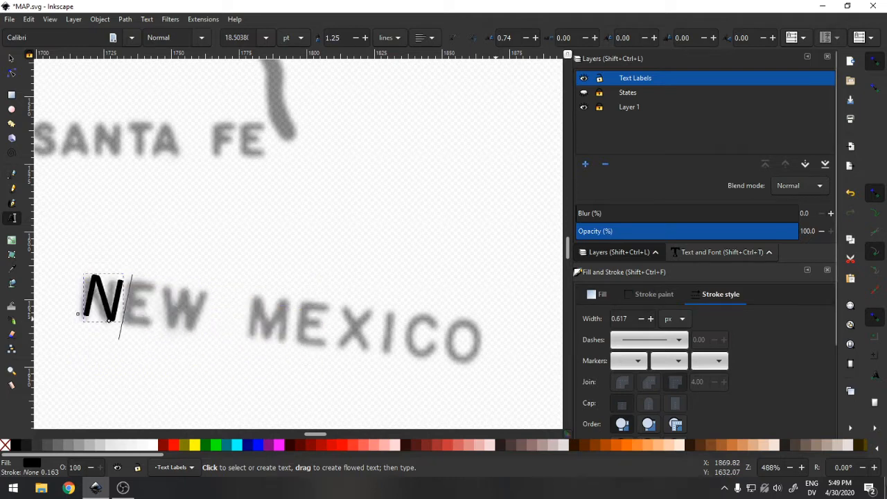
pyautogui.write('EW mE')
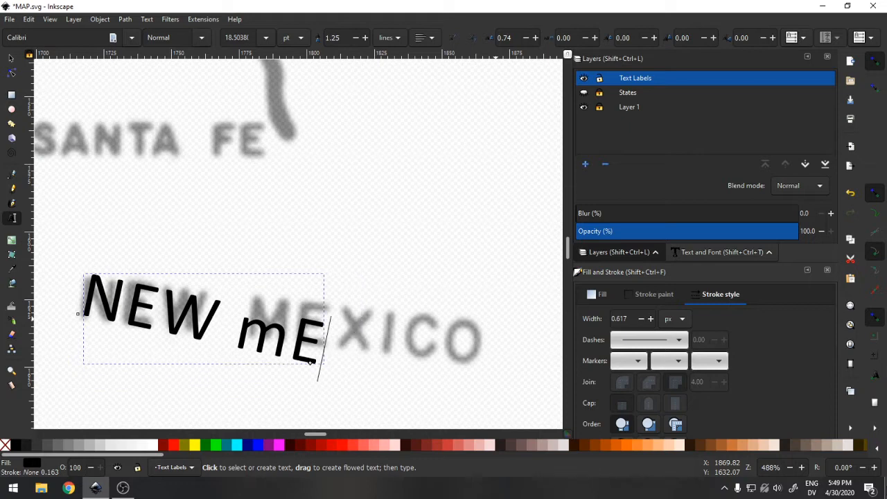
pyautogui.press('BackSpace')
pyautogui.press('BackSpace')
pyautogui.press('BackSpace')
pyautogui.write('MEXICO')
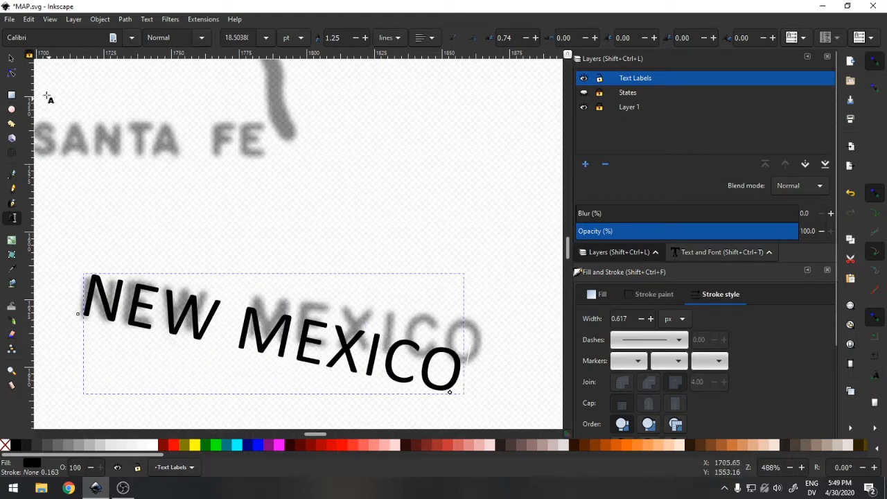
# Set the NEW MEXICO label's rotation centre at its left end and rotate it counterclockwise towards the traced name's slope.
pyautogui.click(11, 58)
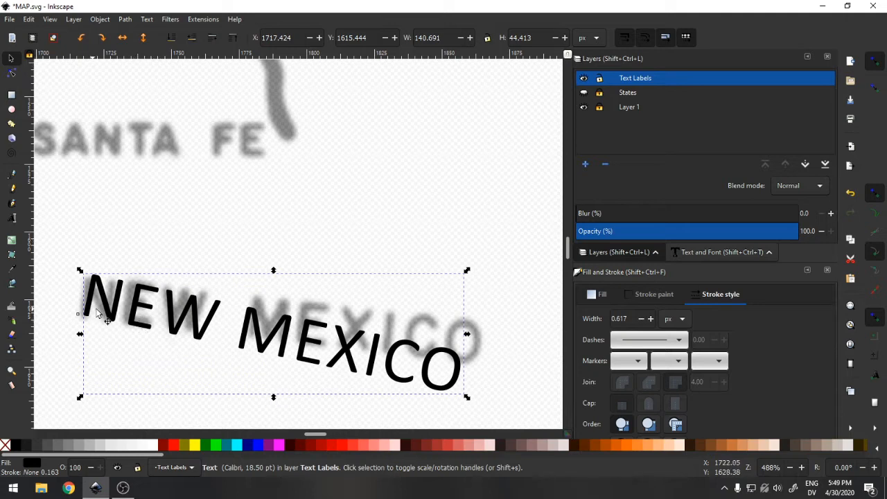
pyautogui.moveTo(161, 331); pyautogui.dragTo(86, 318)
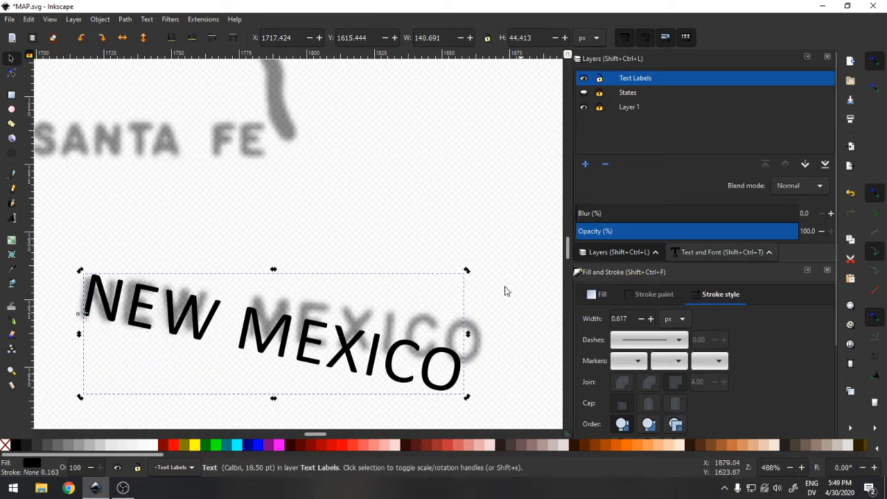
pyautogui.moveTo(466, 274); pyautogui.dragTo(468, 245)
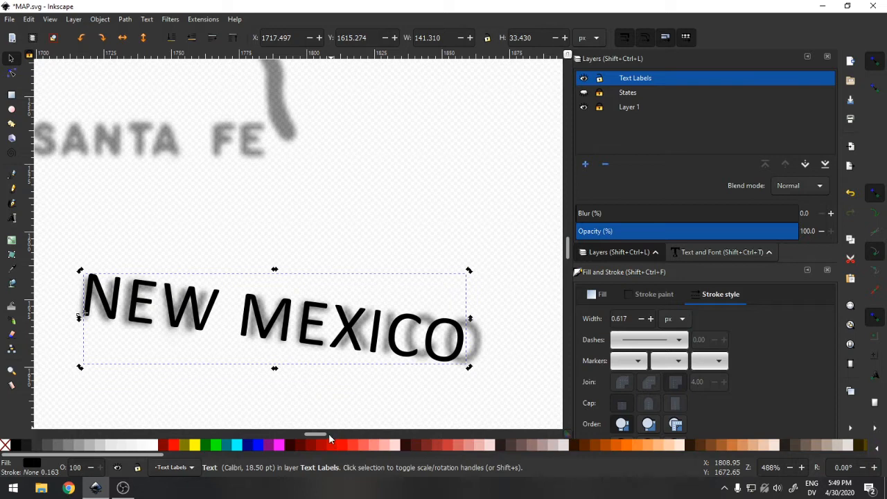
# Replace the text of the NEVADA copy over the traced ARIZONA name with ARIZONA.
pyautogui.moveTo(321, 437); pyautogui.dragTo(304, 436)
pyautogui.doubleClick(254, 228)
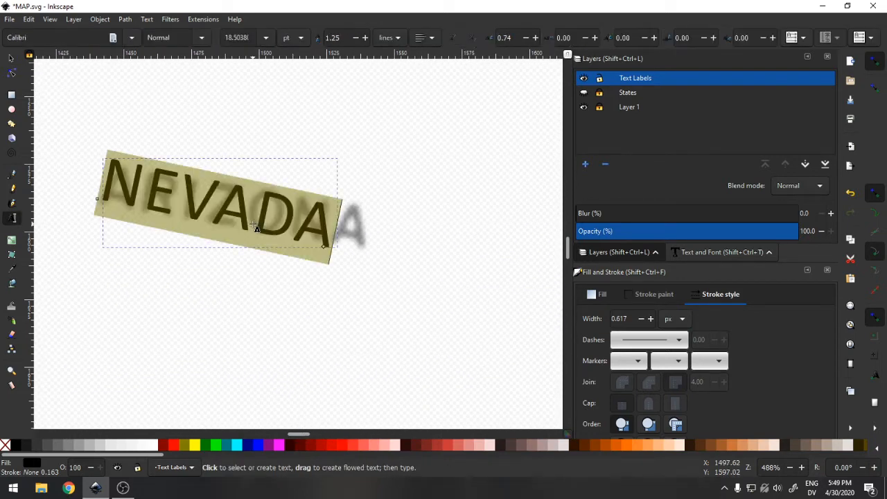
pyautogui.write('ARIZ')
pyautogui.write('ON')
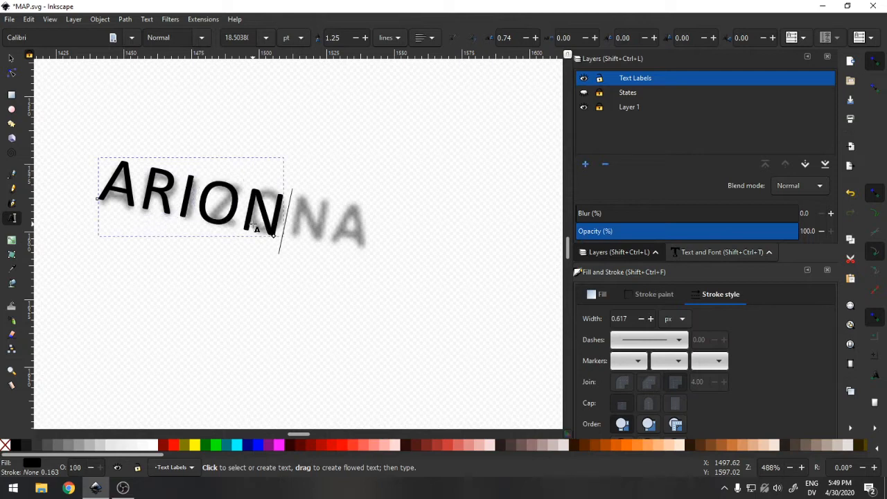
pyautogui.press('BackSpace')
pyautogui.press('BackSpace')
pyautogui.write('ZONA')
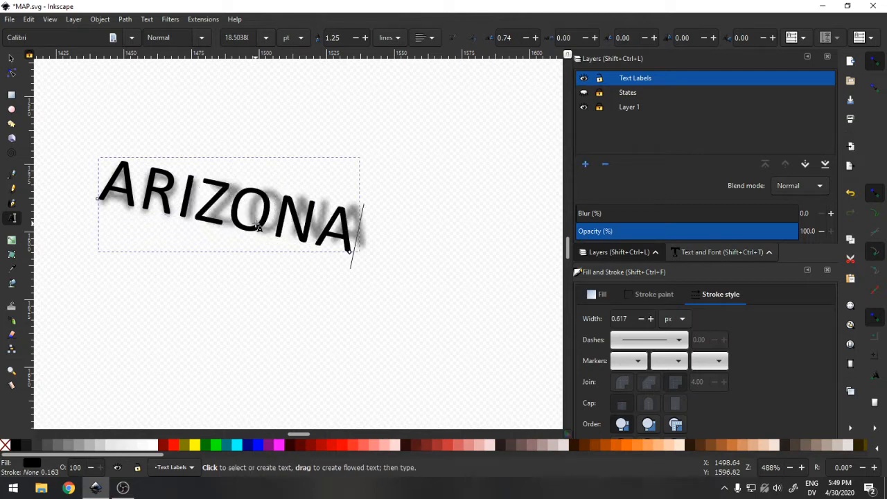
# Move the ARIZONA label slightly down and right, and rotate it slightly counterclockwise about its left end.
pyautogui.click(18, 61)
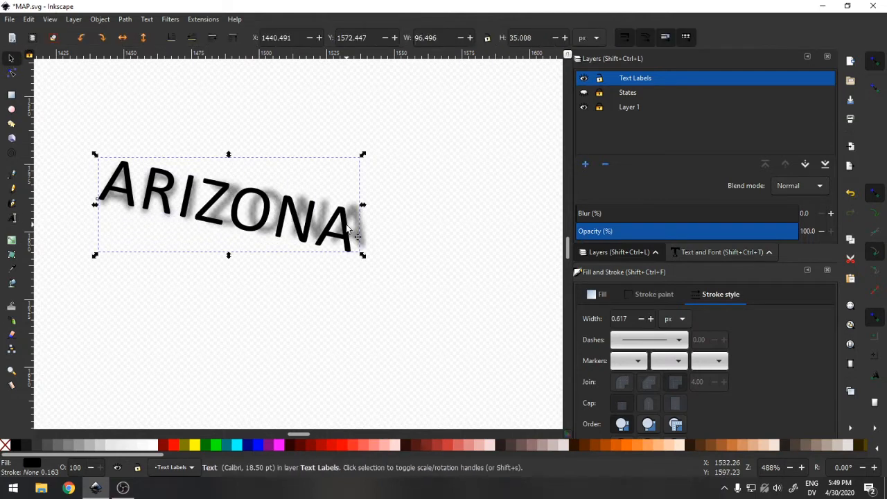
pyautogui.moveTo(213, 207); pyautogui.dragTo(215, 211)
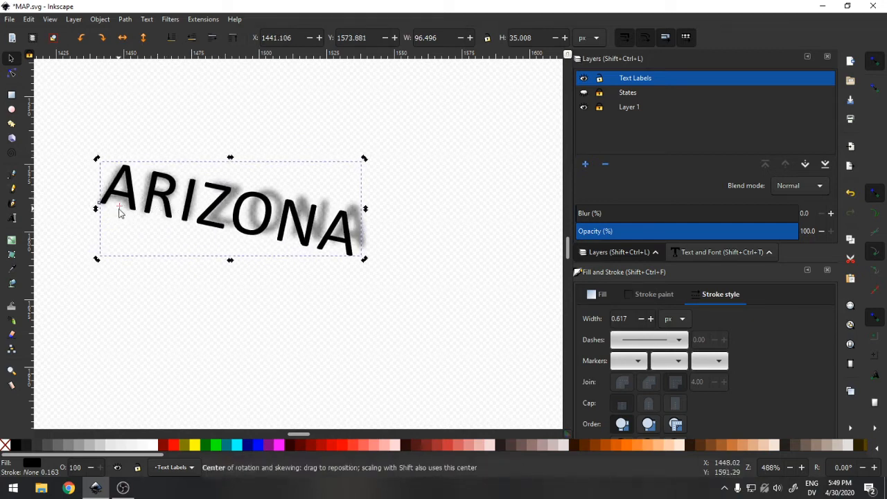
pyautogui.moveTo(120, 207); pyautogui.dragTo(104, 206)
pyautogui.moveTo(362, 162); pyautogui.dragTo(363, 148)
# Replace the text of the NEVADA copy over the traced CALIFORNIA name with CALIFORNIA, and move it slightly down and right to centre it.
pyautogui.moveTo(306, 434); pyautogui.dragTo(294, 432)
pyautogui.scroll(-3, 300, 356)
pyautogui.scroll(3, 300, 354)
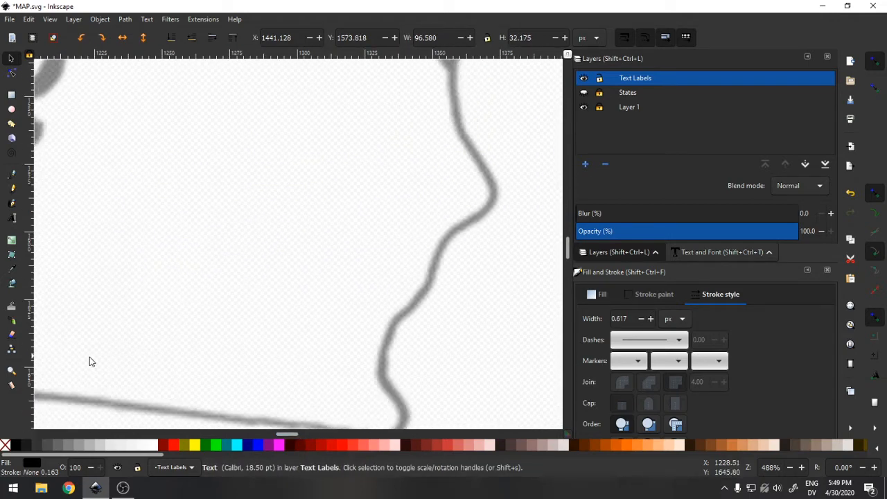
pyautogui.click(11, 371)
pyautogui.keyDown('shift'); pyautogui.click(221, 350); pyautogui.keyUp('shift')
pyautogui.keyDown('shift'); pyautogui.click(222, 349); pyautogui.keyUp('shift')
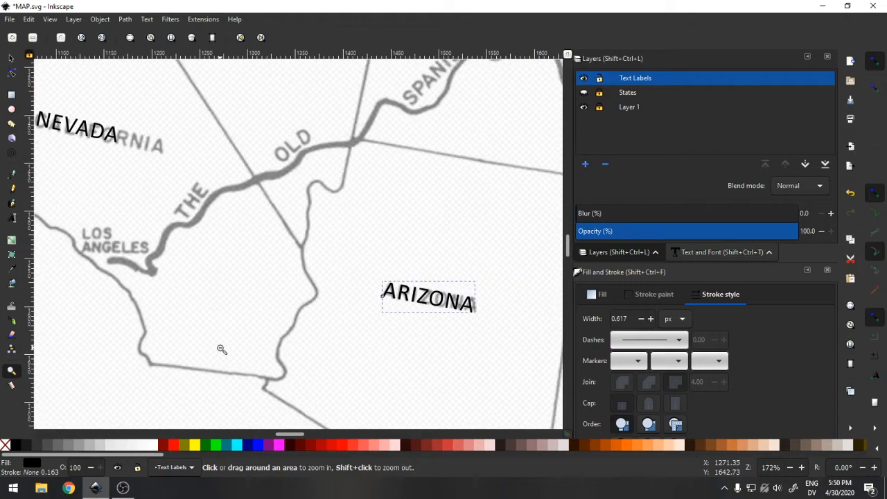
pyautogui.moveTo(294, 434); pyautogui.dragTo(280, 437)
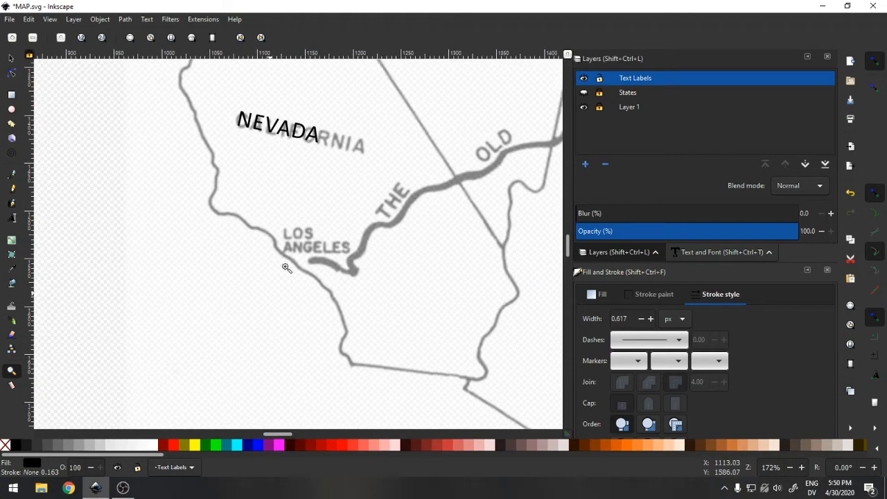
pyautogui.click(276, 117)
pyautogui.click(275, 117)
pyautogui.click(276, 116)
pyautogui.click(276, 117)
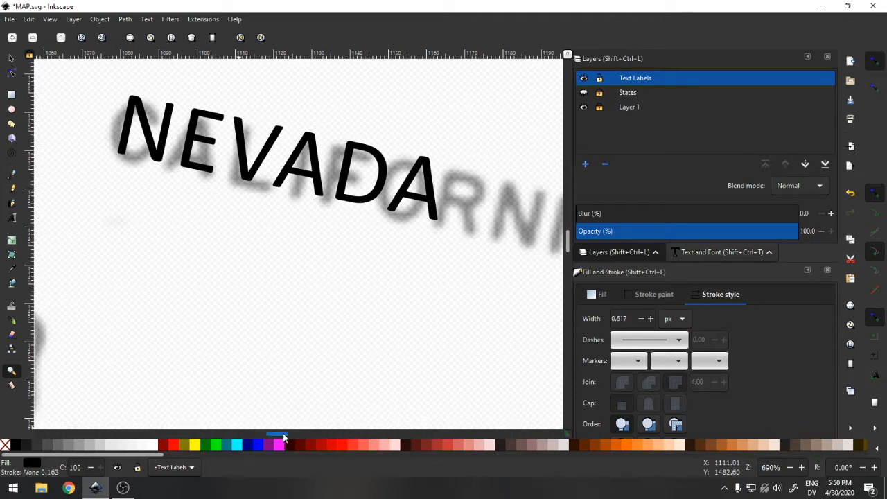
pyautogui.moveTo(285, 437); pyautogui.dragTo(283, 438)
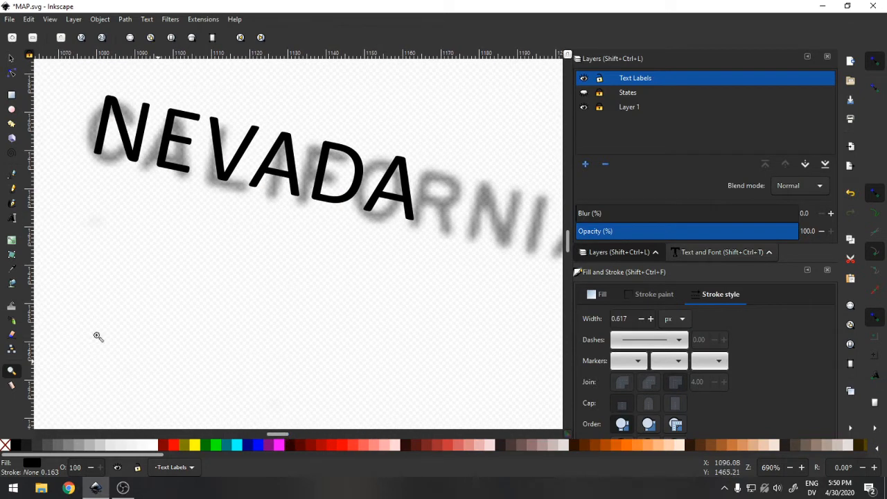
pyautogui.keyDown('shift'); pyautogui.click(168, 341); pyautogui.keyUp('shift')
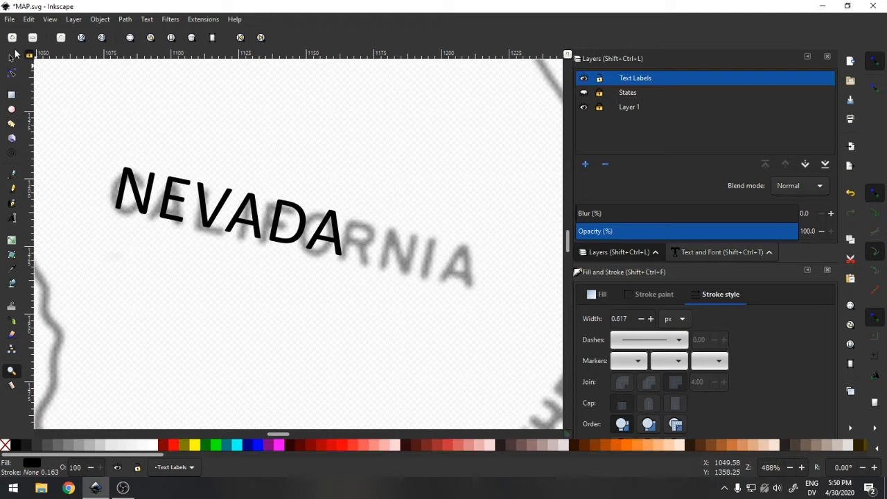
pyautogui.click(11, 57)
pyautogui.click(223, 216)
pyautogui.doubleClick(224, 216)
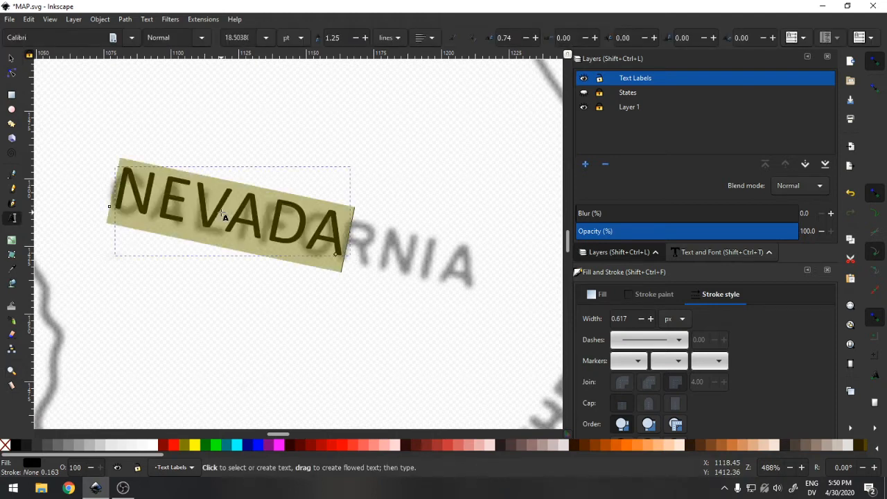
pyautogui.write('CALIFOR')
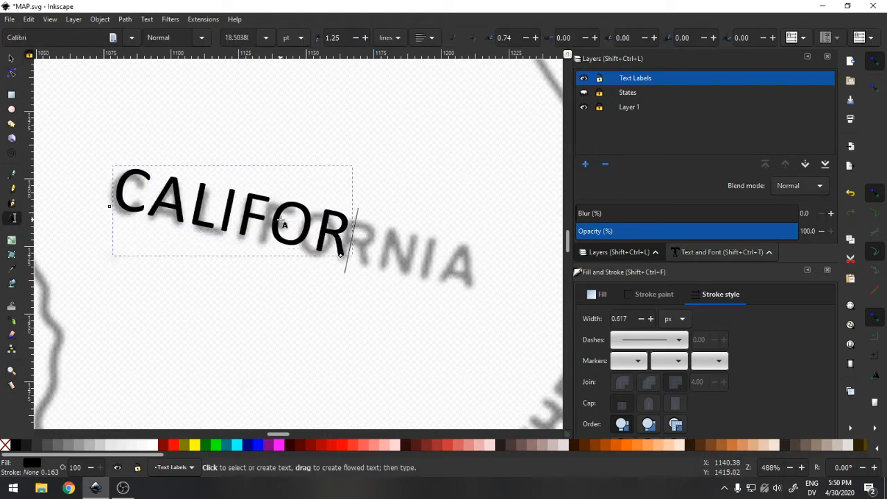
pyautogui.write('NIA')
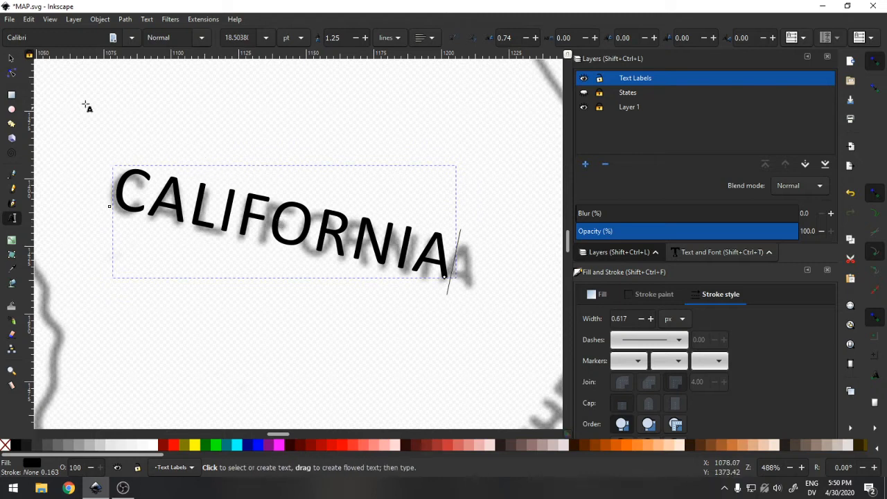
pyautogui.click(12, 57)
pyautogui.moveTo(178, 190); pyautogui.dragTo(178, 208)
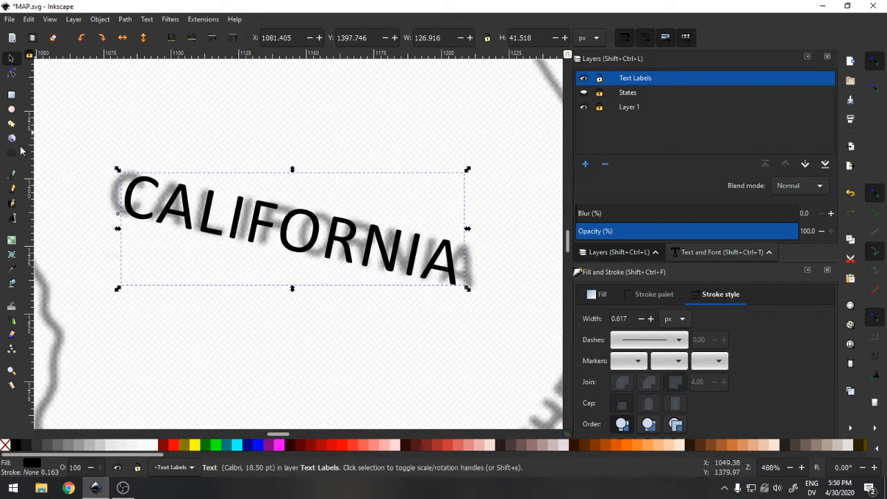
# Duplicate the NEW MEXICO label and place the copy over the traced SANTA FE name with their left ends aligned.
pyautogui.click(12, 372)
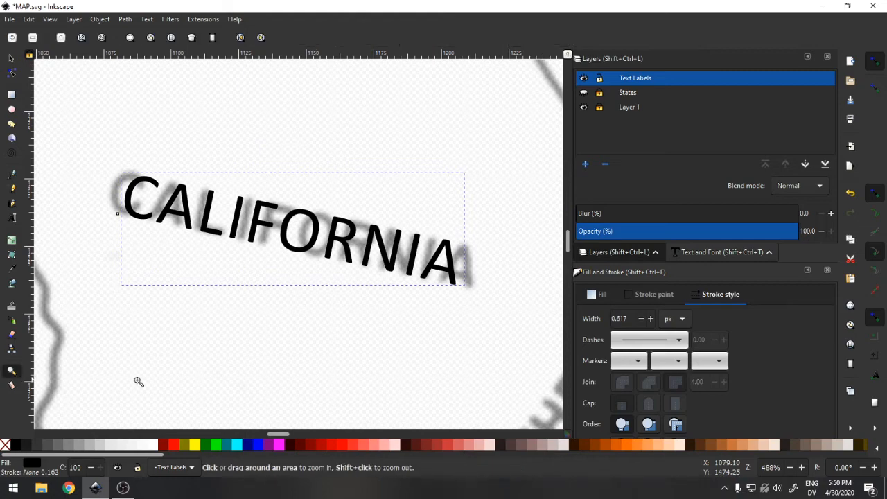
pyautogui.scroll(-5, 205, 375)
pyautogui.scroll(-5, 401, 355)
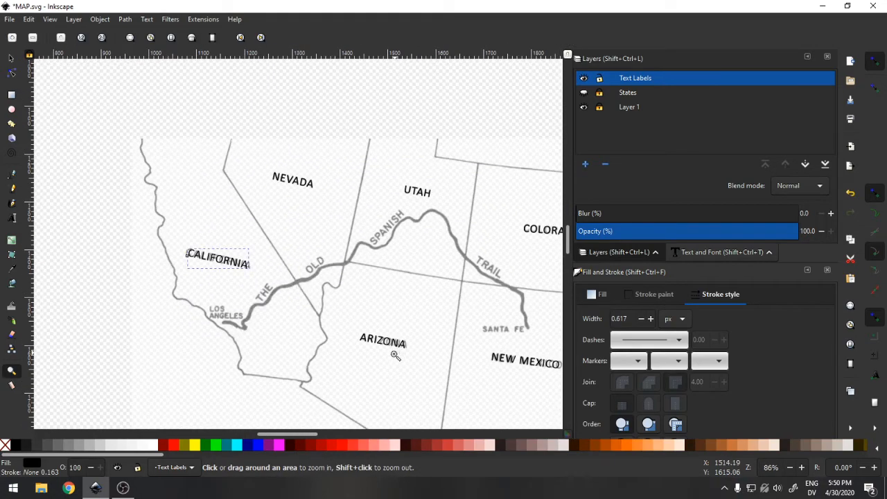
pyautogui.moveTo(294, 431); pyautogui.dragTo(302, 431)
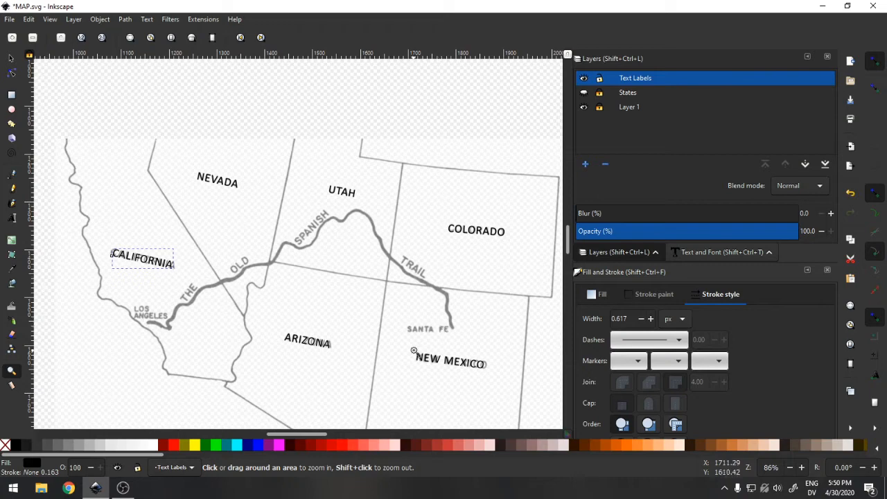
pyautogui.moveTo(406, 319); pyautogui.dragTo(480, 351)
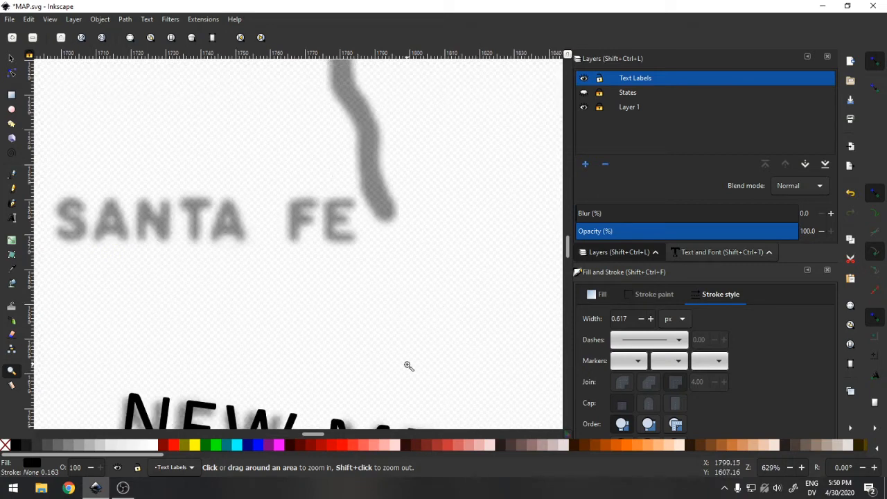
pyautogui.moveTo(322, 433); pyautogui.dragTo(320, 433)
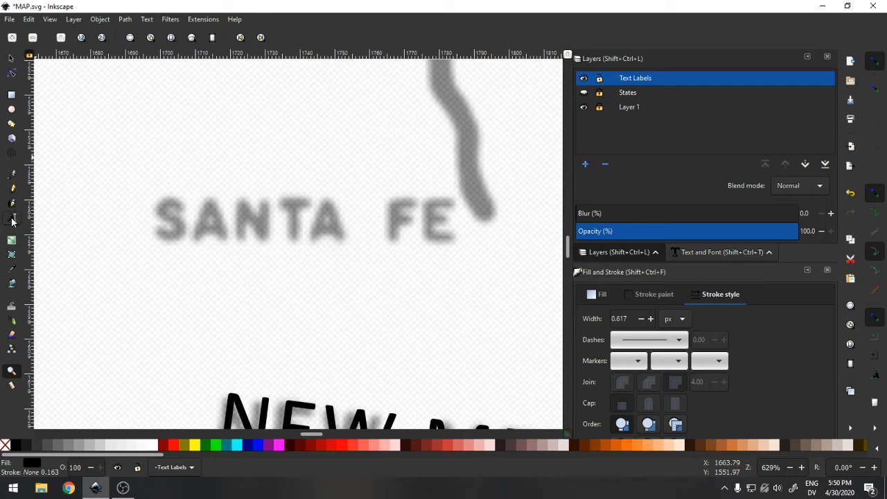
pyautogui.click(12, 60)
pyautogui.click(257, 419)
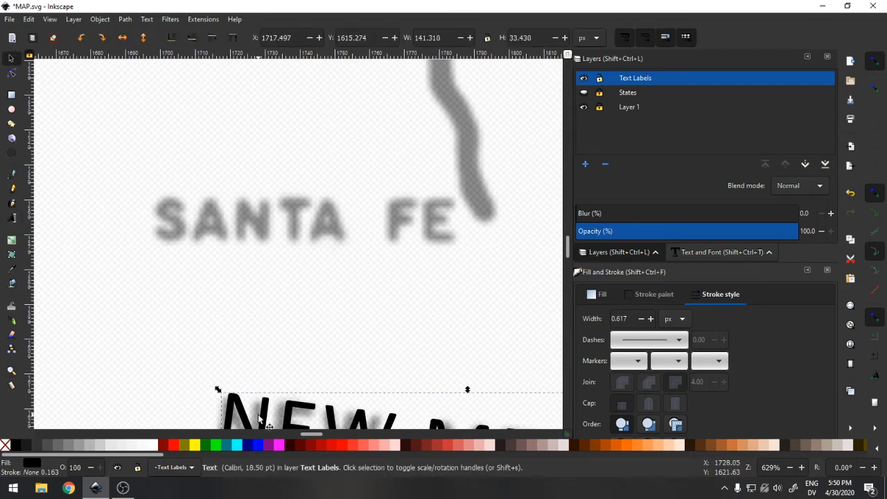
pyautogui.rightClick(260, 419)
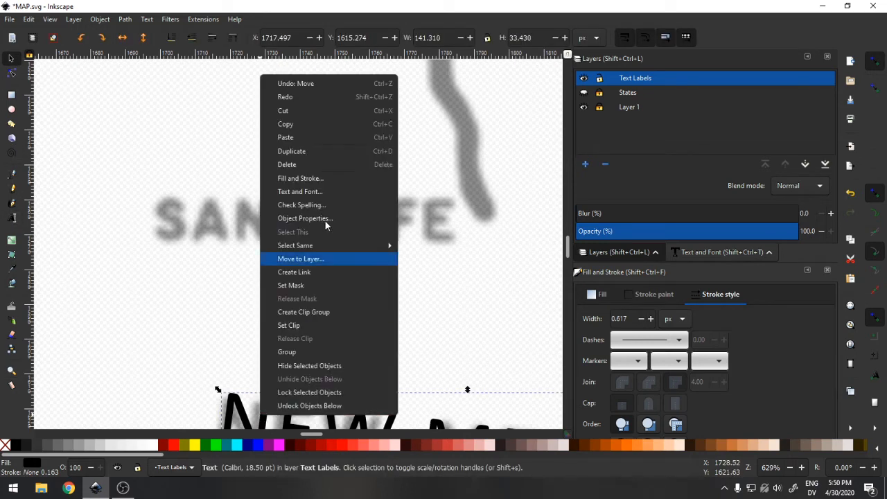
pyautogui.click(311, 159)
pyautogui.moveTo(279, 411); pyautogui.dragTo(203, 202)
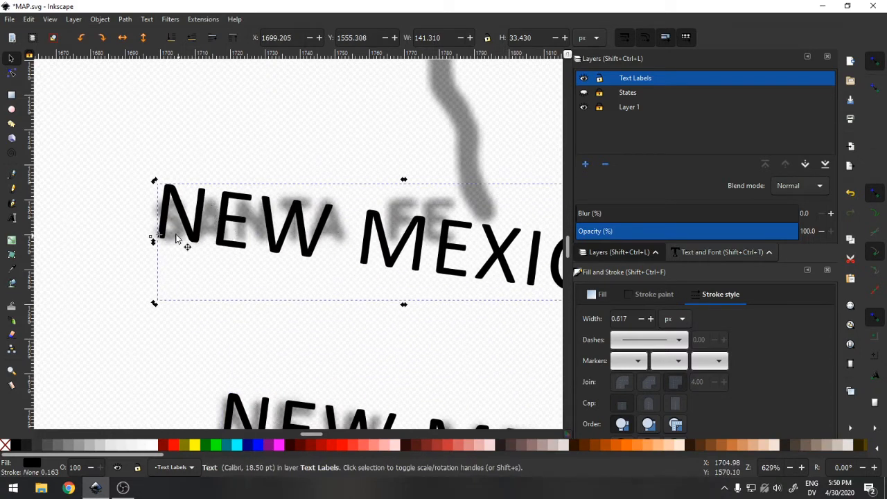
# Rotate the copy over SANTA FE counterclockwise to nearly horizontal and scale it down proportionally to about 104 px wide.
pyautogui.moveTo(317, 434); pyautogui.dragTo(323, 434)
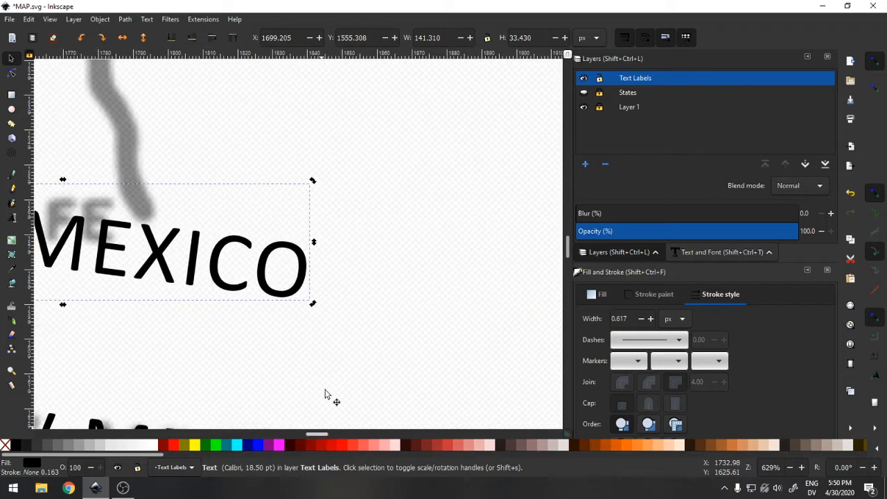
pyautogui.moveTo(313, 181); pyautogui.dragTo(306, 126)
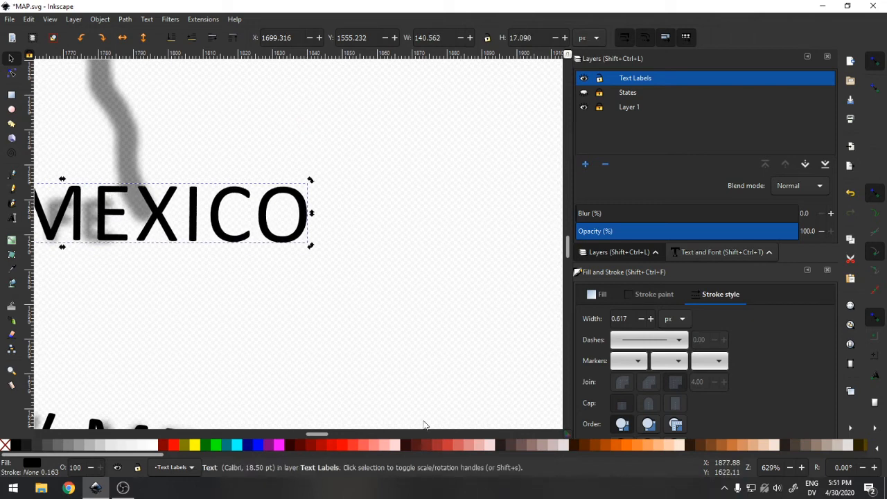
pyautogui.moveTo(327, 437); pyautogui.dragTo(319, 437)
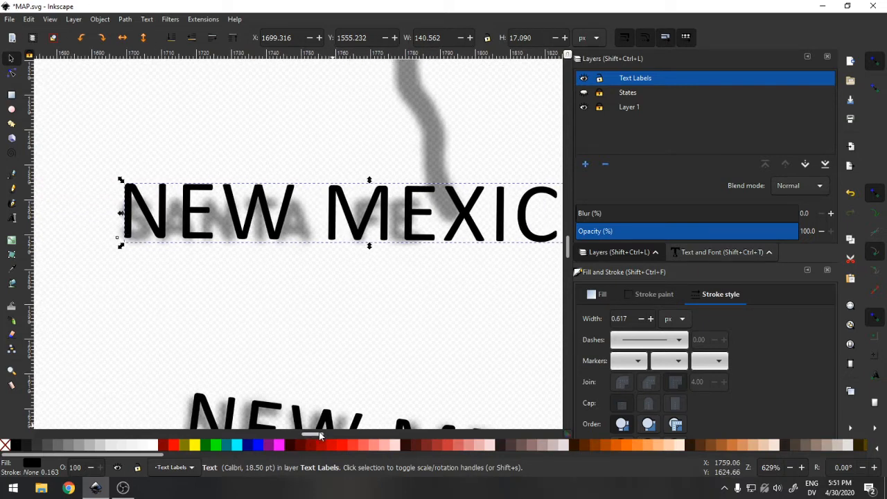
pyautogui.hscroll(2, 321, 435)
pyautogui.moveTo(482, 182); pyautogui.dragTo(408, 222)
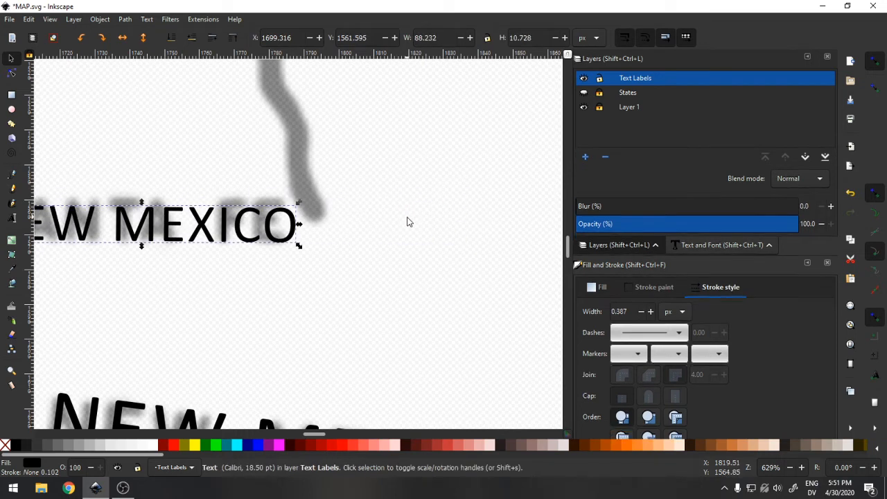
pyautogui.moveTo(300, 202); pyautogui.dragTo(355, 185)
pyautogui.hscroll(-2, 319, 434)
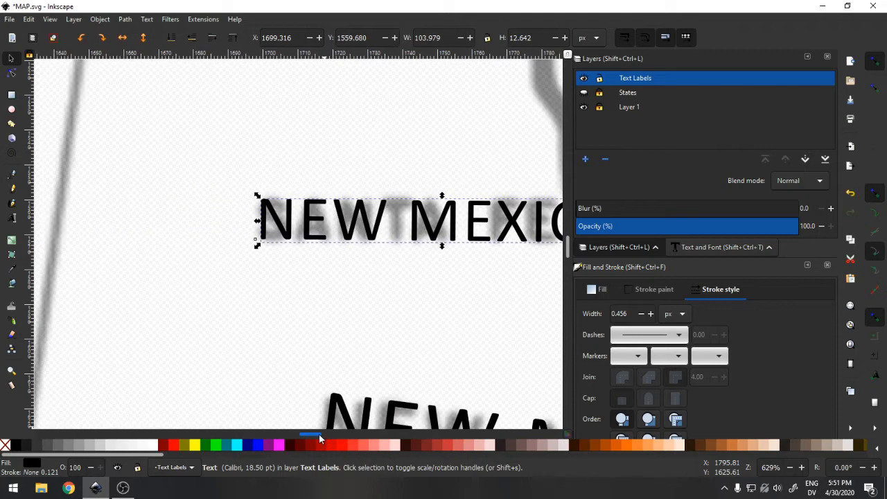
# Replace the text of the scaled-down NEW MEXICO copy with SANTA FE.
pyautogui.doubleClick(381, 222)
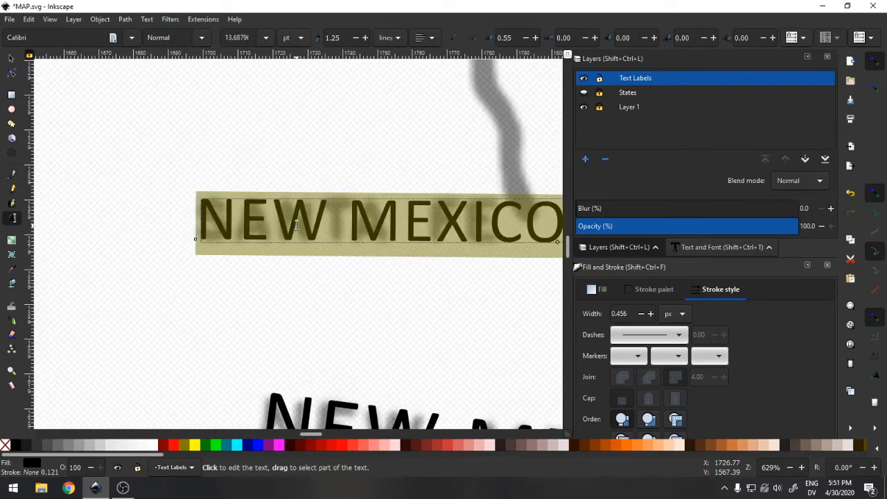
pyautogui.write('SATA')
pyautogui.press('BackSpace')
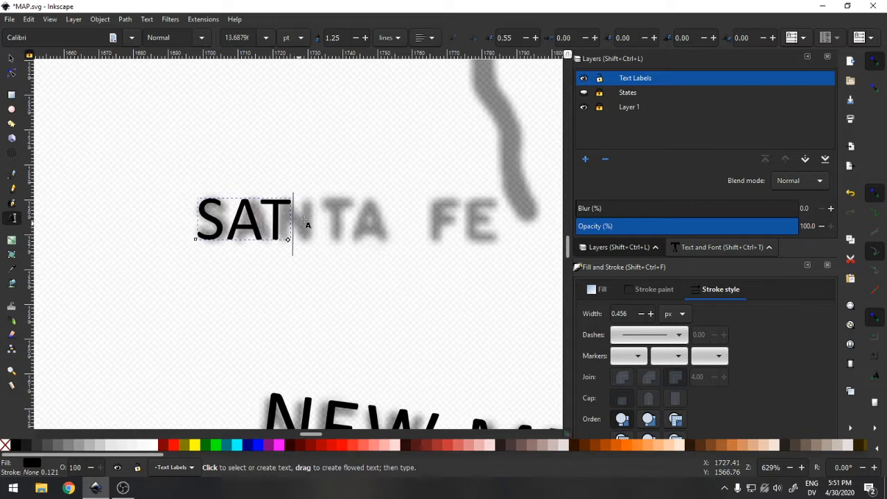
pyautogui.press('BackSpace')
pyautogui.press('BackSpace')
pyautogui.write('ANTA FE')
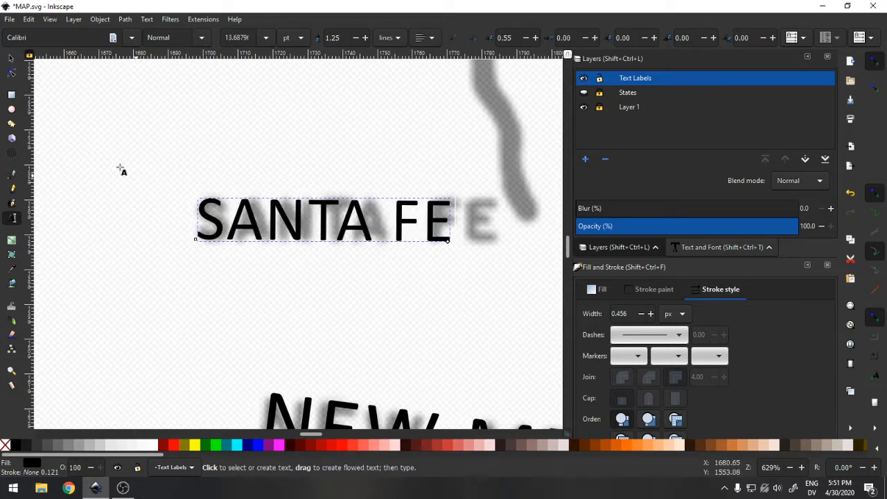
# Select all the text of the SANTA FE label and increase its letter spacing in small increments to widen it towards the traced name.
pyautogui.click(11, 59)
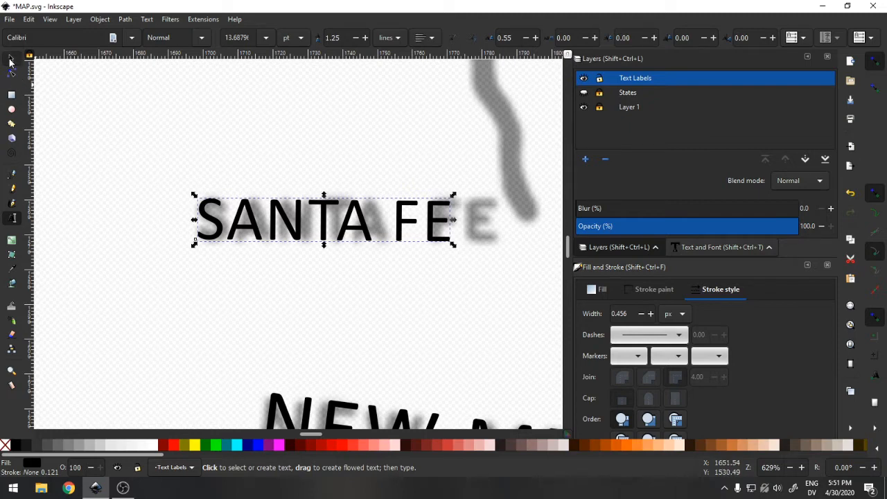
pyautogui.doubleClick(281, 220)
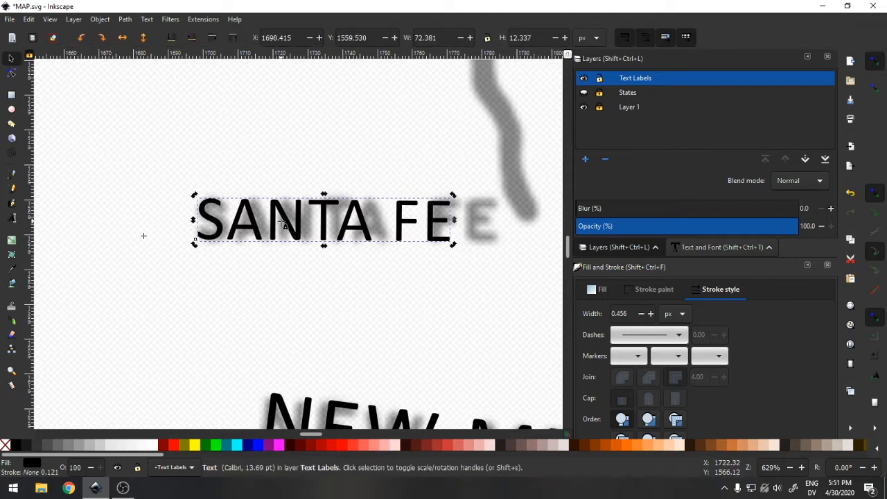
pyautogui.doubleClick(285, 223)
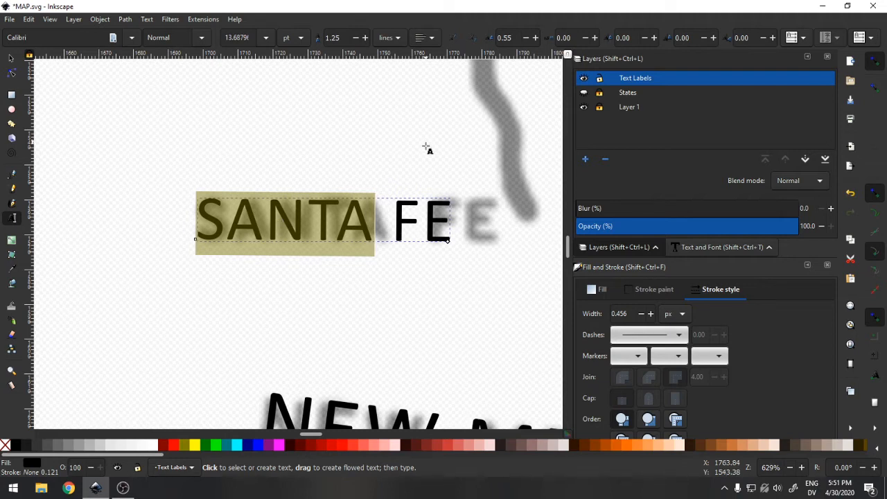
pyautogui.tripleClick(378, 215)
pyautogui.click(536, 37)
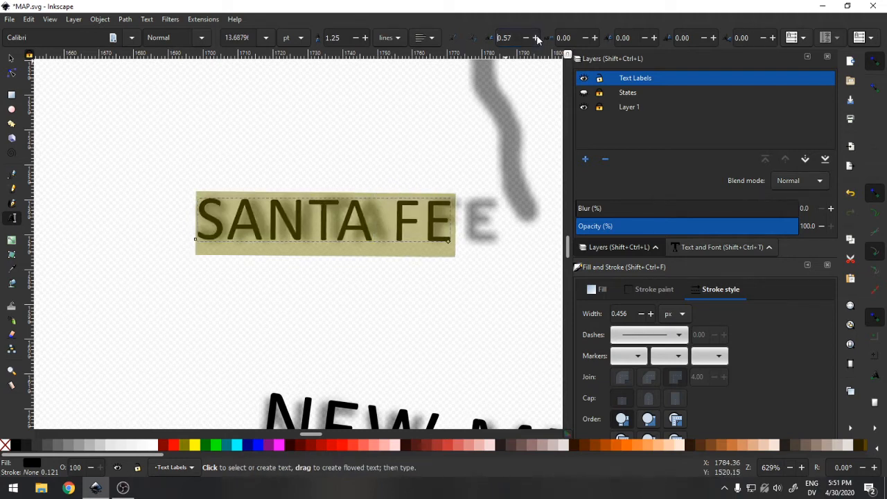
pyautogui.click(536, 37)
pyautogui.click(537, 38)
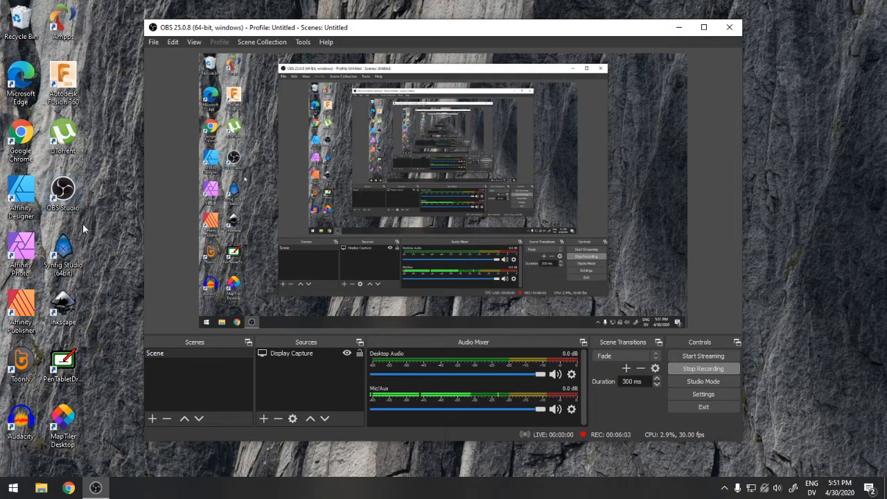
# Launch Inkscape again from the desktop.
pyautogui.click(76, 302)
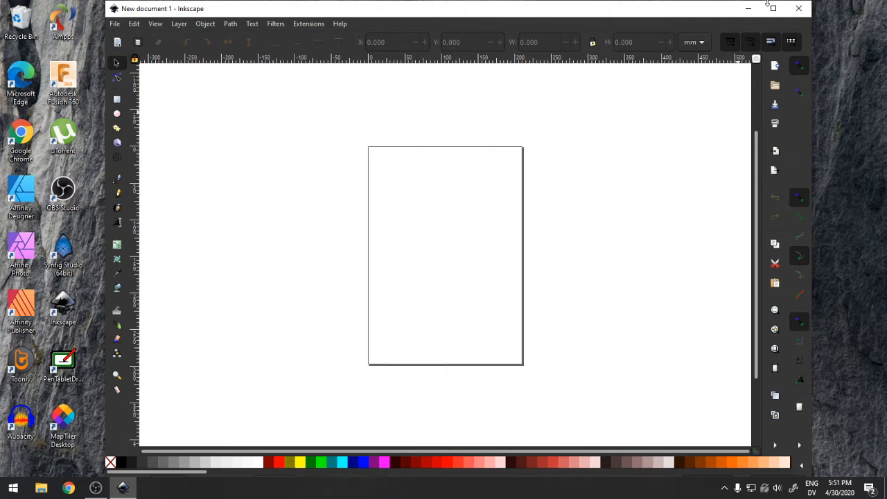
pyautogui.click(113, 25)
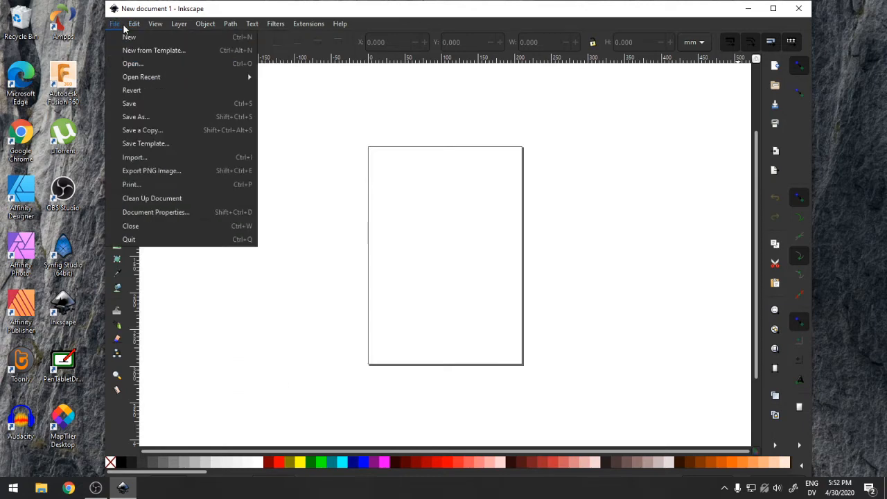
pyautogui.moveTo(148, 81)
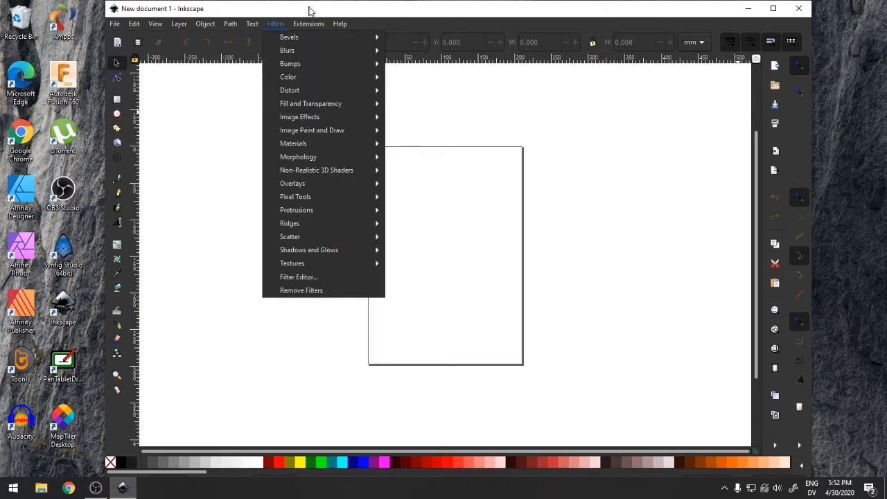
pyautogui.moveTo(251, 30)
pyautogui.moveTo(210, 25)
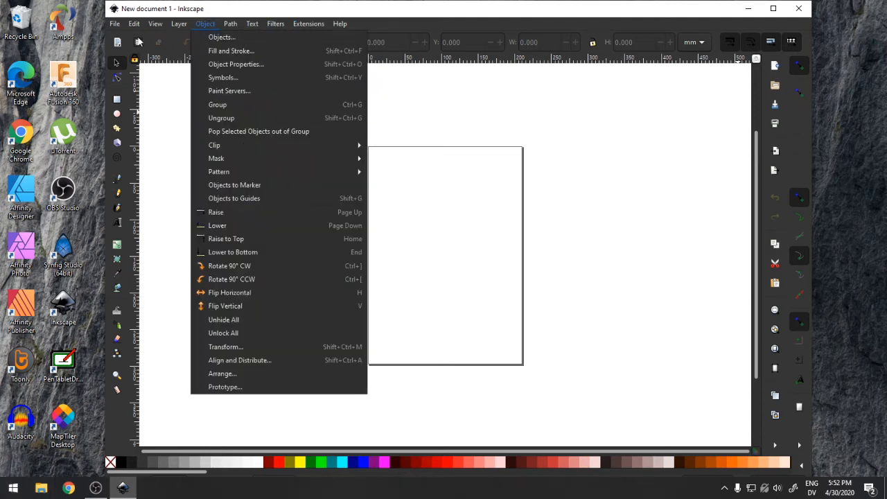
# Check the version information in the About Inkscape window and close it.
pyautogui.moveTo(111, 24)
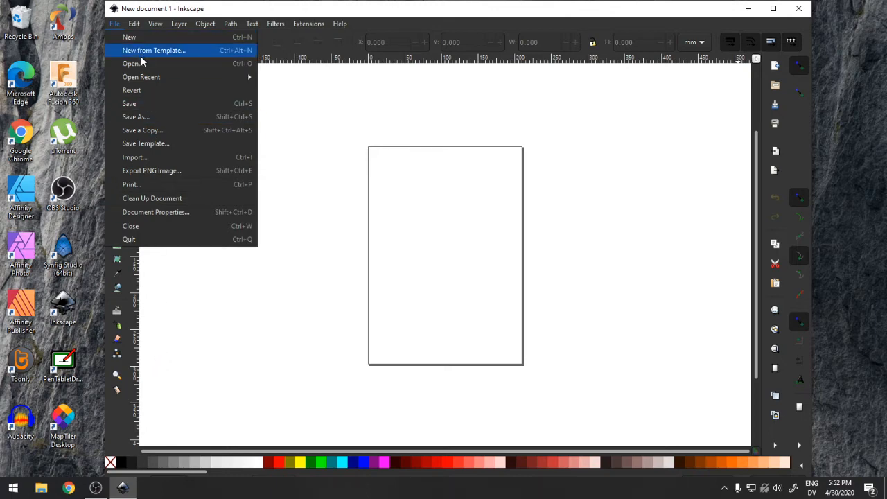
pyautogui.moveTo(308, 24)
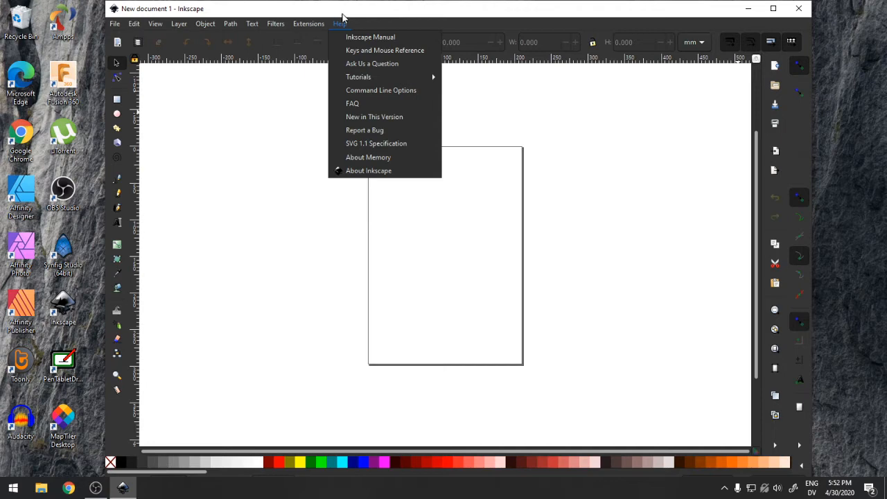
pyautogui.click(374, 171)
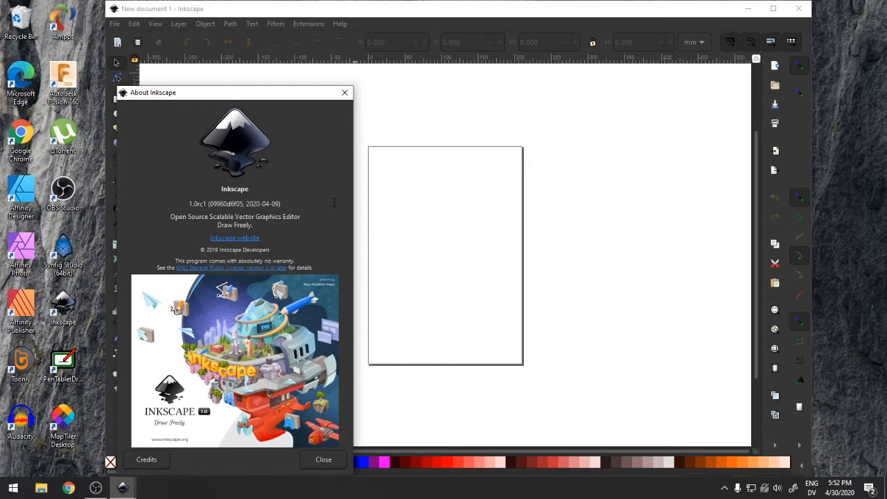
pyautogui.click(345, 93)
# Maximize the window and reopen the recently used file MAP.svg.
pyautogui.click(773, 8)
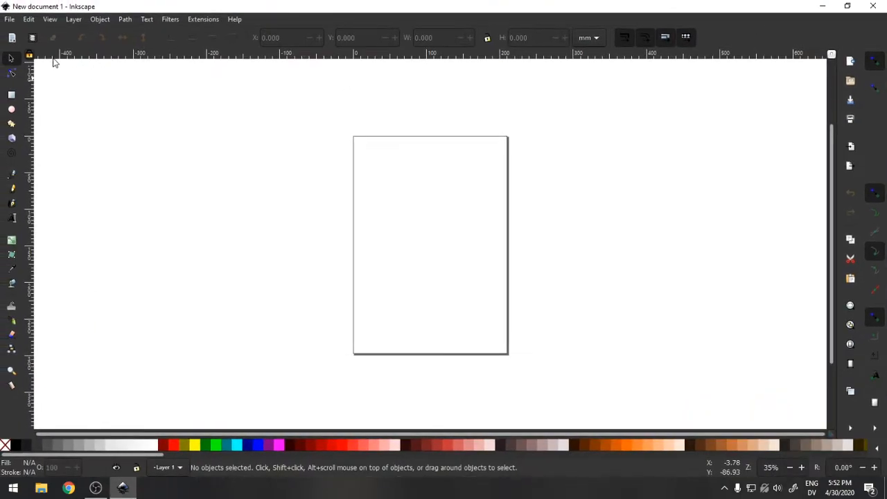
pyautogui.click(4, 20)
pyautogui.moveTo(85, 70)
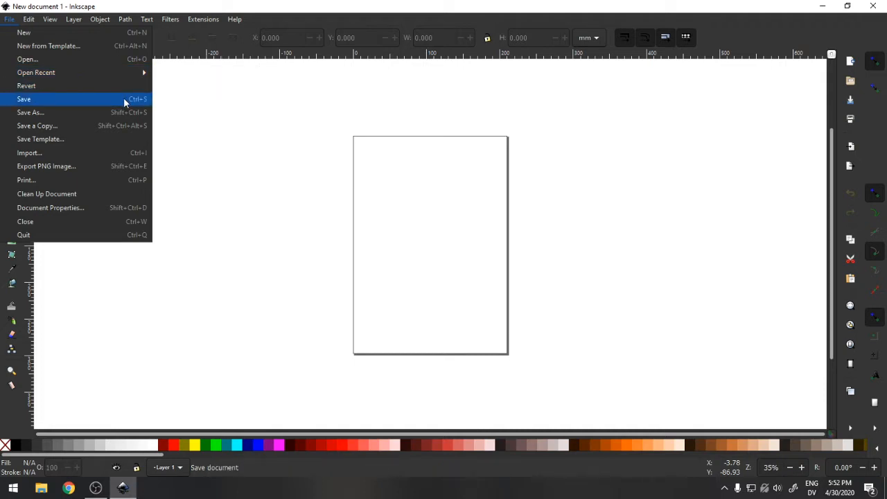
pyautogui.moveTo(94, 72)
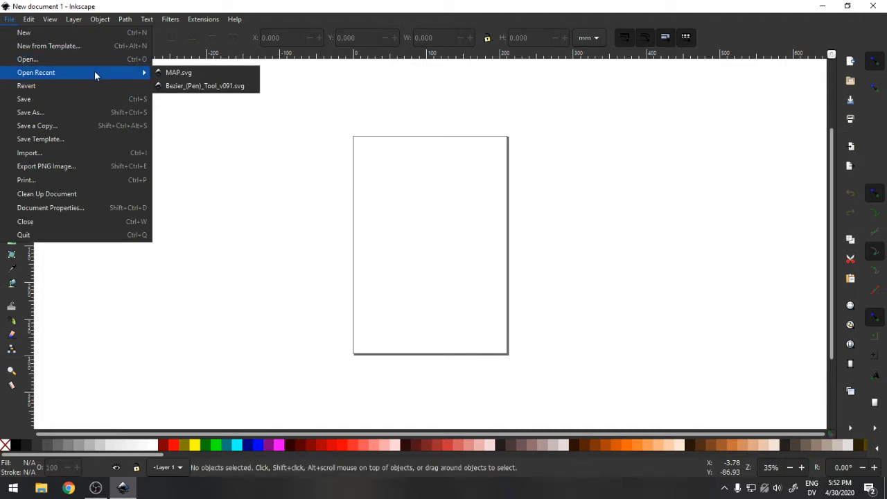
pyautogui.click(201, 72)
# Look over the whole traced map and its names around the NEVADA label.
pyautogui.scroll(-3, 406, 233)
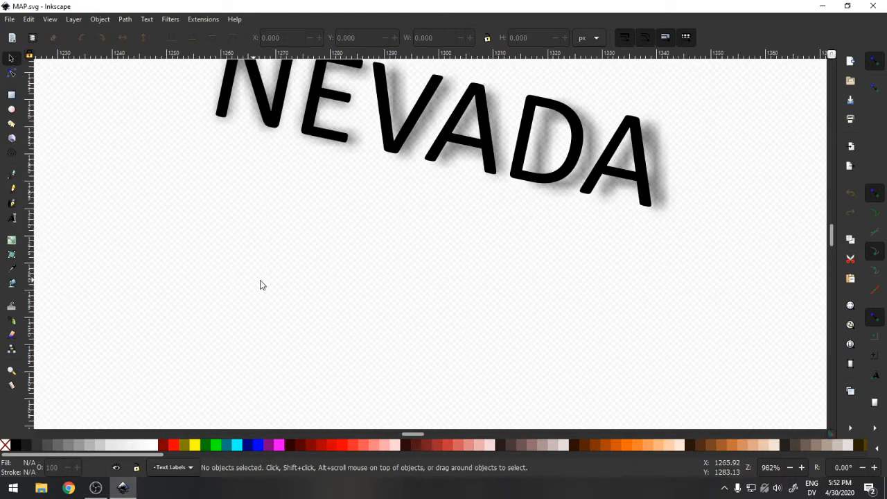
pyautogui.click(11, 371)
pyautogui.scroll(-5, 174, 344)
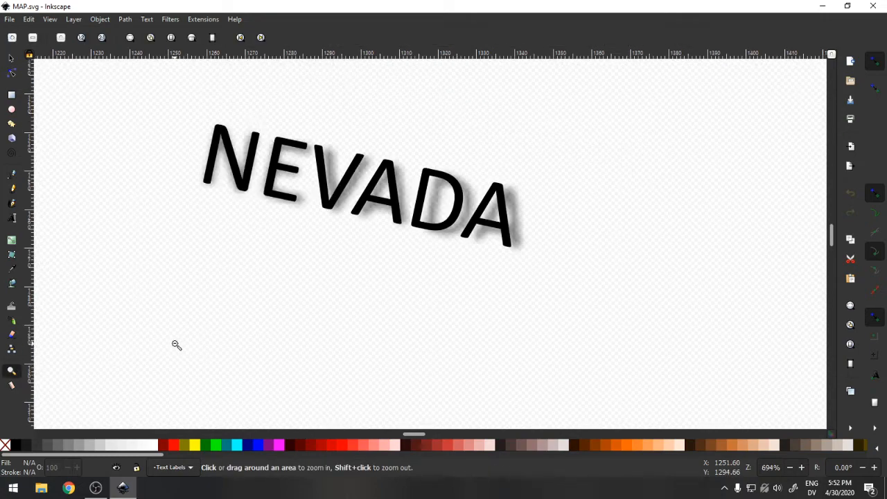
pyautogui.scroll(-2, 530, 389)
pyautogui.scroll(-2, 427, 398)
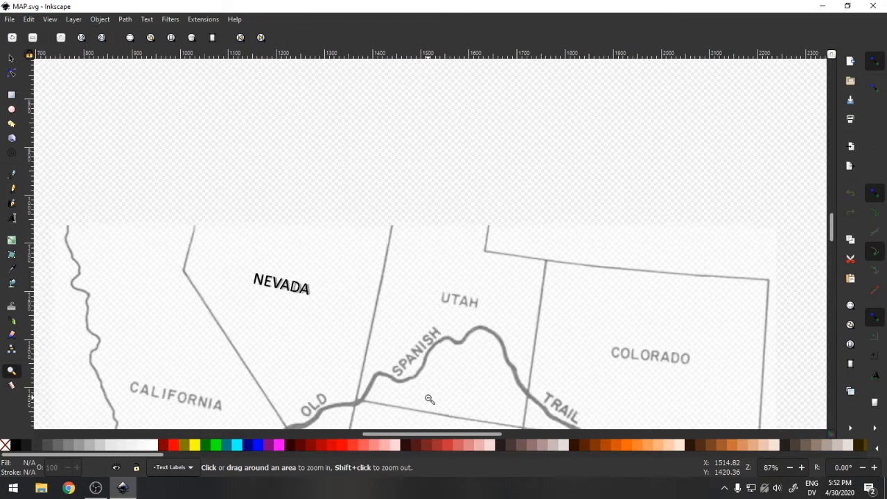
pyautogui.scroll(-1, 428, 398)
pyautogui.moveTo(397, 437); pyautogui.dragTo(409, 438)
pyautogui.scroll(-3, 400, 372)
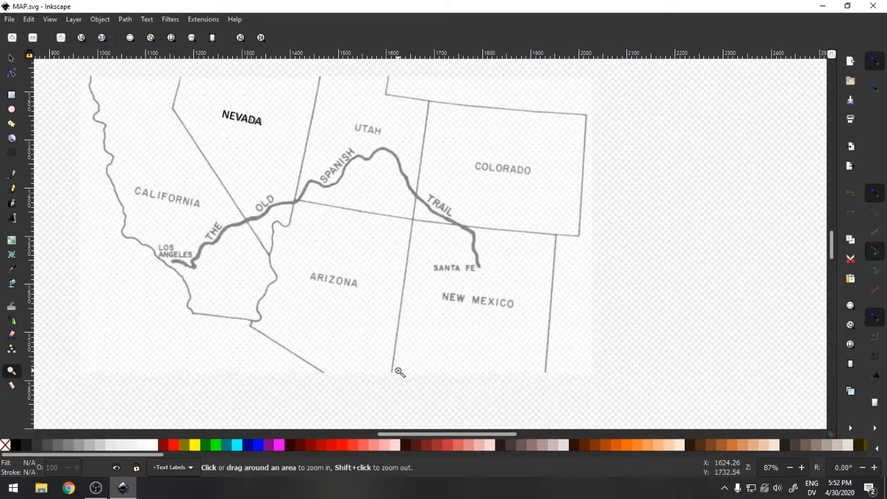
pyautogui.scroll(1, 400, 372)
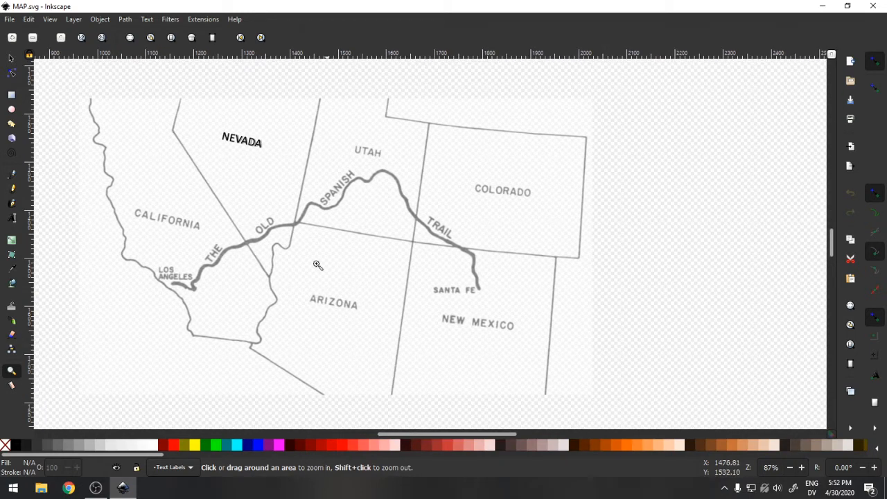
# Place copies of the NEVADA label over UTAH, COLORADO, ARIZONA, NEW MEXICO, CALIFORNIA, SANTA FE, LOS ANGELES and each word of THE OLD SPANISH TRAIL.
pyautogui.click(11, 58)
pyautogui.click(243, 144)
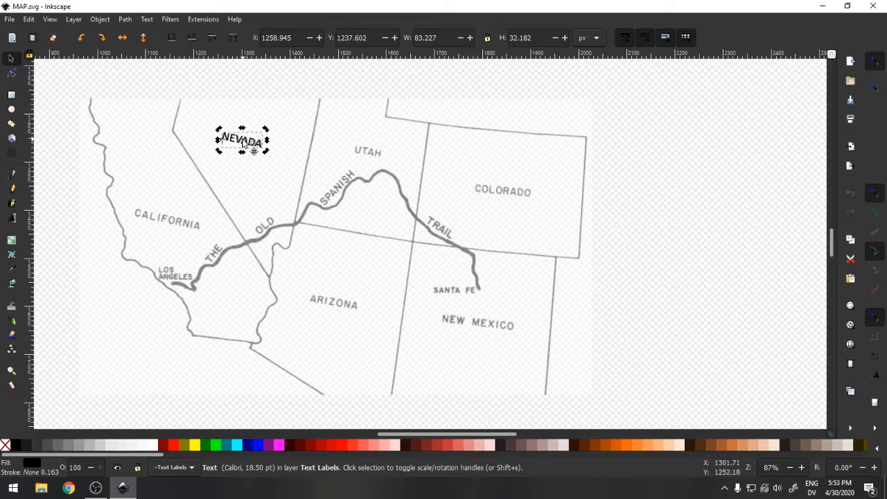
pyautogui.click(242, 143)
pyautogui.moveTo(244, 144); pyautogui.dragTo(169, 226)
pyautogui.press('space')
pyautogui.press('space')
pyautogui.press('space')
pyautogui.press('space')
pyautogui.press('space')
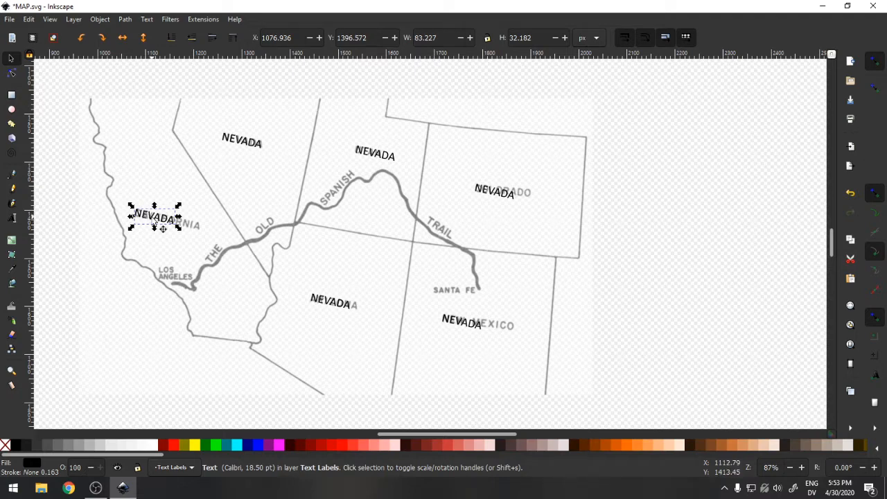
pyautogui.hotkey('ctrl', 'd')
pyautogui.moveTo(154, 221); pyautogui.dragTo(456, 300)
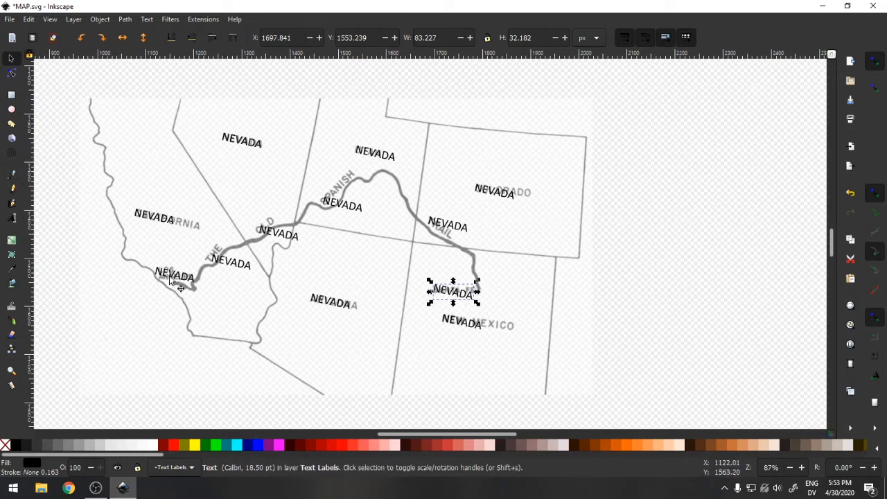
# Replace the text of the NEVADA copy over the traced Utah name with UTAH.
pyautogui.click(11, 372)
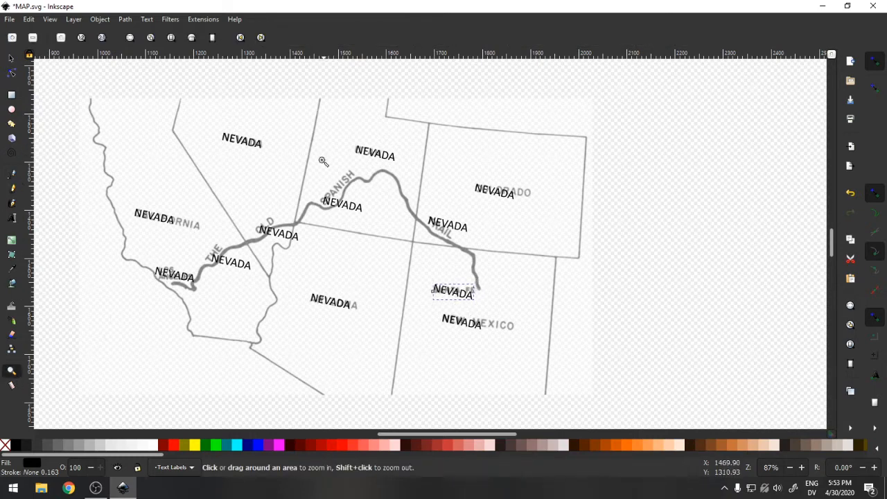
pyautogui.moveTo(294, 138); pyautogui.dragTo(507, 248)
pyautogui.scroll(2, 262, 211)
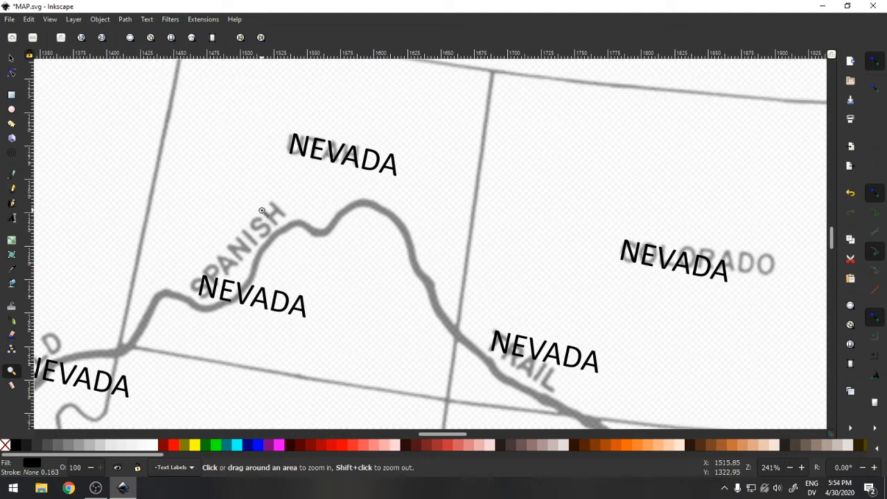
pyautogui.click(11, 59)
pyautogui.click(337, 153)
pyautogui.doubleClick(336, 153)
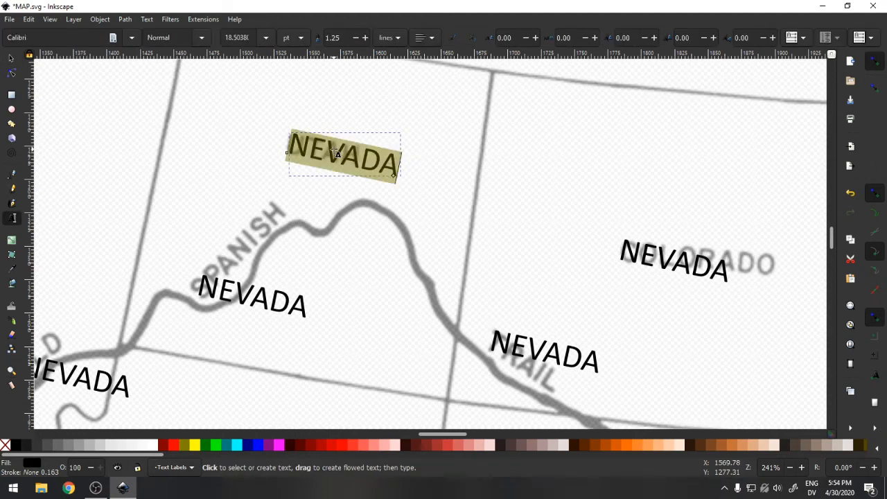
pyautogui.write('UTA')
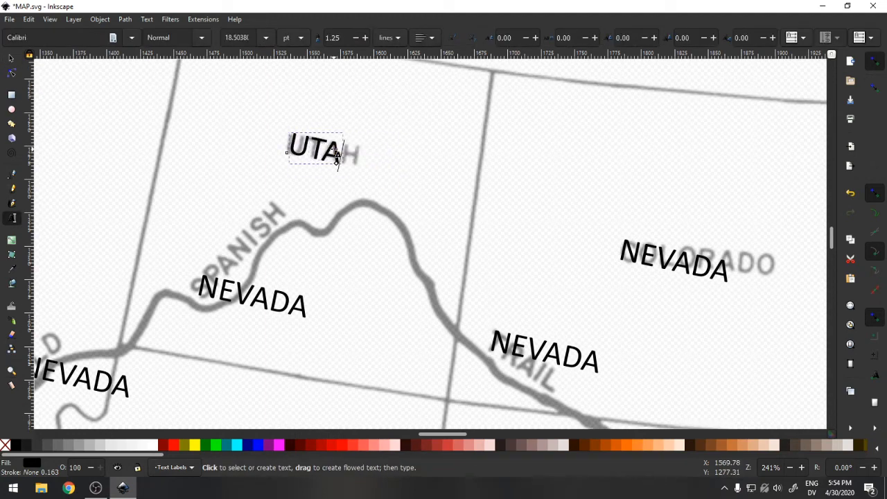
pyautogui.write('H')
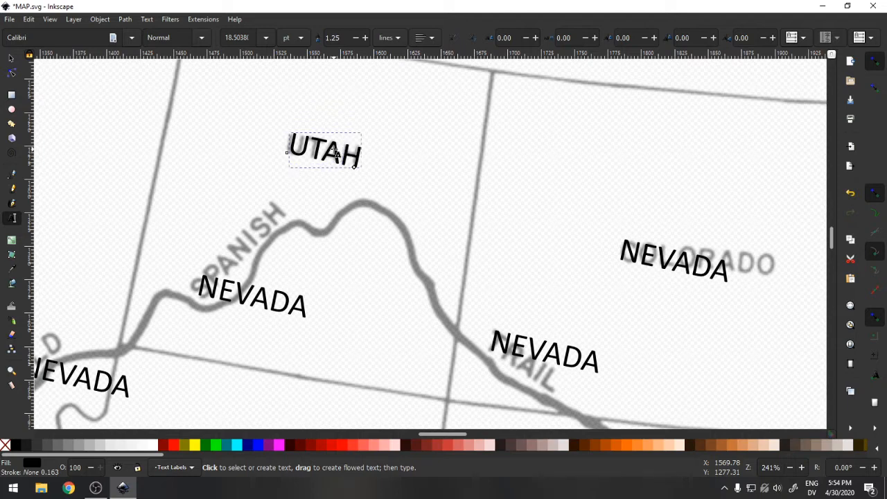
pyautogui.click(11, 61)
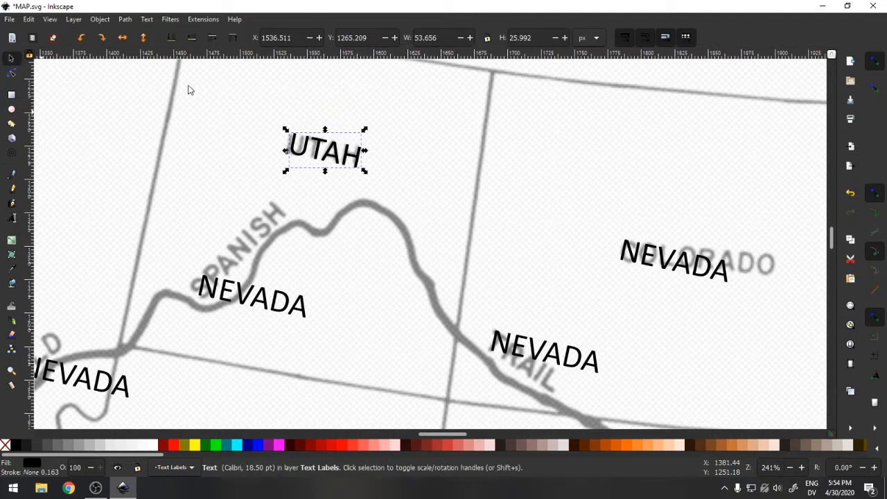
# Rotate the UTAH label slightly and nudge it onto the traced name.
pyautogui.click(325, 156)
pyautogui.moveTo(272, 149); pyautogui.dragTo(296, 139)
pyautogui.moveTo(366, 131); pyautogui.dragTo(365, 128)
pyautogui.moveTo(323, 148); pyautogui.dragTo(321, 149)
# Replace the text of the NEVADA copy beside the traced word SPANISH with SPANISH.
pyautogui.click(263, 302)
pyautogui.doubleClick(263, 301)
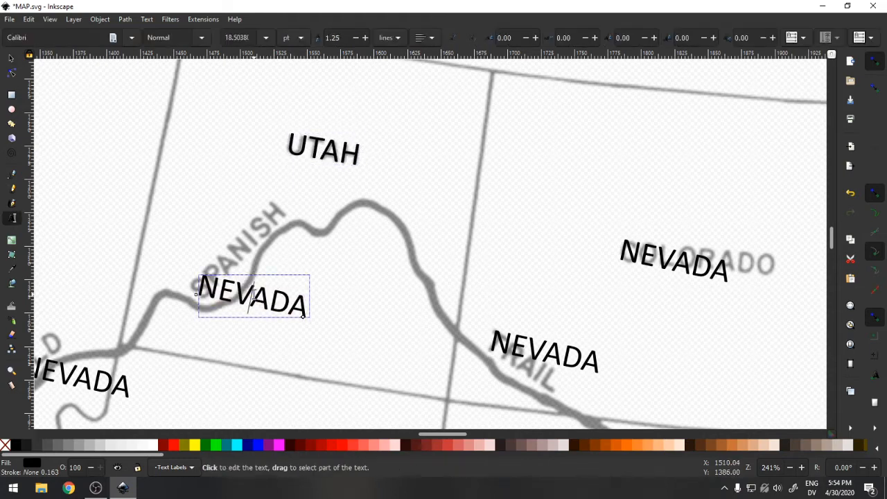
pyautogui.hotkey('ctrl', 'a')
pyautogui.write('SPANISH')
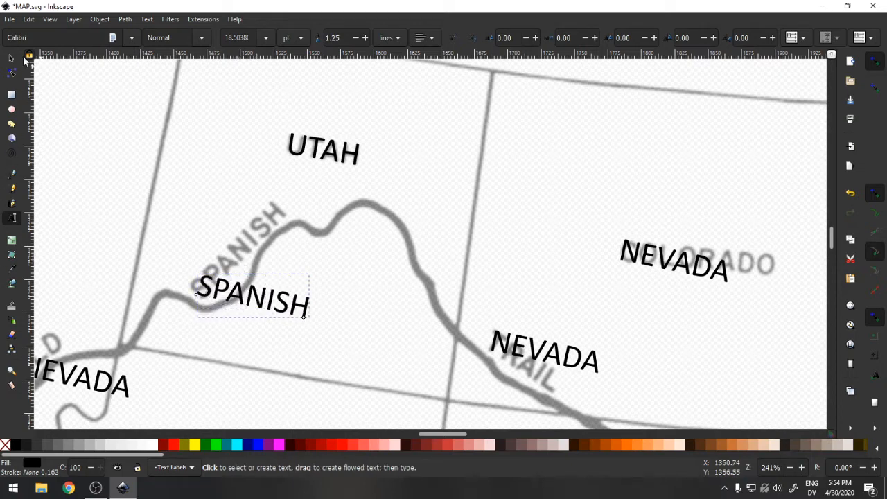
pyautogui.click(12, 58)
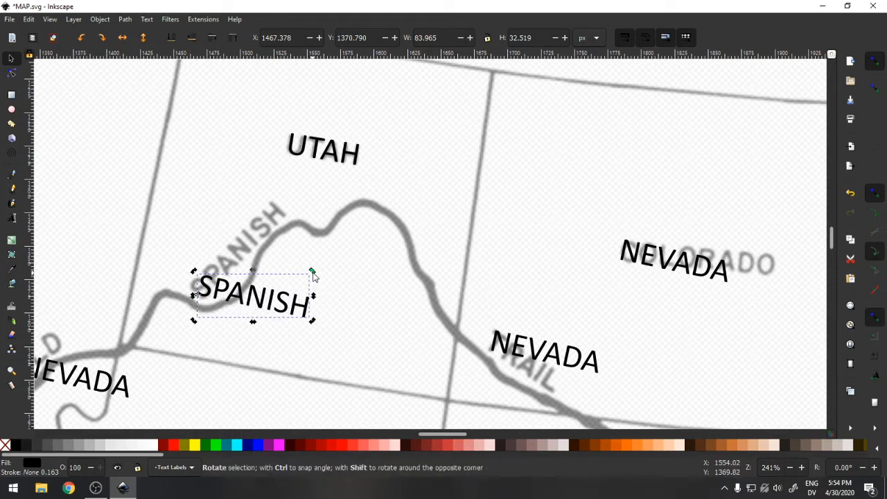
# Rotate the SPANISH label counterclockwise to follow the slope of the traced word and place it over that word.
pyautogui.moveTo(313, 272); pyautogui.dragTo(244, 252)
pyautogui.click(244, 251)
pyautogui.moveTo(192, 203); pyautogui.dragTo(185, 199)
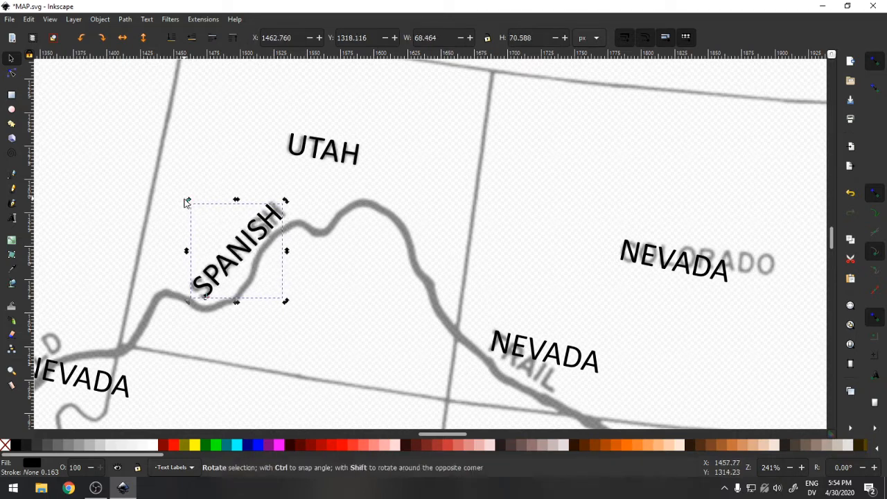
# Replace the text of the NEVADA copy over the traced word TRAIL with TRAIL.
pyautogui.click(519, 343)
pyautogui.tripleClick(527, 350)
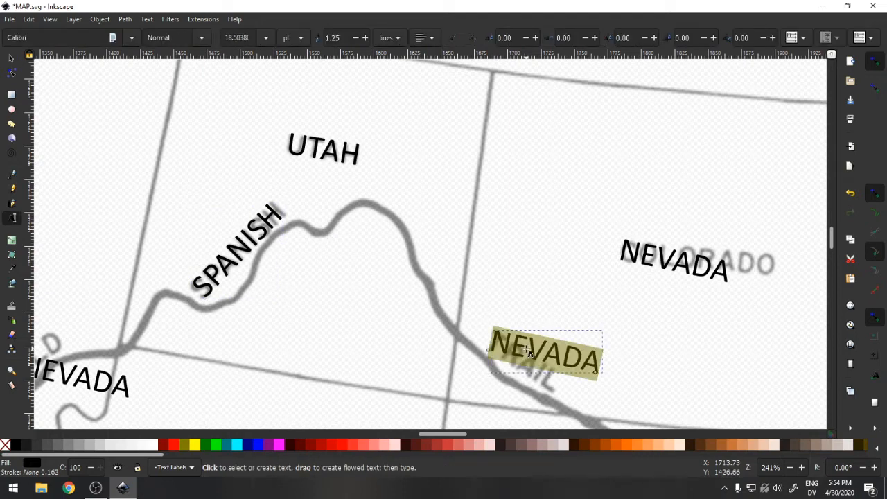
pyautogui.write('TRAIL')
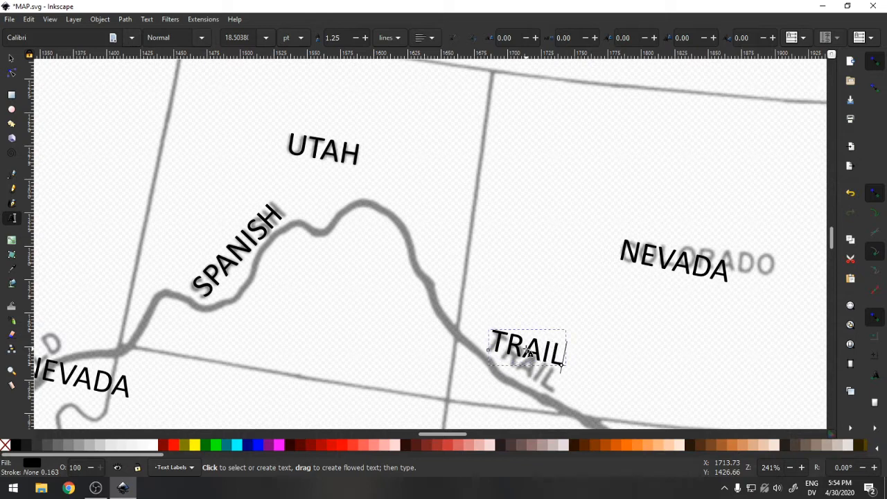
pyautogui.click(10, 60)
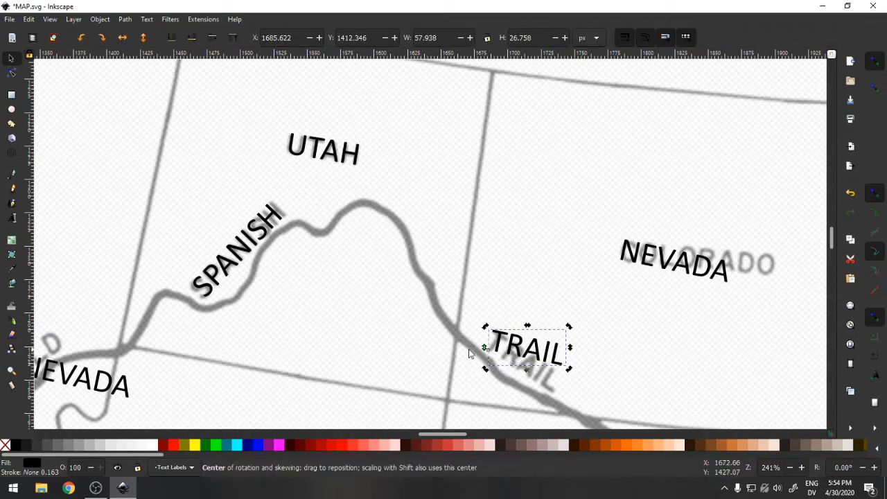
pyautogui.moveTo(471, 350)
pyautogui.mouseDown()
pyautogui.moveTo(480, 346)
pyautogui.moveTo(323, 293)
pyautogui.moveTo(346, 357)
pyautogui.moveTo(388, 366)
pyautogui.moveTo(240, 323)
pyautogui.mouseUp()
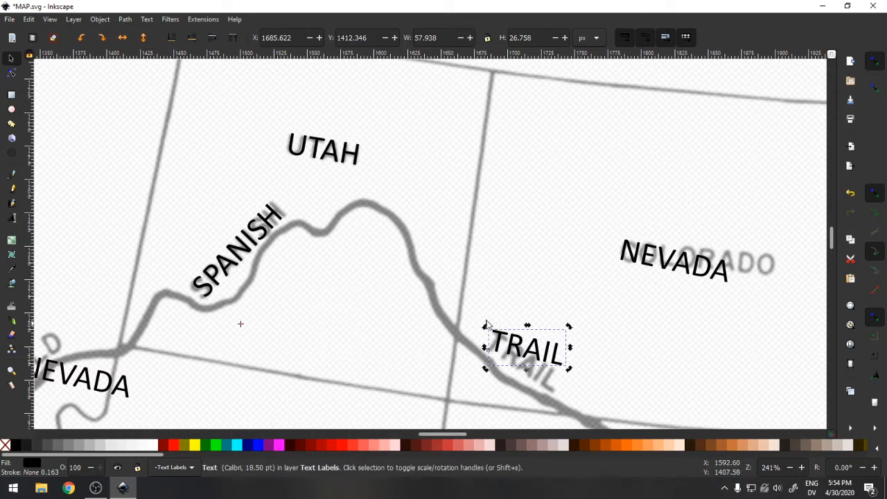
pyautogui.moveTo(549, 229); pyautogui.dragTo(569, 258)
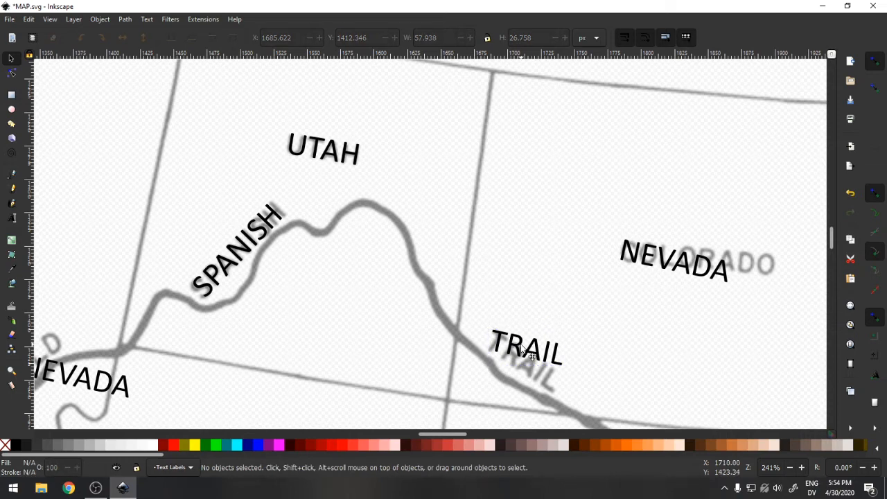
pyautogui.doubleClick(525, 347)
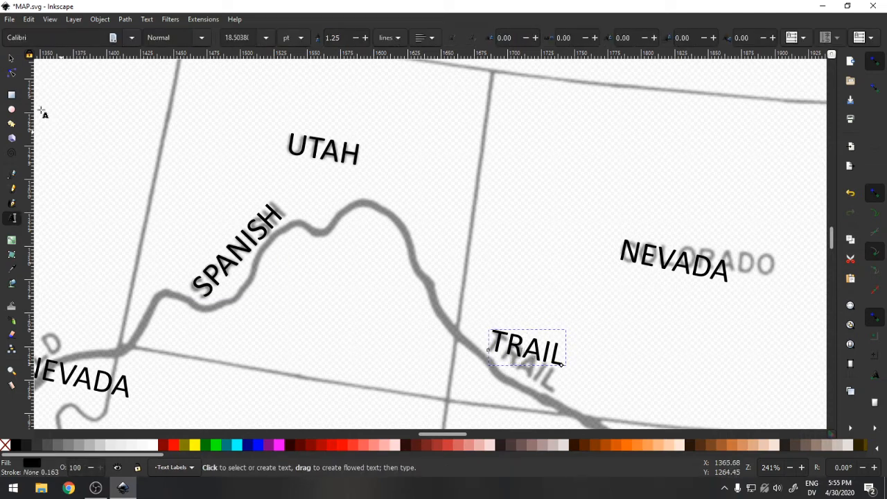
pyautogui.click(11, 58)
pyautogui.click(523, 350)
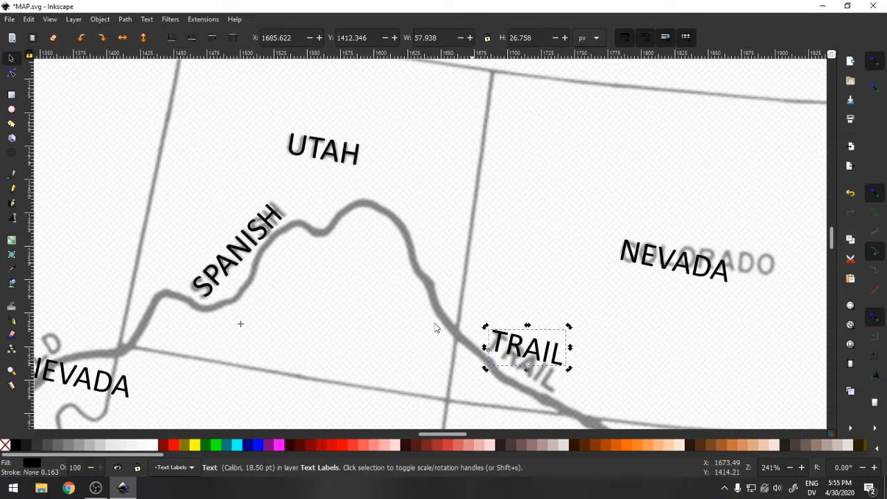
# Rotate the TRAIL label clockwise about a centre near its first letter and move it onto the traced word.
pyautogui.scroll(-2, 399, 360)
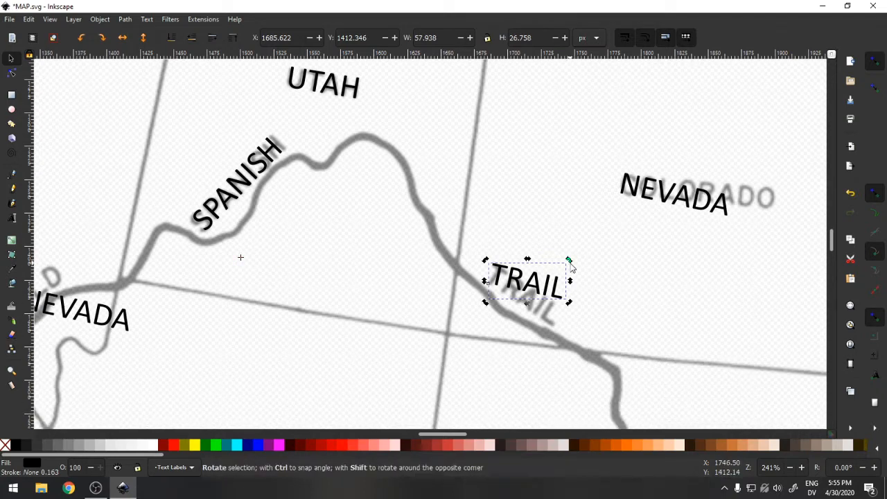
pyautogui.moveTo(568, 262)
pyautogui.mouseDown()
pyautogui.moveTo(570, 326)
pyautogui.moveTo(561, 130)
pyautogui.moveTo(513, 409)
pyautogui.moveTo(539, 174)
pyautogui.moveTo(428, 119)
pyautogui.moveTo(455, 351)
pyautogui.moveTo(391, 295)
pyautogui.moveTo(423, 201)
pyautogui.moveTo(315, 329)
pyautogui.moveTo(505, 215)
pyautogui.moveTo(468, 311)
pyautogui.moveTo(495, 264)
pyautogui.moveTo(497, 290)
pyautogui.moveTo(240, 253)
pyautogui.moveTo(493, 269)
pyautogui.mouseUp()
pyautogui.moveTo(571, 262); pyautogui.dragTo(568, 290)
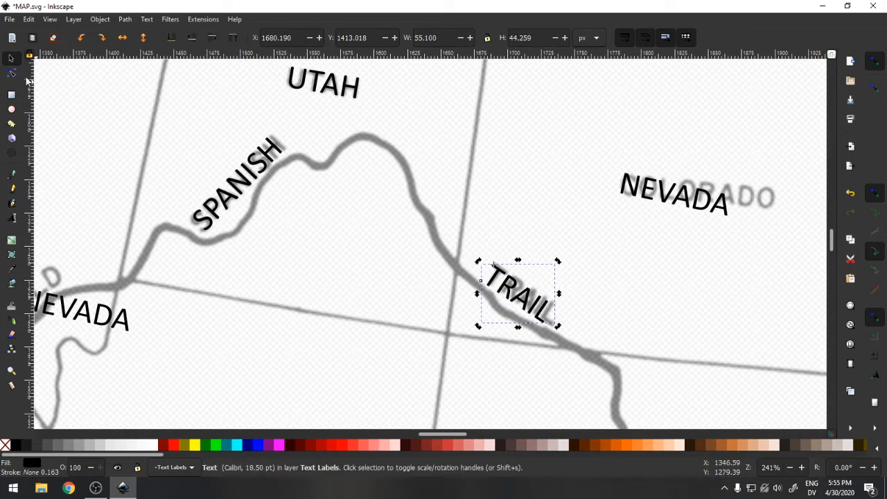
pyautogui.moveTo(513, 288); pyautogui.dragTo(525, 297)
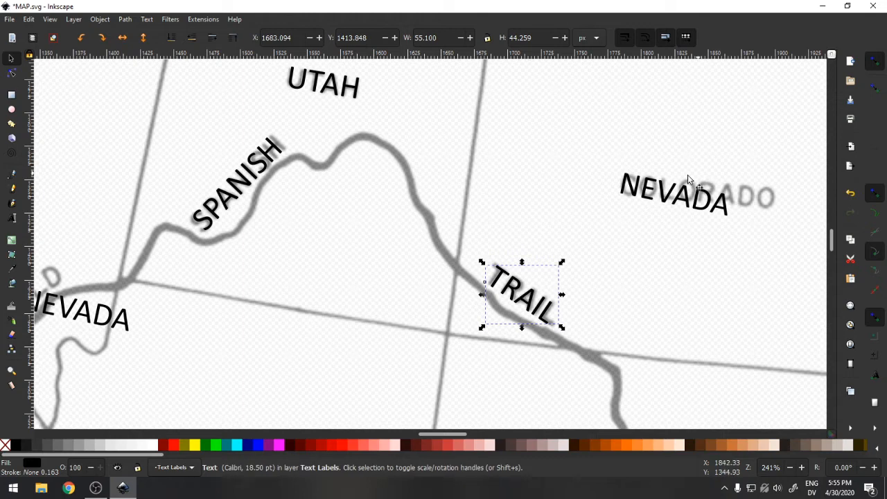
# Replace the text of the NEVADA copy over the traced word COLORADO with COLORADO.
pyautogui.click(678, 196)
pyautogui.doubleClick(676, 196)
pyautogui.doubleClick(677, 196)
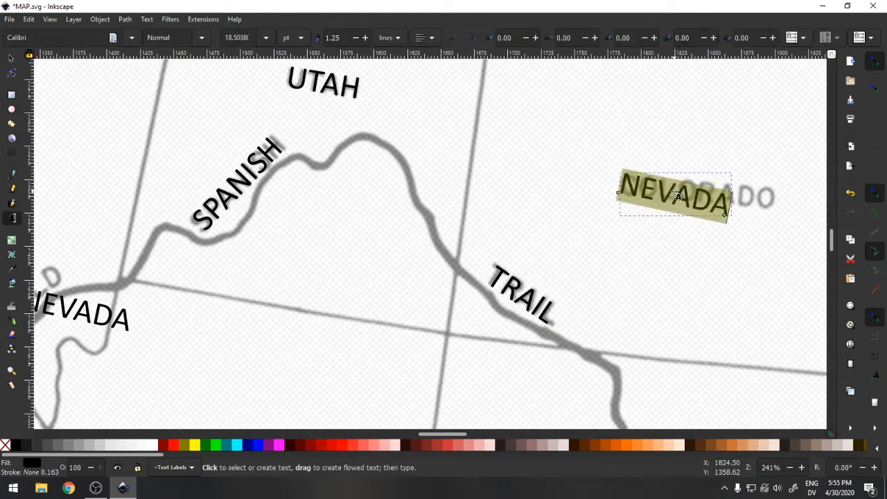
pyautogui.write('C')
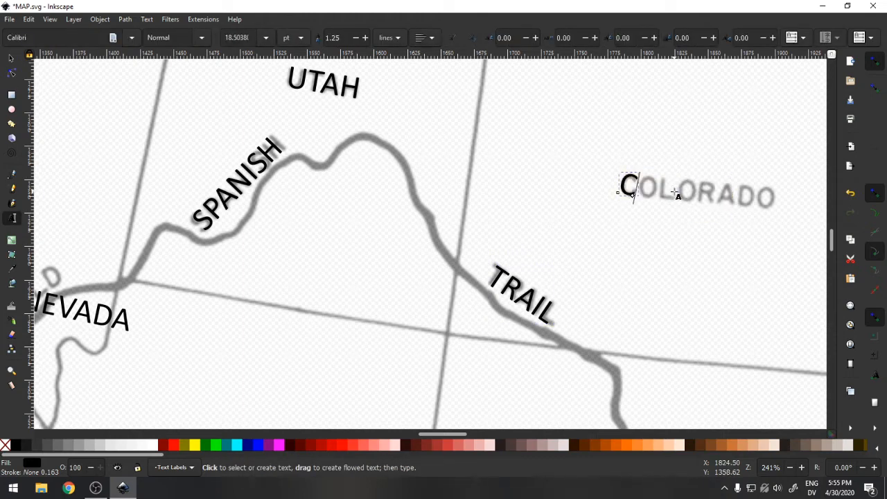
pyautogui.write('OLORAD')
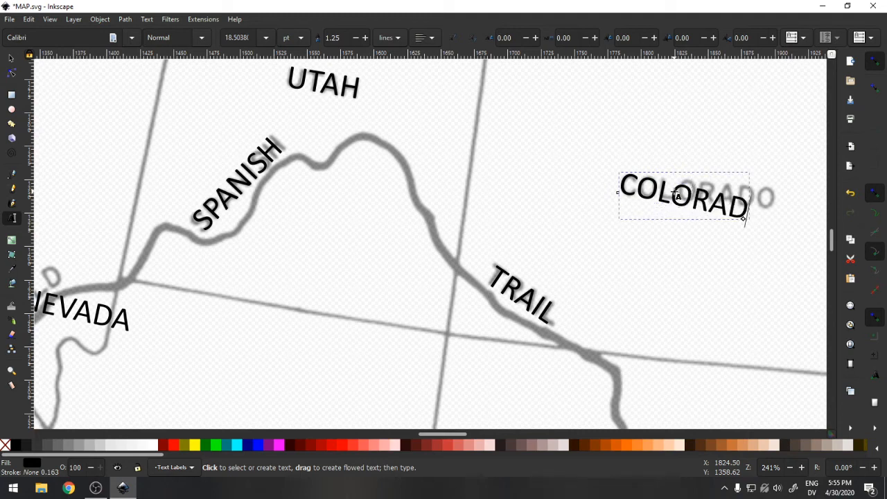
pyautogui.write('O')
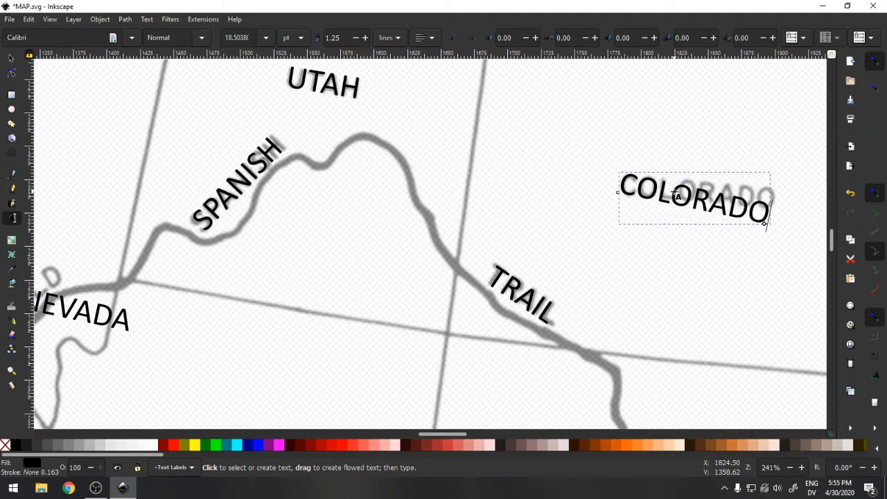
# Rotate the COLORADO label counterclockwise about a centre near its first letter to line it up with the traced word.
pyautogui.click(11, 59)
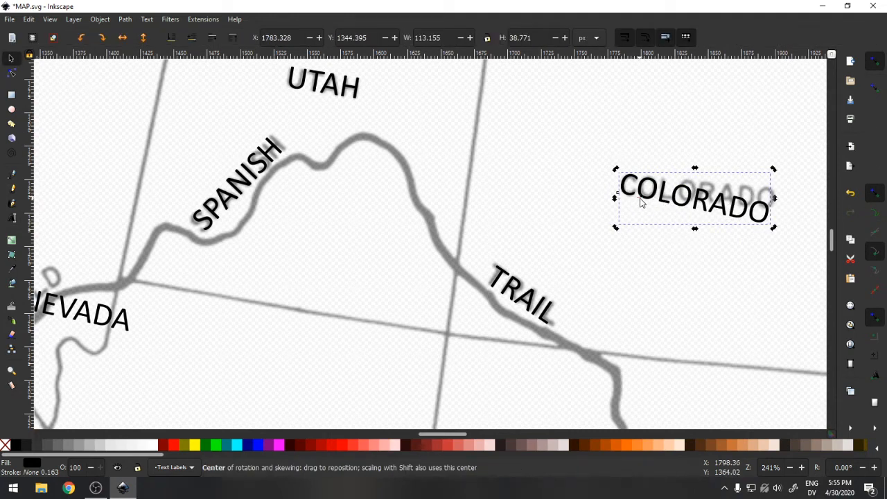
pyautogui.moveTo(641, 201); pyautogui.dragTo(636, 183)
pyautogui.moveTo(771, 174); pyautogui.dragTo(768, 159)
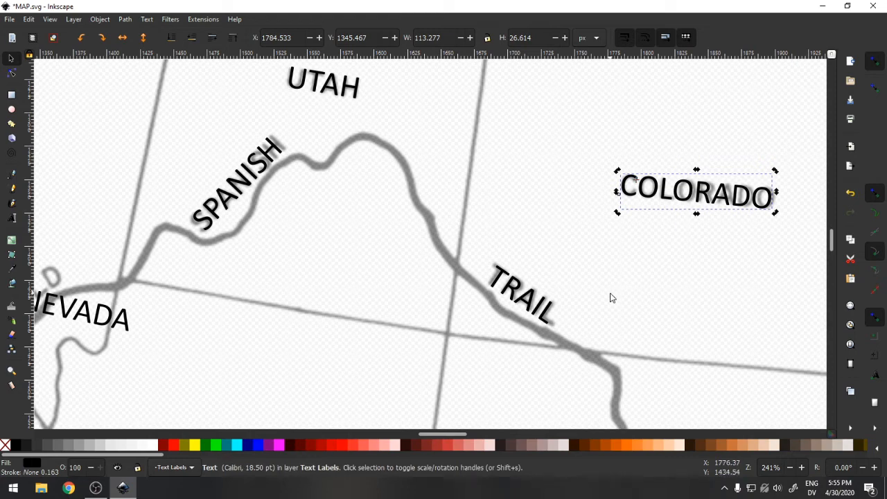
# Replace the text of the NEVADA copy over the traced SANTA FE with SANTA FE.
pyautogui.scroll(-5, 611, 298)
pyautogui.doubleClick(586, 343)
pyautogui.hotkey('ctrl', 'a')
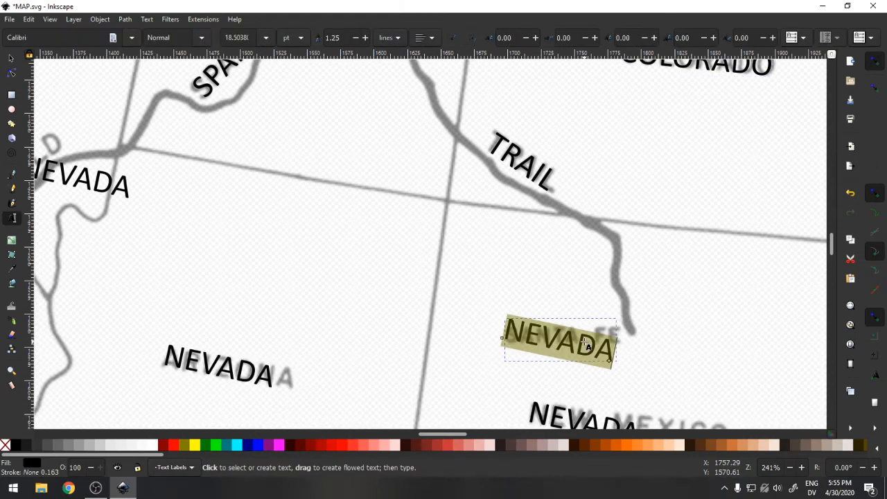
pyautogui.write('SANTA FE')
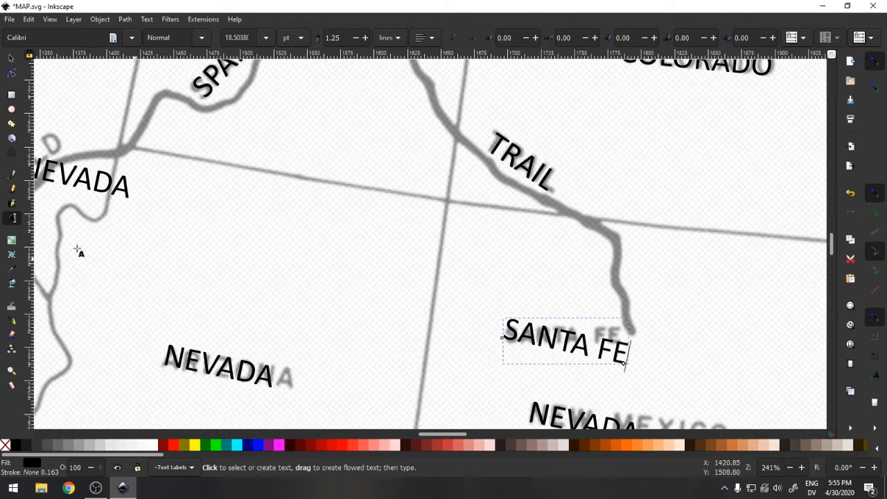
# Rotate the SANTA FE label to horizontal, shrink it to about 67 px wide and align it with the start of the traced name.
pyautogui.click(14, 61)
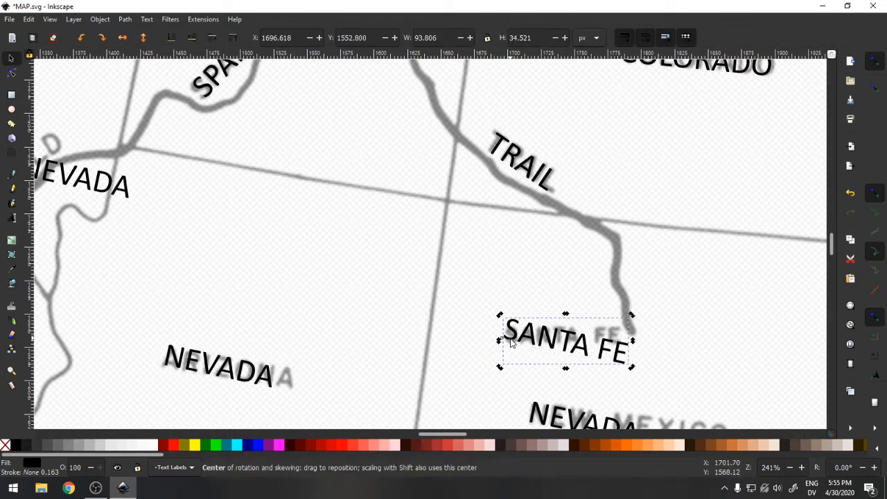
pyautogui.moveTo(632, 315)
pyautogui.mouseDown()
pyautogui.moveTo(624, 290)
pyautogui.moveTo(625, 326)
pyautogui.moveTo(631, 320)
pyautogui.mouseUp()
pyautogui.click(604, 330)
pyautogui.moveTo(560, 329)
pyautogui.mouseDown()
pyautogui.moveTo(585, 338)
pyautogui.moveTo(566, 336)
pyautogui.mouseUp()
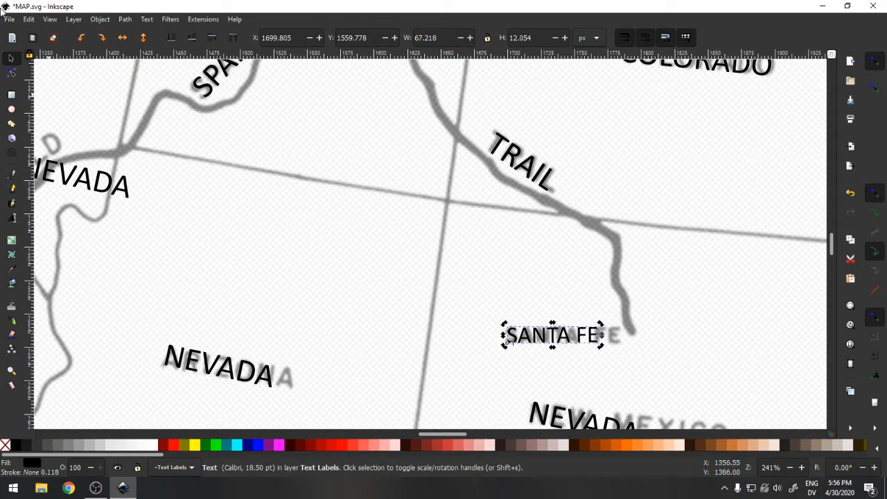
# Save the document and set the letter spacing of the whole SANTA FE label to 2 px.
pyautogui.doubleClick(552, 337)
pyautogui.tripleClick(551, 337)
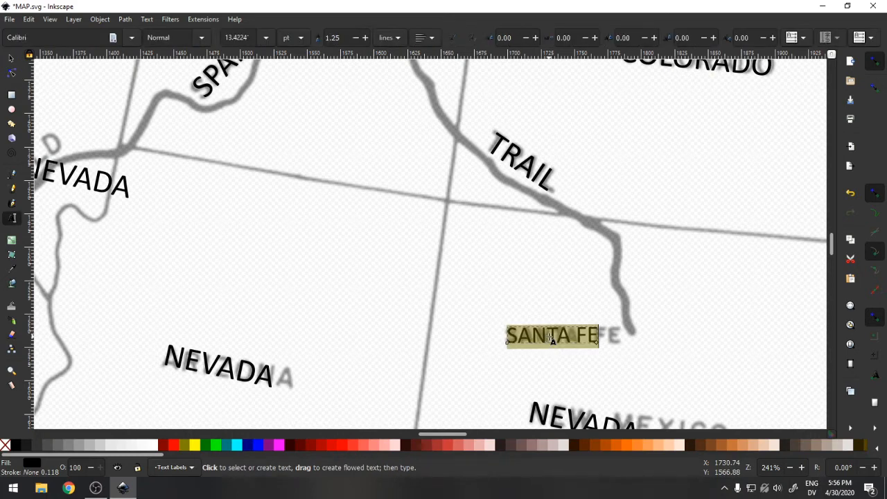
pyautogui.click(10, 19)
pyautogui.click(28, 99)
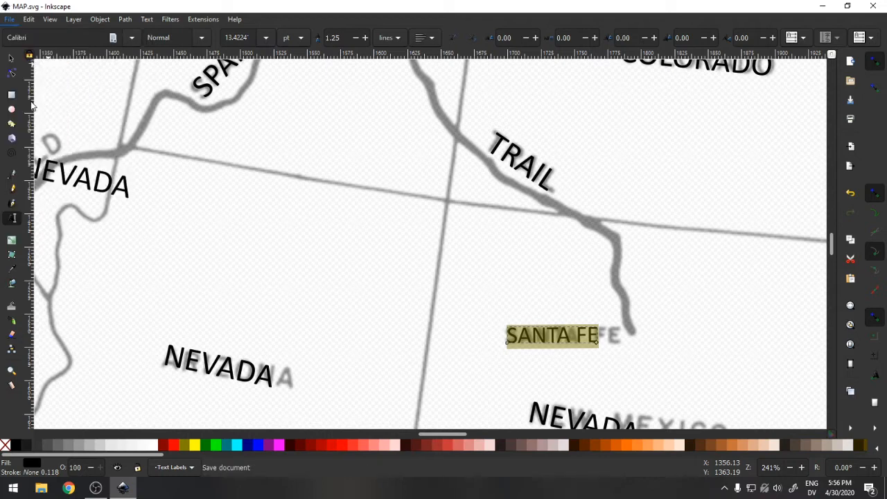
pyautogui.click(517, 37)
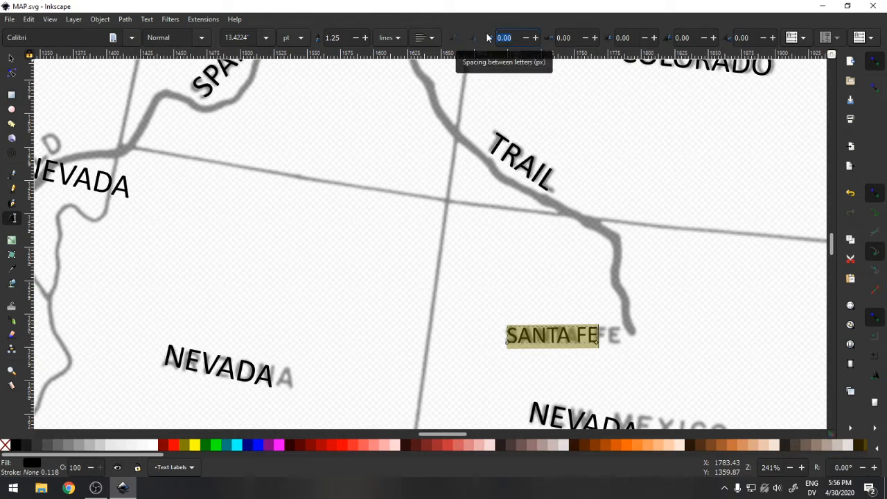
pyautogui.press('Return')
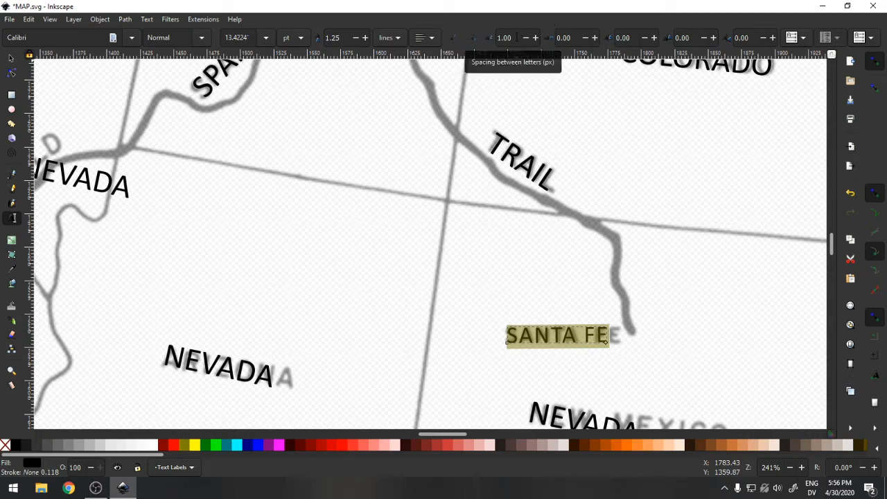
pyautogui.click(507, 38)
pyautogui.write('2')
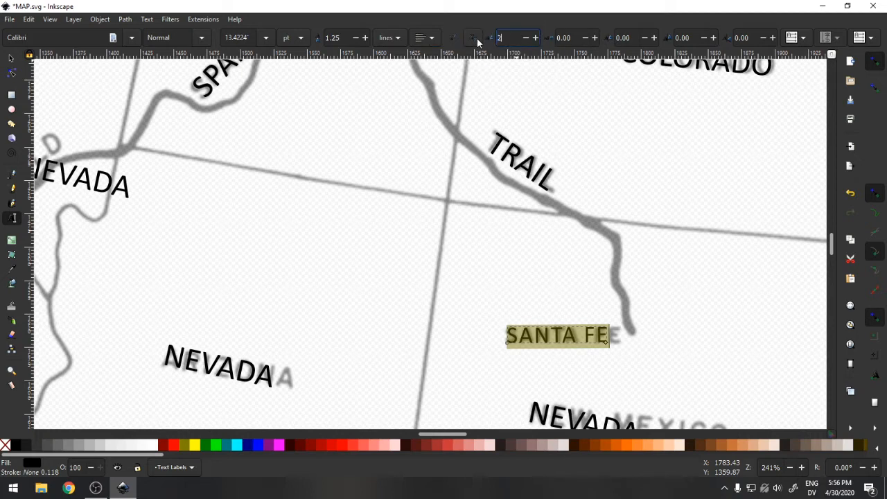
pyautogui.press('Return')
pyautogui.click(744, 311)
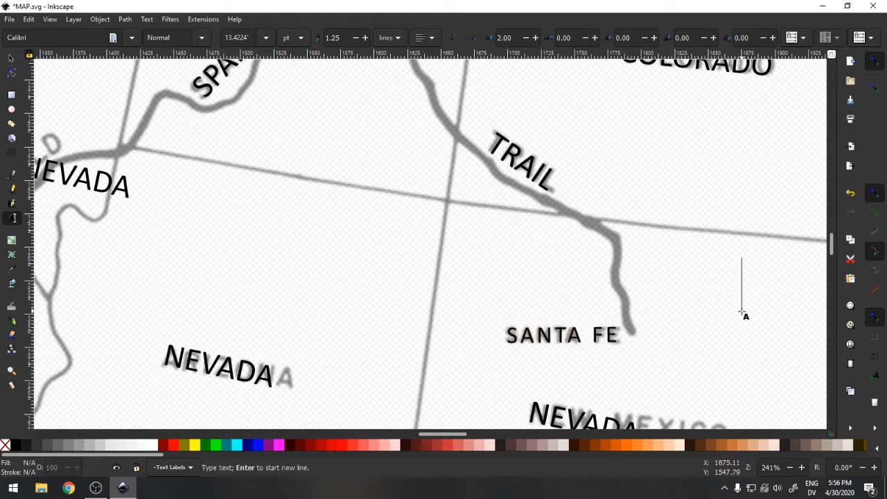
# Nudge the NEVADA copy over the traced NEW MEXICO into line and replace its text with NEW MEXICO.
pyautogui.scroll(-3, 733, 352)
pyautogui.scroll(1, 733, 352)
pyautogui.scroll(-1, 732, 355)
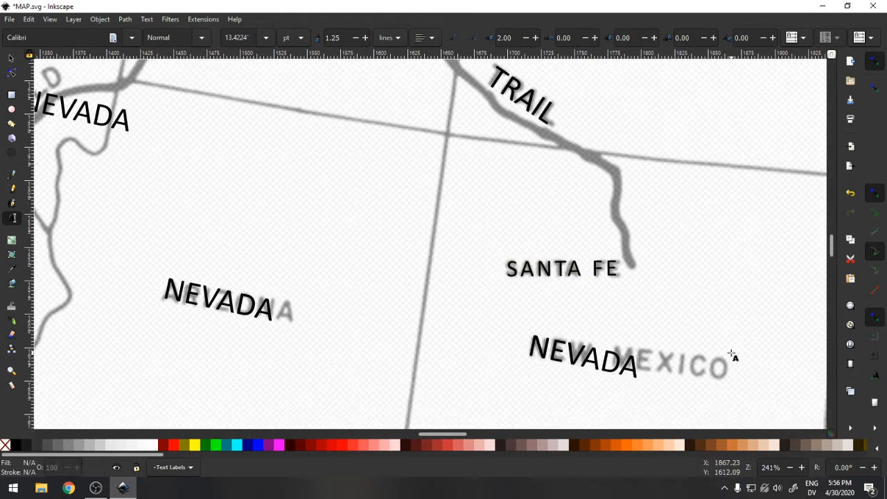
pyautogui.click(12, 61)
pyautogui.click(593, 366)
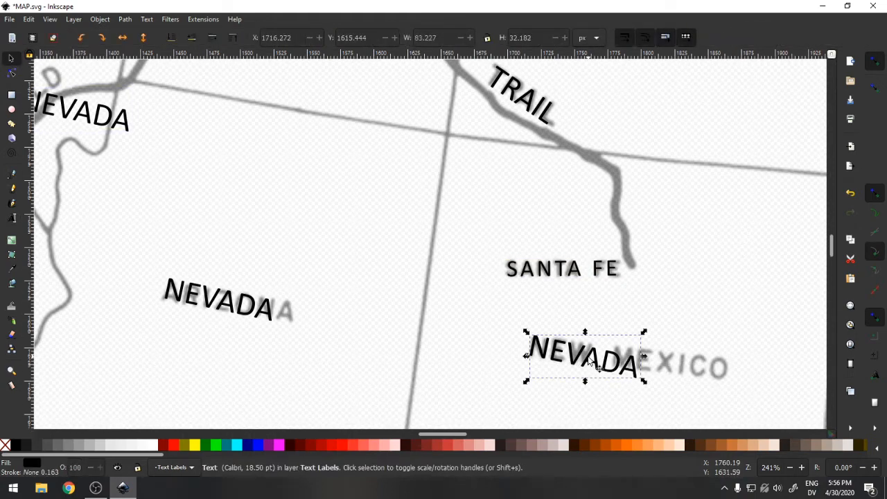
pyautogui.moveTo(593, 366)
pyautogui.mouseDown()
pyautogui.moveTo(631, 371)
pyautogui.moveTo(605, 369)
pyautogui.mouseUp()
pyautogui.press('t')
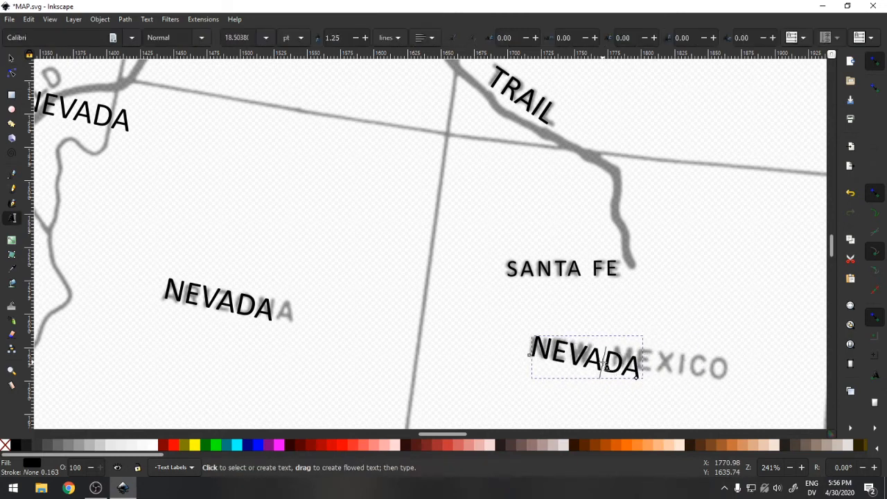
pyautogui.doubleClick(606, 368)
pyautogui.write('N')
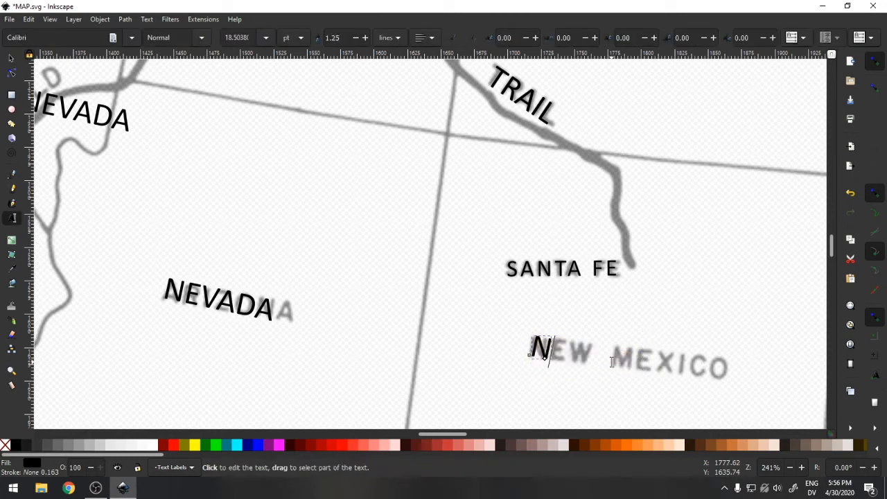
pyautogui.write('EW MEXICO')
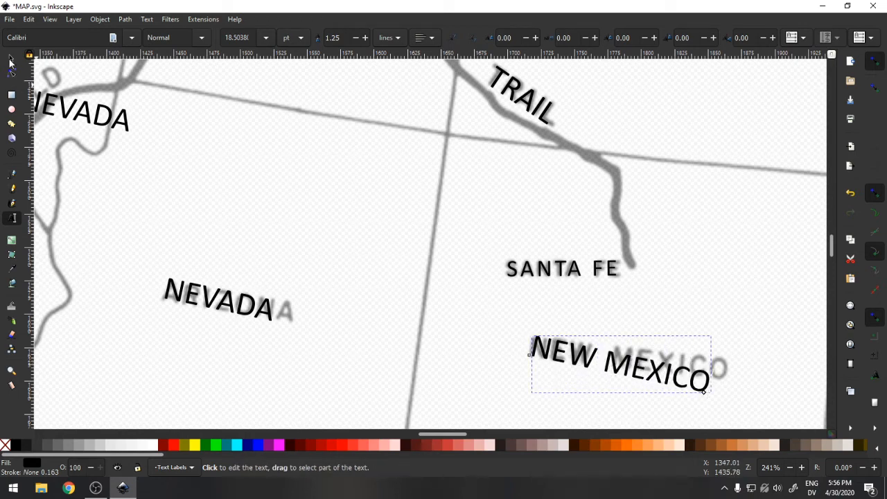
# Rotate the NEW MEXICO label counterclockwise about a centre near its first letter to match the slope of the traced name.
pyautogui.click(11, 61)
pyautogui.click(568, 371)
pyautogui.click(550, 362)
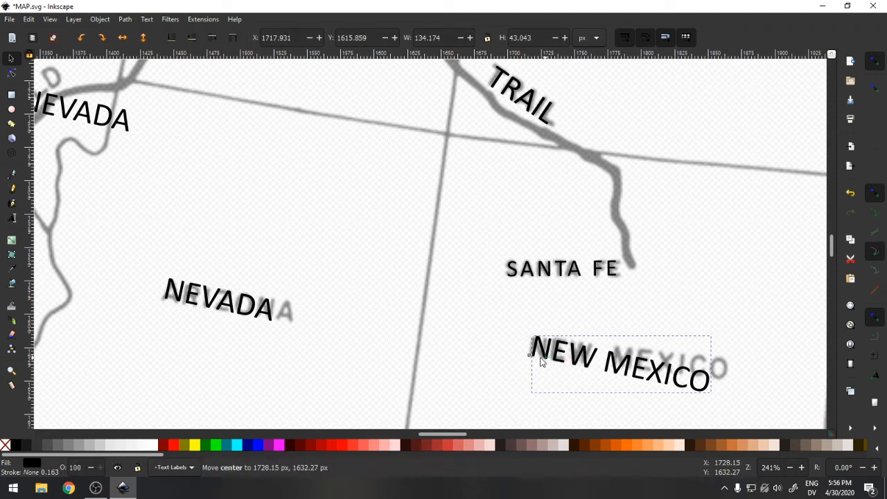
pyautogui.moveTo(714, 334)
pyautogui.mouseDown()
pyautogui.moveTo(706, 317)
pyautogui.moveTo(708, 325)
pyautogui.mouseUp()
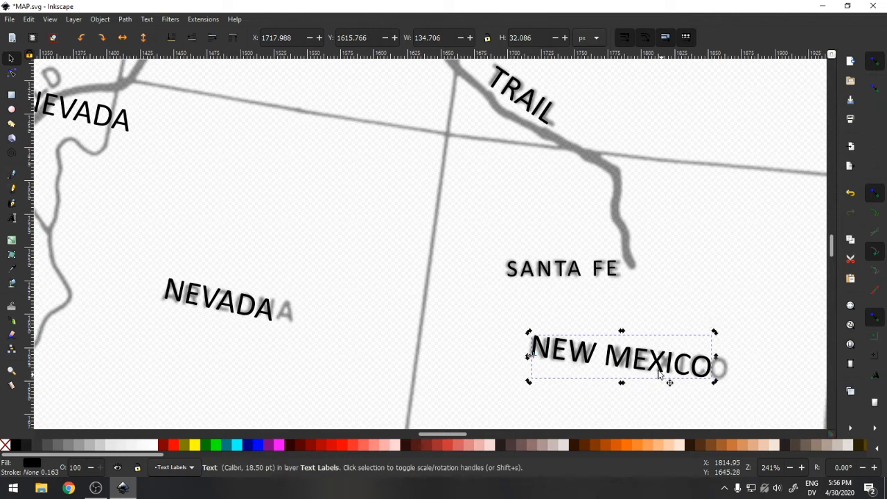
# Set the letter spacing of the whole NEW MEXICO label to 1 px.
pyautogui.tripleClick(659, 368)
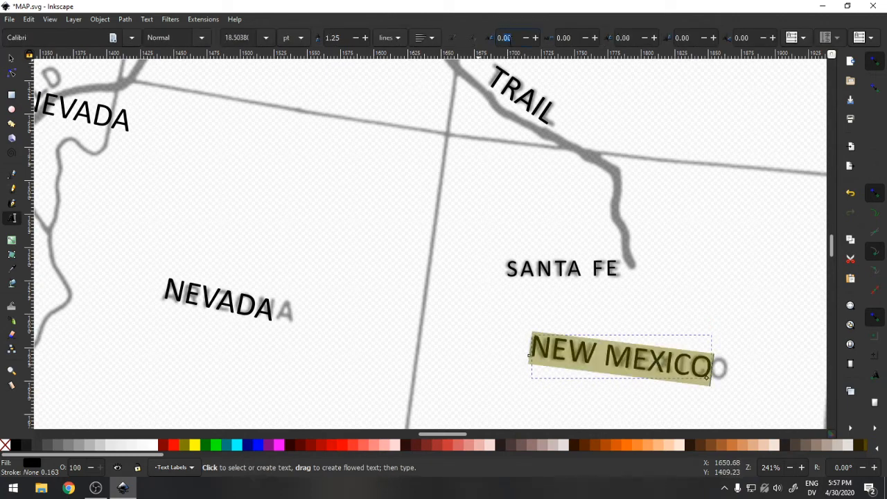
pyautogui.click(511, 39)
pyautogui.write('1')
pyautogui.press('Return')
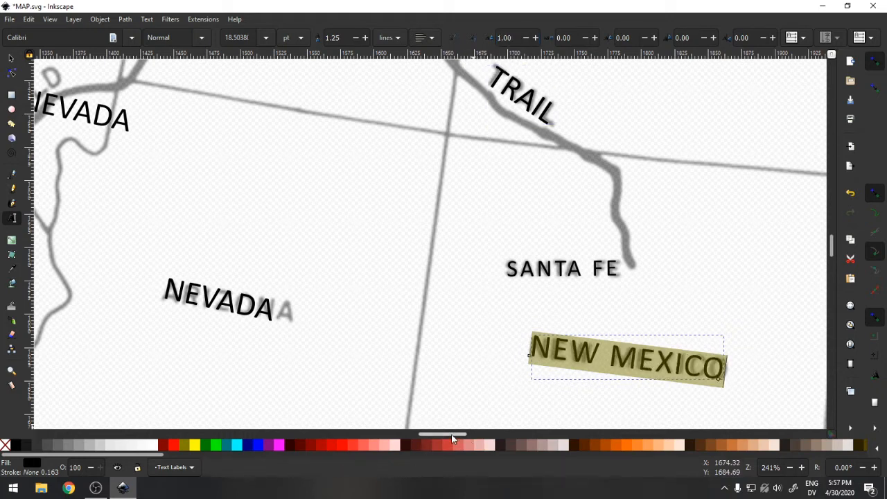
# Replace the text of the NEVADA copy over the traced word ARIZONA with ARIZONA.
pyautogui.hscroll(-5, 450, 434)
pyautogui.click(362, 305)
pyautogui.hotkey('ctrl', 'a')
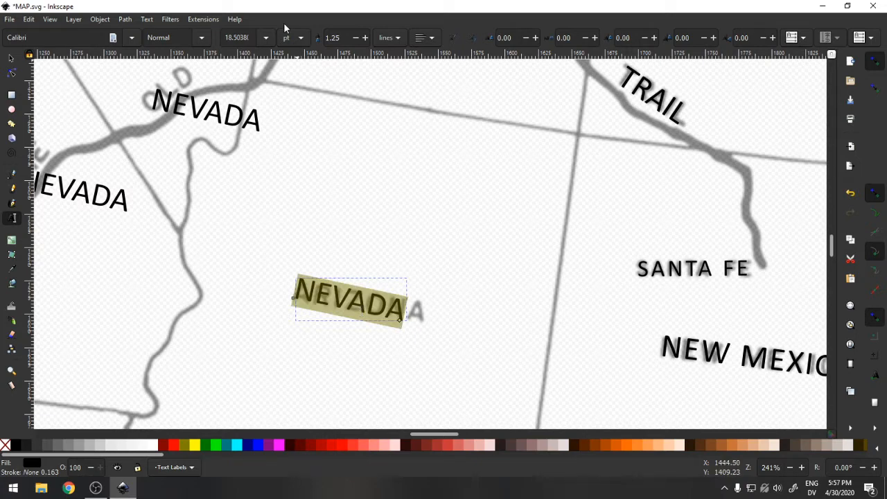
pyautogui.write('aRI')
pyautogui.press('BackSpace')
pyautogui.press('BackSpace')
pyautogui.press('BackSpace')
pyautogui.write('ARI')
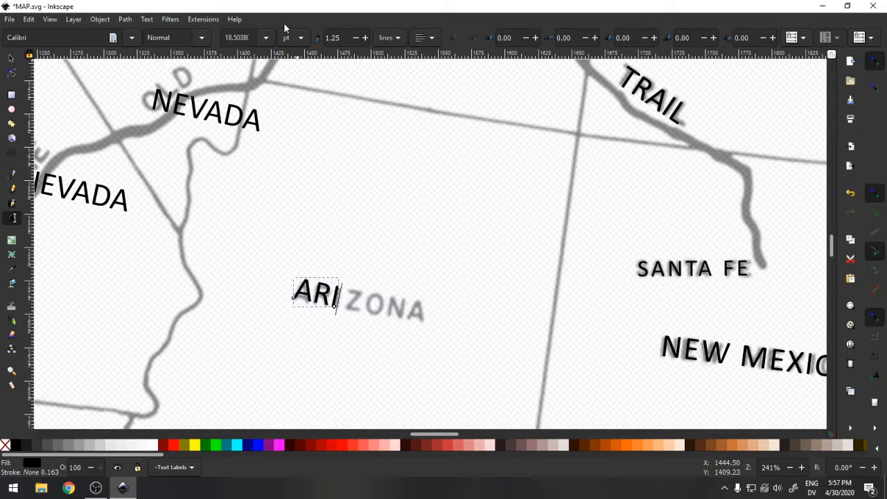
pyautogui.write('ZONA')
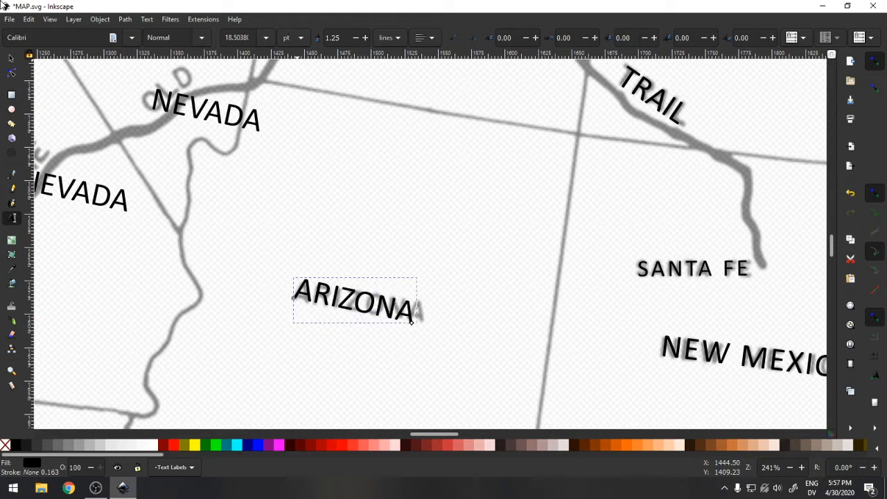
# Nudge the ARIZONA label down and rotate it slightly counterclockwise about its first letter to follow the traced word.
pyautogui.click(9, 61)
pyautogui.moveTo(355, 307)
pyautogui.mouseDown()
pyautogui.moveTo(370, 309)
pyautogui.moveTo(355, 309)
pyautogui.mouseUp()
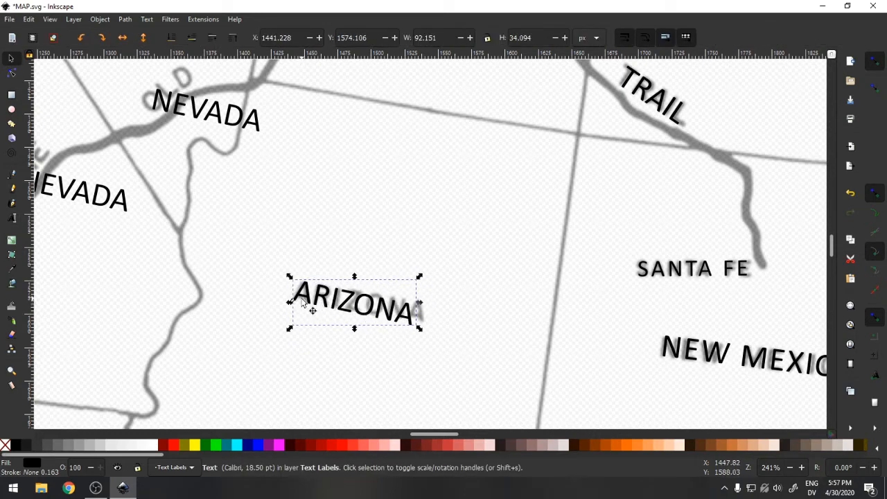
pyautogui.click(301, 303)
pyautogui.moveTo(300, 307); pyautogui.dragTo(293, 302)
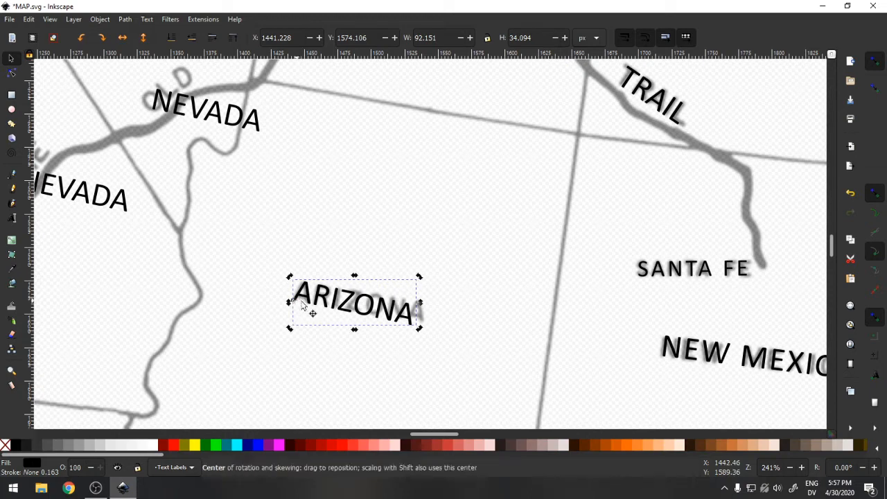
pyautogui.moveTo(422, 275); pyautogui.dragTo(422, 272)
# Set the letter spacing of the whole ARIZONA label to 1 px.
pyautogui.click(387, 310)
pyautogui.doubleClick(397, 321)
pyautogui.hotkey('ctrl', 'a')
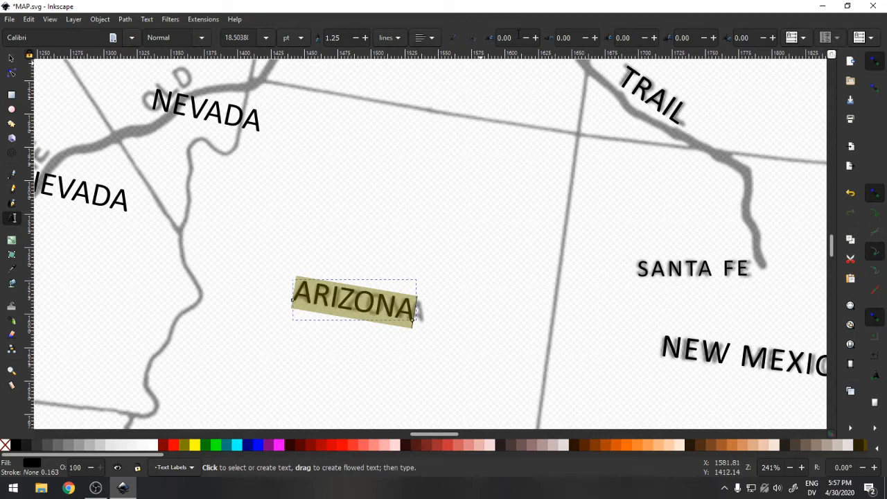
pyautogui.moveTo(511, 38); pyautogui.dragTo(481, 36)
pyautogui.write('1')
pyautogui.press('Return')
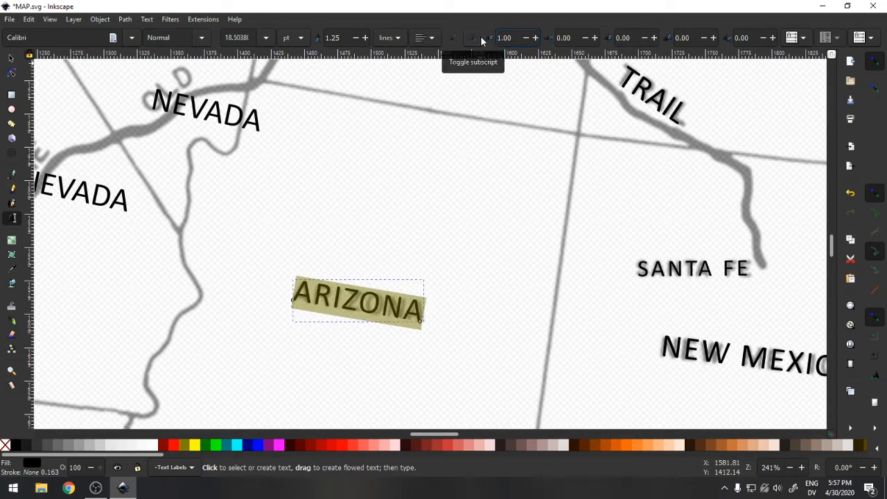
# Replace the text of the NEVADA copy beside the traced word OLD with OLD.
pyautogui.scroll(5, 557, 395)
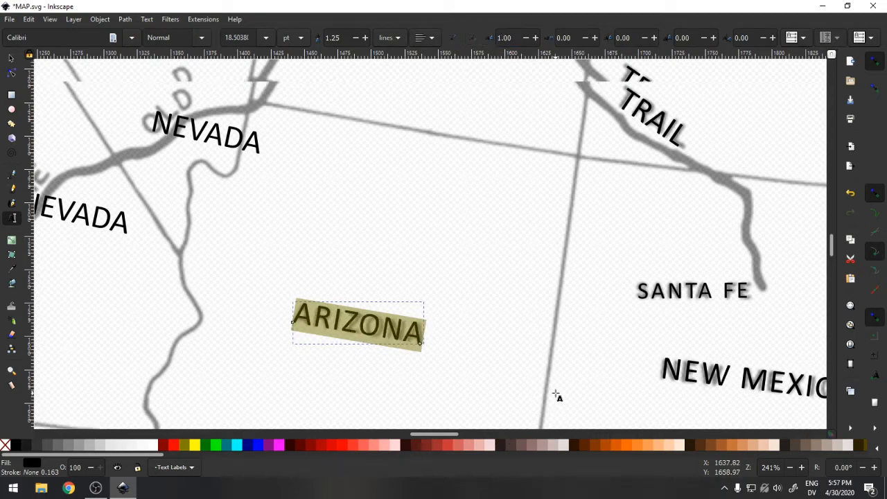
pyautogui.scroll(-3, 540, 409)
pyautogui.moveTo(447, 436); pyautogui.dragTo(424, 433)
pyautogui.click(461, 174)
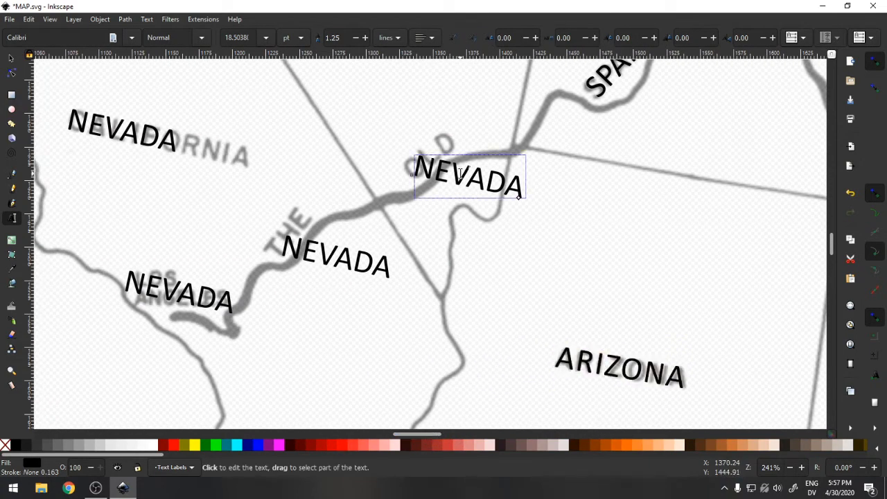
pyautogui.write('OLD')
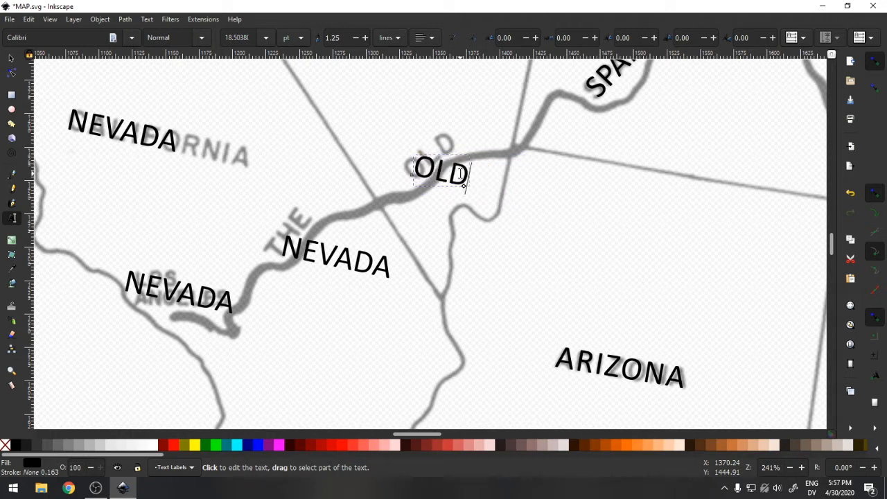
# Rotate the OLD label counterclockwise and move it onto the traced word OLD above the trail.
pyautogui.press('F1')
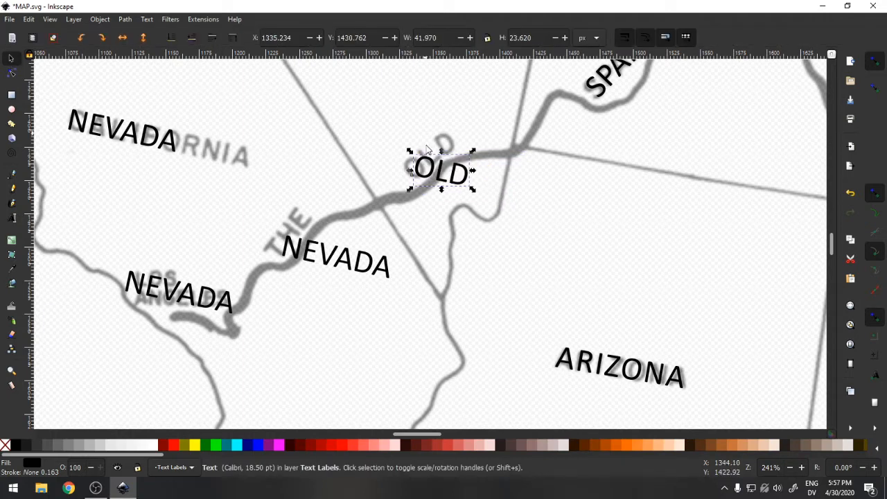
pyautogui.click(468, 158)
pyautogui.moveTo(472, 150); pyautogui.dragTo(436, 170)
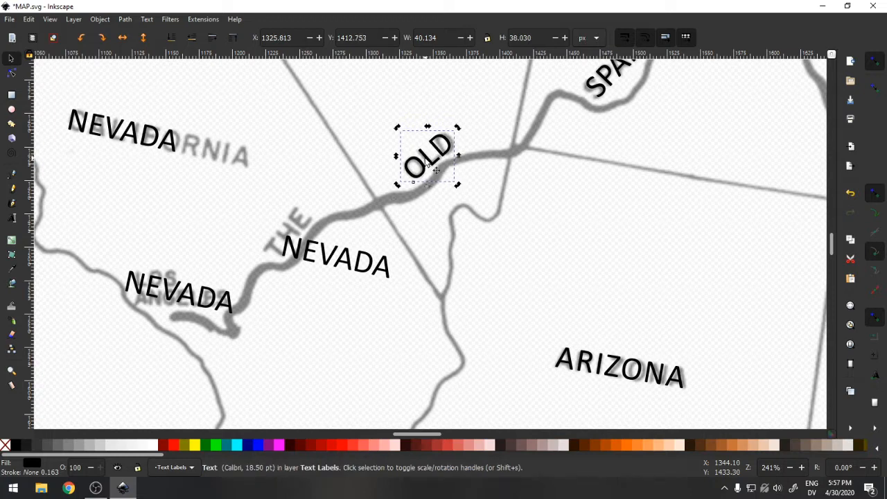
# Replace the text of the NEVADA copy beside the traced word THE with THE.
pyautogui.press('t')
pyautogui.doubleClick(344, 258)
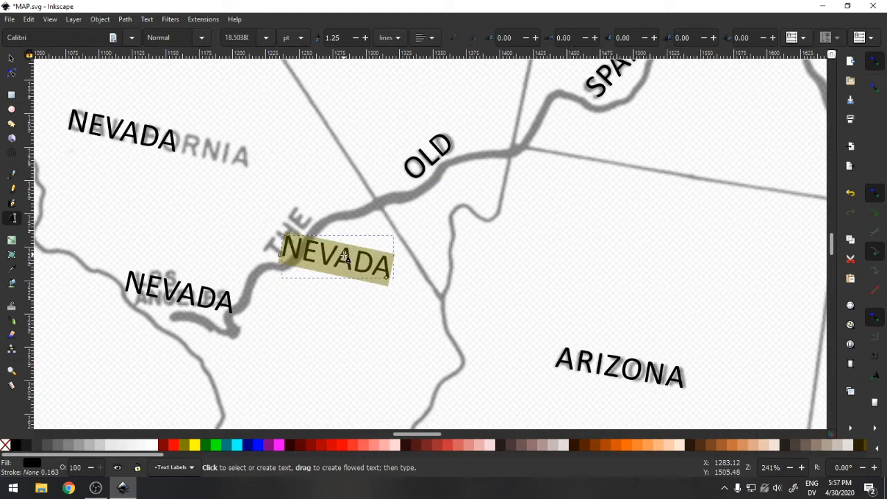
pyautogui.write('t')
pyautogui.press('BackSpace')
pyautogui.write('THE')
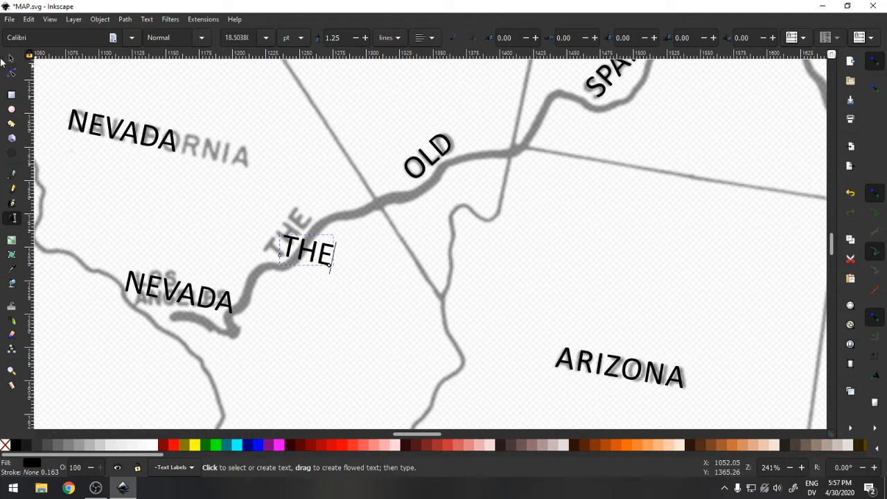
# Rotate the THE label counterclockwise about its start and align it over the traced word THE.
pyautogui.click(11, 60)
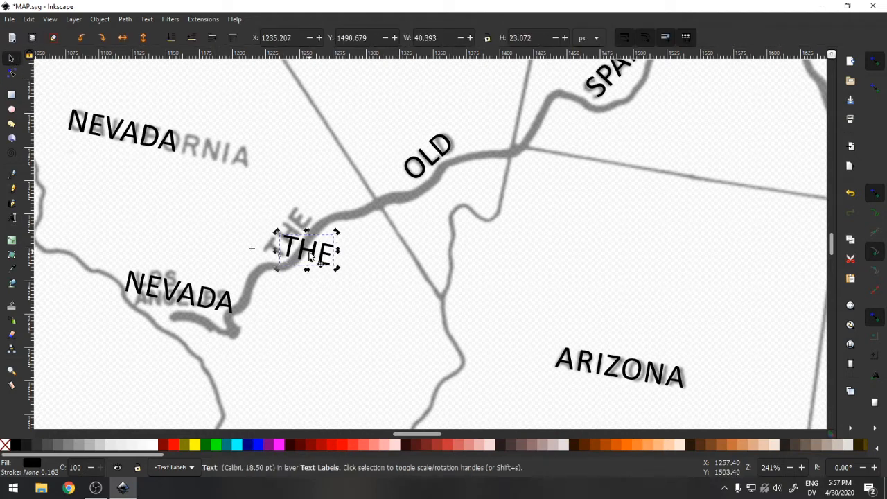
pyautogui.moveTo(251, 253); pyautogui.dragTo(287, 265)
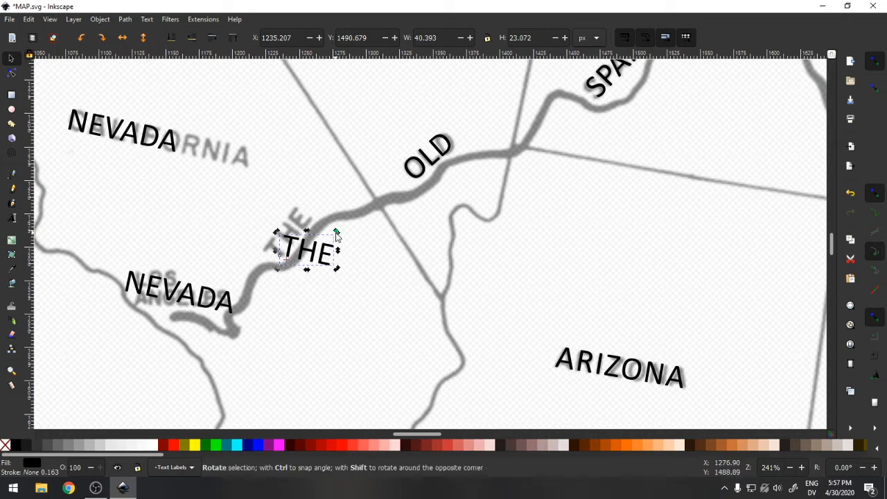
pyautogui.moveTo(335, 231); pyautogui.dragTo(262, 209)
pyautogui.click(324, 302)
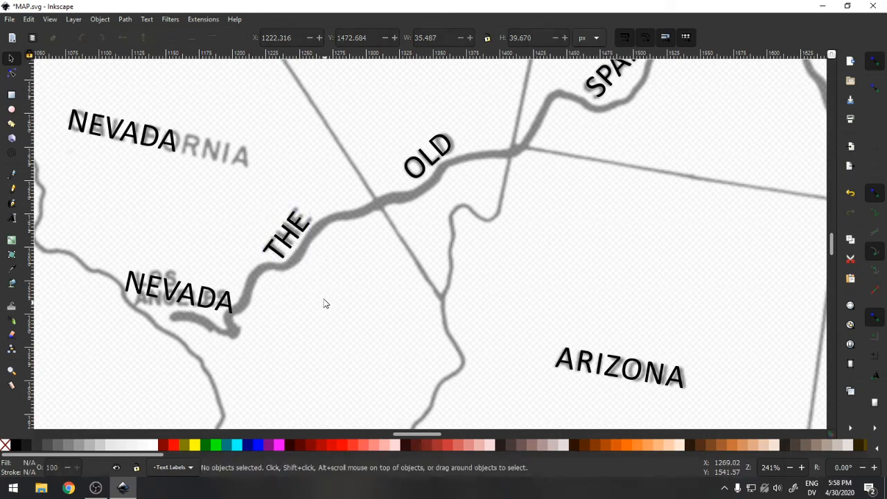
pyautogui.moveTo(291, 241); pyautogui.dragTo(285, 247)
# Replace the NEVADA copy over the traced LOS ANGELES with a pasted copy of the SANTA FE label, aligned over the traced word LOS.
pyautogui.doubleClick(187, 288)
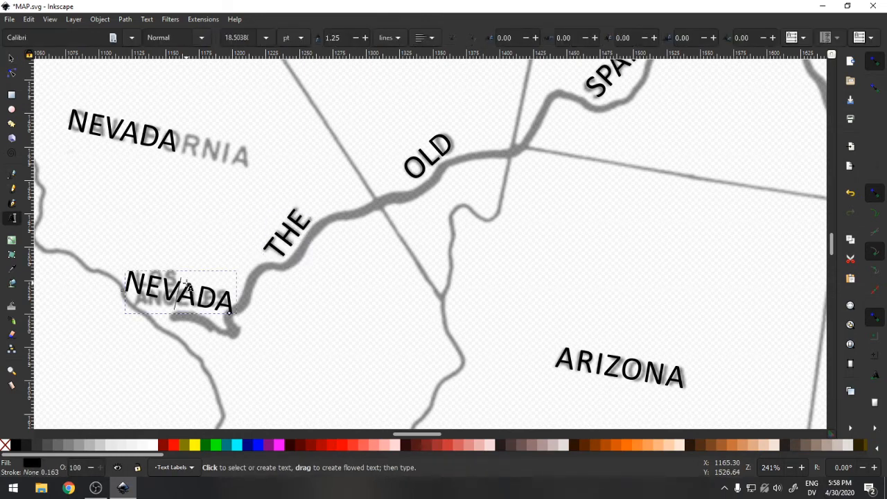
pyautogui.hotkey('ctrl', 'a')
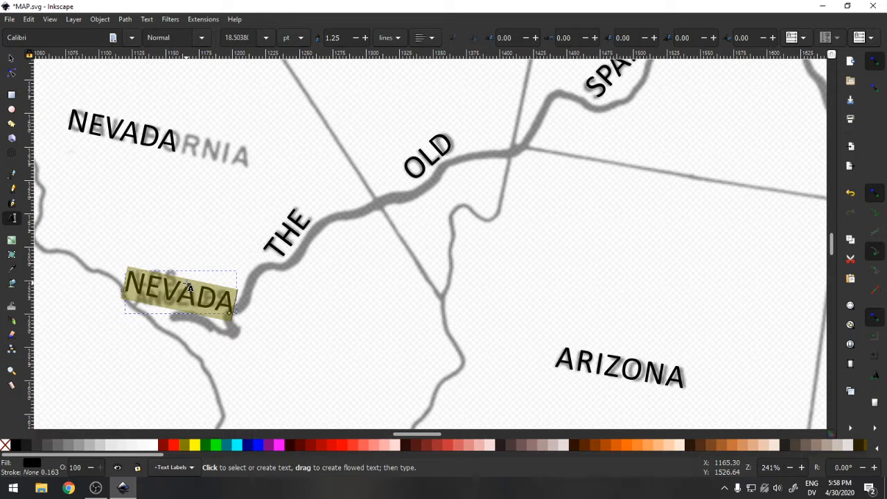
pyautogui.moveTo(410, 438); pyautogui.dragTo(421, 438)
pyautogui.hscroll(-3, 426, 409)
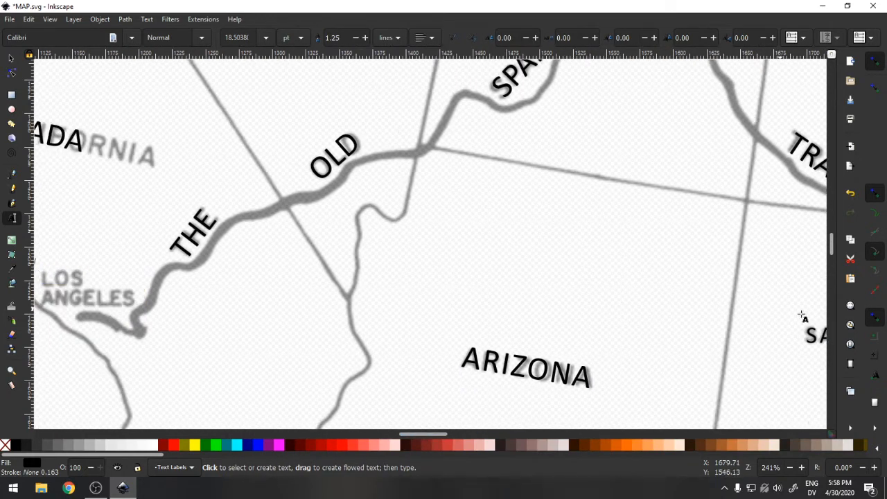
pyautogui.click(10, 58)
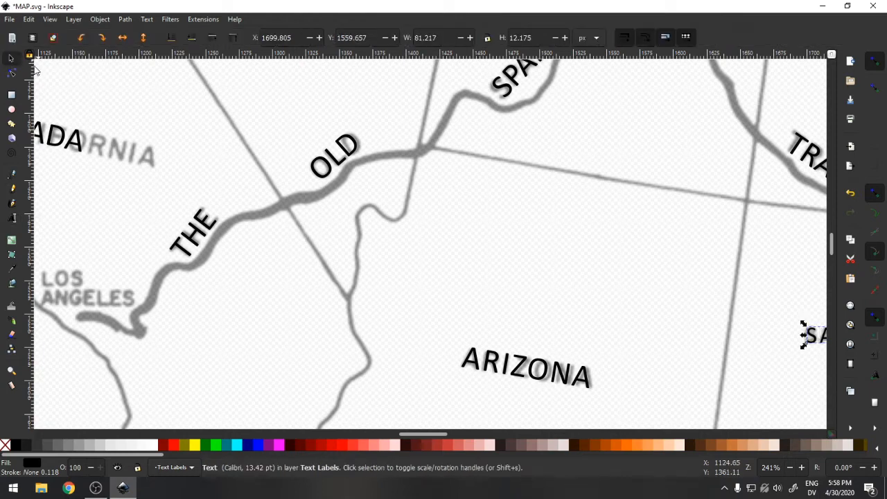
pyautogui.rightClick(819, 339)
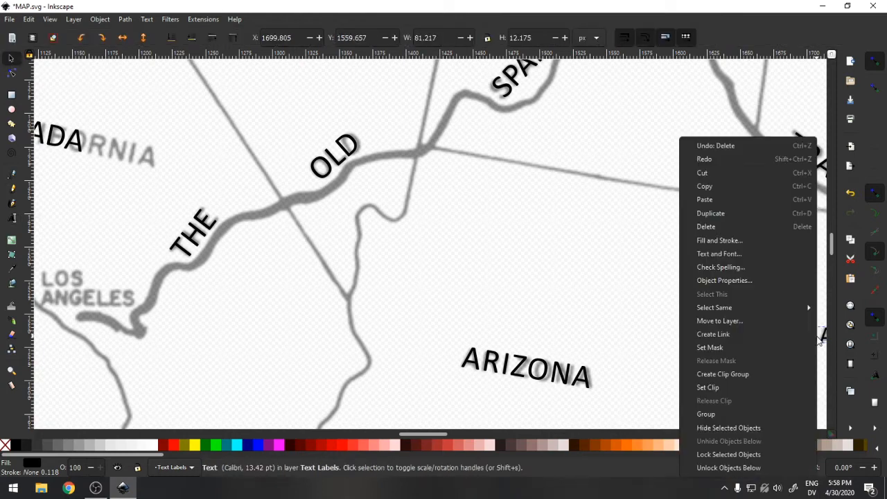
pyautogui.click(720, 187)
pyautogui.hscroll(-8, 409, 435)
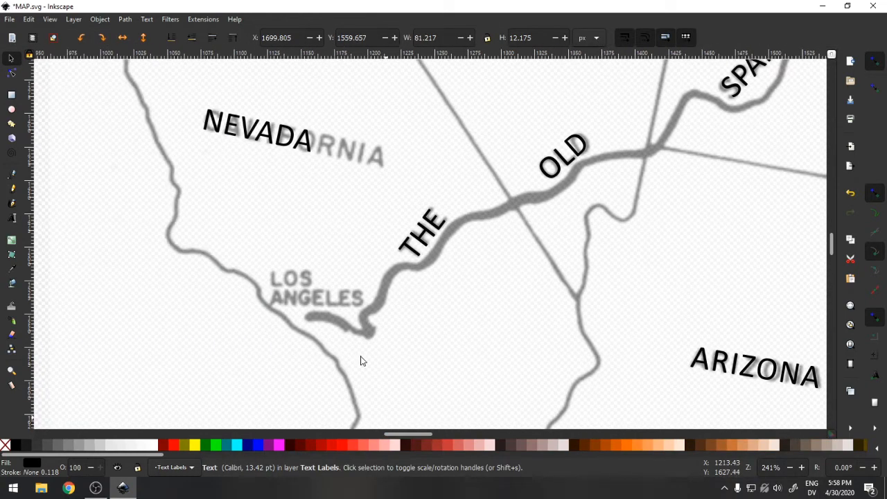
pyautogui.click(29, 19)
pyautogui.click(55, 102)
pyautogui.moveTo(119, 109); pyautogui.dragTo(367, 286)
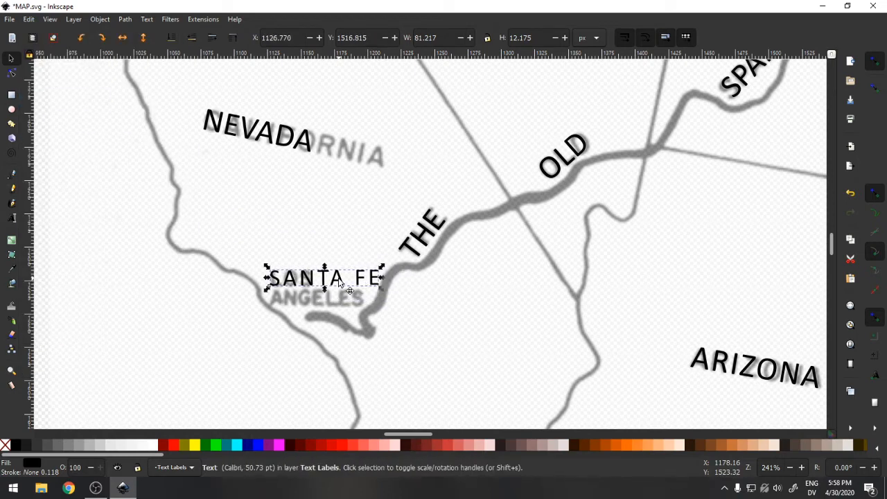
# Retype the SANTA FE copy as two lines reading LOS and ANGELES.
pyautogui.doubleClick(347, 286)
pyautogui.click(379, 276)
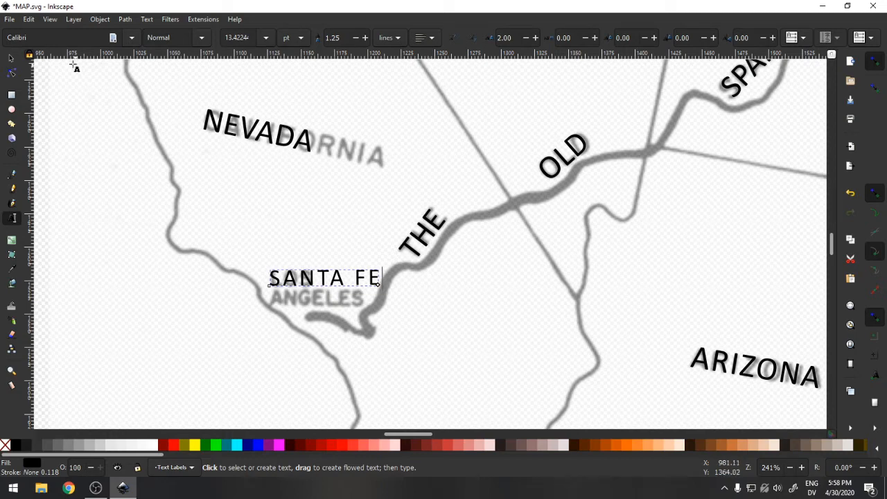
pyautogui.doubleClick(300, 279)
pyautogui.click(299, 279)
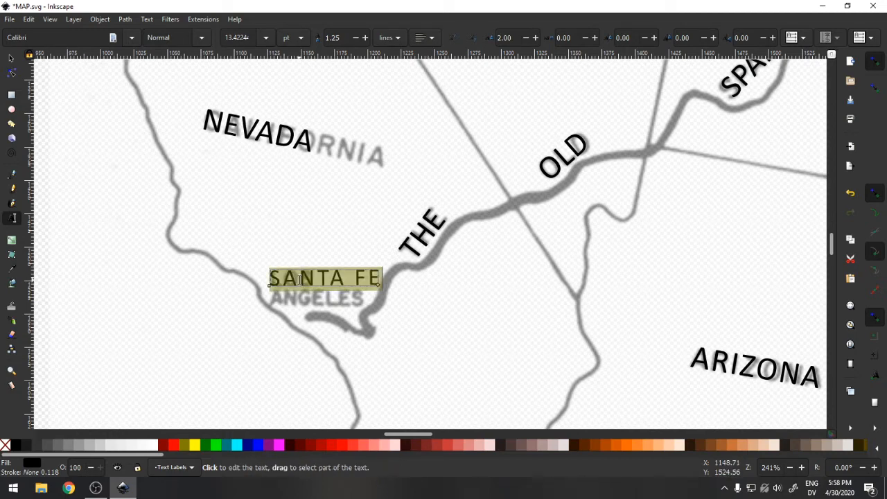
pyautogui.write('LOS')
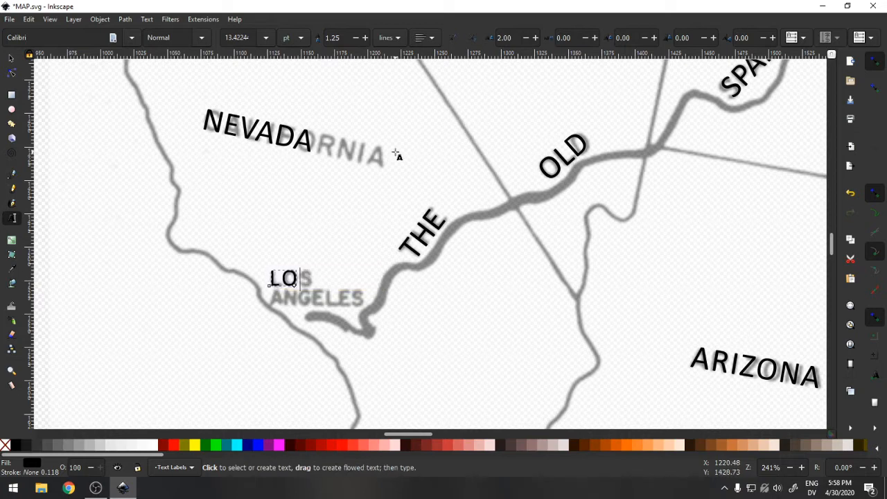
pyautogui.press('Return')
pyautogui.write('ANGELES')
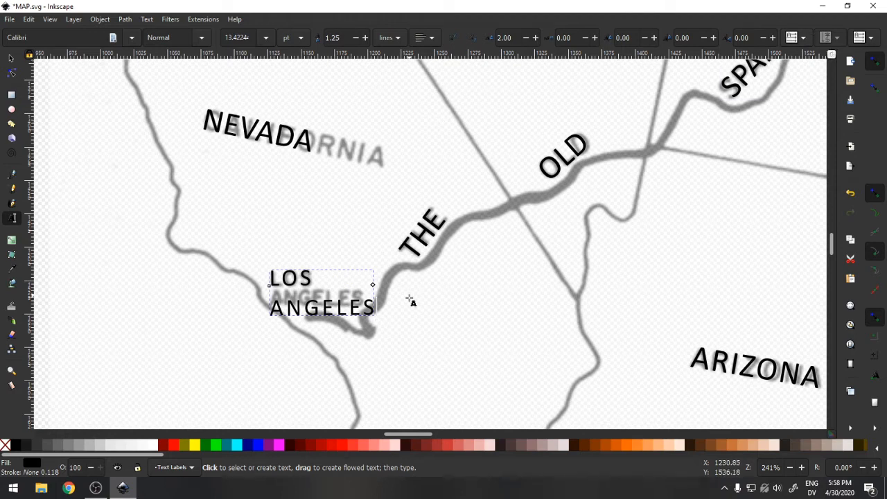
# Set the line spacing of the whole LOS ANGELES label to 0.75 lines.
pyautogui.press('F1')
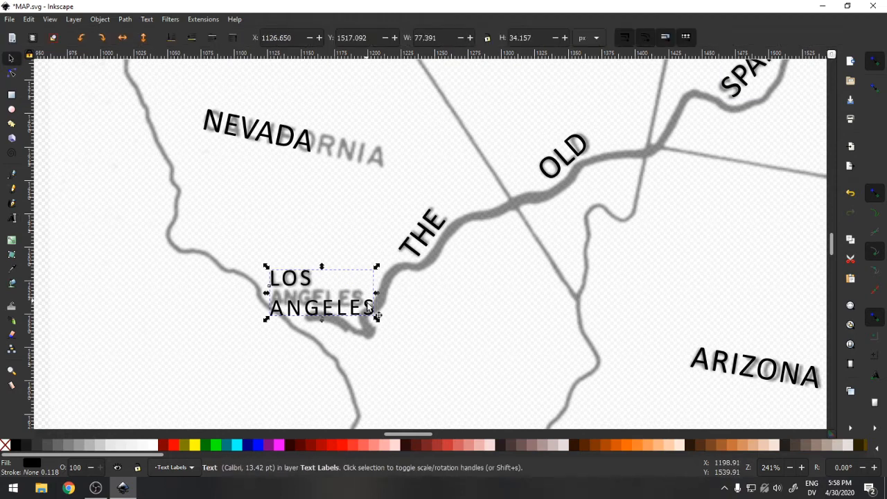
pyautogui.doubleClick(369, 310)
pyautogui.click(368, 310)
pyautogui.doubleClick(369, 310)
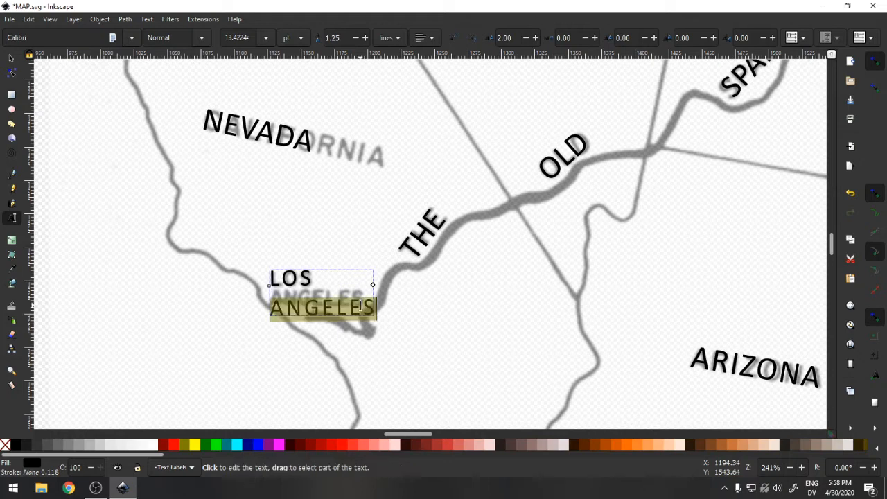
pyautogui.click(368, 309)
pyautogui.hotkey('ctrl', 'a')
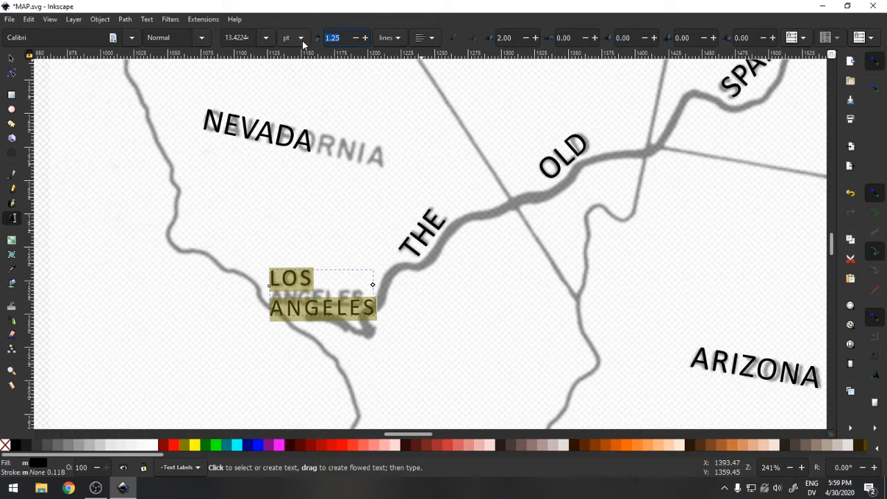
pyautogui.write('0.75')
pyautogui.press('Return')
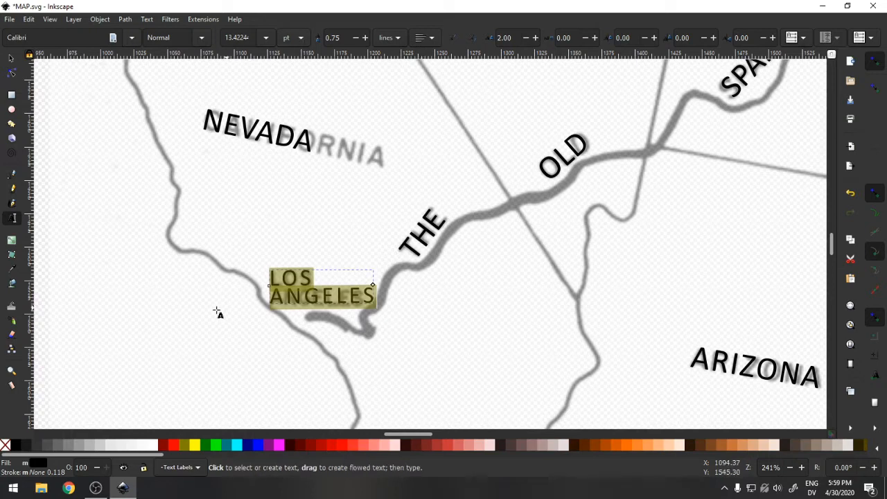
pyautogui.click(11, 61)
pyautogui.click(136, 252)
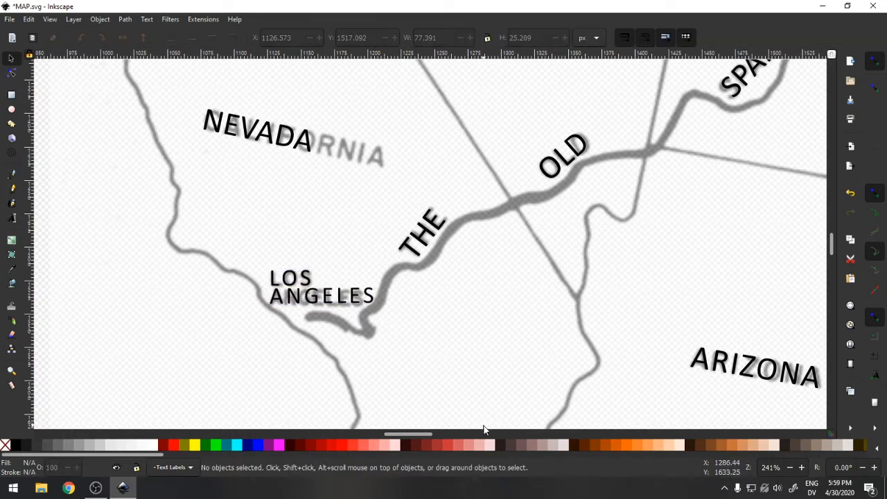
# Tighten the letter spacing of the word ANGELES to 1, and further to 0.75, to match the traced word.
pyautogui.click(351, 299)
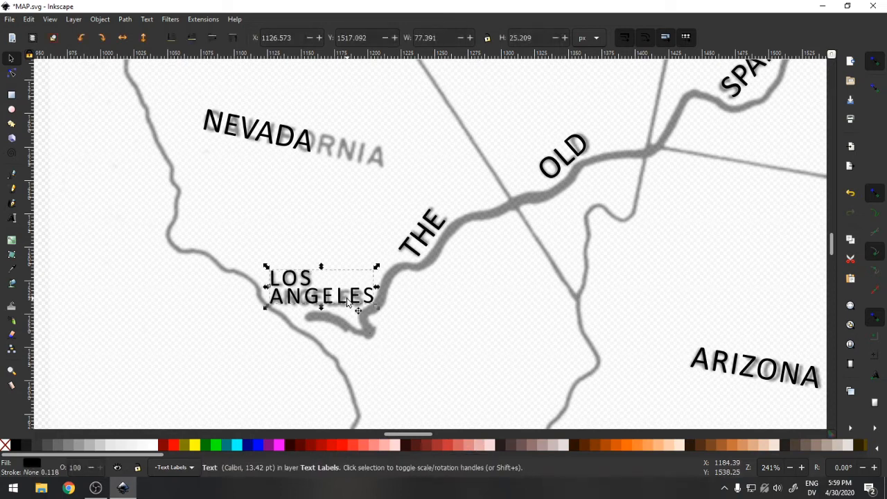
pyautogui.doubleClick(340, 295)
pyautogui.doubleClick(339, 294)
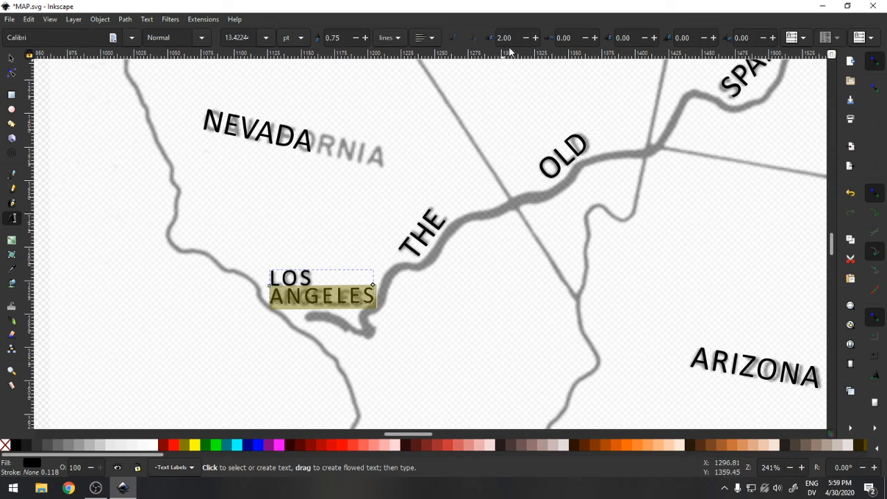
pyautogui.moveTo(511, 37); pyautogui.dragTo(481, 38)
pyautogui.write('1')
pyautogui.press('Return')
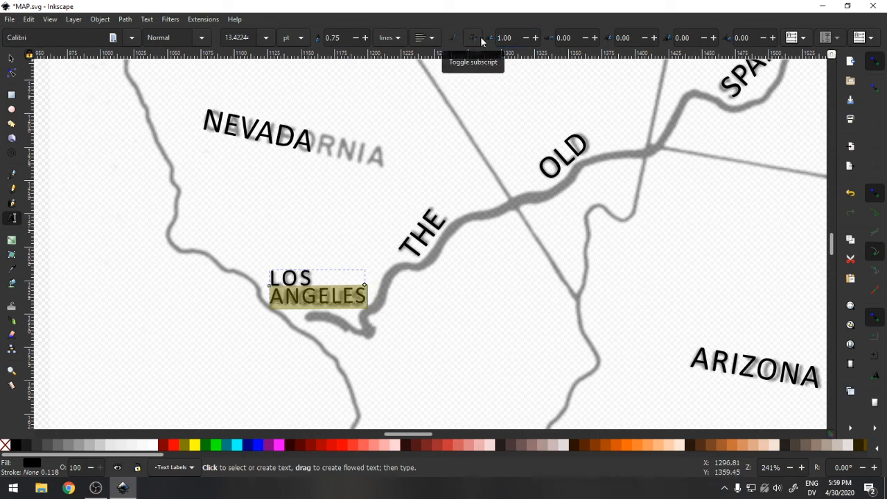
pyautogui.moveTo(513, 38); pyautogui.dragTo(475, 30)
pyautogui.write('.7')
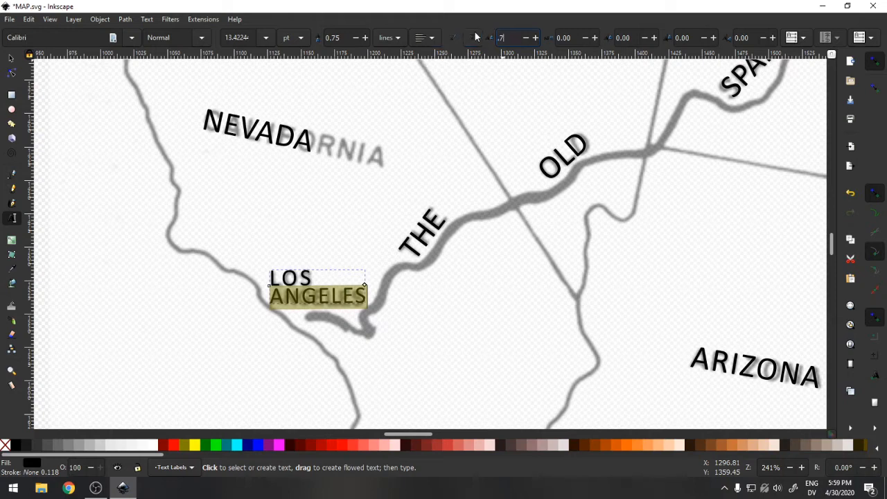
pyautogui.write('5')
pyautogui.press('Return')
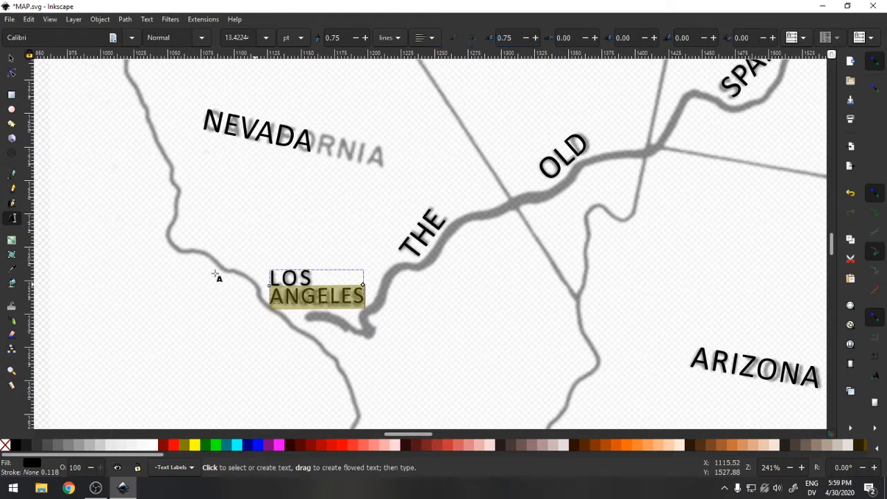
pyautogui.click(11, 58)
pyautogui.click(123, 240)
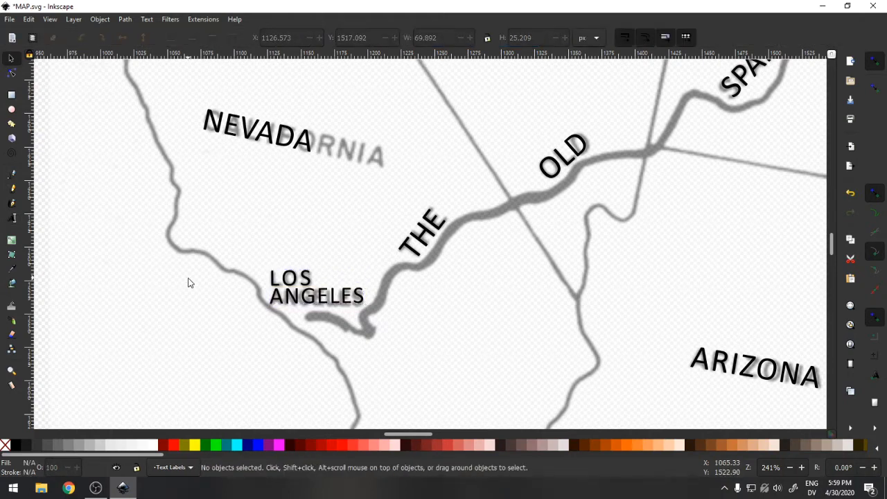
# Set the line spacing of both lines of the LOS ANGELES label to 0.80 lines.
pyautogui.click(308, 300)
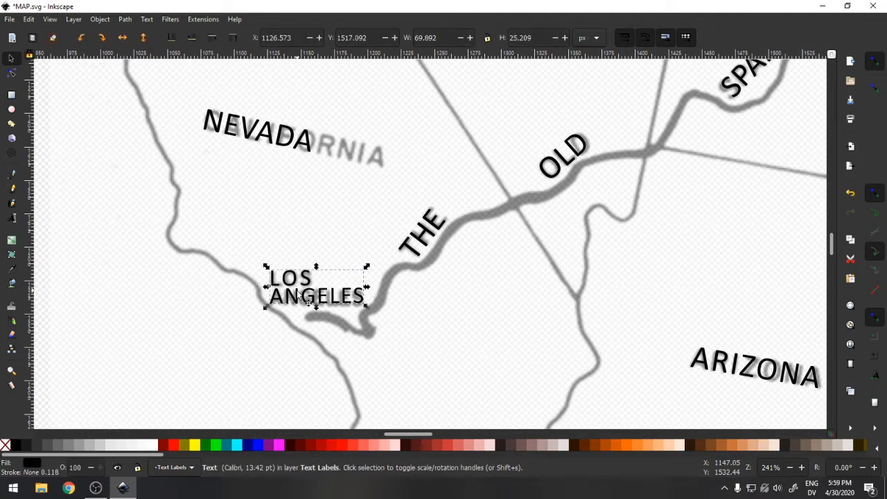
pyautogui.doubleClick(291, 279)
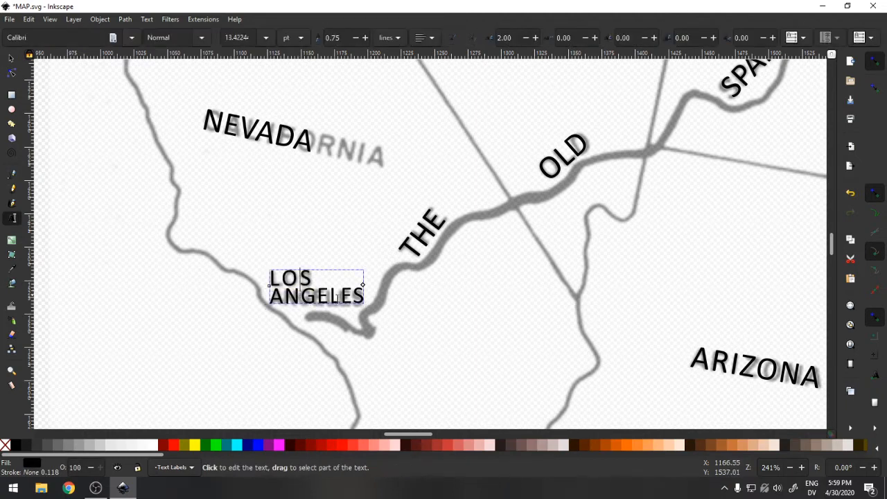
pyautogui.moveTo(362, 300); pyautogui.dragTo(236, 275)
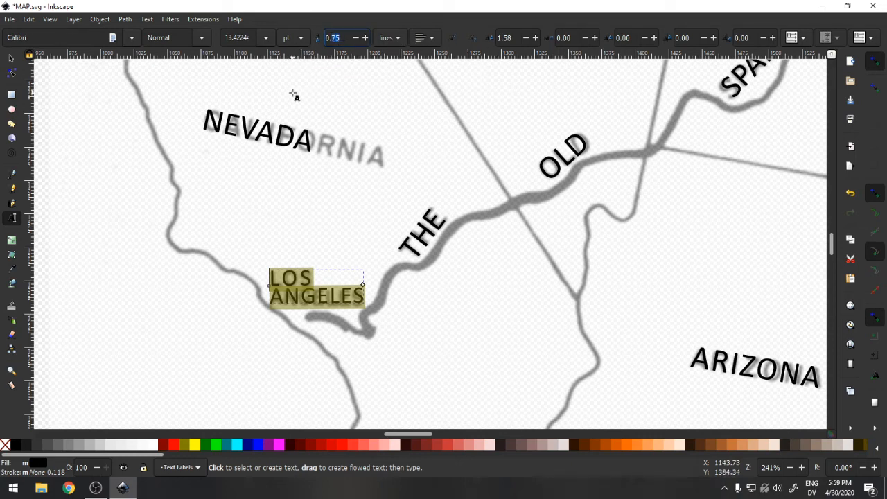
pyautogui.press('Return')
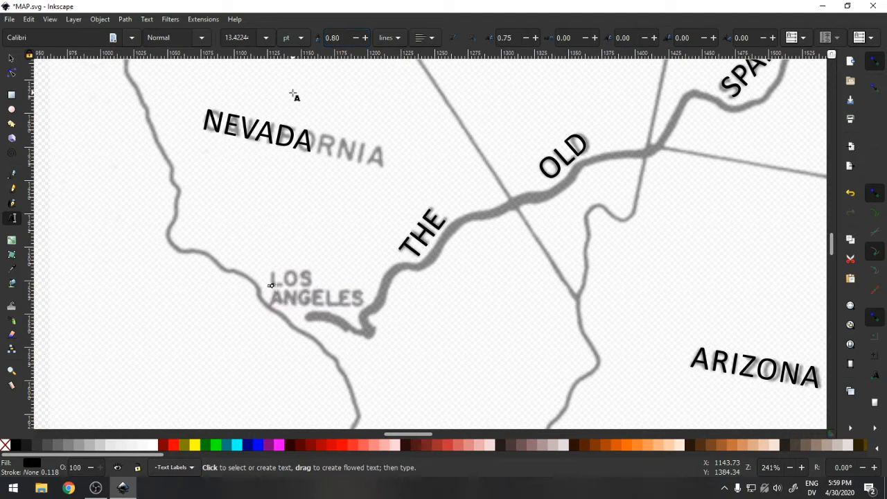
# Undo the last text edit and set the line spacing of both LOS ANGELES lines to 0.90 lines.
pyautogui.click(30, 19)
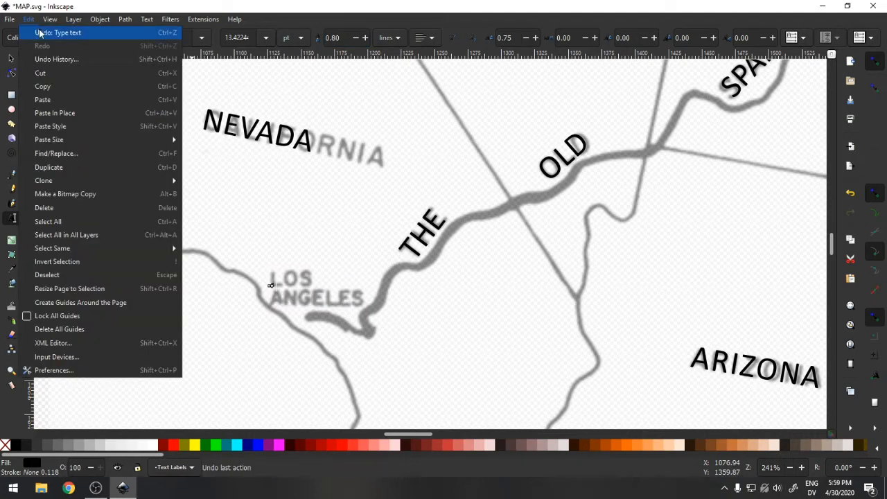
pyautogui.click(40, 33)
pyautogui.moveTo(364, 298); pyautogui.dragTo(251, 271)
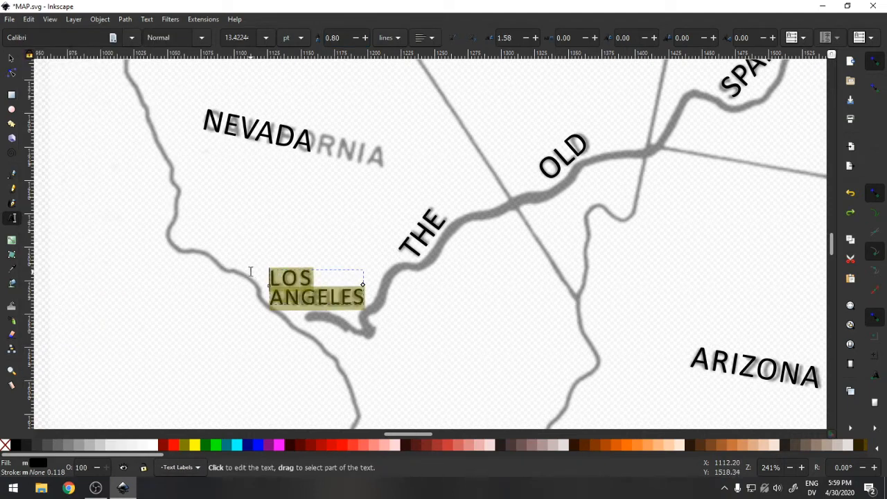
pyautogui.moveTo(340, 38); pyautogui.dragTo(328, 42)
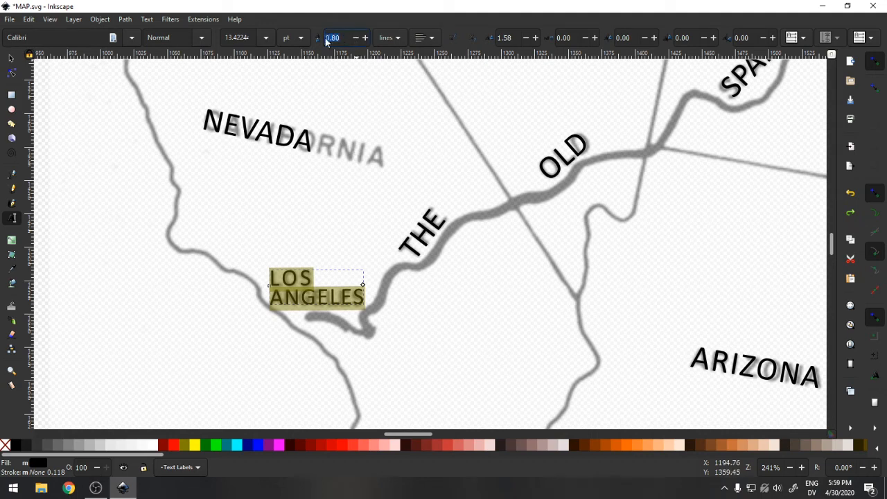
pyautogui.press('BackSpace')
pyautogui.write('.9')
pyautogui.press('Return')
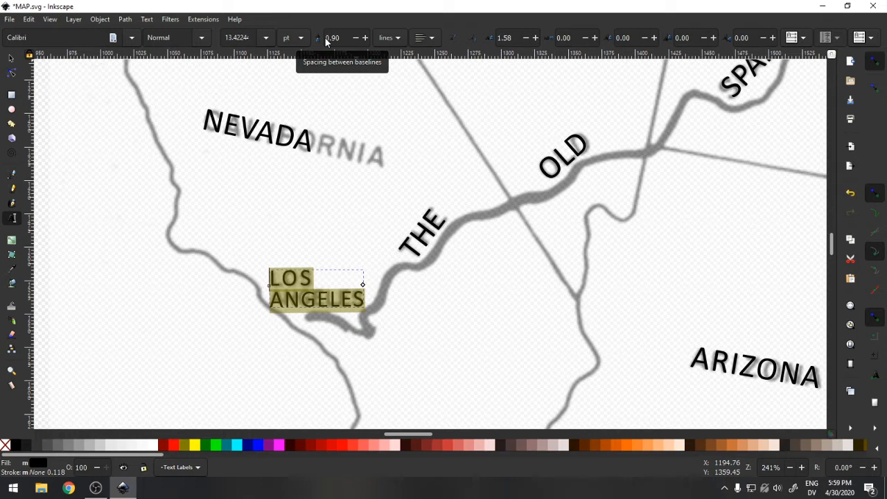
# Reduce the line spacing of the LOS ANGELES label to 0.85 lines and deselect the label.
pyautogui.moveTo(341, 38); pyautogui.dragTo(334, 38)
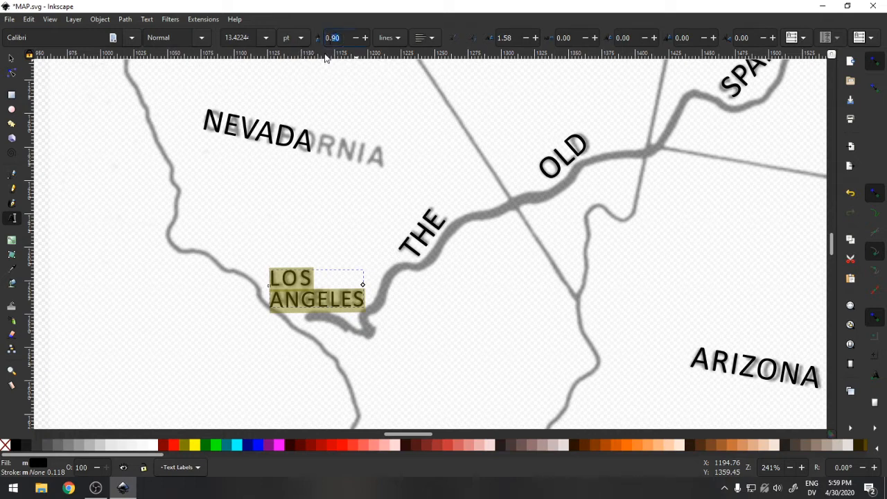
pyautogui.press('Return')
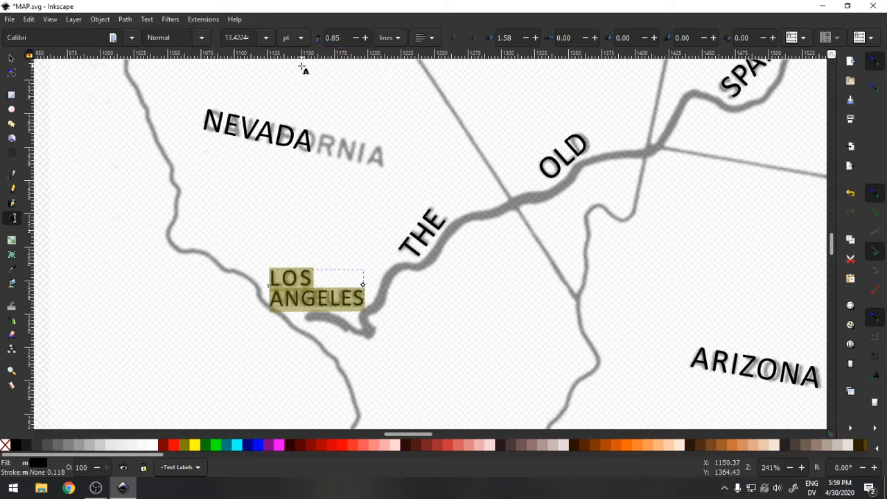
pyautogui.press('F1')
pyautogui.press('Escape')
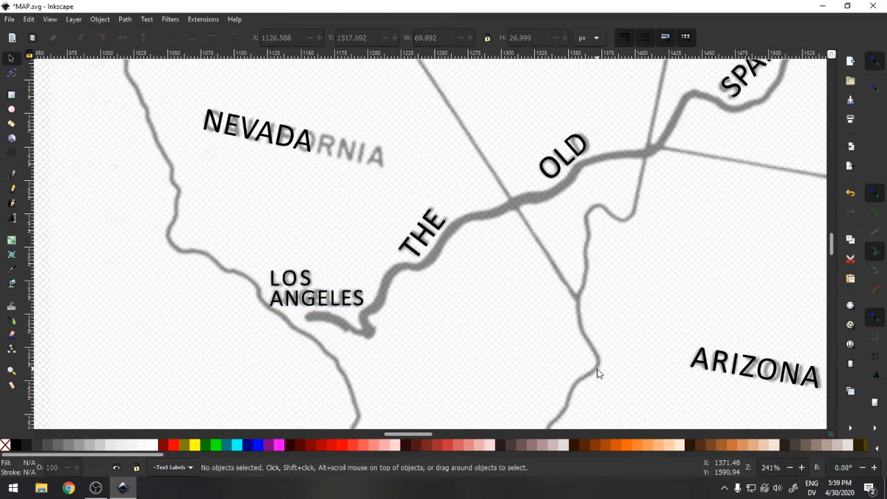
# Retype the NEVADA copy lying over the traced California name as CALIFORNIA.
pyautogui.press('F8')
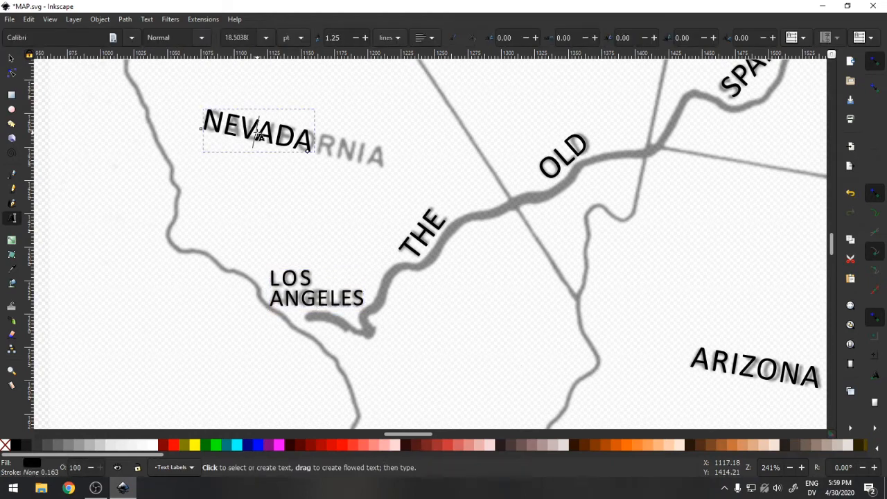
pyautogui.doubleClick(246, 135)
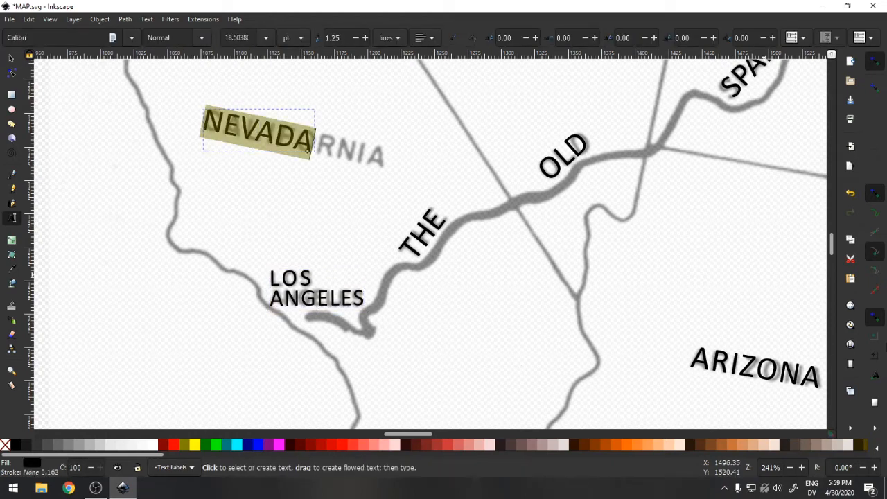
pyautogui.write('CALIFORNIA')
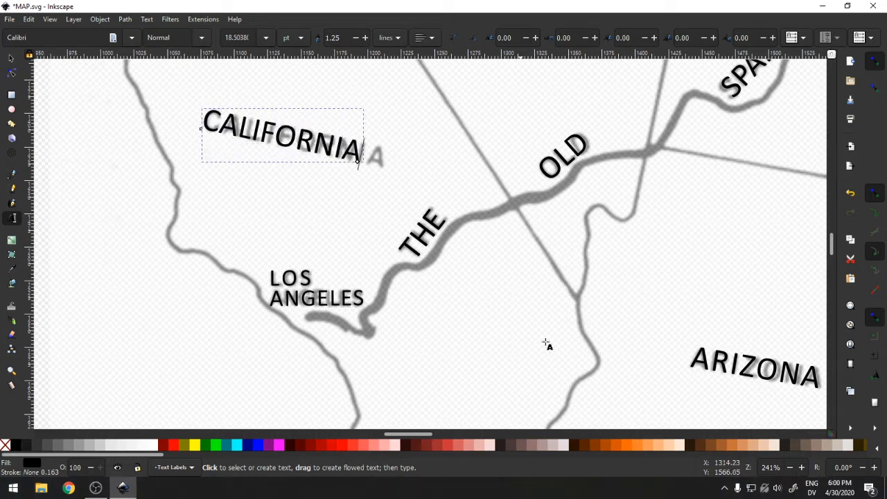
# Widen the letter spacing of the CALIFORNIA label to 1, and further to 2, to match the traced name.
pyautogui.click(10, 59)
pyautogui.moveTo(251, 132)
pyautogui.mouseDown()
pyautogui.moveTo(239, 131)
pyautogui.moveTo(248, 127)
pyautogui.mouseUp()
pyautogui.doubleClick(248, 127)
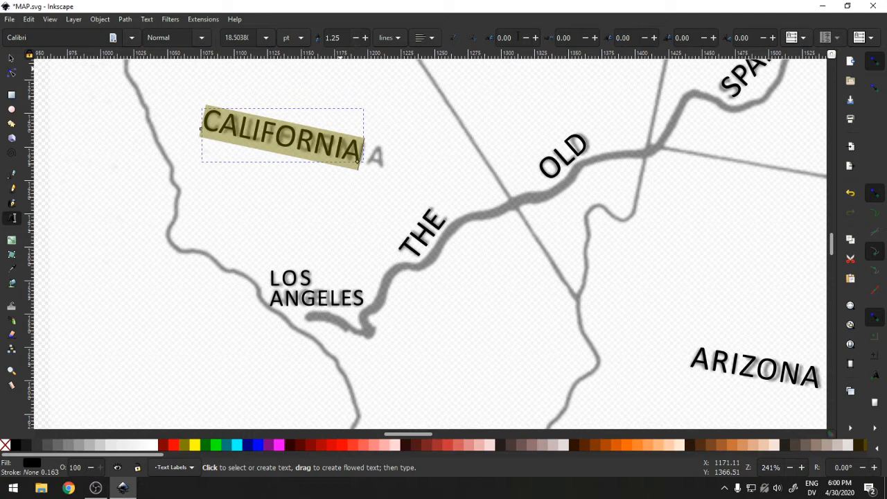
pyautogui.moveTo(514, 38); pyautogui.dragTo(467, 39)
pyautogui.write('1')
pyautogui.press('Return')
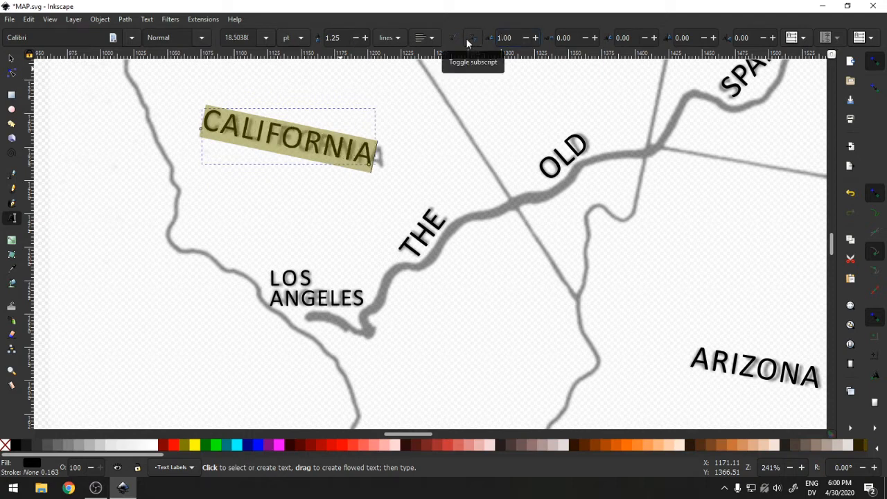
pyautogui.write('2')
pyautogui.press('Return')
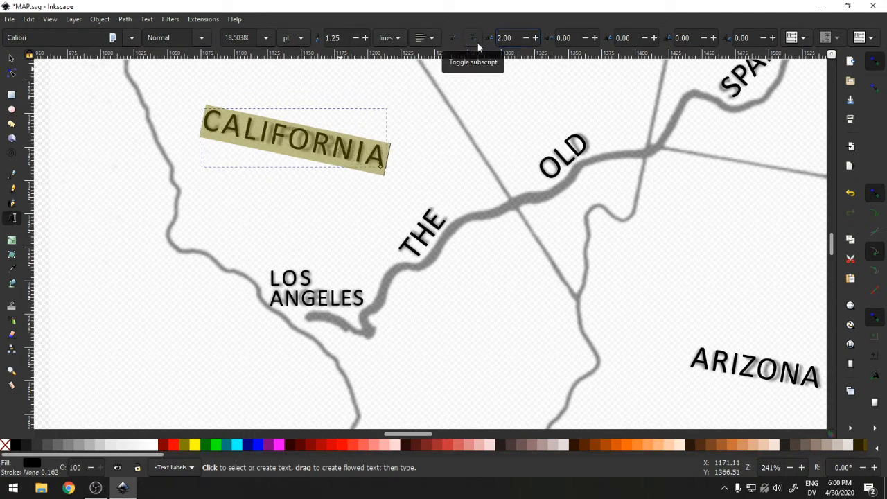
pyautogui.click(12, 59)
pyautogui.click(316, 236)
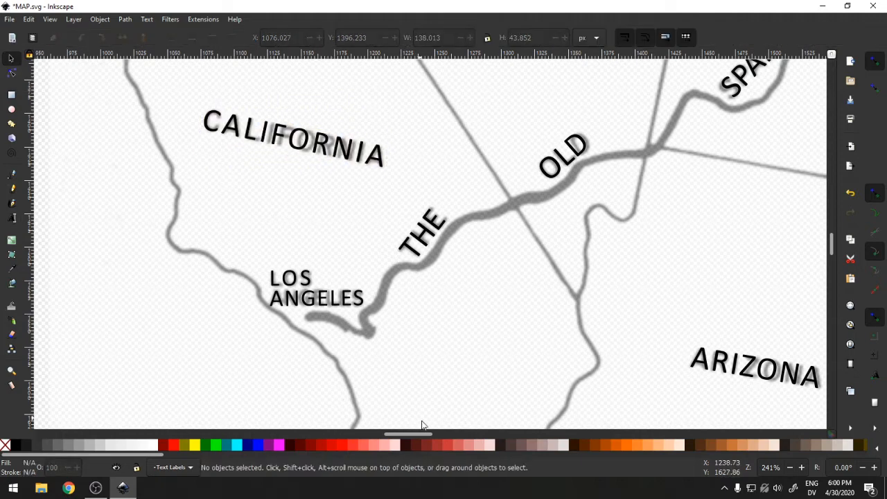
# Save the map document with its completed text labels.
pyautogui.hscroll(3, 422, 433)
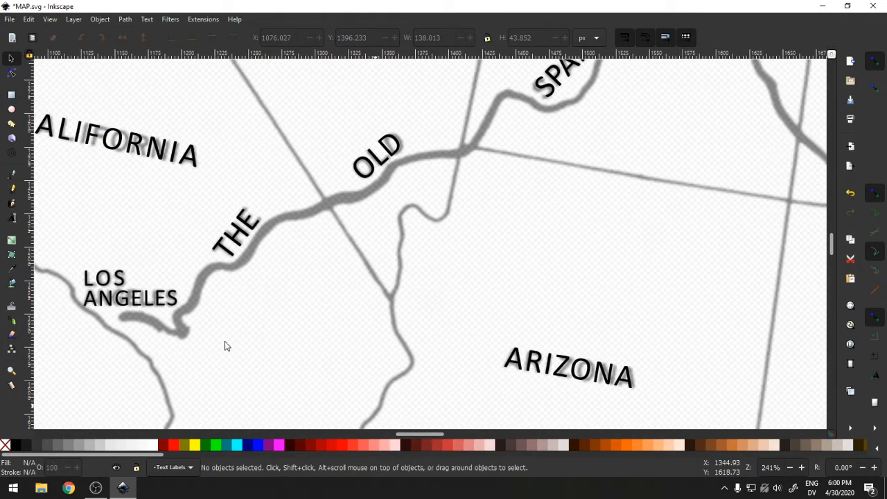
pyautogui.click(10, 19)
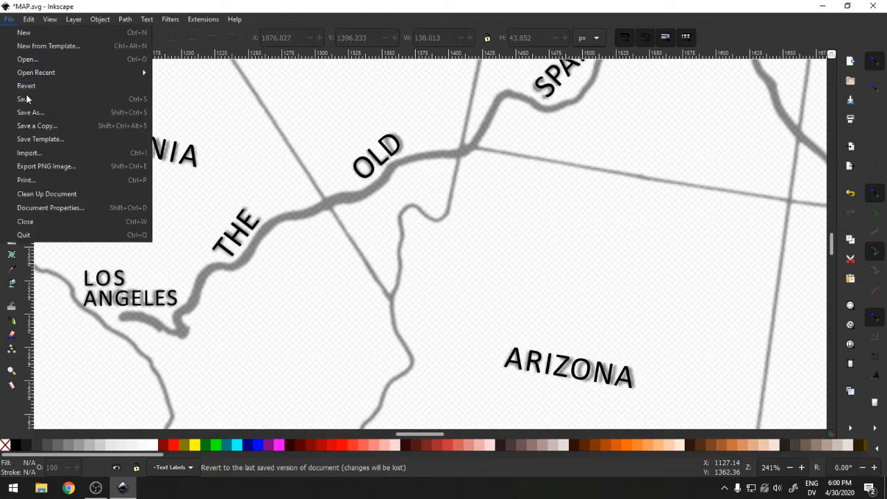
pyautogui.click(26, 100)
# Bring the whole map into view, open the layer list and make the States layer visible beneath the labels.
pyautogui.click(11, 370)
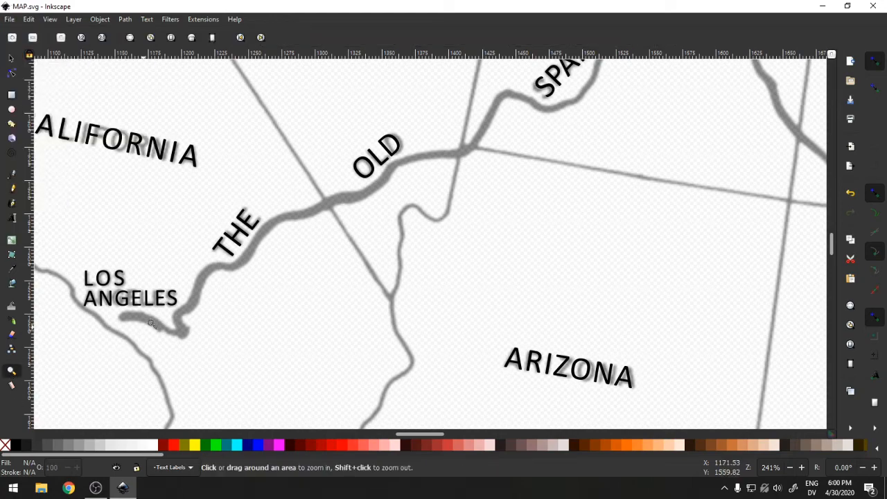
pyautogui.keyDown('shift'); pyautogui.click(187, 295); pyautogui.keyUp('shift')
pyautogui.keyDown('shift'); pyautogui.click(262, 281); pyautogui.keyUp('shift')
pyautogui.keyDown('shift'); pyautogui.click(262, 281); pyautogui.keyUp('shift')
pyautogui.scroll(-2, 274, 288)
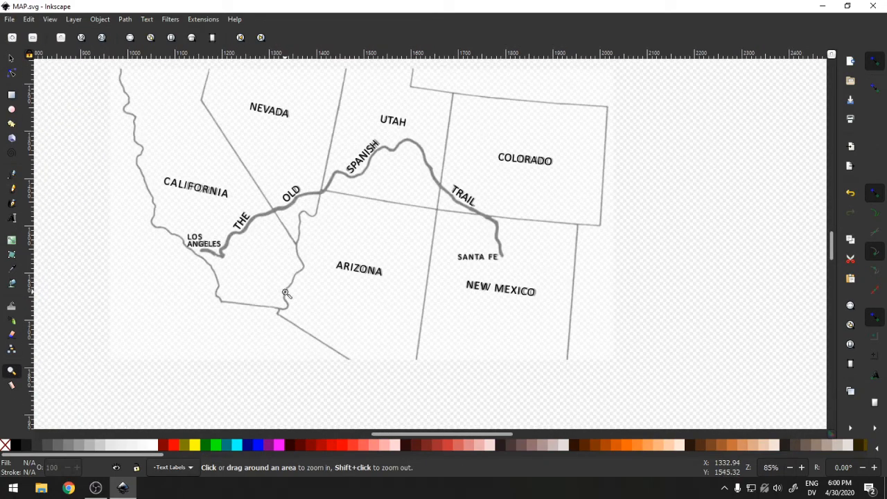
pyautogui.keyDown('shift'); pyautogui.click(351, 281); pyautogui.keyUp('shift')
pyautogui.scroll(3, 400, 287)
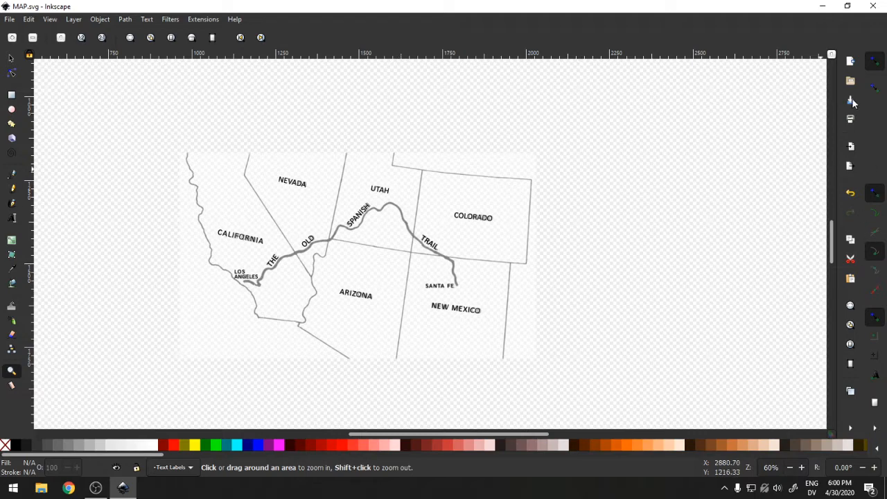
pyautogui.click(94, 20)
pyautogui.click(90, 32)
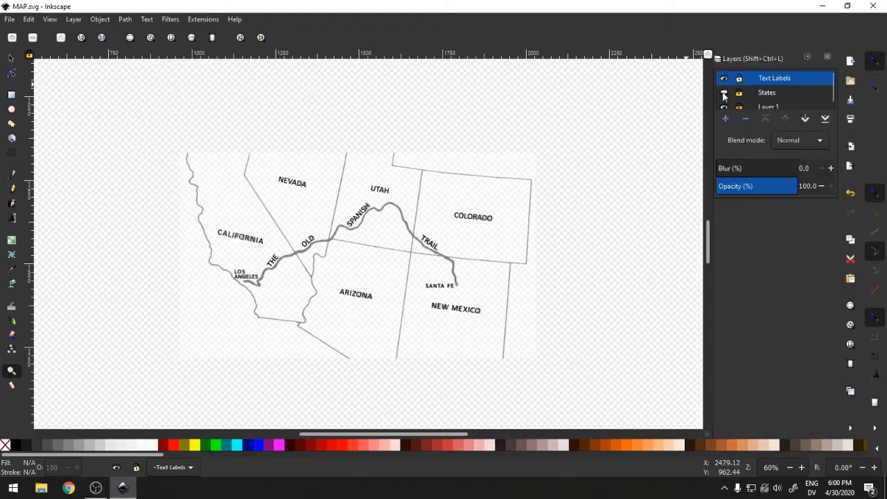
pyautogui.click(725, 94)
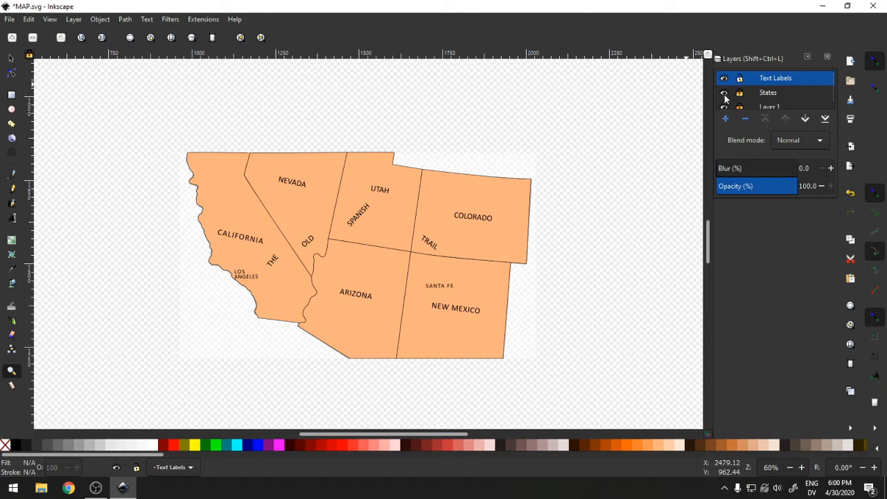
# Toggle the States and Text Labels layers off and on again to compare them with the traced map.
pyautogui.scroll(-1, 752, 108)
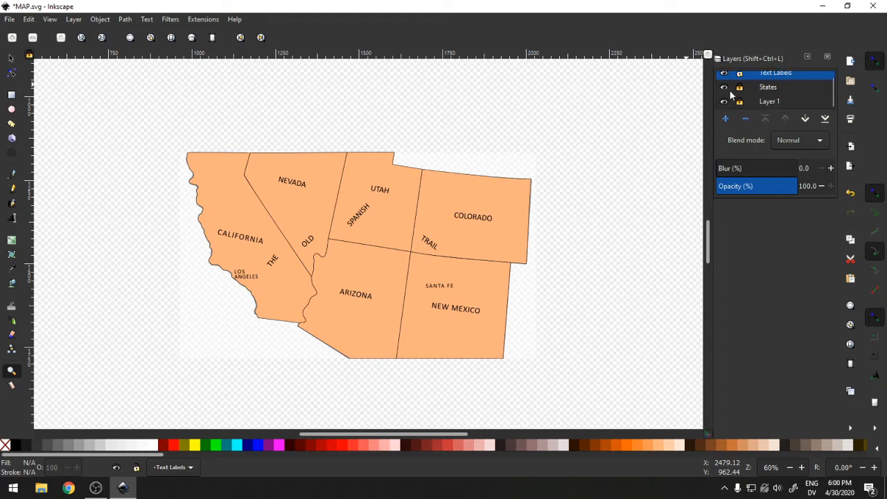
pyautogui.click(725, 88)
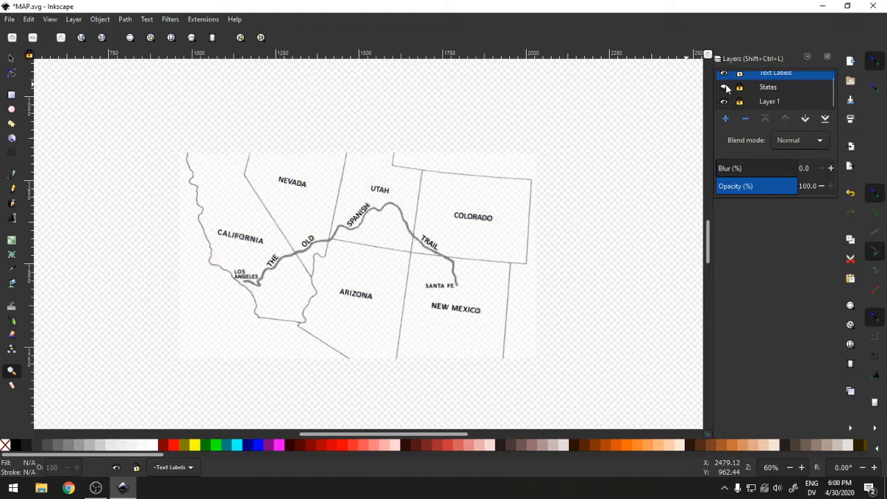
pyautogui.click(725, 76)
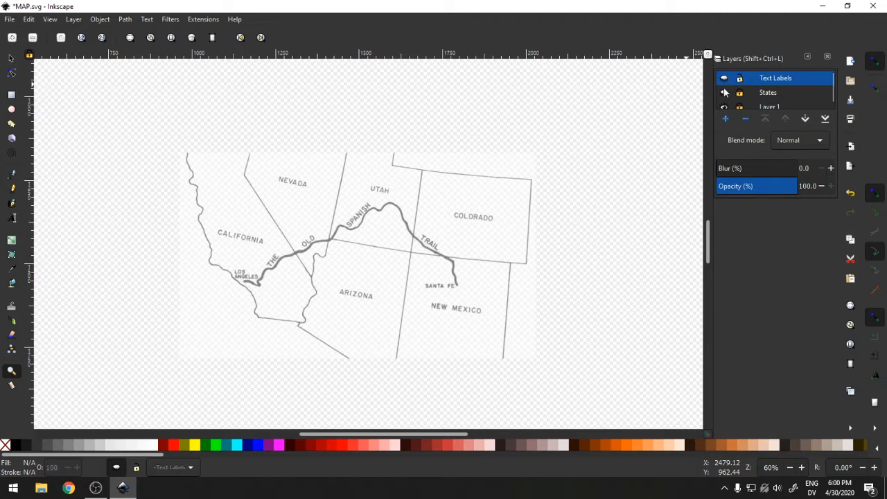
pyautogui.click(726, 93)
pyautogui.click(725, 79)
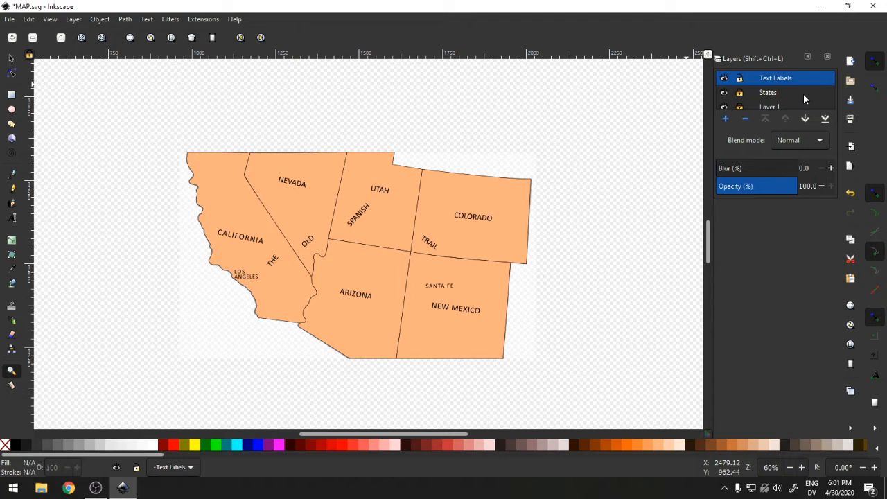
# Lock the Text Labels layer and add a new layer named Trail above it.
pyautogui.click(740, 80)
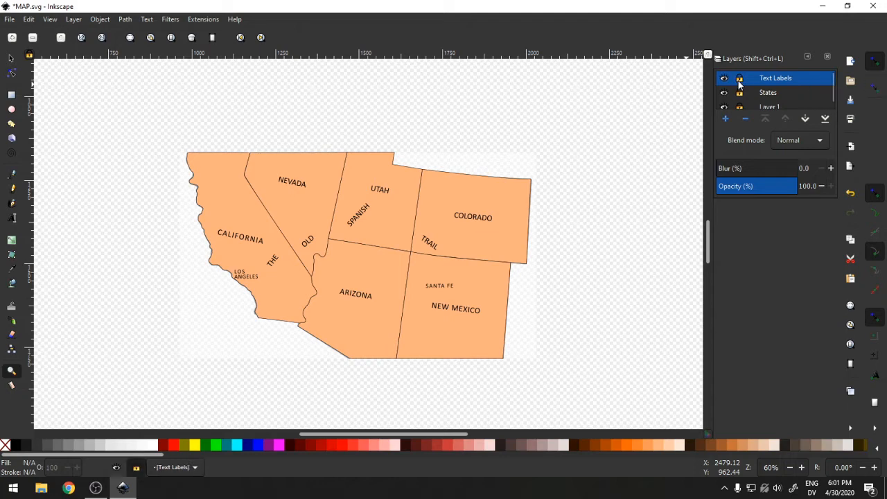
pyautogui.click(733, 121)
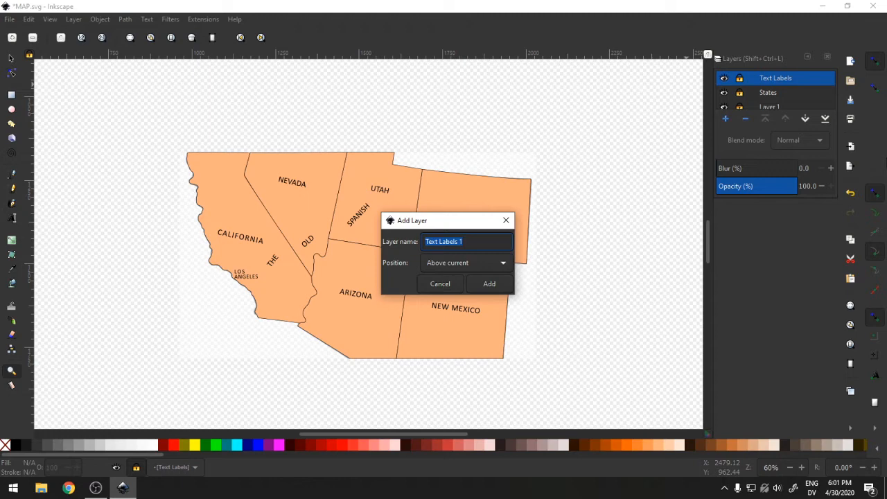
pyautogui.write('Trail')
pyautogui.click(489, 283)
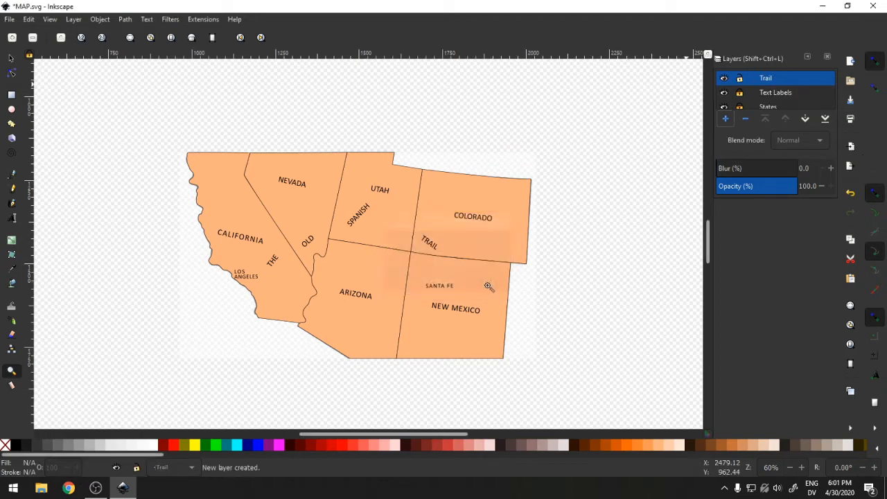
# Hide the States and Text Labels layers to expose the traced map image for drawing the trail.
pyautogui.click(724, 107)
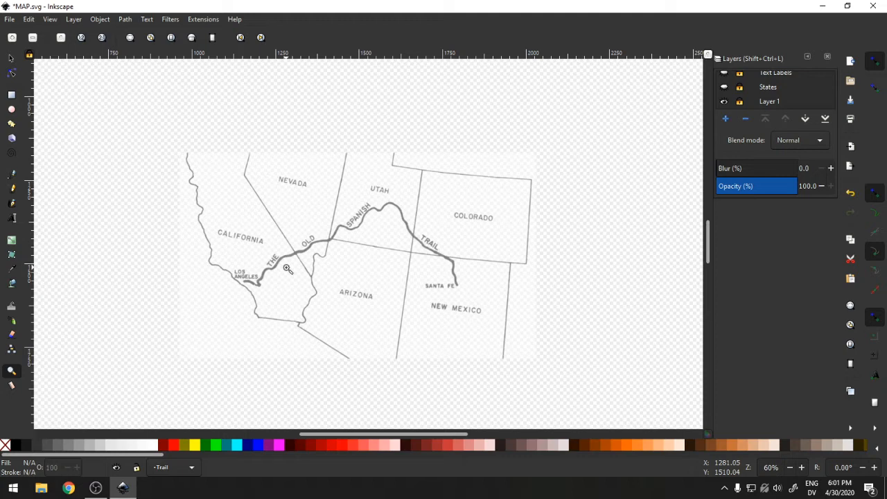
pyautogui.moveTo(186, 173); pyautogui.dragTo(532, 351)
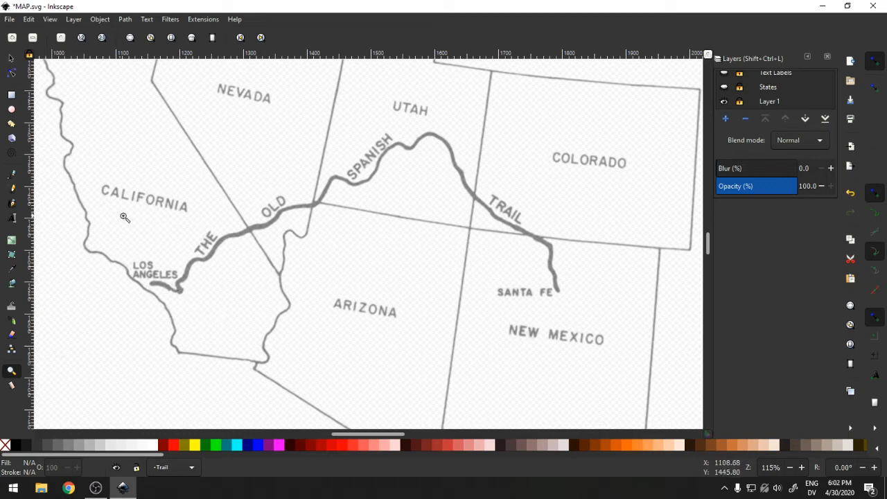
pyautogui.scroll(1, 798, 93)
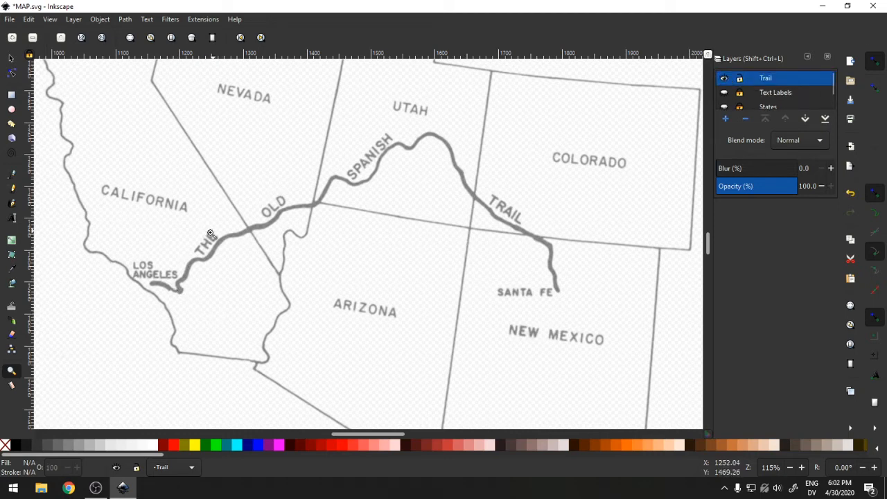
pyautogui.scroll(-1, 771, 95)
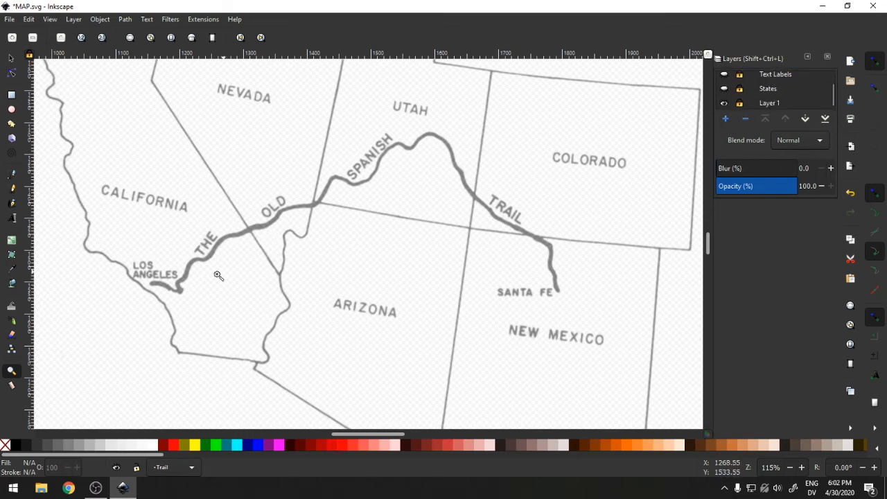
# Start tracing the trail with the Pen tool from Los Angeles up to the bend below the THE label.
pyautogui.click(177, 285)
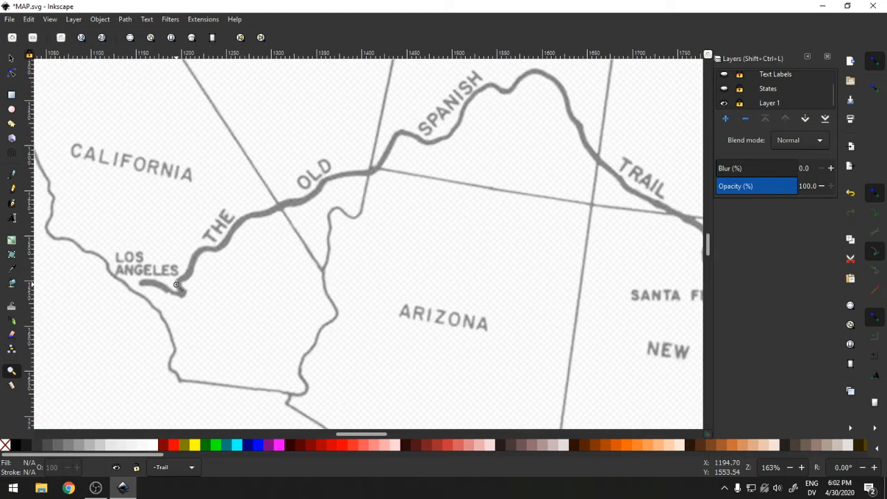
pyautogui.click(177, 284)
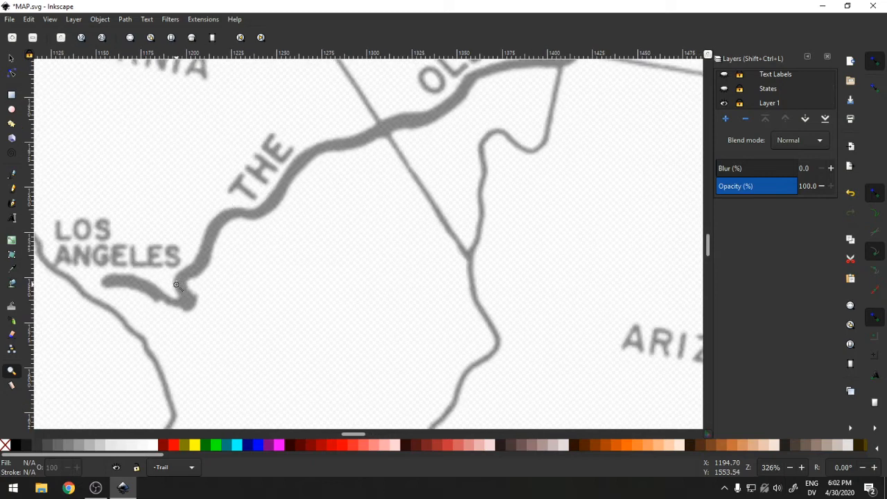
pyautogui.click(13, 174)
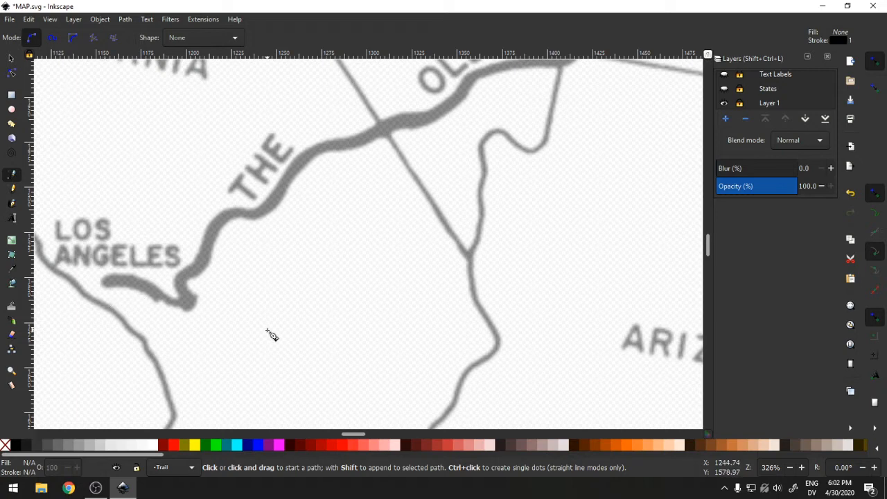
pyautogui.click(108, 282)
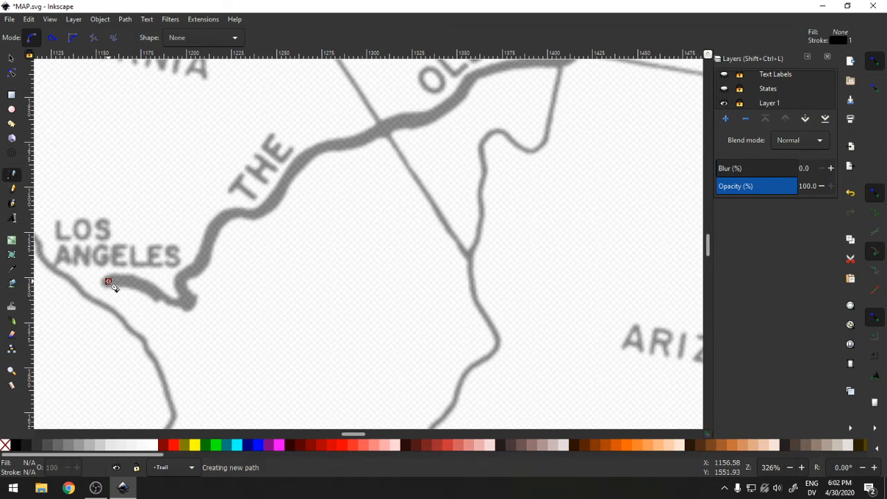
pyautogui.click(181, 280)
pyautogui.click(203, 268)
pyautogui.click(225, 216)
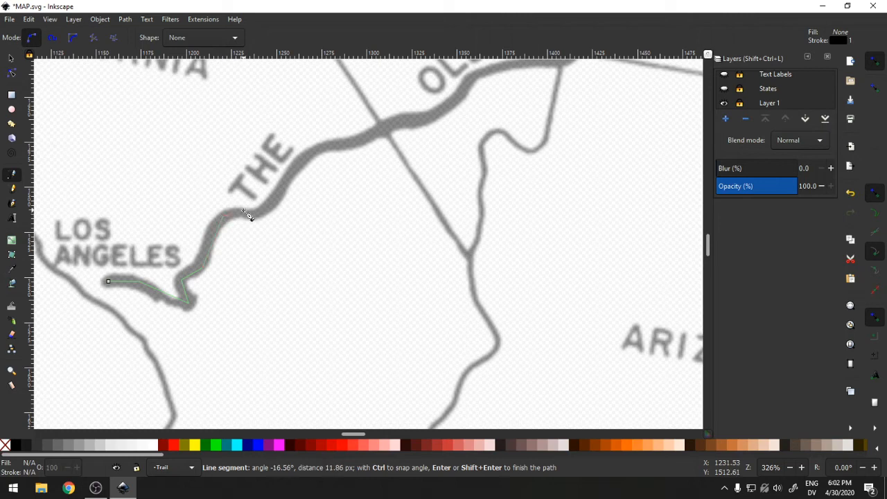
# Continue the trail path with straight segments across the California–Nevada border to the bend beside the OLD label.
pyautogui.click(274, 211)
pyautogui.click(314, 161)
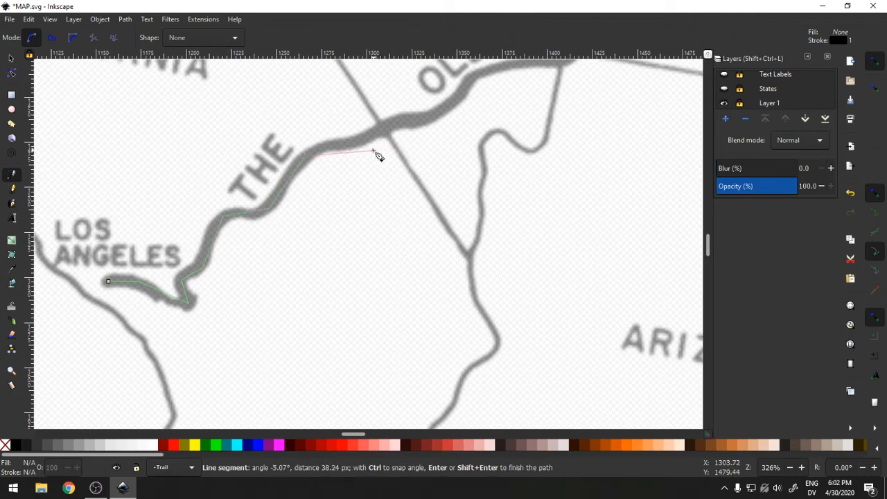
pyautogui.click(365, 147)
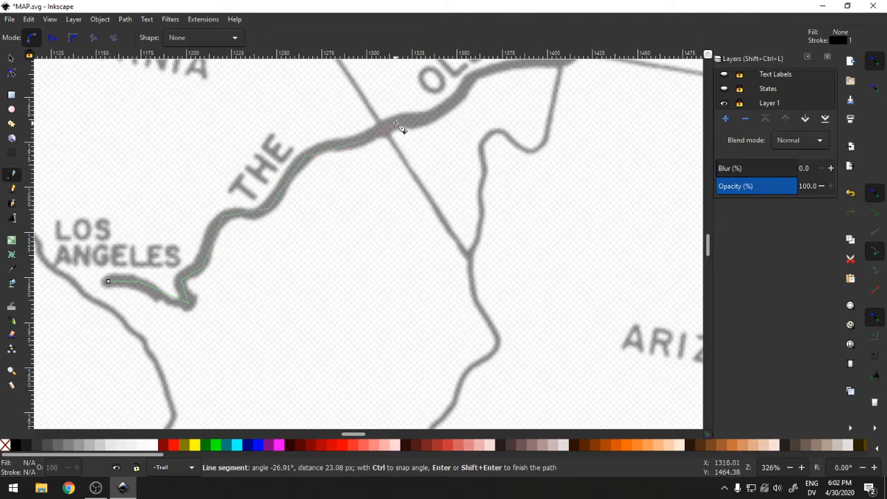
pyautogui.click(440, 113)
pyautogui.click(470, 80)
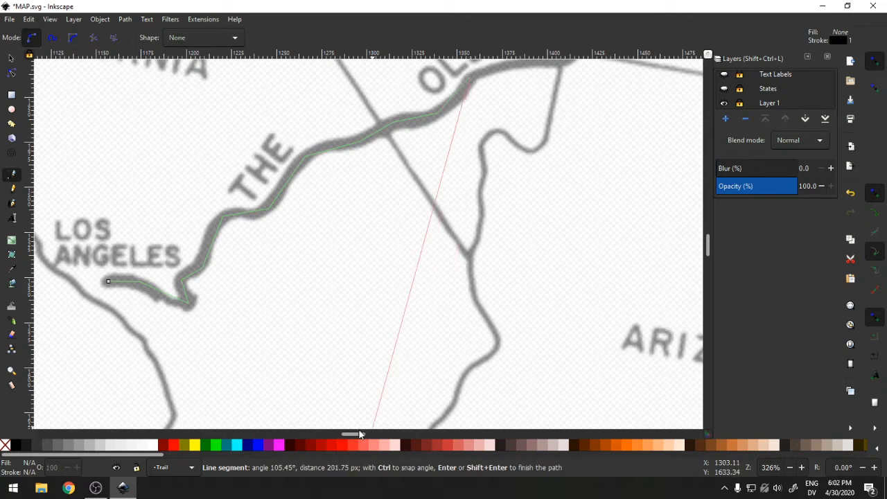
# Extend the trail path across the Utah border and around the SPANISH label to the small peak at its end.
pyautogui.press('space')
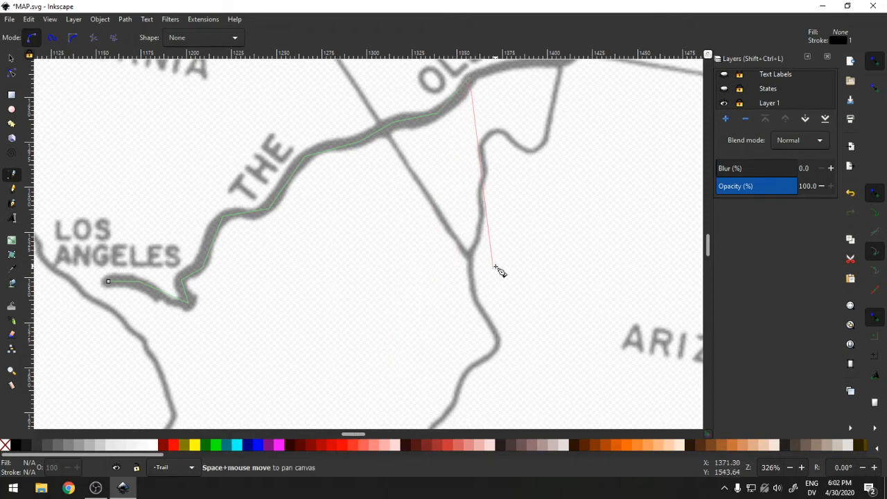
pyautogui.press('space')
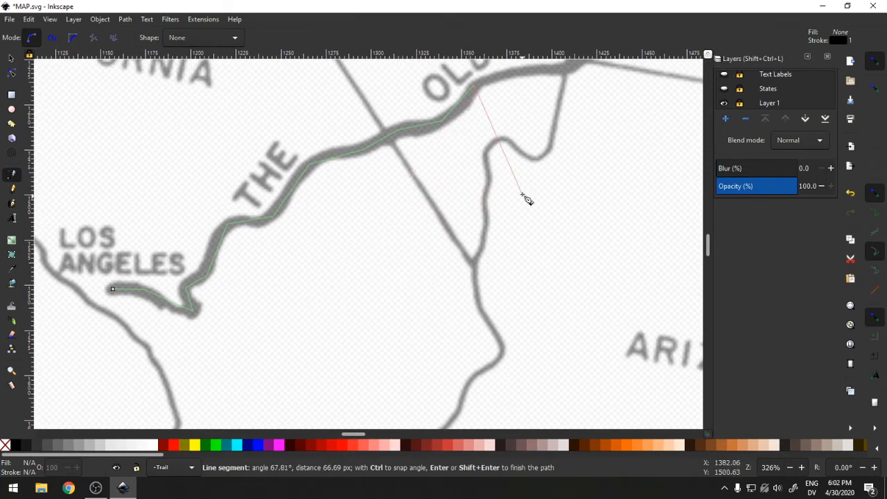
pyautogui.press('space')
pyautogui.press('space')
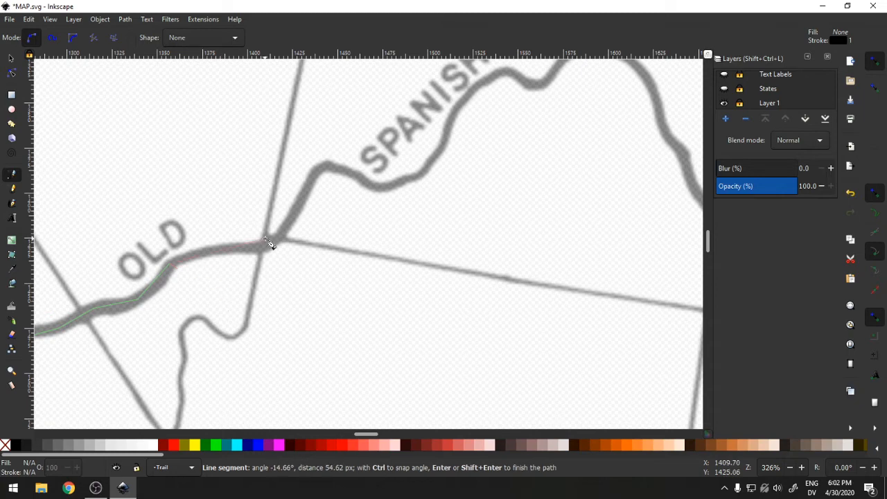
pyautogui.click(267, 244)
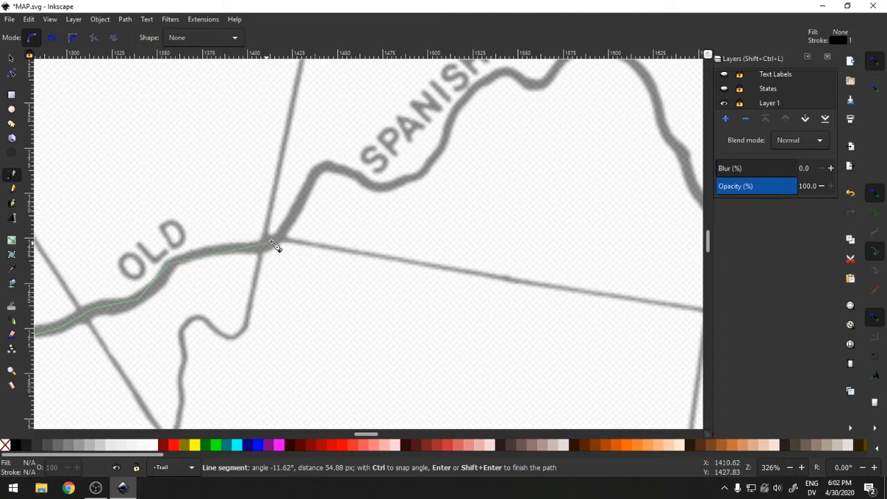
pyautogui.click(323, 170)
pyautogui.click(382, 189)
pyautogui.click(507, 73)
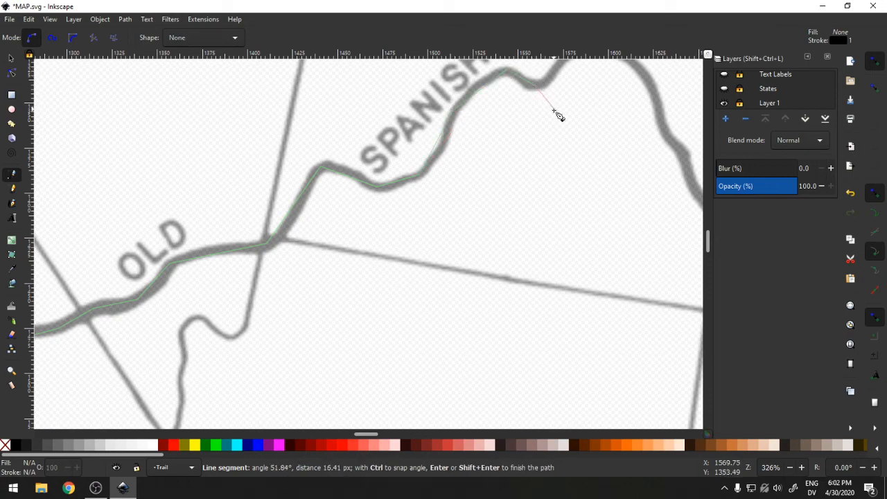
# Trace the trail over its highest peak below UTAH and down toward the Utah–Colorado border.
pyautogui.press('space')
pyautogui.click(256, 189)
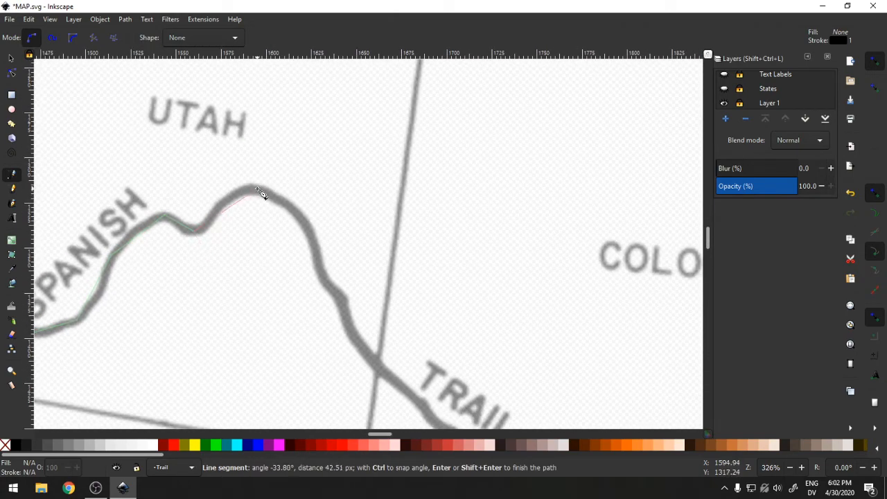
pyautogui.click(322, 278)
pyautogui.click(352, 339)
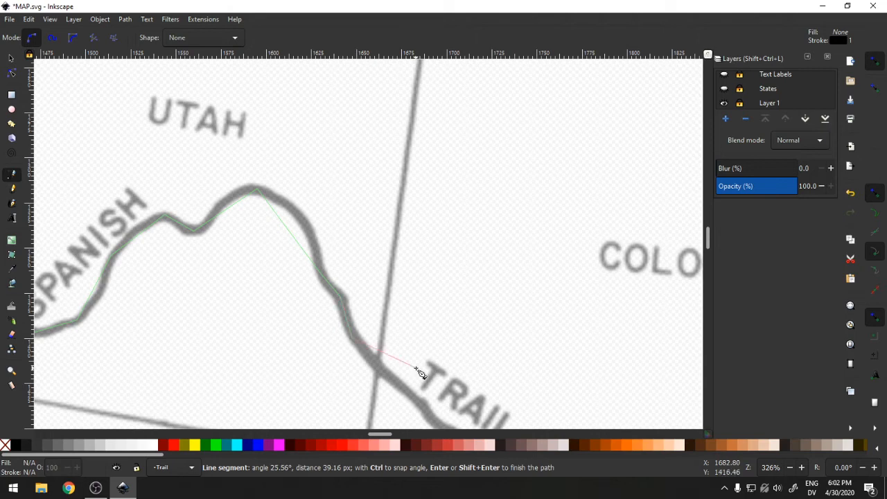
# Trace the trail past the TRAIL label and down to Santa Fe, and finish the path there.
pyautogui.scroll(-6, 422, 372)
pyautogui.hscroll(6, 422, 372)
pyautogui.click(264, 240)
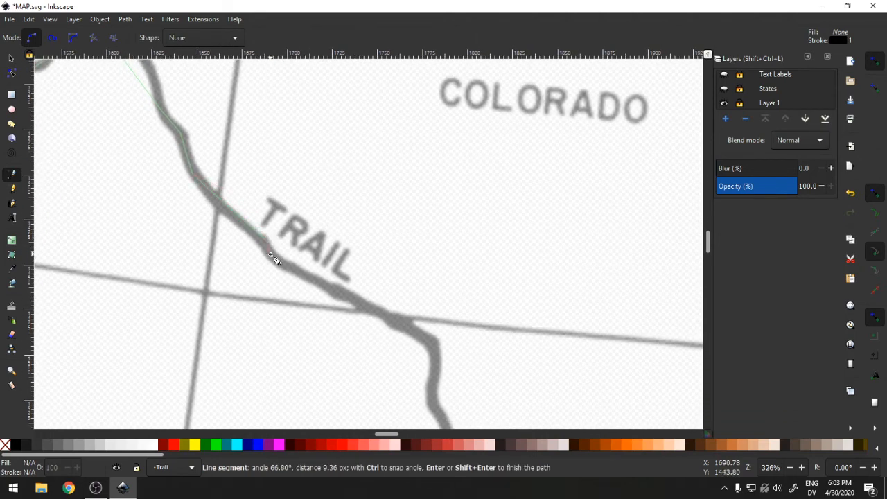
pyautogui.click(433, 346)
pyautogui.press('space')
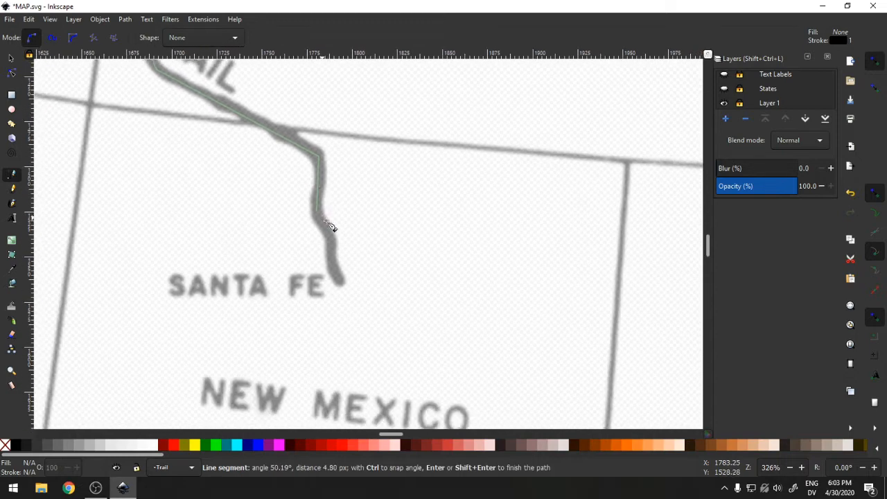
pyautogui.click(331, 266)
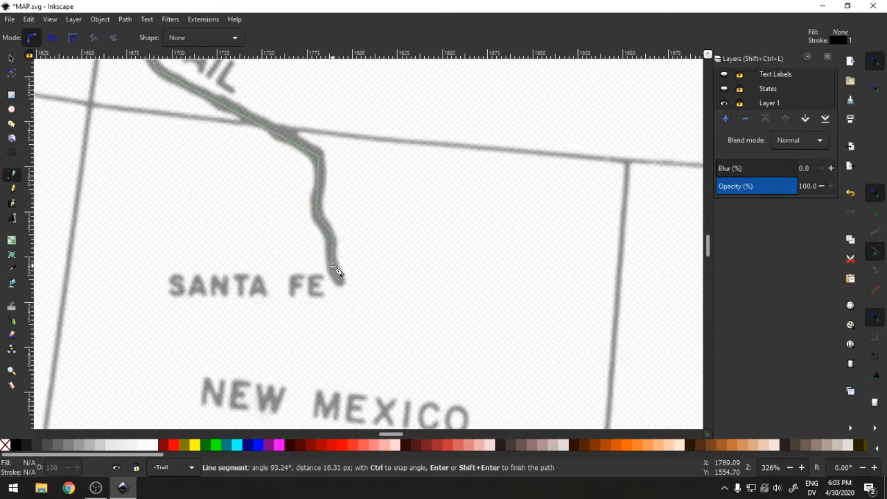
pyautogui.click(339, 279)
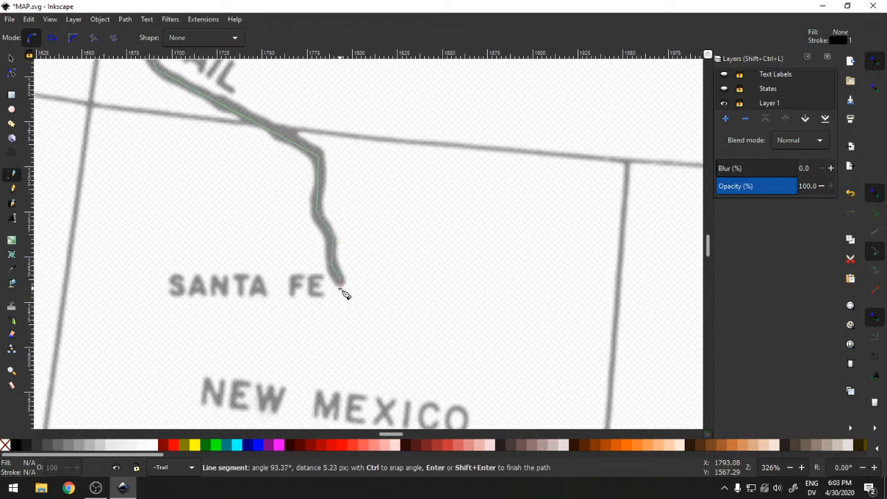
pyautogui.press('Return')
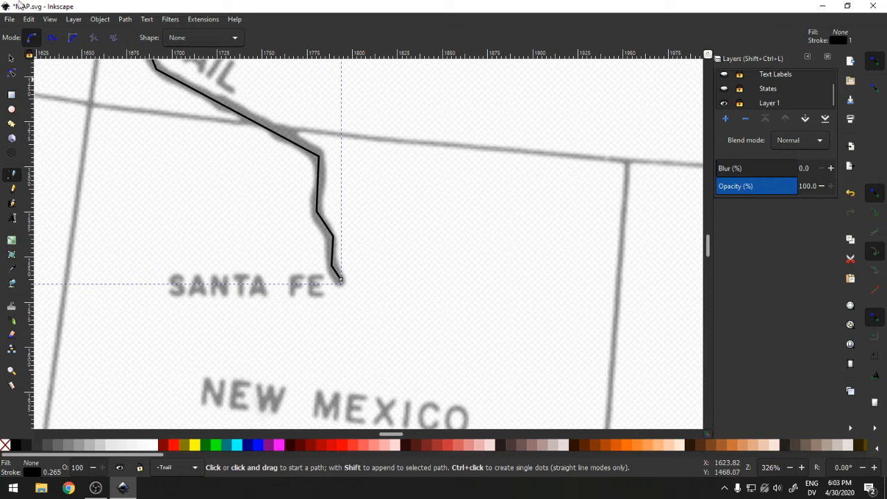
# Open the trail path's fill and stroke settings and set its fill to no paint.
pyautogui.click(100, 21)
pyautogui.click(111, 31)
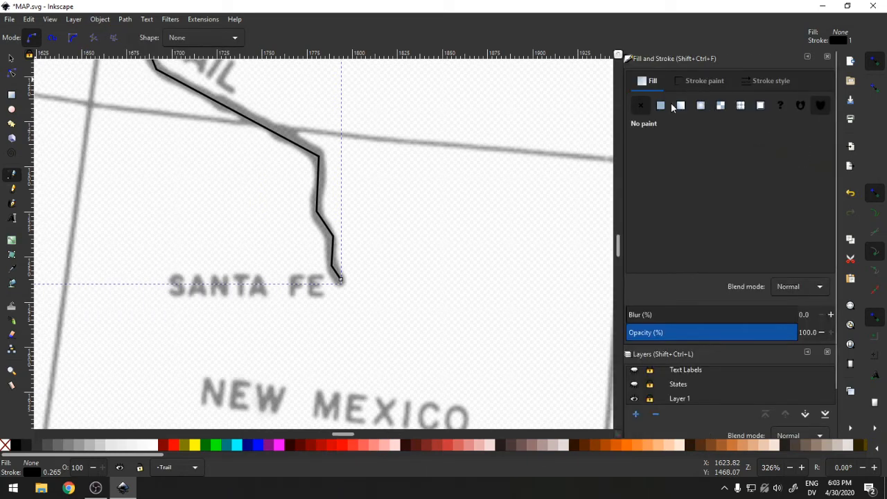
pyautogui.click(662, 104)
pyautogui.click(642, 105)
pyautogui.click(714, 78)
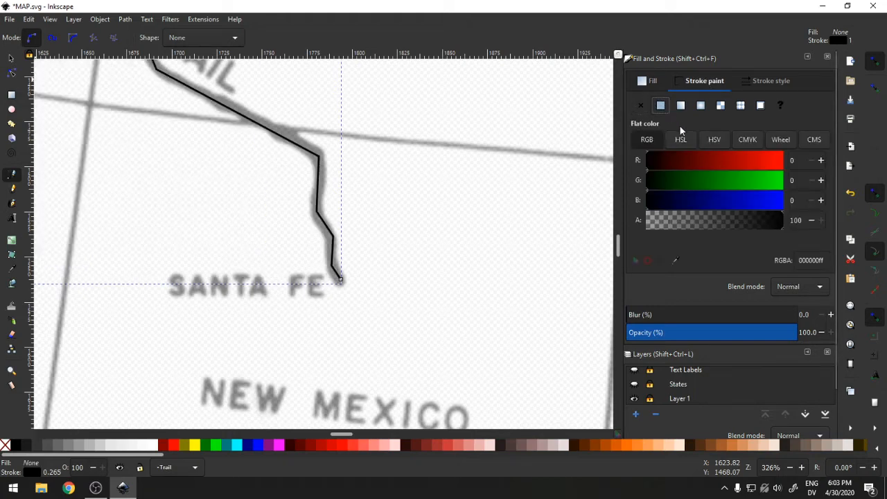
# Set the trail path's stroke width to 5 px with a round join and a round cap.
pyautogui.click(771, 81)
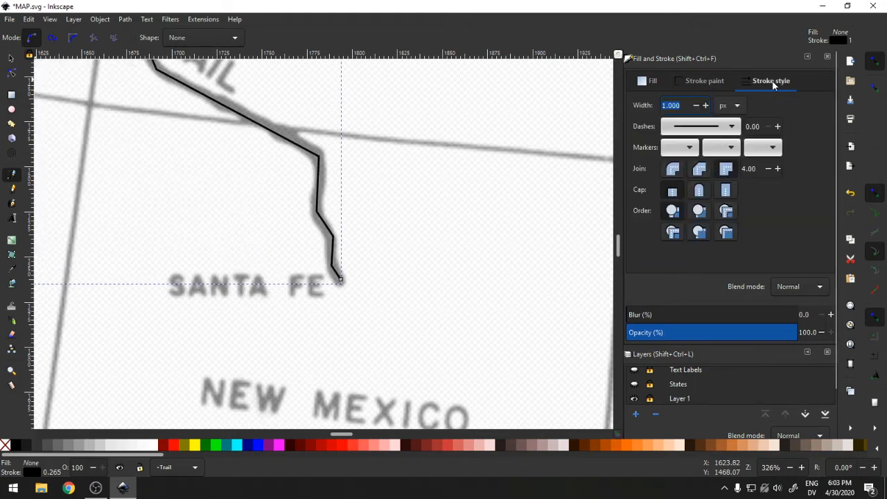
pyautogui.click(706, 105)
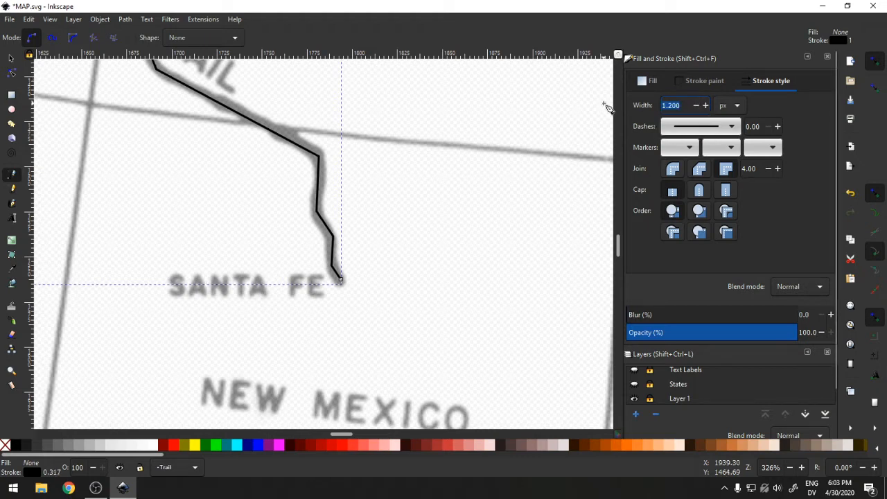
pyautogui.press('Return')
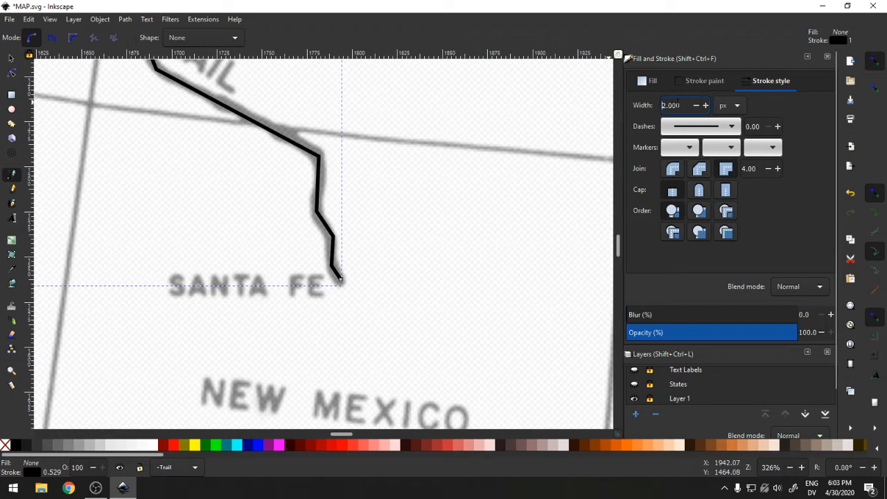
pyautogui.press('Return')
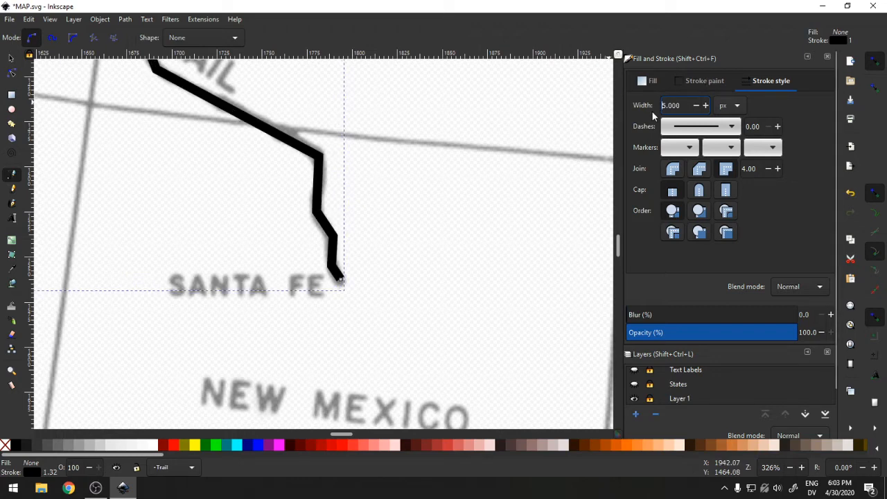
pyautogui.click(673, 172)
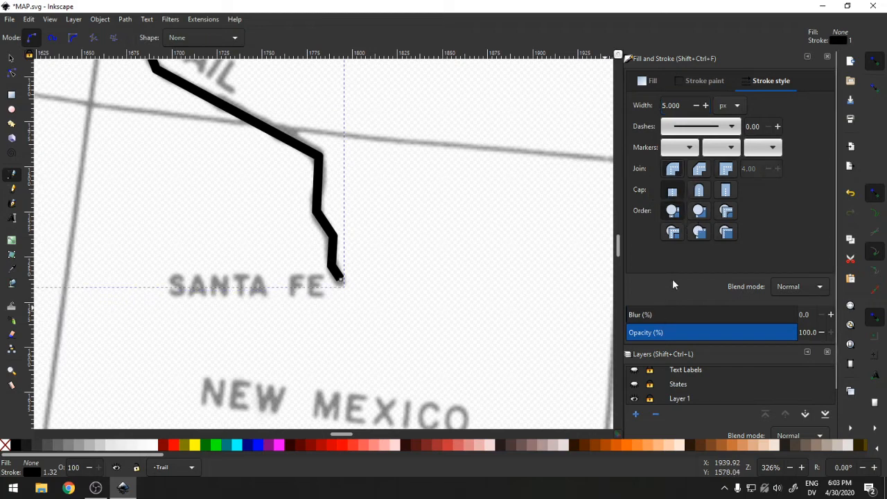
pyautogui.click(700, 192)
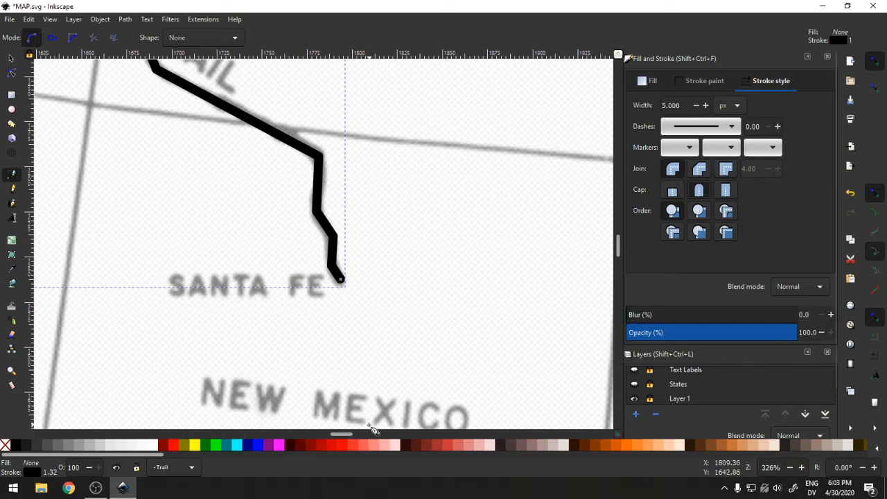
# Select all nodes of the trail path from Los Angeles to Santa Fe and make them auto-smooth.
pyautogui.hscroll(-6, 349, 437)
pyautogui.scroll(2, 342, 358)
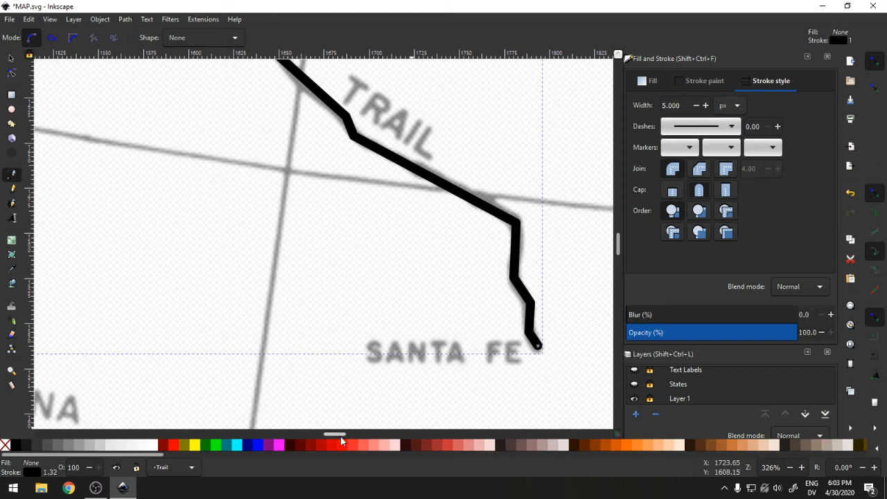
pyautogui.moveTo(340, 435); pyautogui.dragTo(338, 433)
pyautogui.scroll(4, 253, 323)
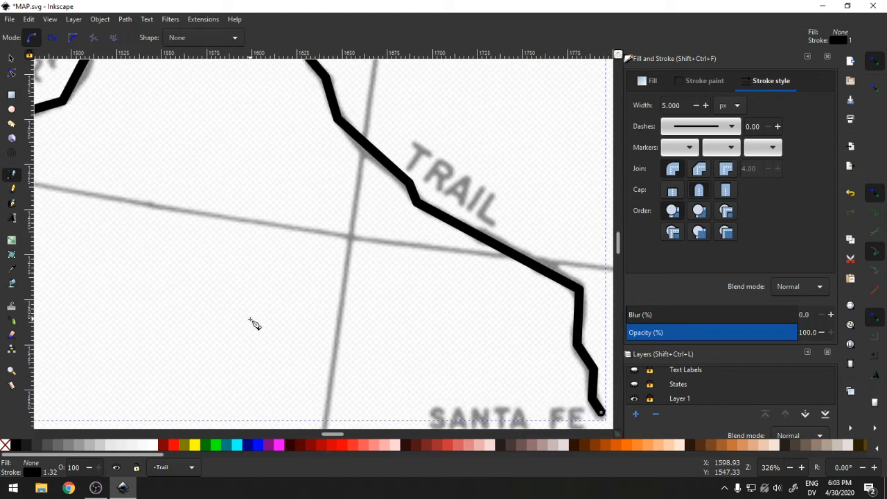
pyautogui.click(12, 371)
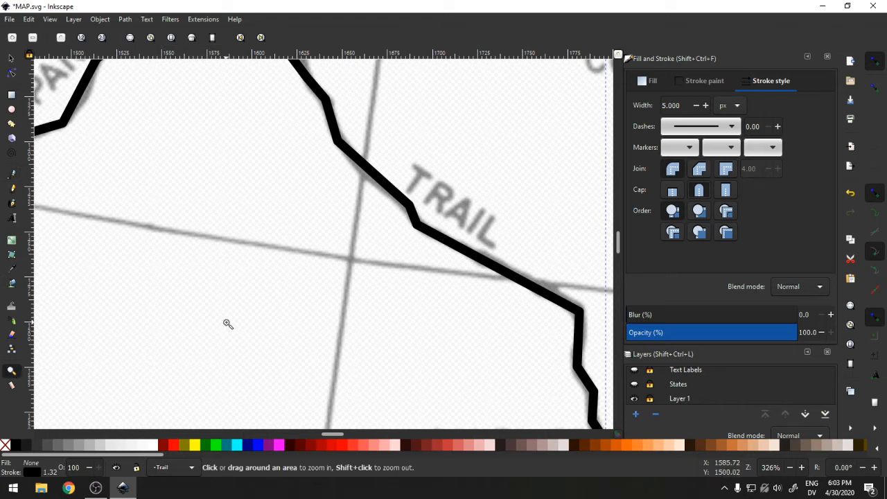
pyautogui.keyDown('shift'); pyautogui.click(206, 317); pyautogui.keyUp('shift')
pyautogui.keyDown('shift'); pyautogui.click(196, 320); pyautogui.keyUp('shift')
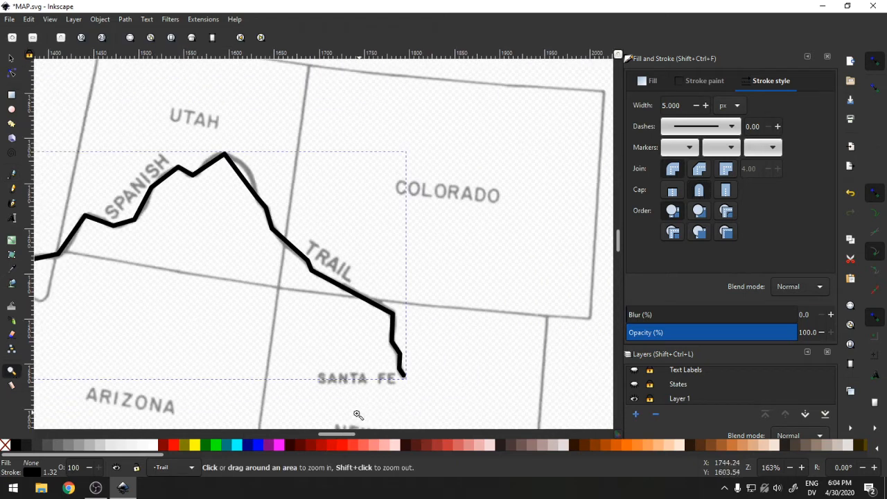
pyautogui.moveTo(338, 430)
pyautogui.mouseDown()
pyautogui.moveTo(314, 430)
pyautogui.moveTo(328, 435)
pyautogui.mouseUp()
pyautogui.keyDown('shift'); pyautogui.click(325, 356); pyautogui.keyUp('shift')
pyautogui.scroll(-2, 341, 392)
pyautogui.click(11, 72)
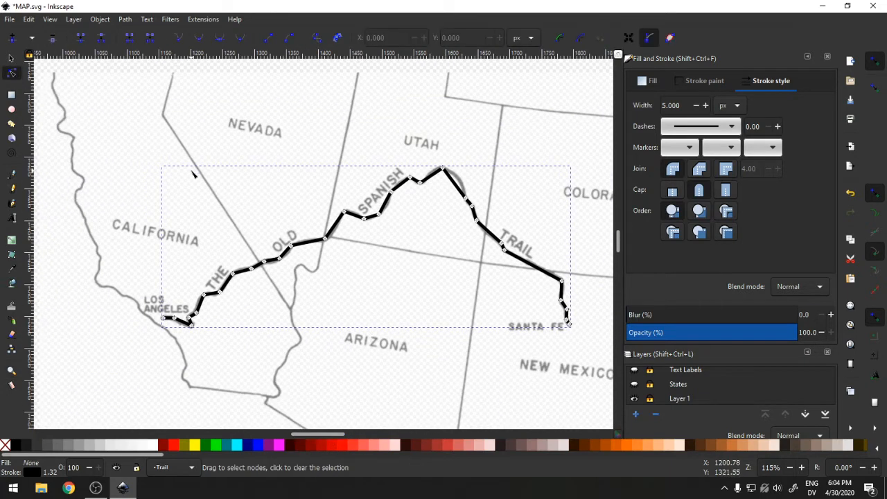
pyautogui.moveTo(103, 165); pyautogui.dragTo(615, 388)
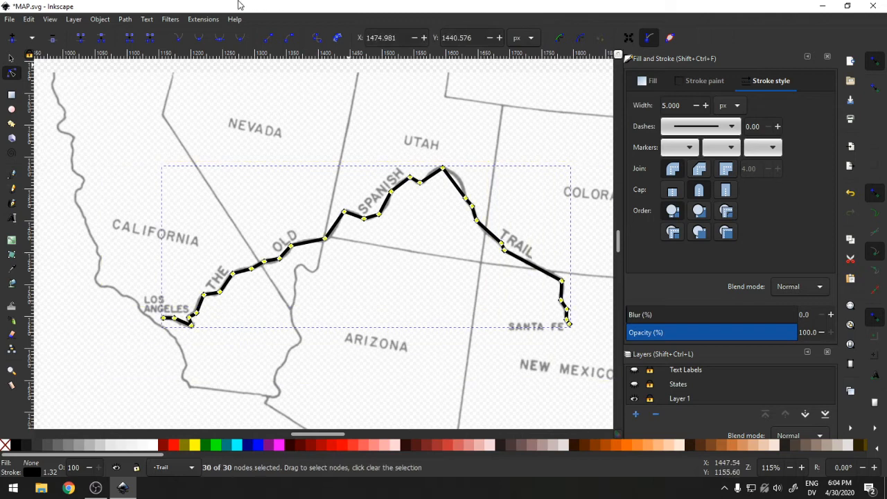
pyautogui.click(245, 39)
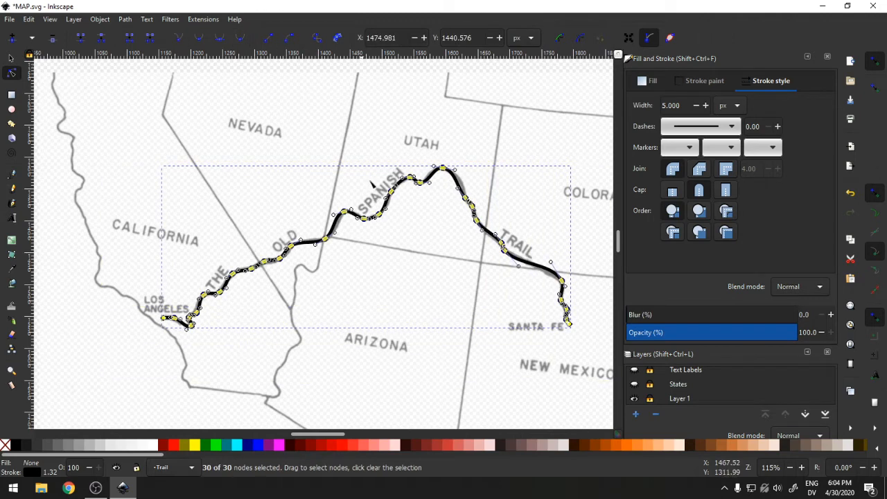
# Deselect the trail path and lower the Trail layer's opacity to about 63%.
pyautogui.click(402, 374)
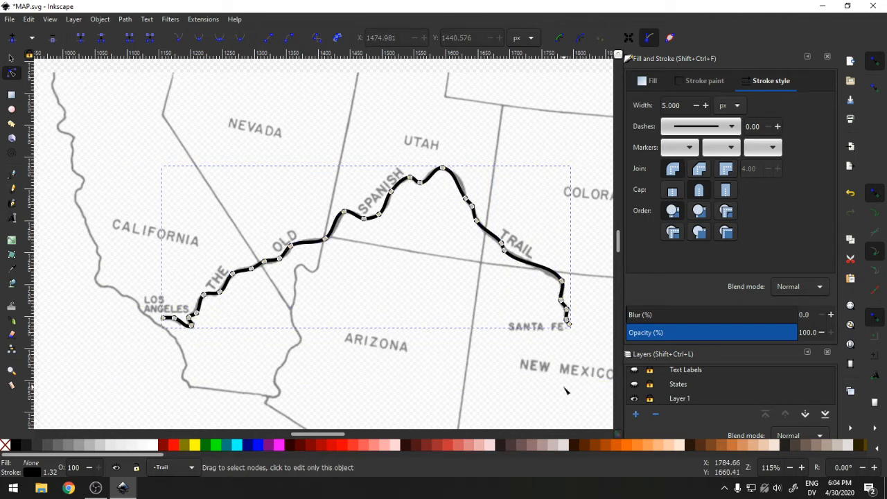
pyautogui.click(479, 375)
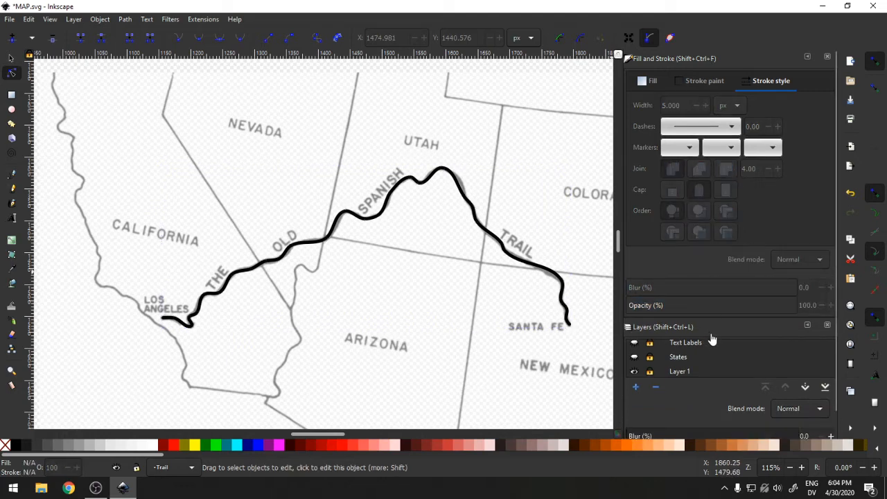
pyautogui.scroll(-1, 705, 331)
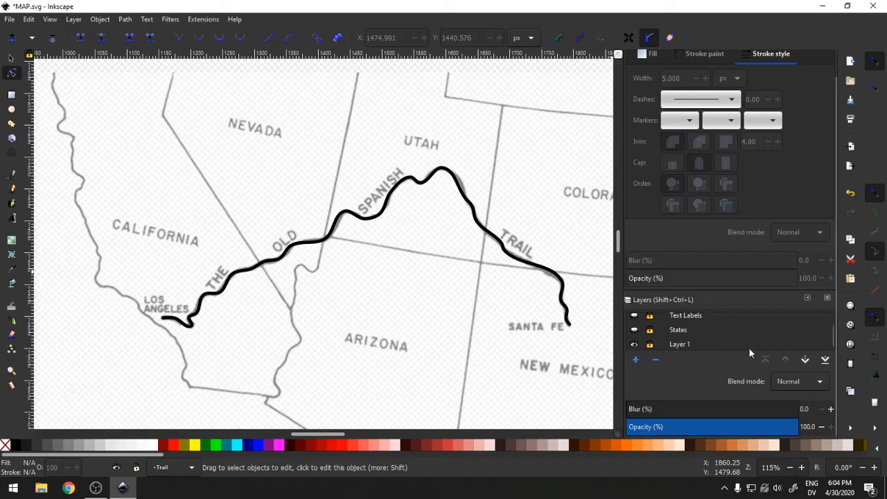
pyautogui.click(693, 318)
pyautogui.scroll(1, 693, 325)
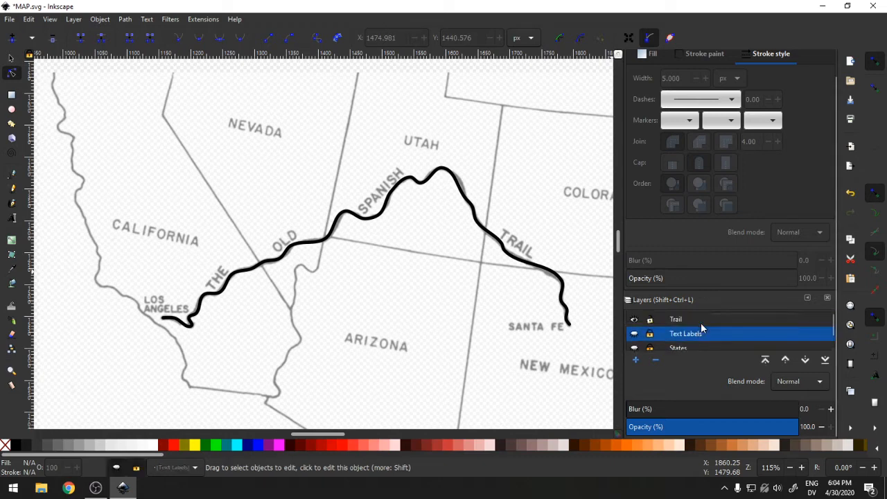
pyautogui.click(696, 323)
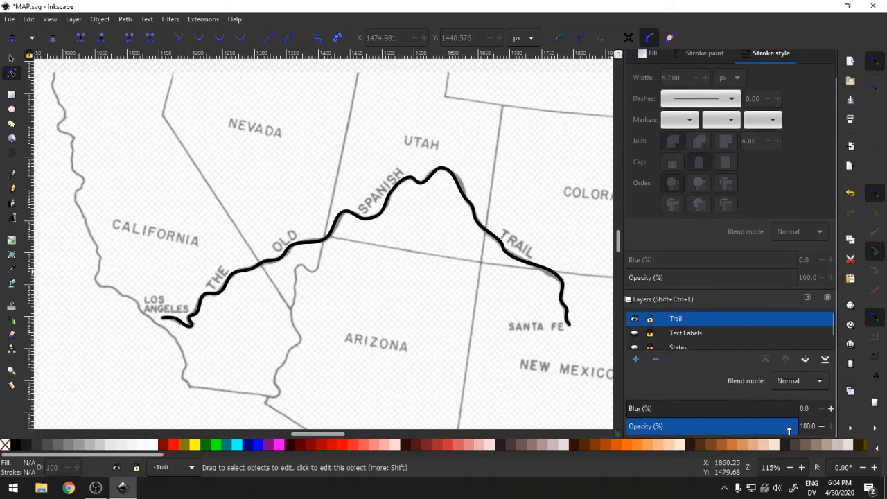
pyautogui.moveTo(797, 430); pyautogui.dragTo(734, 428)
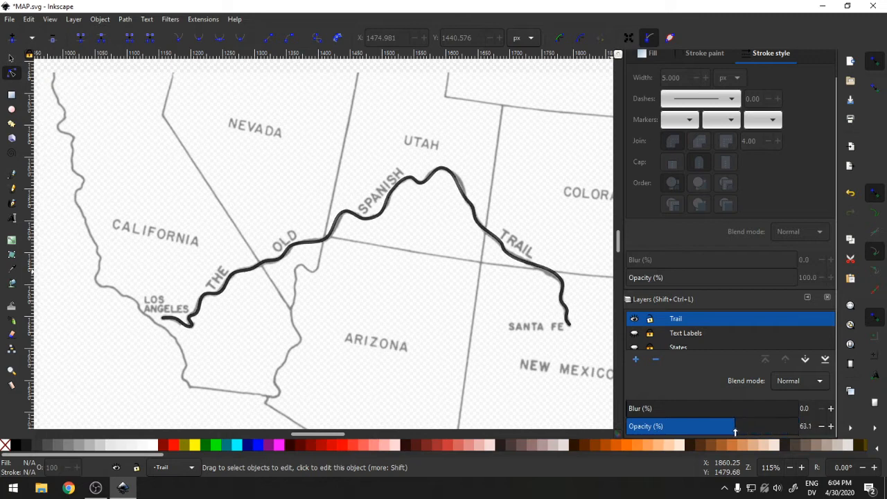
# Select the trail path and set its stroke paint to dark red with a red value of 186 (ba0000ff).
pyautogui.click(709, 60)
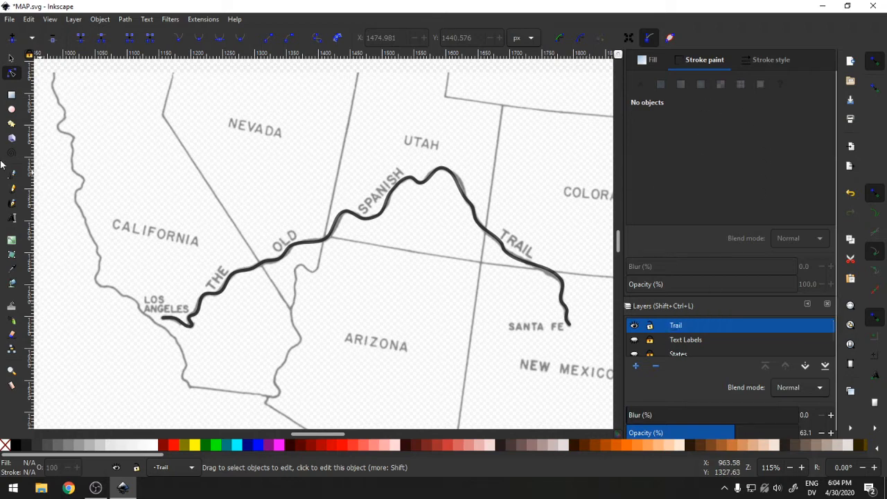
pyautogui.click(11, 56)
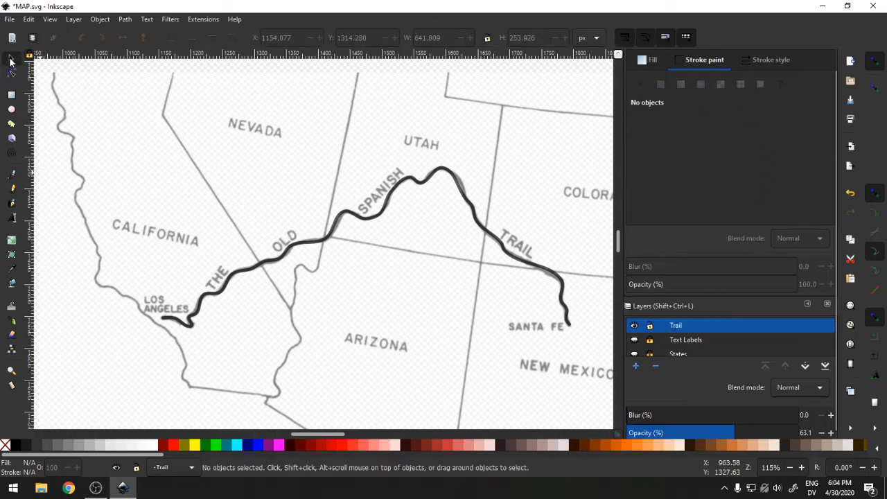
pyautogui.click(256, 265)
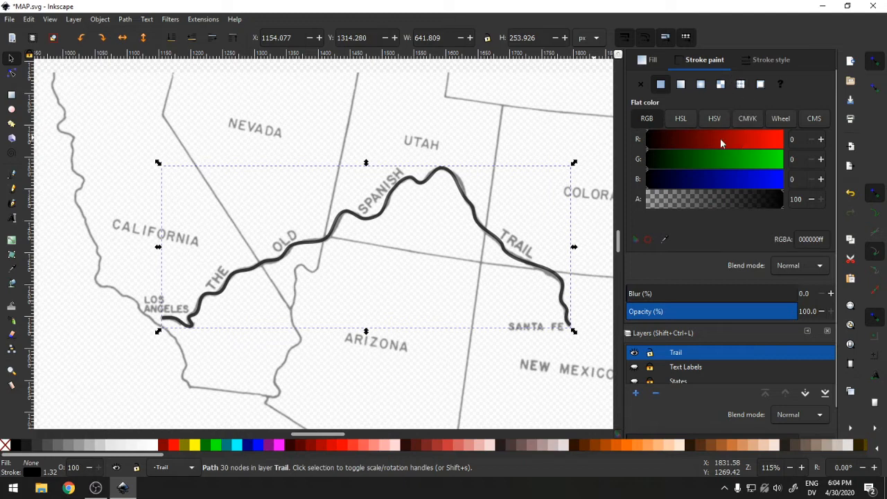
pyautogui.moveTo(720, 138)
pyautogui.mouseDown()
pyautogui.moveTo(757, 145)
pyautogui.moveTo(748, 149)
pyautogui.mouseUp()
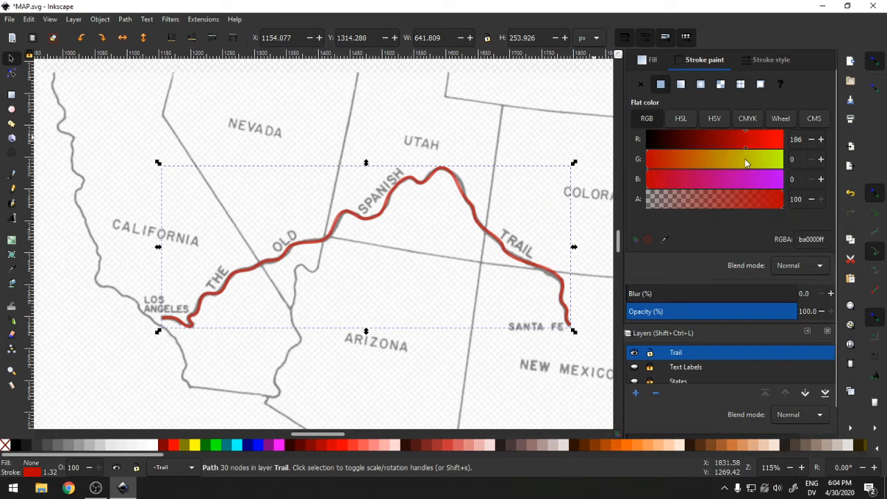
# Reduce the Trail layer's opacity to 36.9% so the reference map shows through the red line.
pyautogui.scroll(-1, 695, 358)
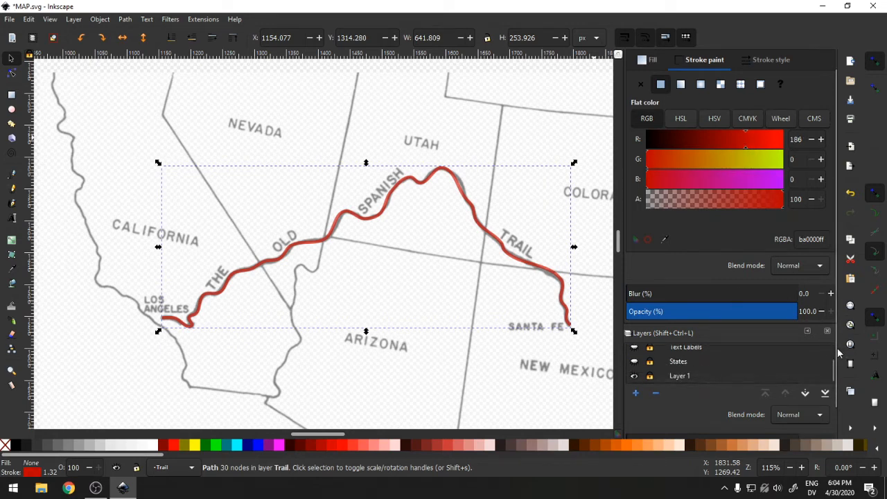
pyautogui.scroll(-1, 635, 342)
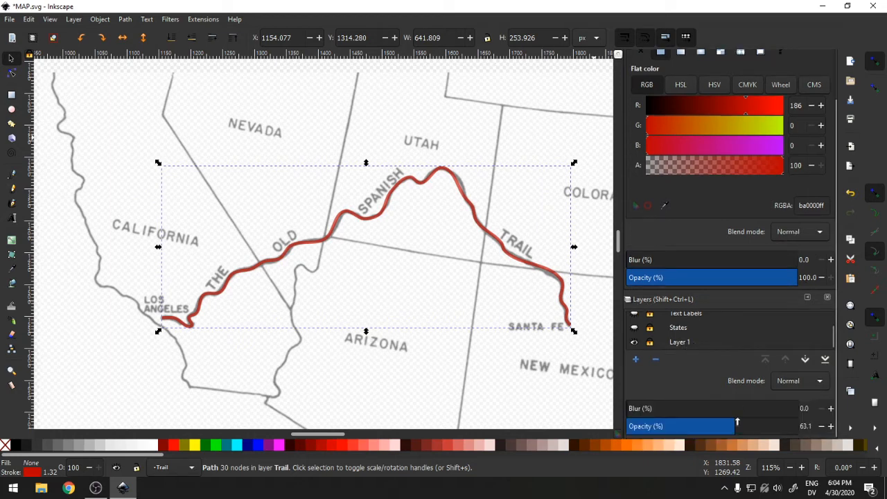
pyautogui.moveTo(738, 423); pyautogui.dragTo(692, 431)
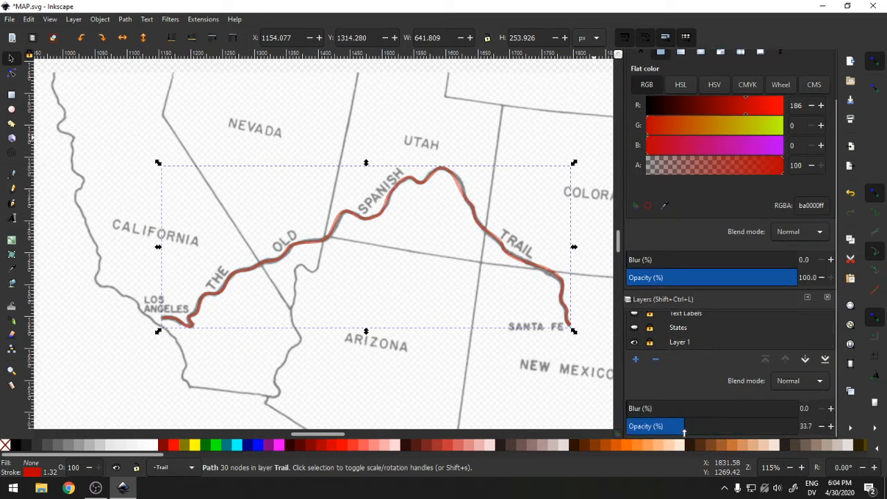
# Nudge the trail nodes northeast of Los Angeles and beneath the THE label onto the reference line.
pyautogui.click(11, 371)
pyautogui.moveTo(142, 254); pyautogui.dragTo(305, 354)
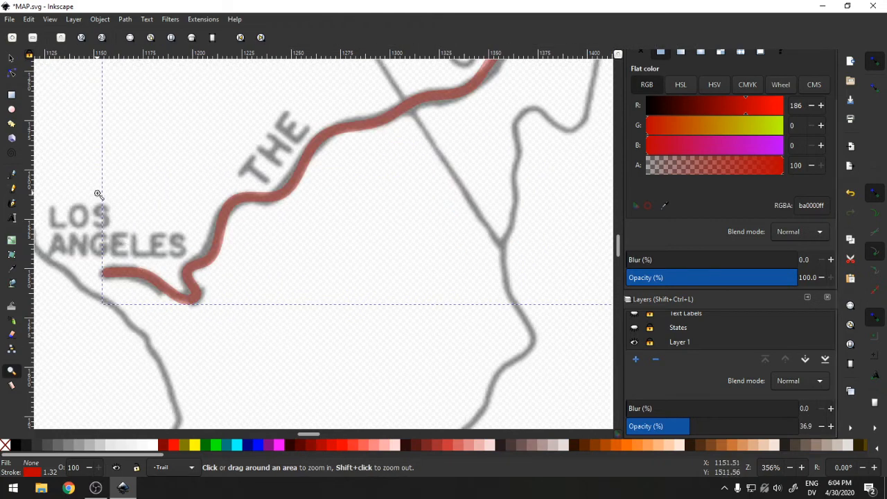
pyautogui.click(11, 72)
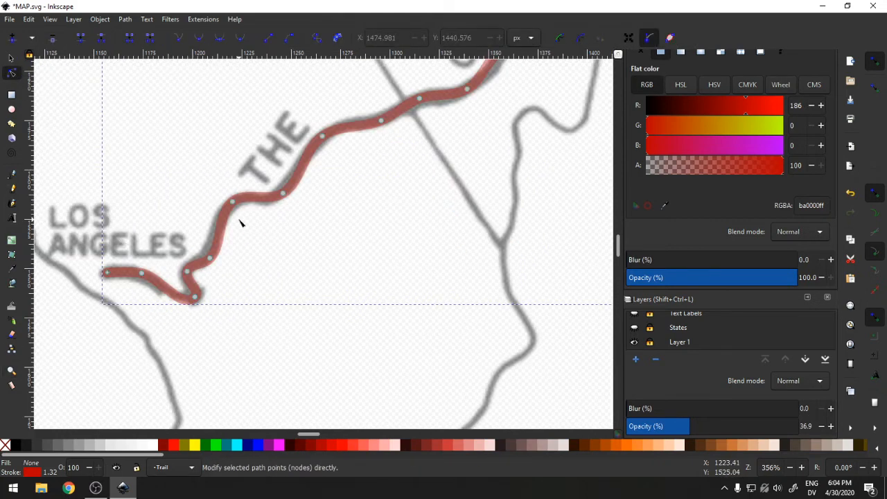
pyautogui.click(210, 260)
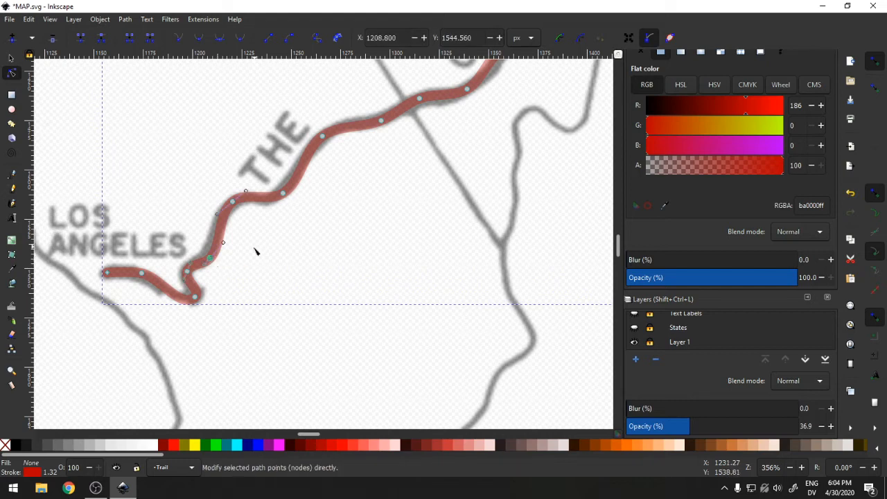
pyautogui.moveTo(211, 259)
pyautogui.mouseDown()
pyautogui.moveTo(228, 268)
pyautogui.moveTo(211, 256)
pyautogui.mouseUp()
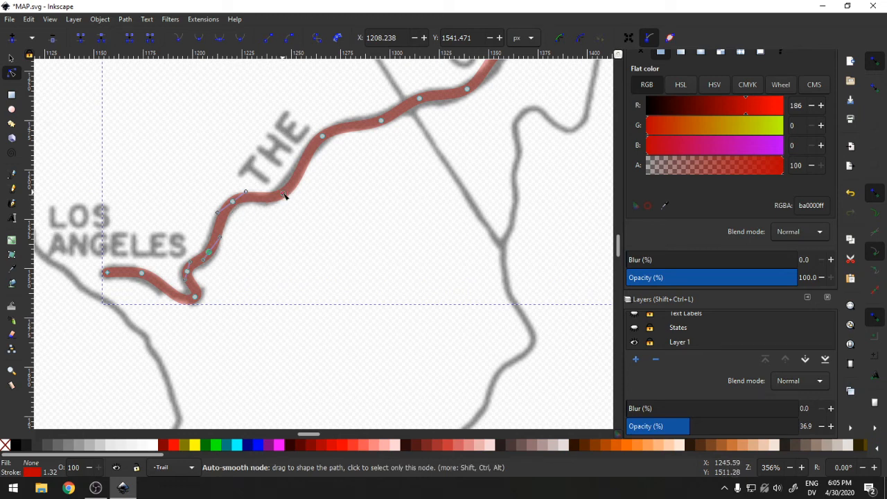
pyautogui.moveTo(284, 196)
pyautogui.mouseDown()
pyautogui.moveTo(294, 219)
pyautogui.moveTo(280, 193)
pyautogui.mouseUp()
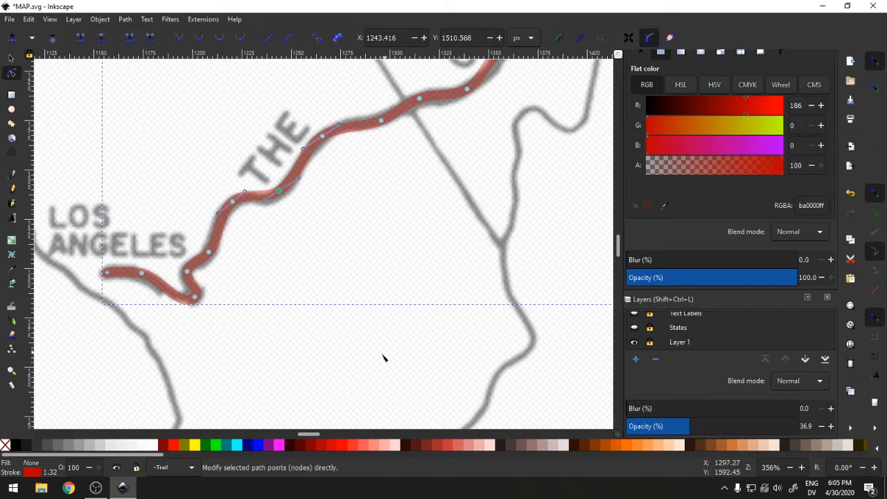
# Move the trail node beneath the OLD label and adjust its handle to match the reference curve.
pyautogui.hscroll(4, 316, 434)
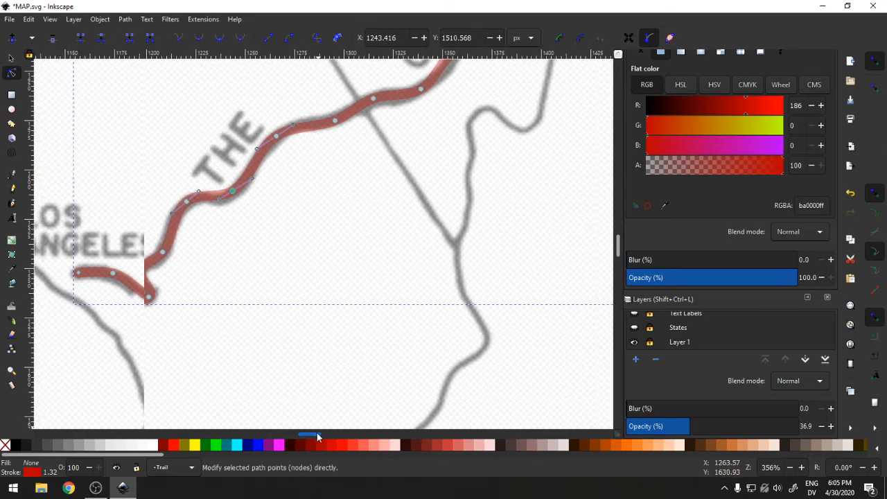
pyautogui.scroll(3, 431, 291)
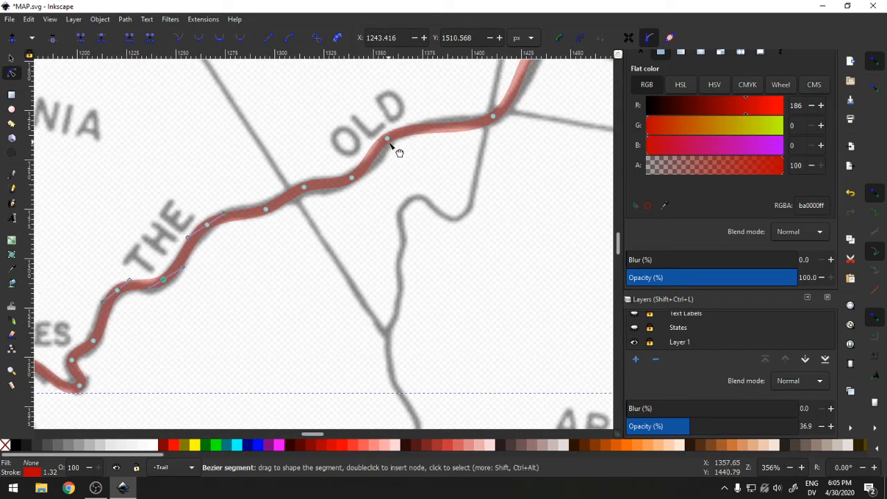
pyautogui.moveTo(390, 140)
pyautogui.mouseDown()
pyautogui.moveTo(406, 159)
pyautogui.moveTo(396, 139)
pyautogui.mouseUp()
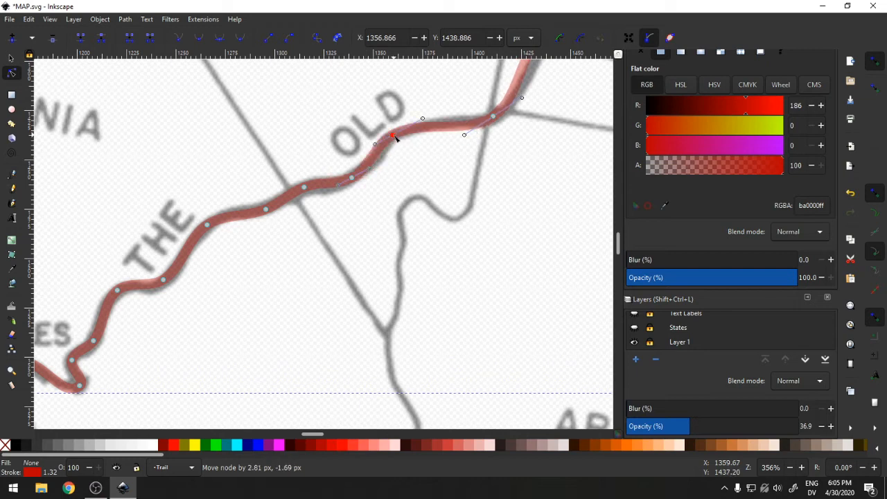
pyautogui.moveTo(369, 168); pyautogui.dragTo(379, 152)
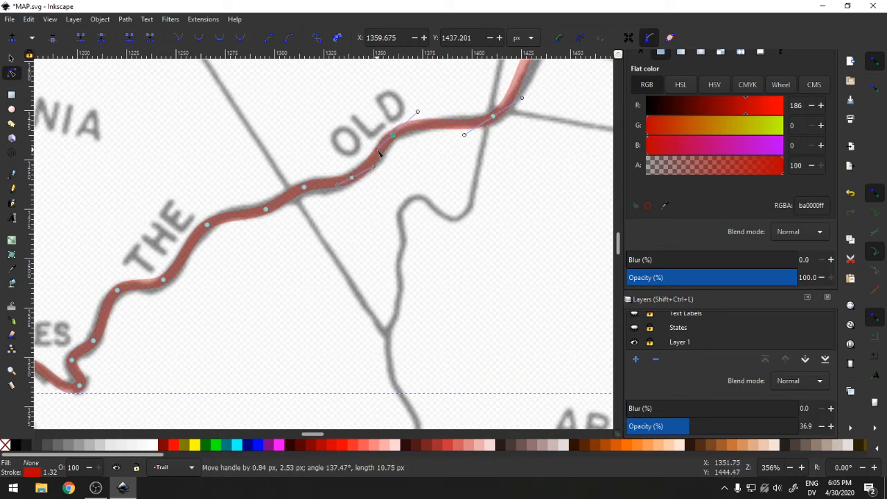
# Reshape the trail segment between the Nevada-Utah-Arizona corner and the crest before SPANISH by adjusting the handles at both ends.
pyautogui.scroll(2, 513, 188)
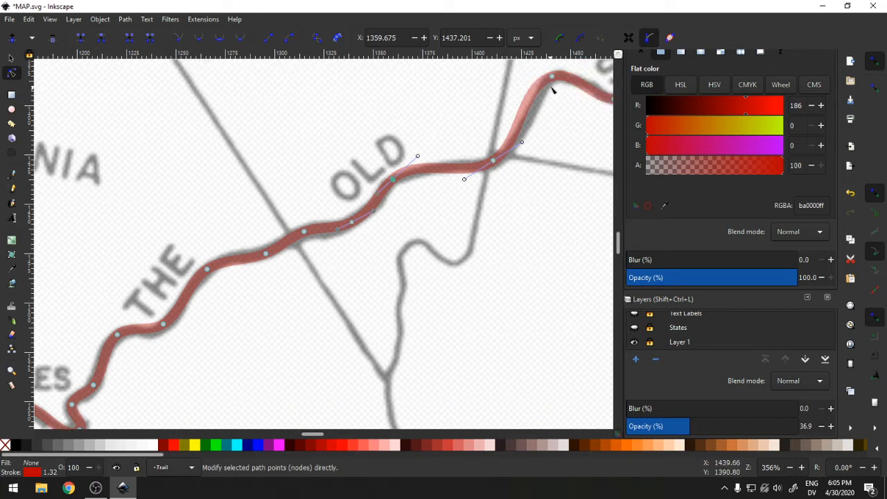
pyautogui.moveTo(524, 143); pyautogui.dragTo(534, 140)
pyautogui.click(536, 112)
pyautogui.moveTo(521, 86); pyautogui.dragTo(535, 88)
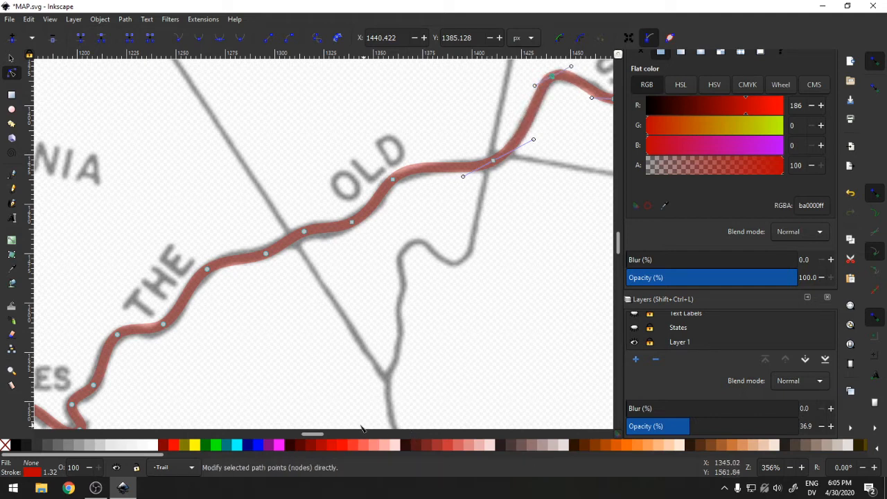
# Adjust the node handles along the rising trail segment beneath the SPANISH label to follow the reference line.
pyautogui.moveTo(316, 435); pyautogui.dragTo(324, 434)
pyautogui.scroll(5, 468, 287)
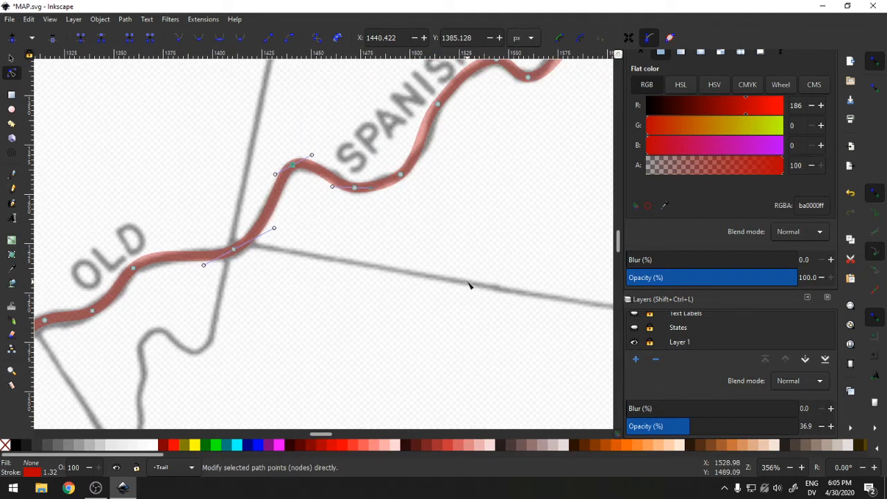
pyautogui.scroll(1, 466, 290)
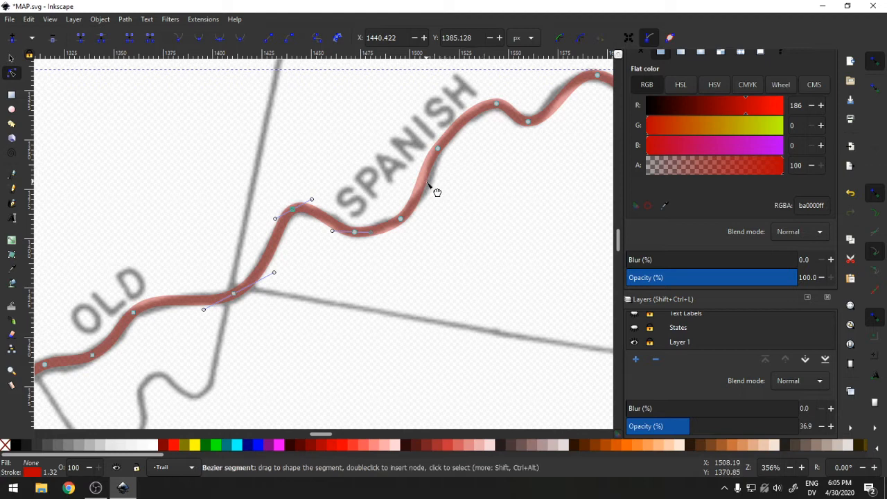
pyautogui.click(438, 149)
pyautogui.moveTo(430, 175); pyautogui.dragTo(432, 168)
pyautogui.moveTo(448, 127); pyautogui.dragTo(437, 193)
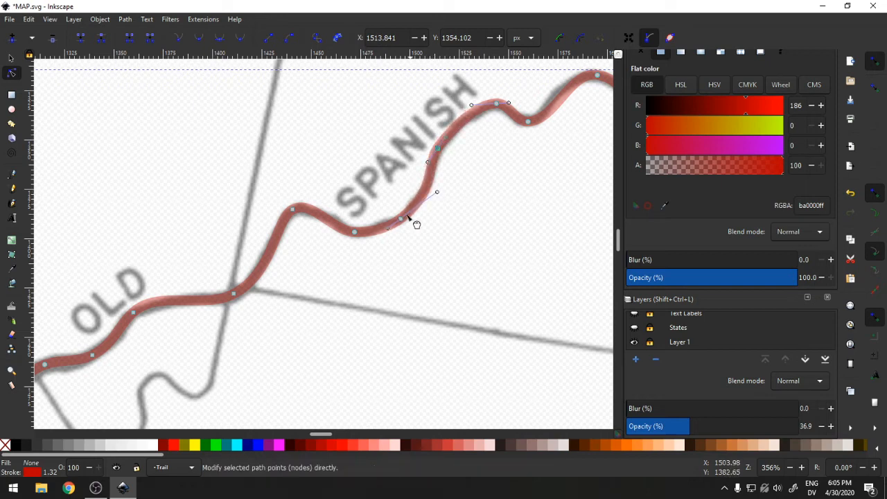
# Reshape the descending trail segment just before the SPANISH label by adjusting its handles to match the reference.
pyautogui.click(307, 213)
pyautogui.moveTo(313, 200)
pyautogui.mouseDown()
pyautogui.moveTo(328, 201)
pyautogui.moveTo(321, 200)
pyautogui.mouseUp()
pyautogui.moveTo(332, 231); pyautogui.dragTo(312, 205)
# Turn the trail's highest node into a corner node and bend the curves on both sides of the peak onto the reference line.
pyautogui.moveTo(330, 440); pyautogui.dragTo(337, 440)
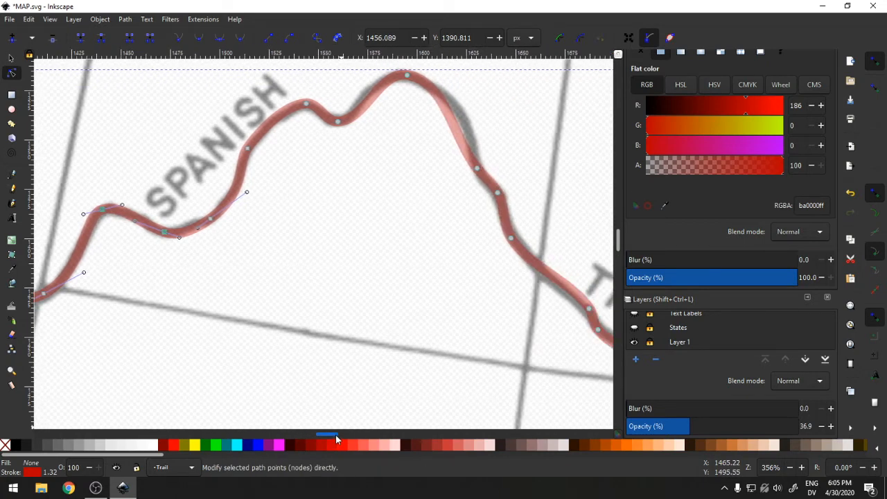
pyautogui.scroll(2, 475, 309)
pyautogui.hscroll(3, 337, 434)
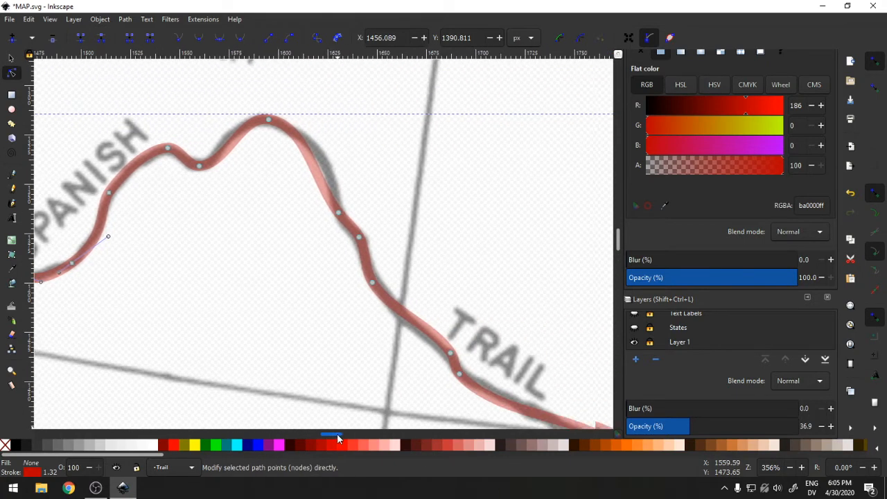
pyautogui.click(269, 120)
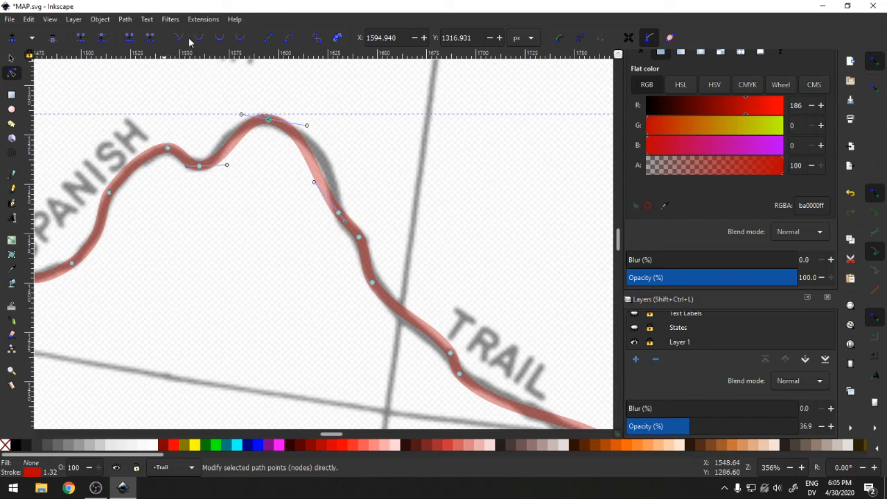
pyautogui.moveTo(241, 114); pyautogui.dragTo(214, 123)
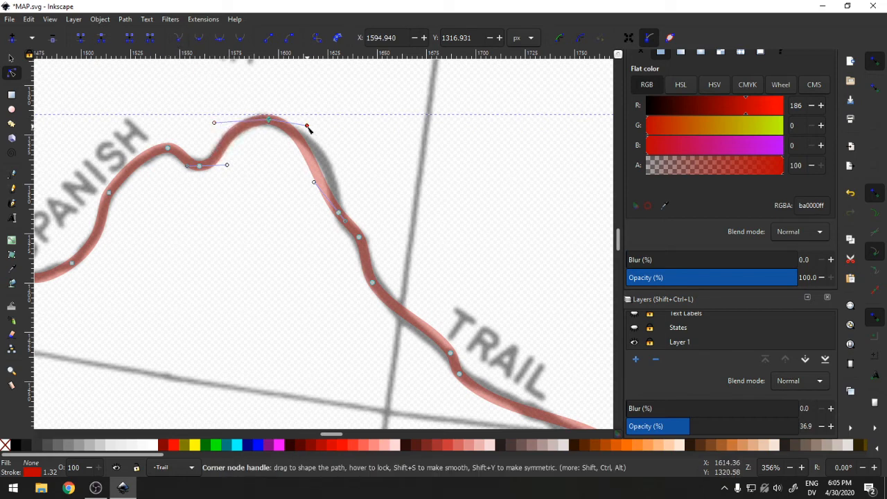
pyautogui.moveTo(306, 125); pyautogui.dragTo(325, 194)
pyautogui.moveTo(355, 162); pyautogui.dragTo(339, 142)
# Shift the trail node at the start of the TRAIL label onto the reference line and fine-tune the segment before it.
pyautogui.scroll(-1, 448, 299)
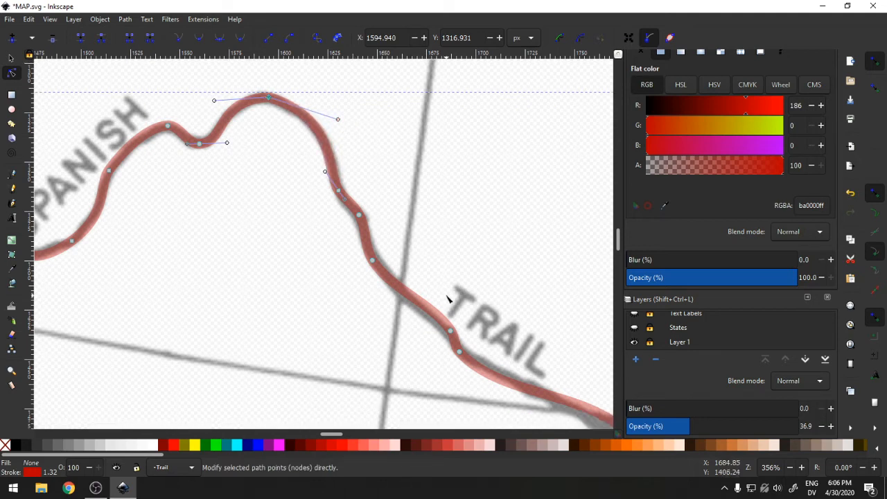
pyautogui.scroll(-1, 448, 300)
pyautogui.click(450, 310)
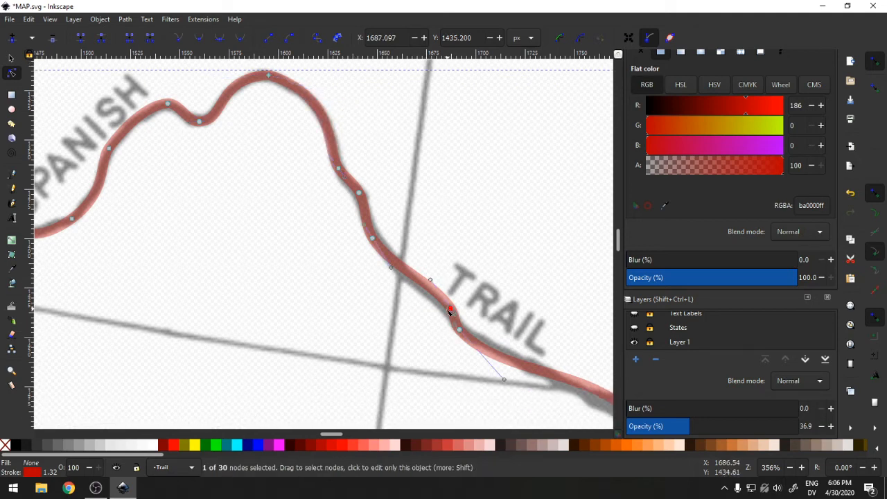
pyautogui.moveTo(450, 312); pyautogui.dragTo(446, 312)
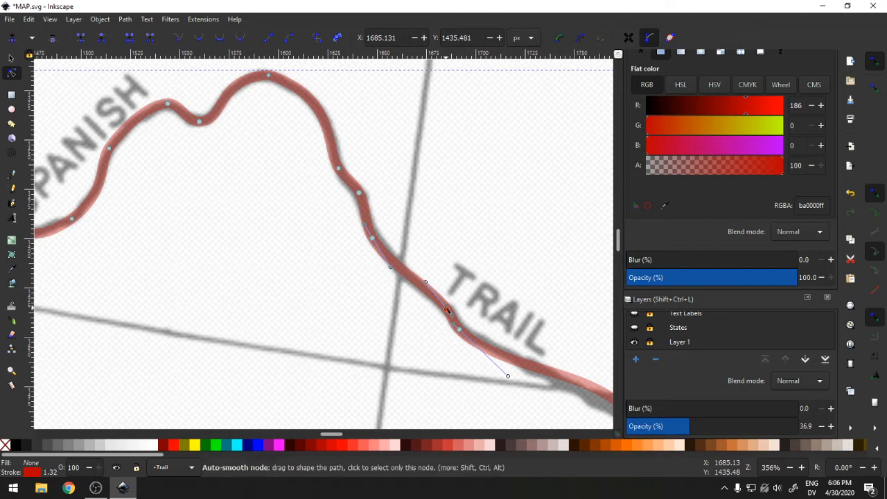
pyautogui.moveTo(392, 266); pyautogui.dragTo(392, 265)
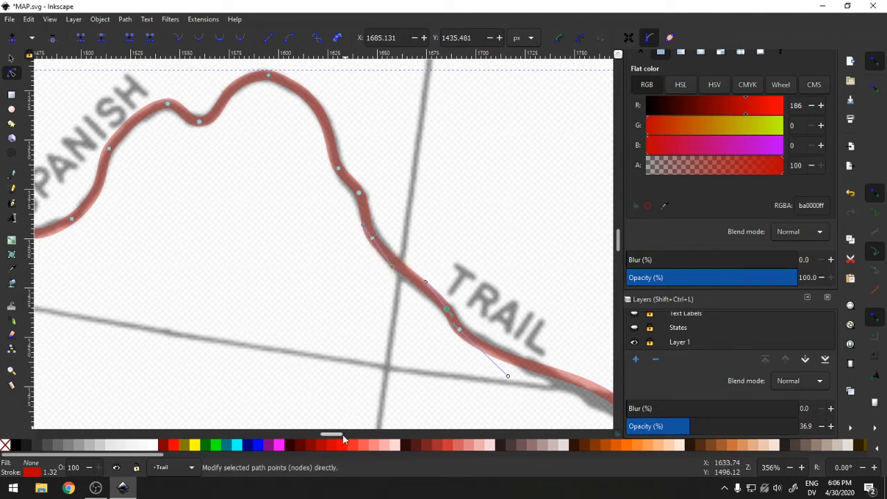
# Select the trail node at the bend between the TRAIL label and Santa Fe to reshape its curve.
pyautogui.hscroll(8, 343, 434)
pyautogui.scroll(-5, 506, 346)
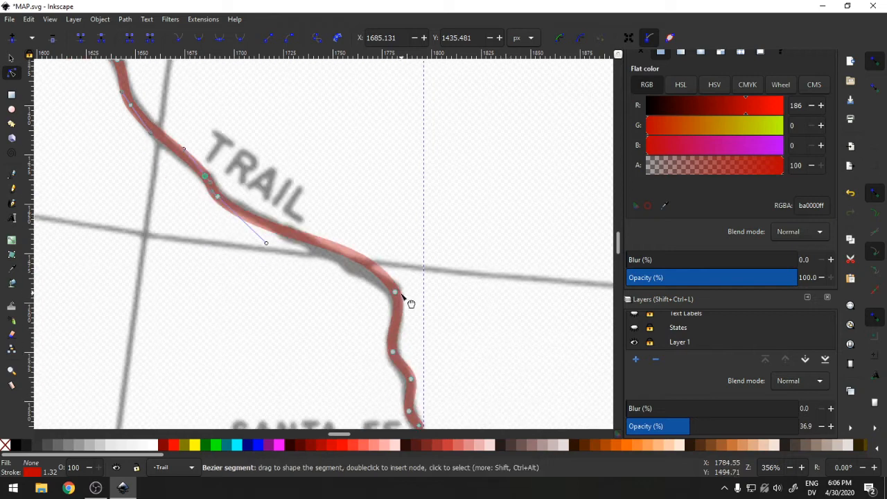
pyautogui.click(396, 292)
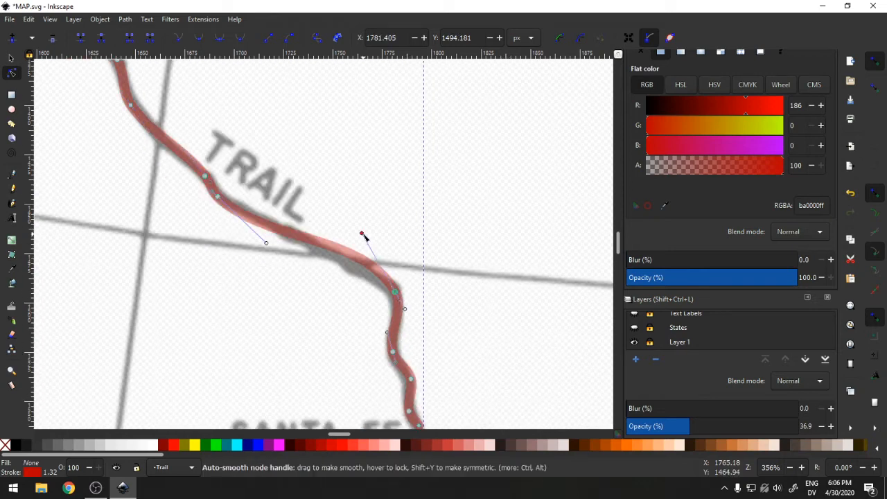
# Reshape the trail curve between the TRAIL label and Santa Fe by adjusting its node and handles to follow the traced map.
pyautogui.moveTo(363, 237); pyautogui.dragTo(341, 245)
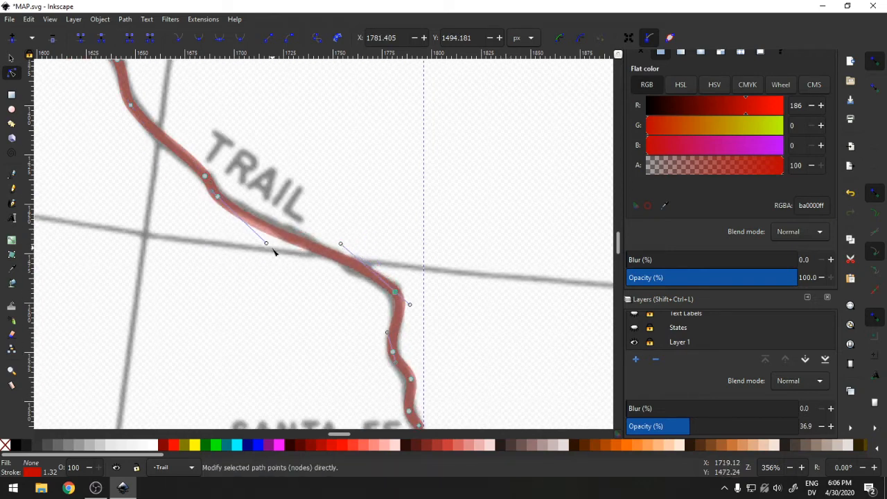
pyautogui.moveTo(266, 245); pyautogui.dragTo(247, 221)
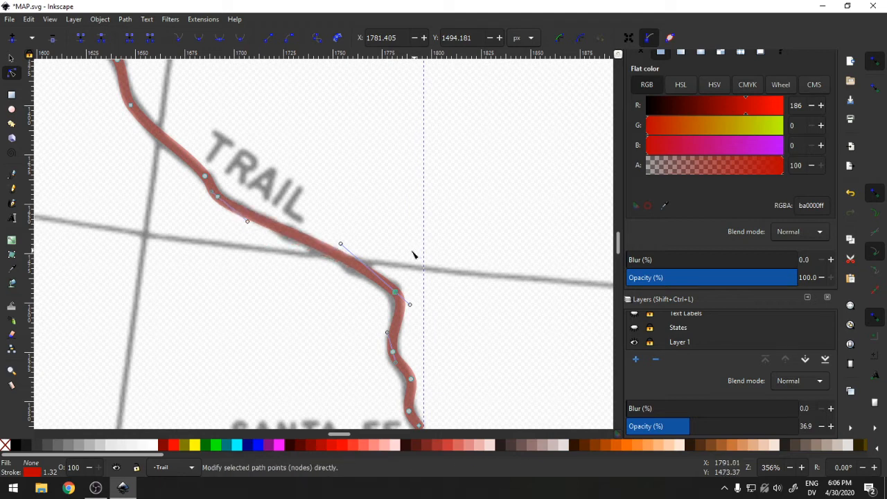
pyautogui.scroll(-3, 475, 315)
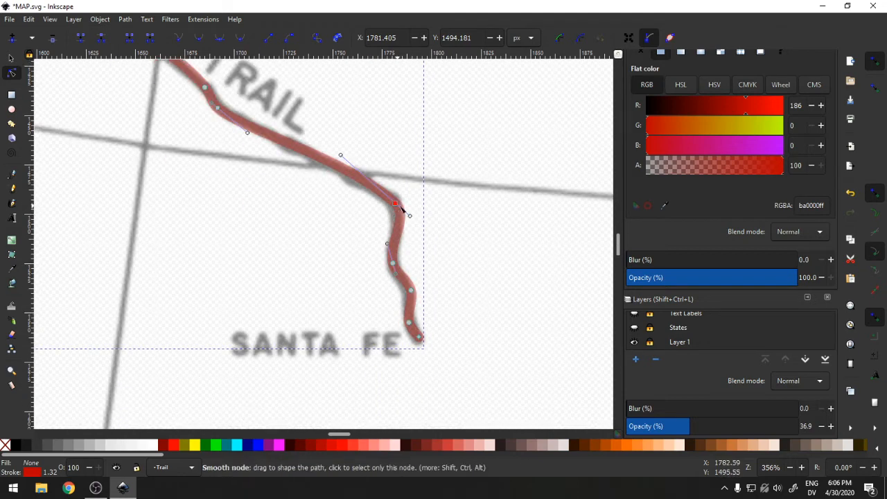
pyautogui.moveTo(398, 209); pyautogui.dragTo(393, 206)
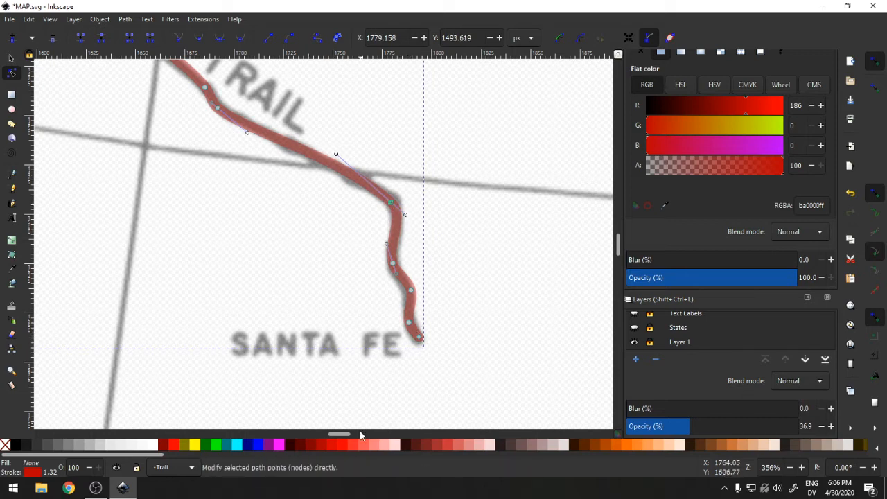
# Set the trail path's stroke color to black (000000ff).
pyautogui.hscroll(-10, 343, 432)
pyautogui.scroll(2, 371, 309)
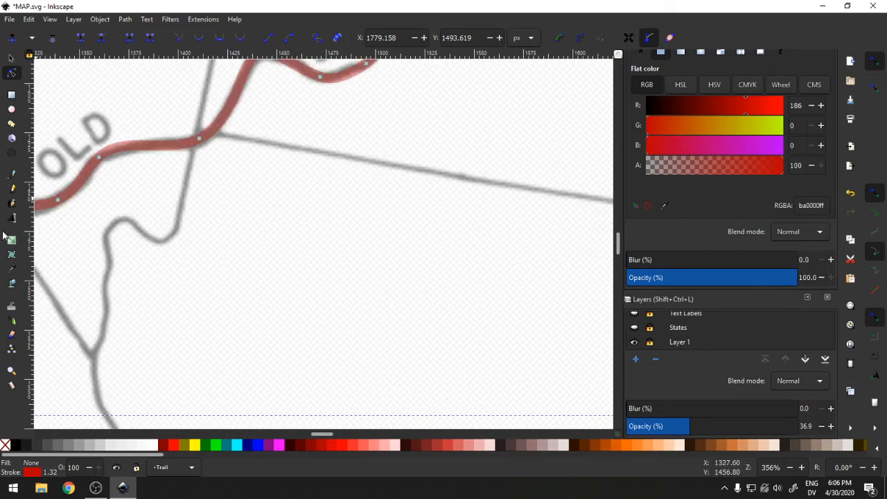
pyautogui.click(11, 371)
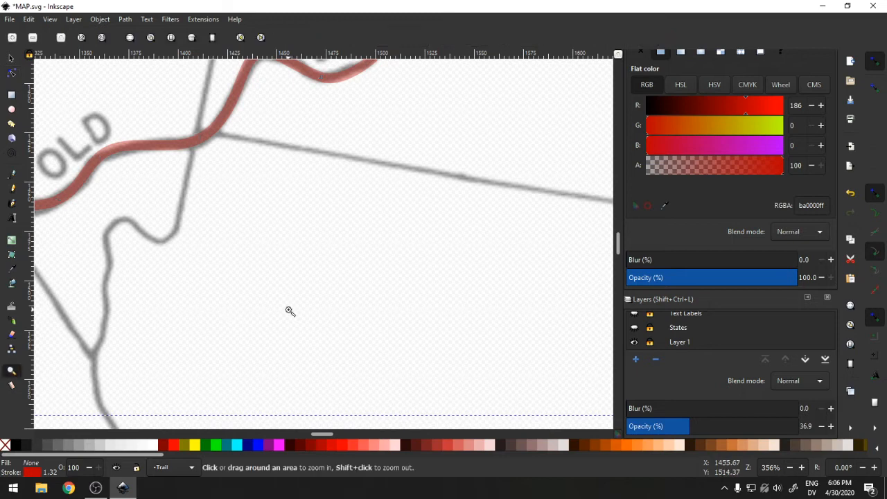
pyautogui.keyDown('shift'); pyautogui.click(332, 295); pyautogui.keyUp('shift')
pyautogui.keyDown('shift'); pyautogui.click(332, 294); pyautogui.keyUp('shift')
pyautogui.keyDown('shift'); pyautogui.click(332, 294); pyautogui.keyUp('shift')
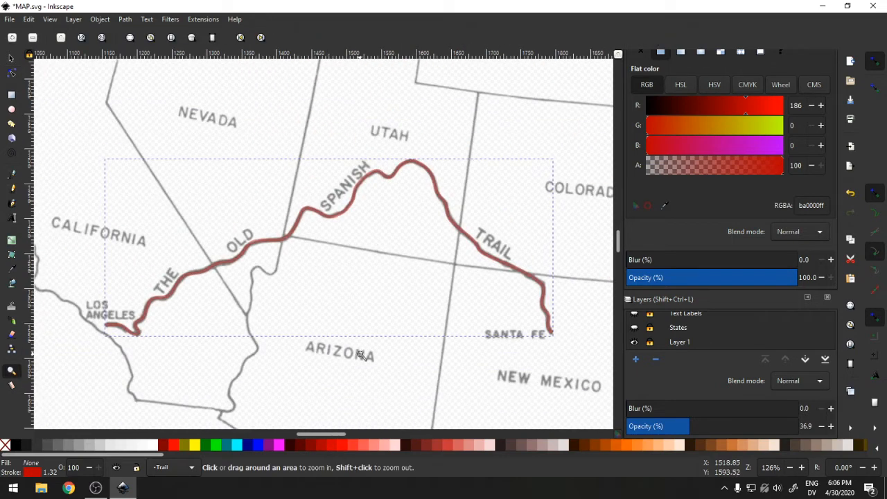
pyautogui.scroll(-1, 363, 355)
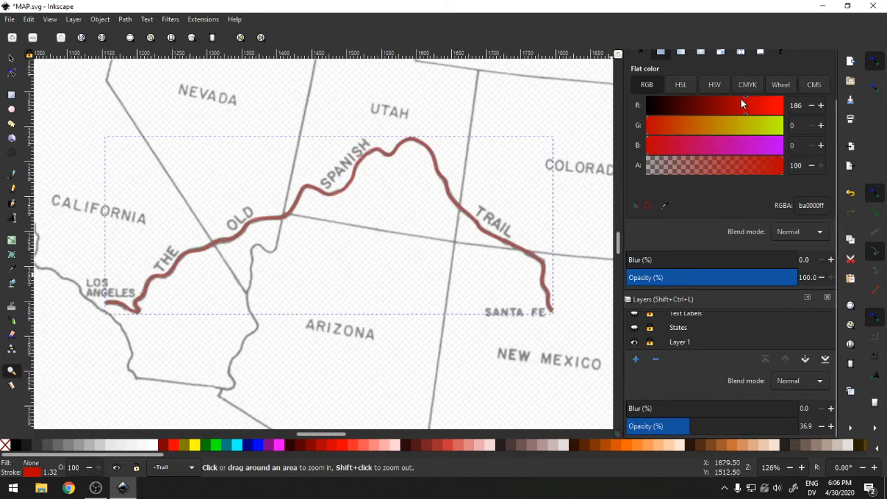
pyautogui.moveTo(745, 99); pyautogui.dragTo(630, 107)
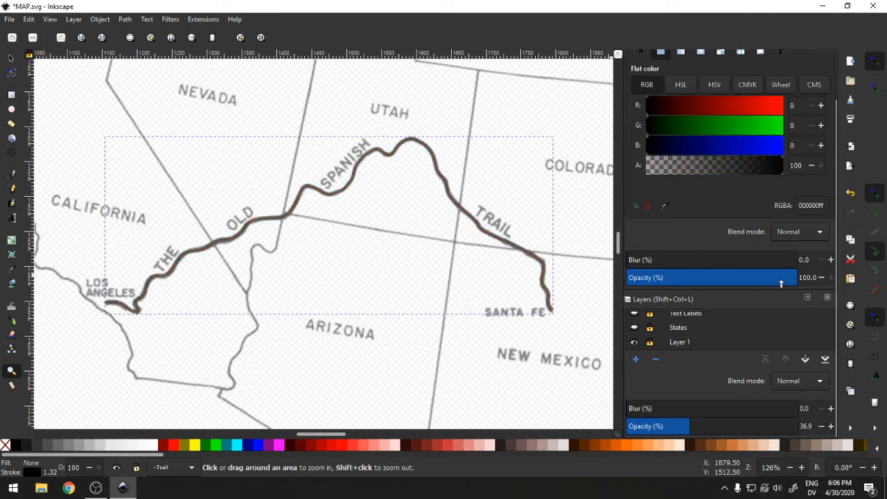
# Raise the Trail layer's opacity to 100% and deselect the trail path.
pyautogui.scroll(1, 689, 321)
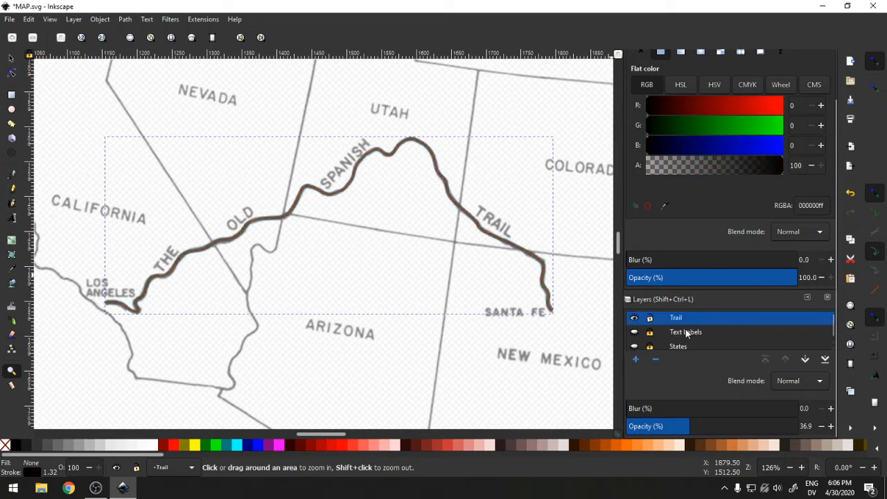
pyautogui.moveTo(683, 431); pyautogui.dragTo(808, 427)
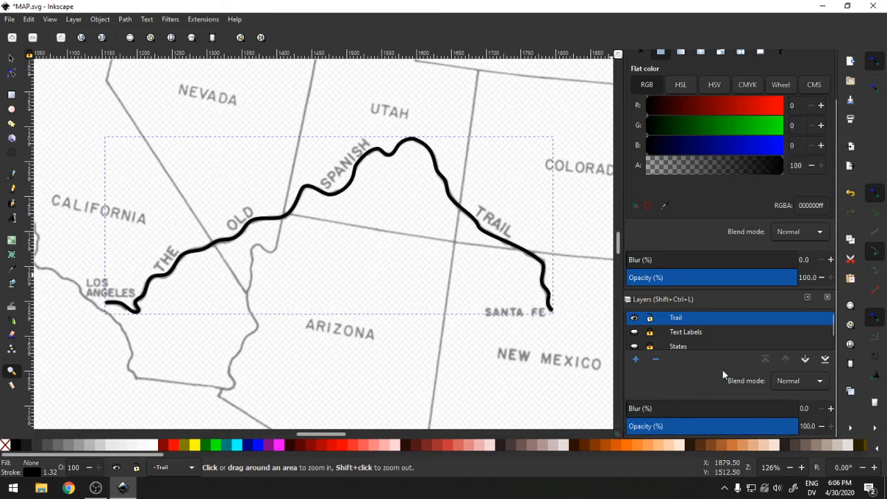
pyautogui.click(10, 61)
pyautogui.click(103, 395)
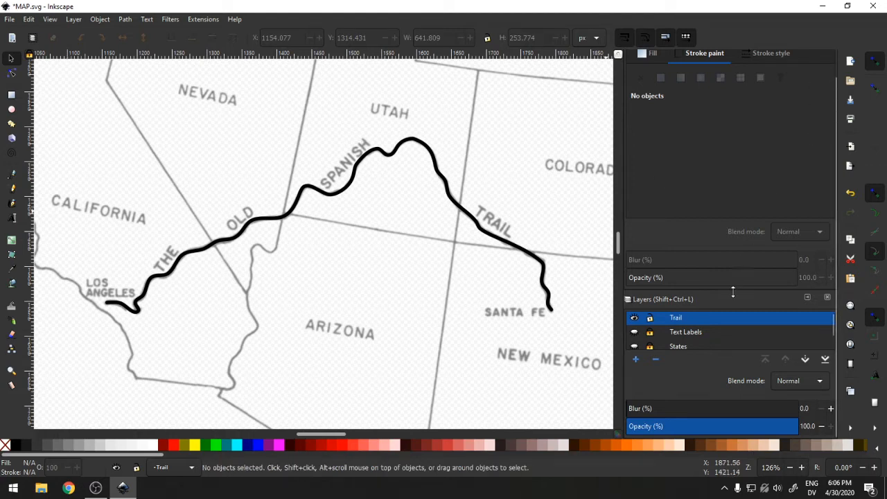
# Show the States and Text Labels layers and review the whole map with the black trail.
pyautogui.click(636, 344)
pyautogui.scroll(-1, 472, 298)
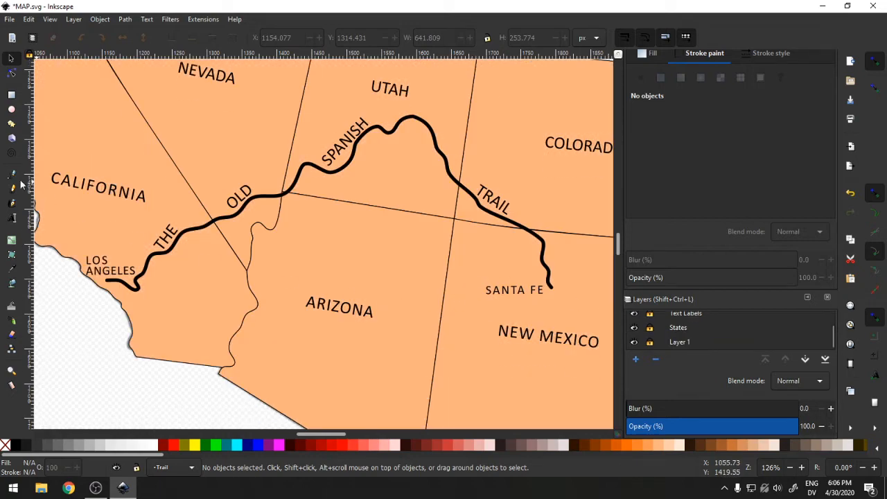
pyautogui.click(15, 372)
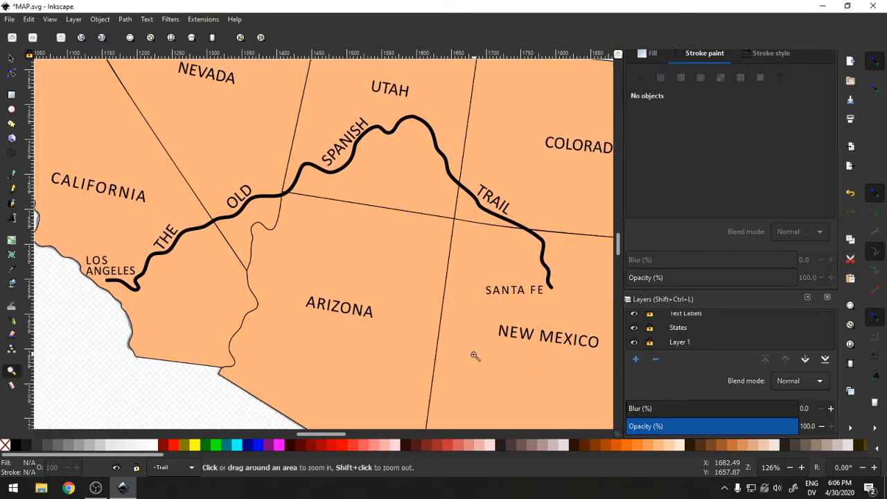
pyautogui.keyDown('shift'); pyautogui.click(420, 338); pyautogui.keyUp('shift')
pyautogui.keyDown('shift'); pyautogui.click(420, 338); pyautogui.keyUp('shift')
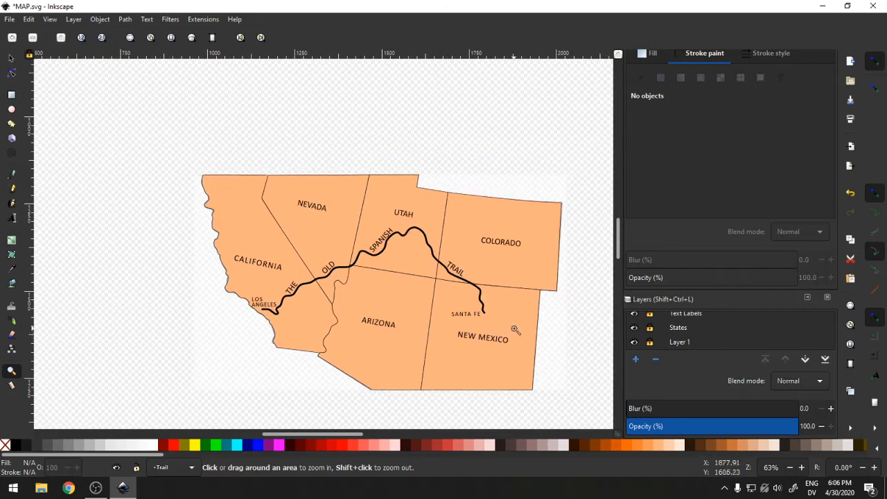
pyautogui.click(516, 332)
pyautogui.scroll(-1, 518, 334)
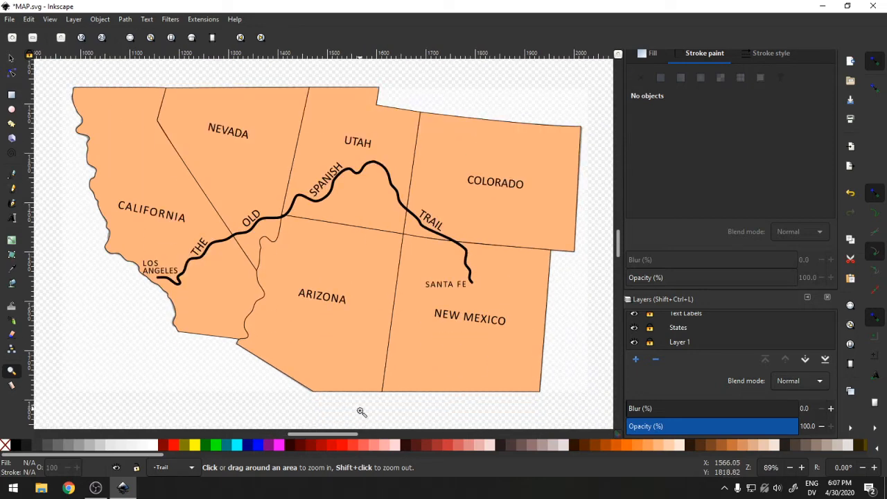
pyautogui.hscroll(2, 351, 432)
pyautogui.moveTo(352, 431); pyautogui.dragTo(351, 427)
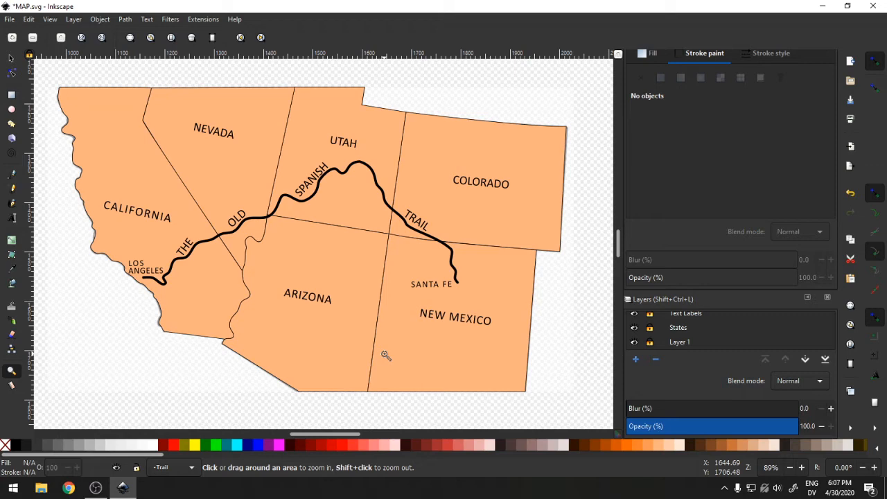
# Lock and duplicate the Trail layer, and hide the original.
pyautogui.scroll(1, 727, 347)
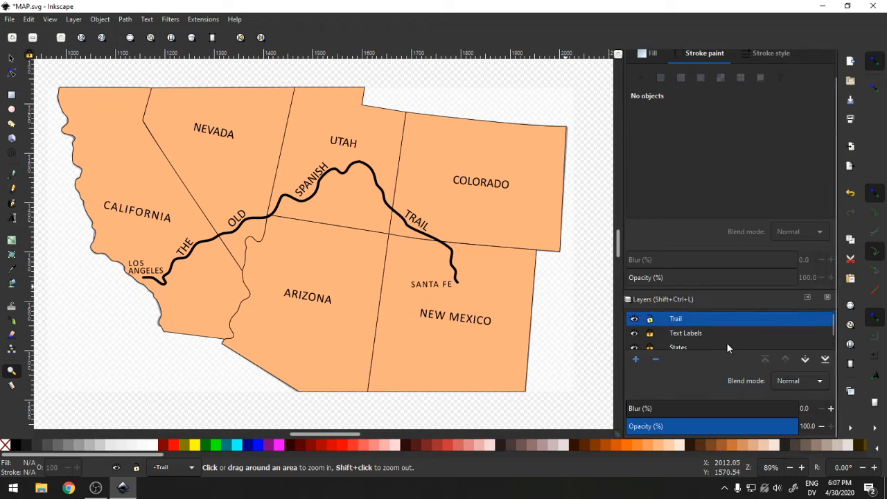
pyautogui.rightClick(667, 323)
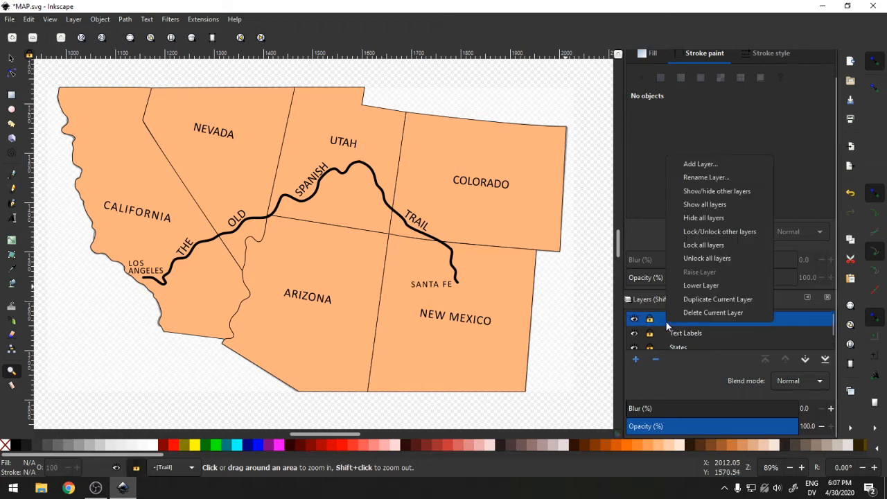
pyautogui.click(733, 302)
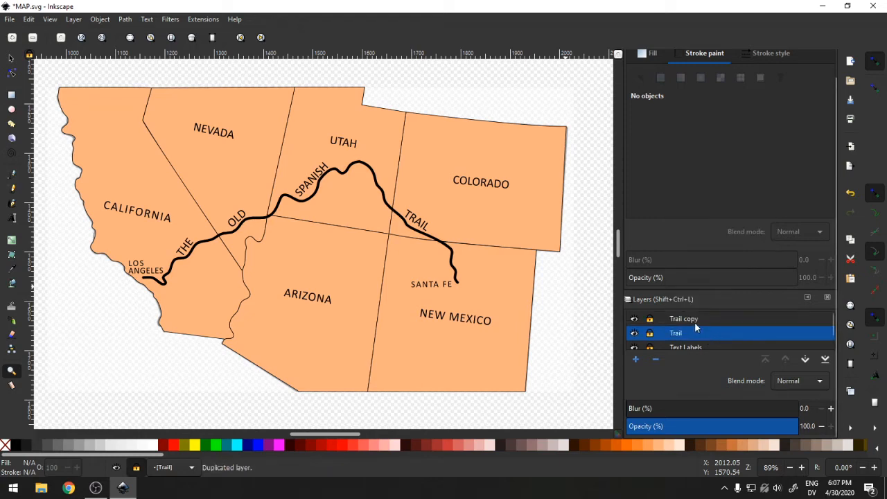
pyautogui.click(634, 332)
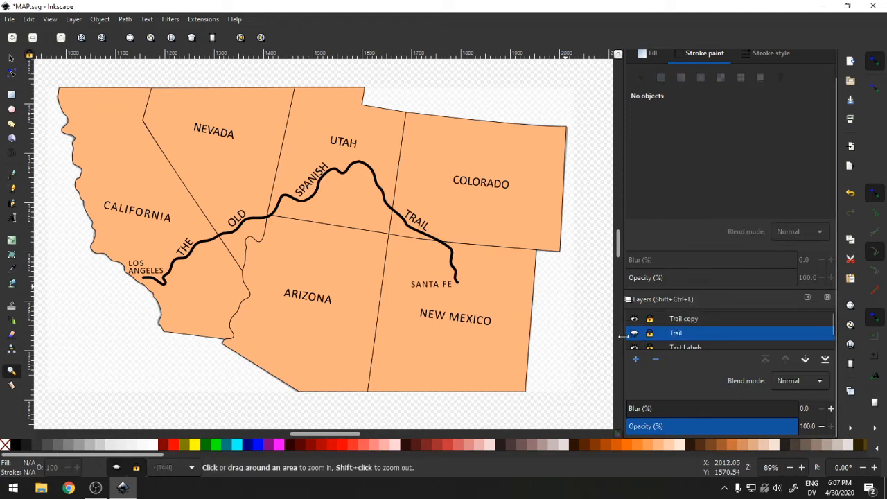
# Make the Trail copy layer current and select its trail path.
pyautogui.click(686, 320)
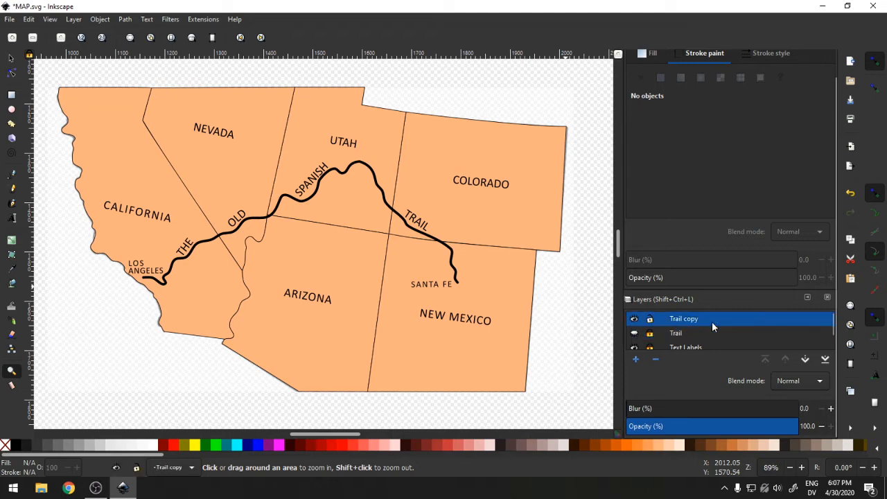
pyautogui.click(11, 59)
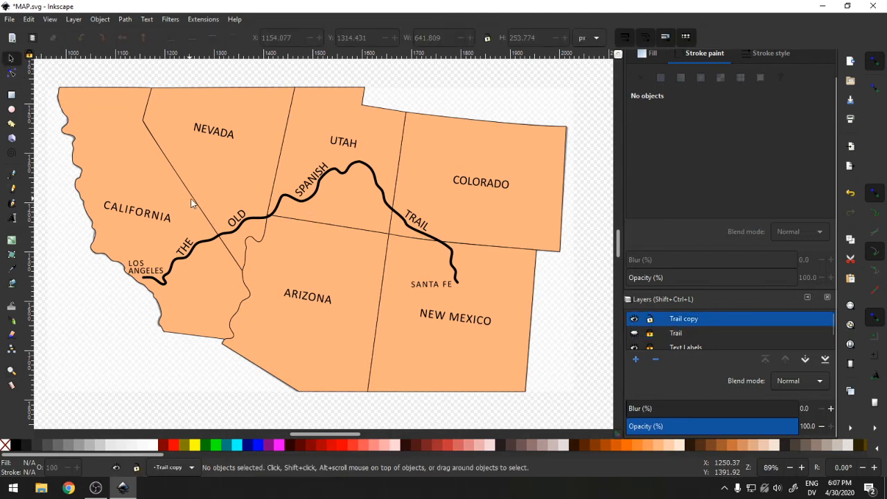
pyautogui.click(258, 217)
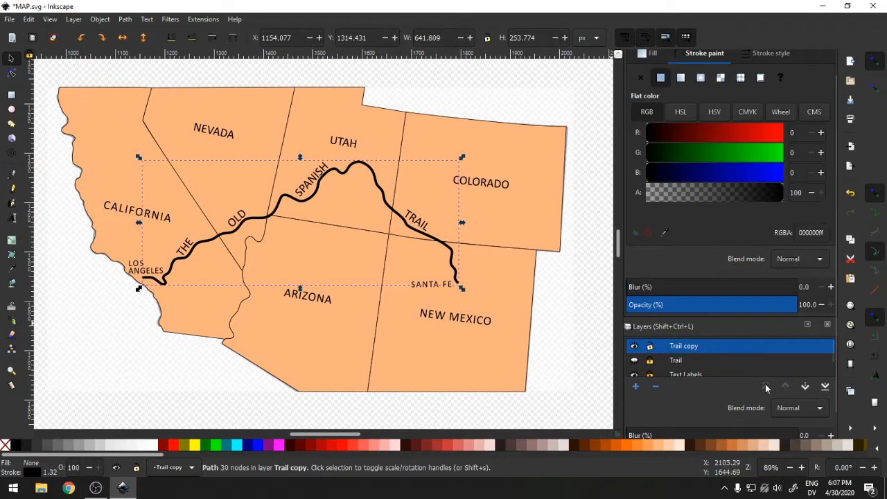
# Hide the Text Labels and States layers so only the traced reference map lies beneath the trail.
pyautogui.scroll(-2, 664, 364)
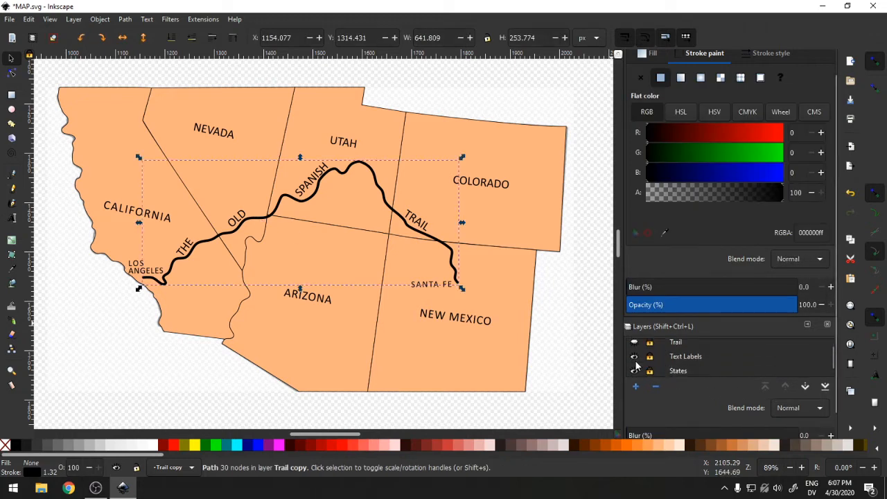
pyautogui.click(636, 358)
pyautogui.click(635, 371)
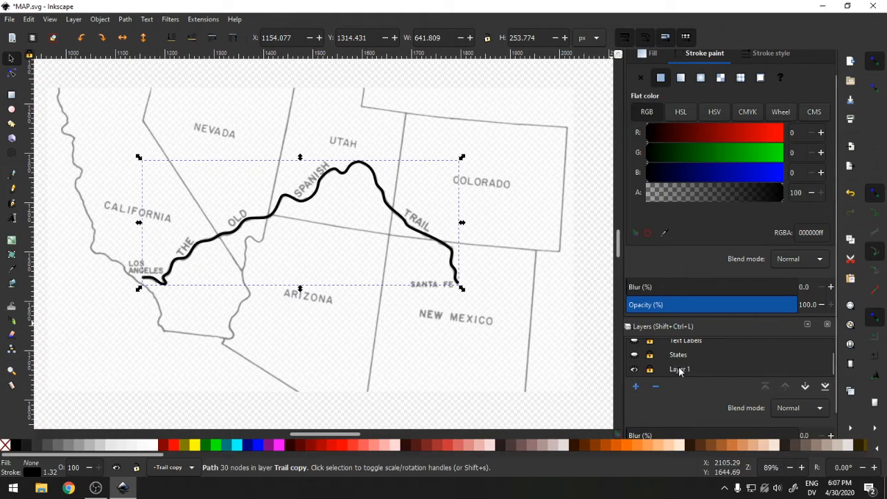
pyautogui.scroll(3, 686, 365)
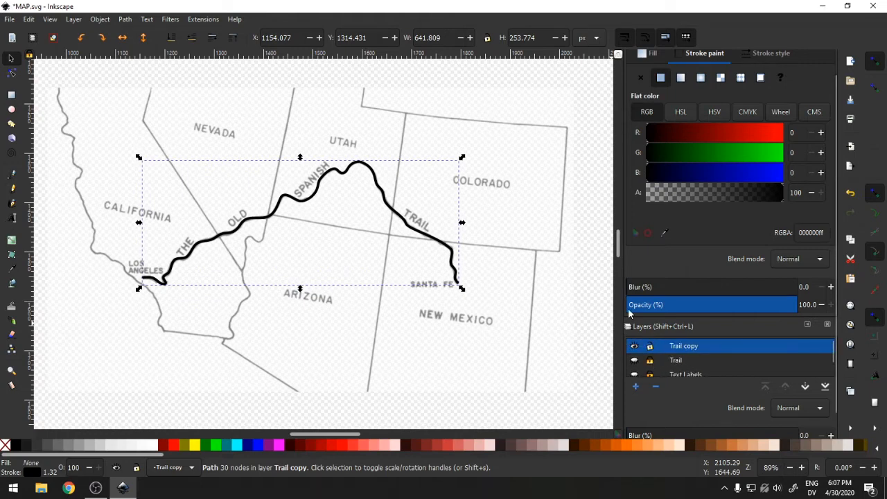
# Lower the Trail copy layer's opacity to 13.5%.
pyautogui.click(11, 371)
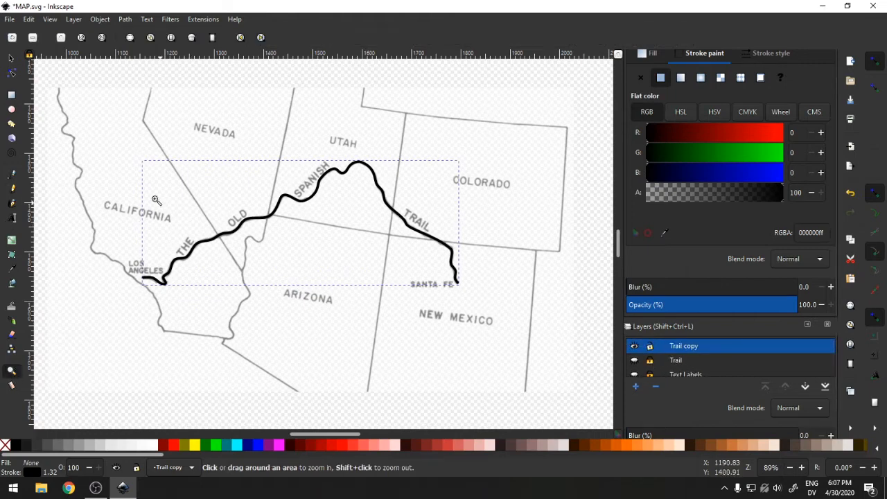
pyautogui.moveTo(139, 165); pyautogui.dragTo(299, 271)
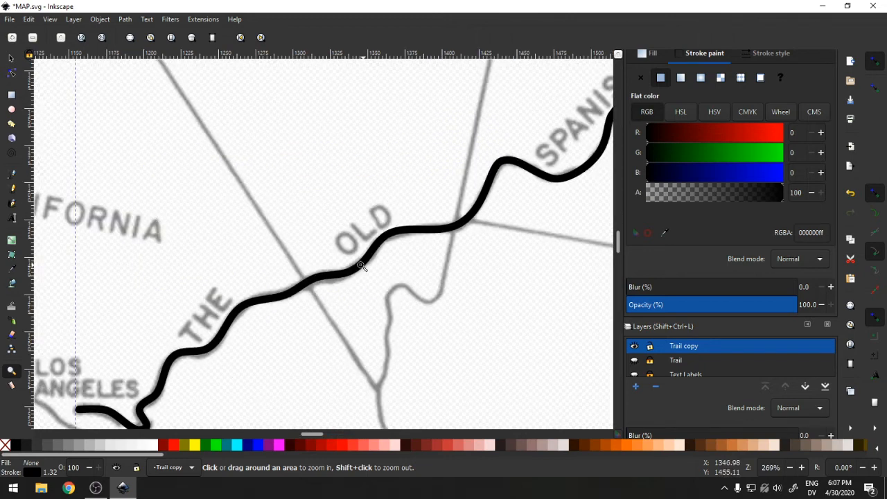
pyautogui.scroll(-1, 273, 365)
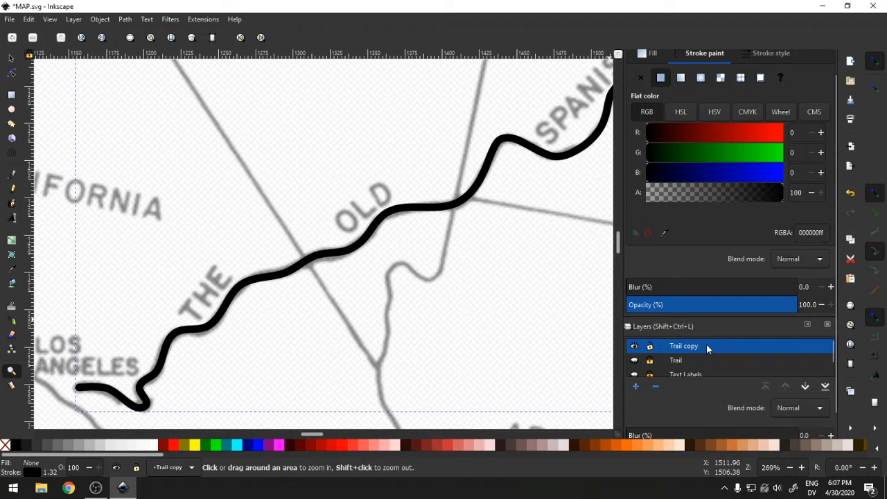
pyautogui.scroll(-2, 743, 364)
pyautogui.scroll(-1, 722, 389)
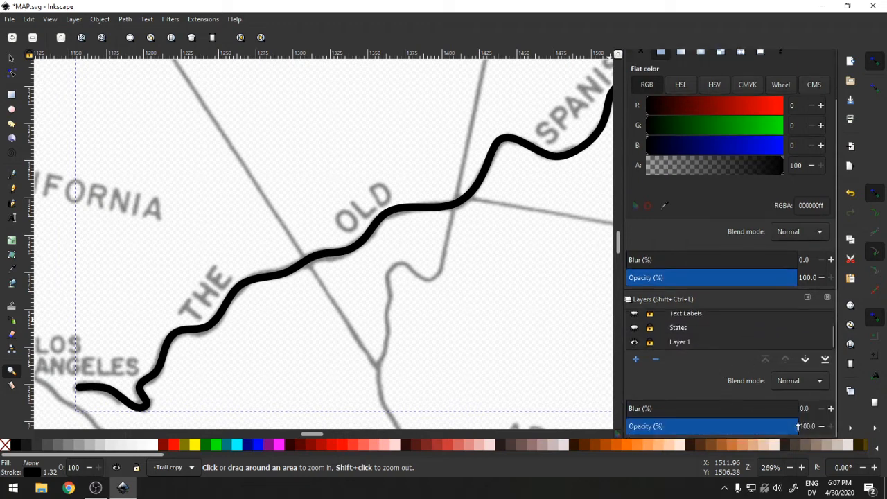
pyautogui.moveTo(798, 427); pyautogui.dragTo(648, 428)
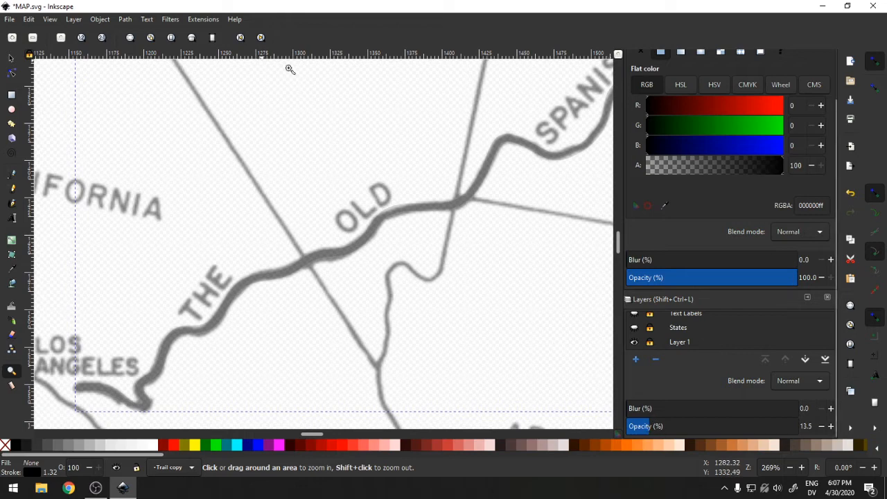
# Activate node editing on the copied trail path and set its stroke's red value to 185.
pyautogui.scroll(2, 686, 324)
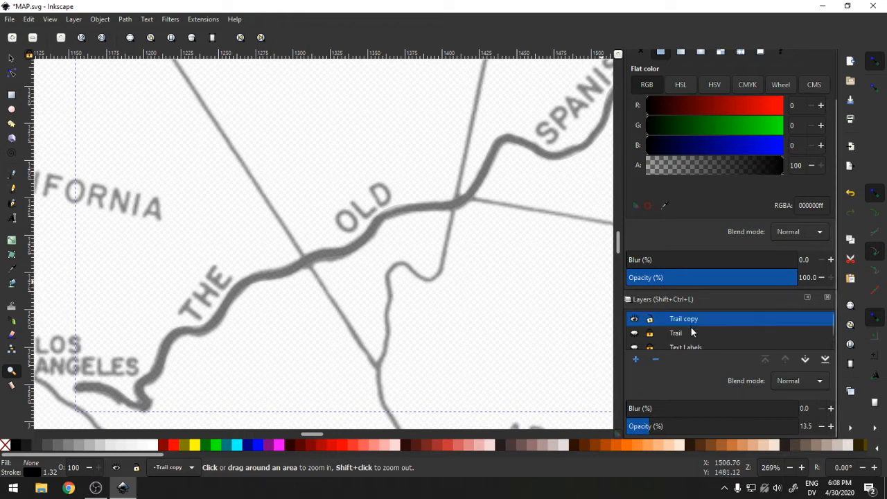
pyautogui.click(12, 73)
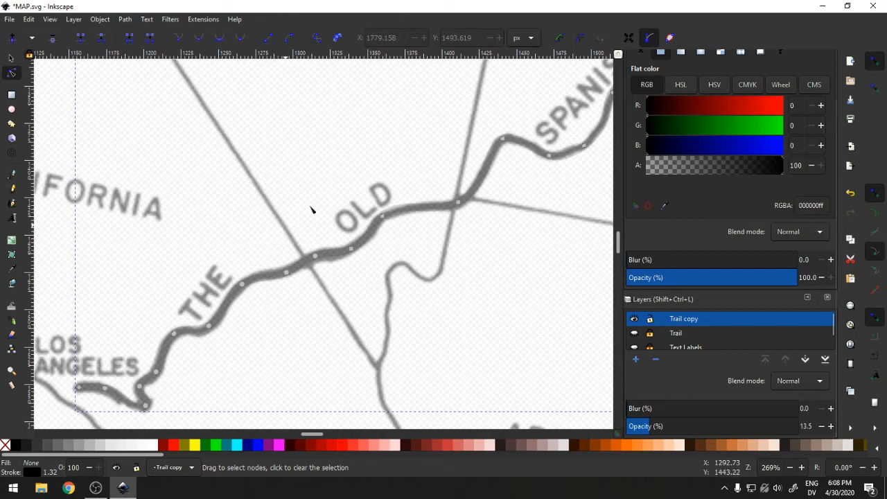
pyautogui.click(747, 105)
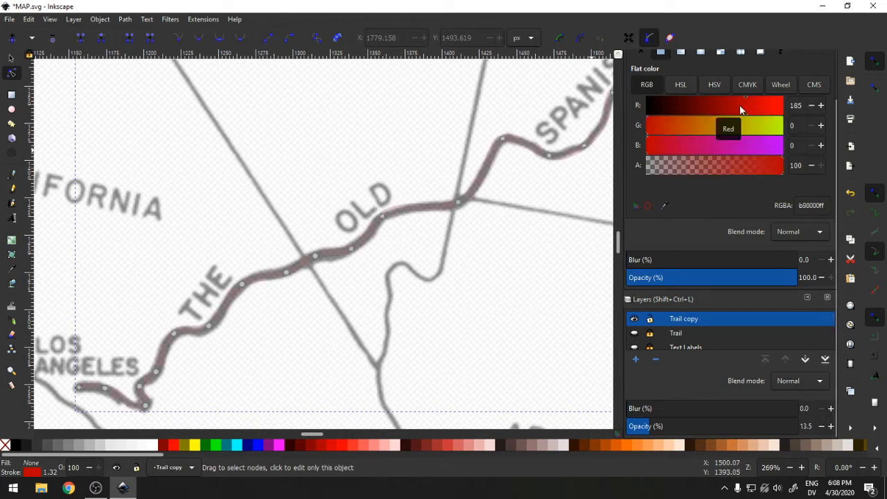
# Set the copied trail stroke's red value to 243 and raise the Trail copy layer's opacity to 17.3%.
pyautogui.moveTo(739, 106)
pyautogui.mouseDown()
pyautogui.moveTo(691, 108)
pyautogui.moveTo(777, 111)
pyautogui.mouseUp()
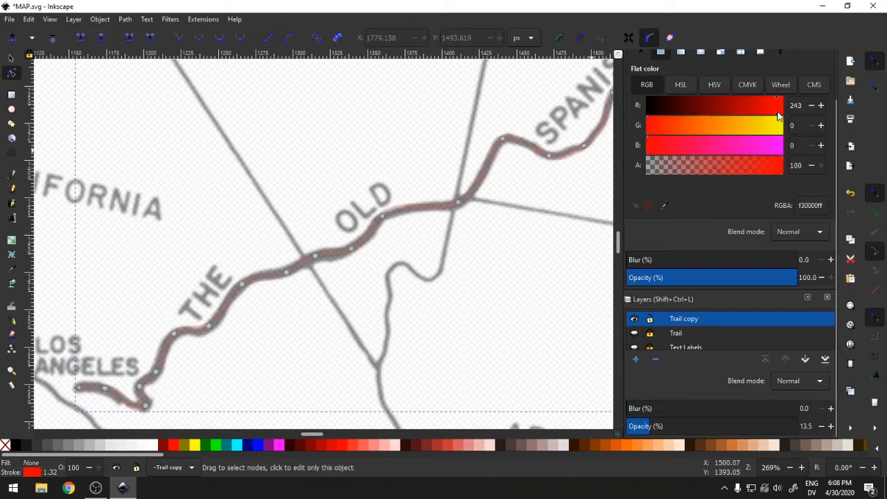
pyautogui.moveTo(657, 433)
pyautogui.mouseDown()
pyautogui.moveTo(679, 427)
pyautogui.moveTo(656, 430)
pyautogui.mouseUp()
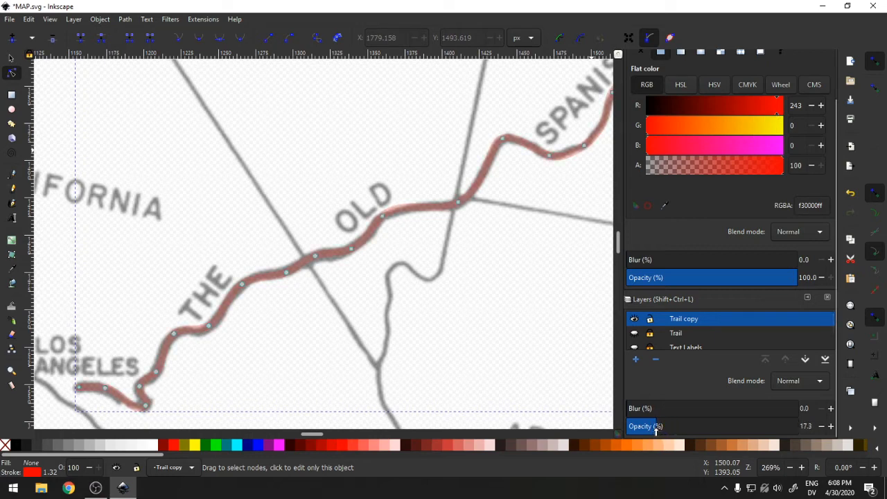
pyautogui.click(211, 20)
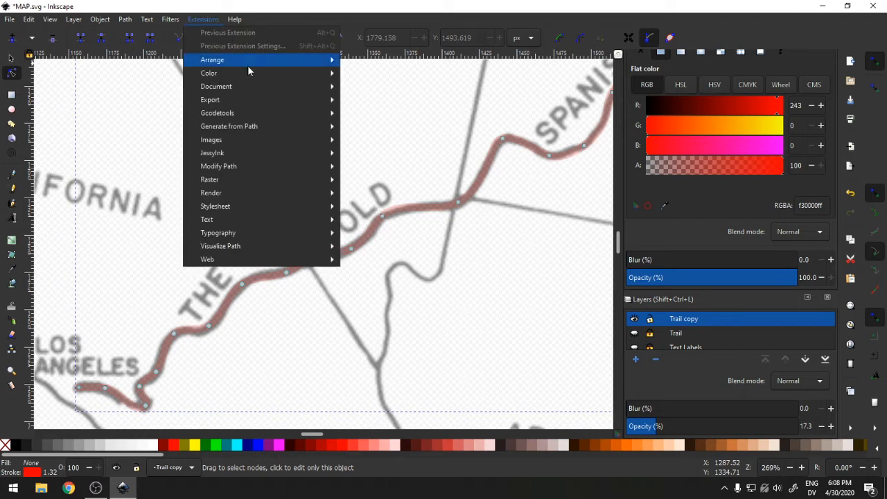
pyautogui.moveTo(248, 66)
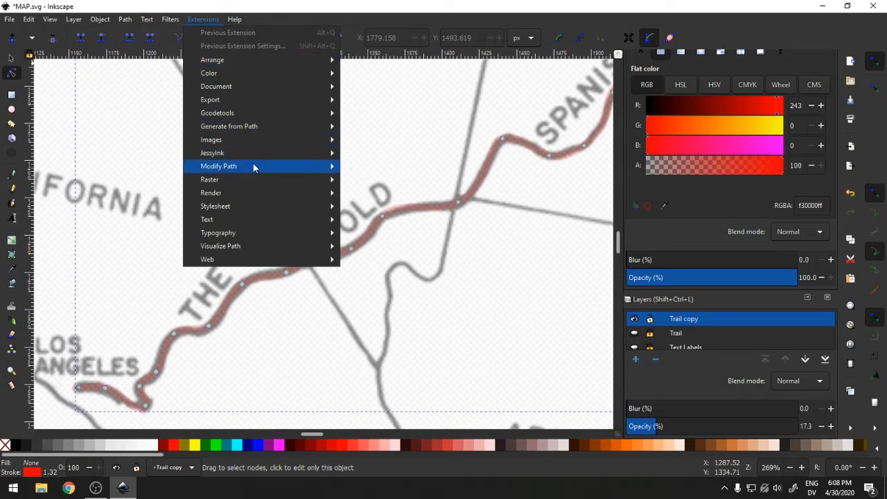
pyautogui.moveTo(254, 167)
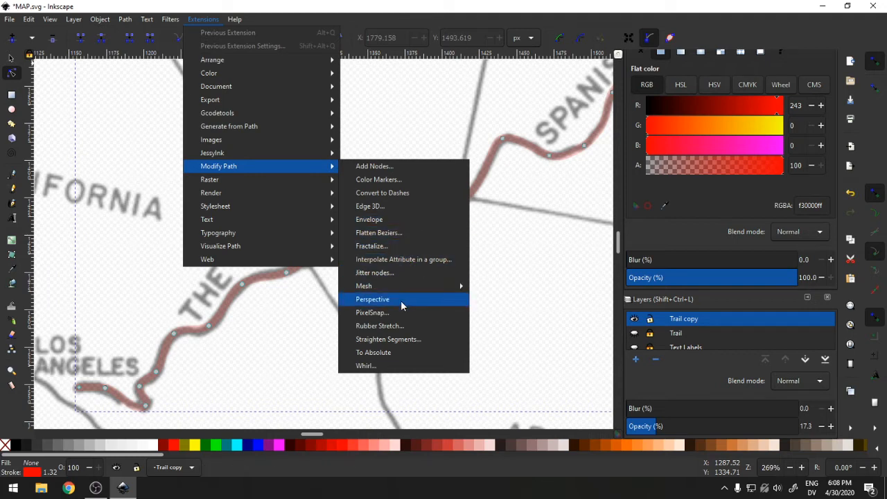
pyautogui.moveTo(421, 291)
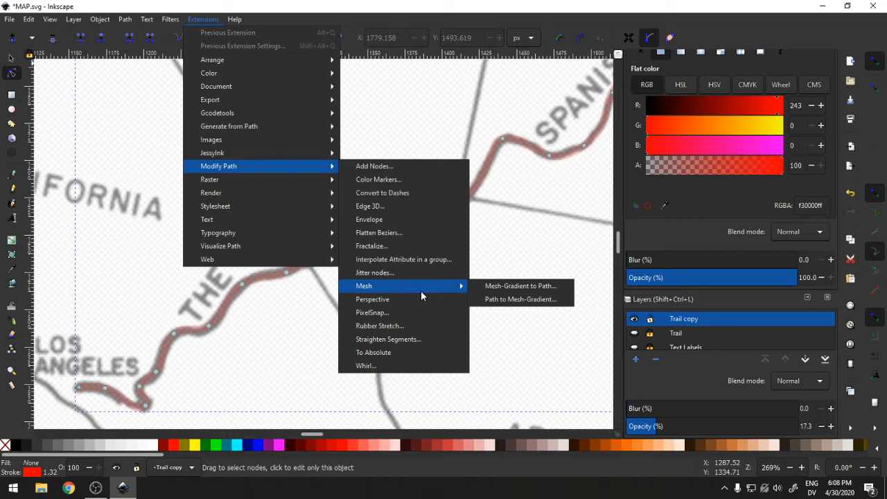
pyautogui.moveTo(166, 22)
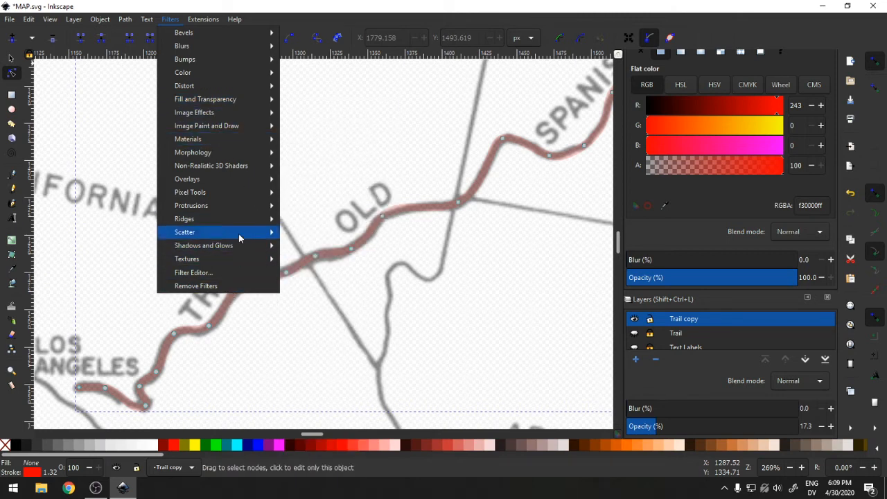
pyautogui.moveTo(217, 192)
pyautogui.moveTo(221, 116)
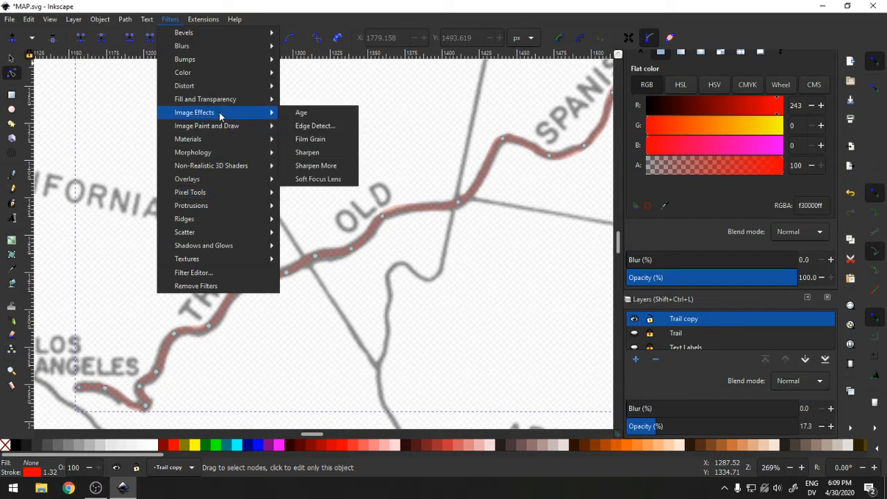
# Turn on the path outline display for the copied trail path.
pyautogui.click(673, 40)
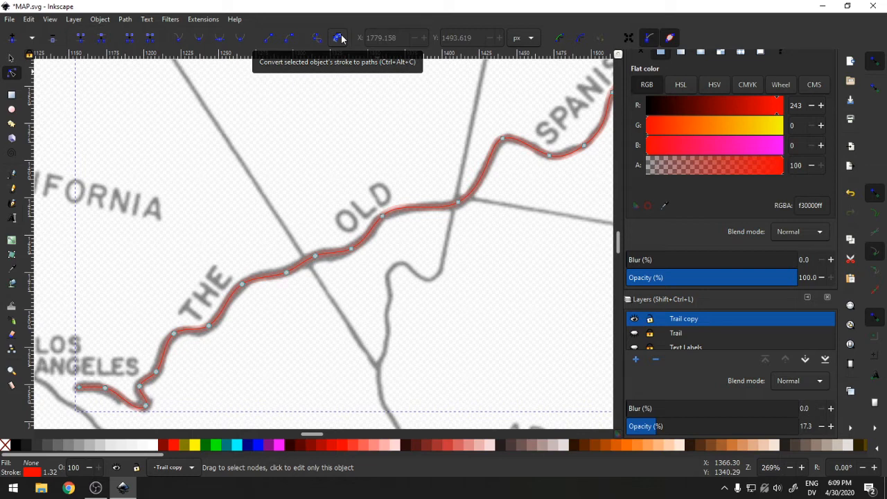
pyautogui.click(215, 21)
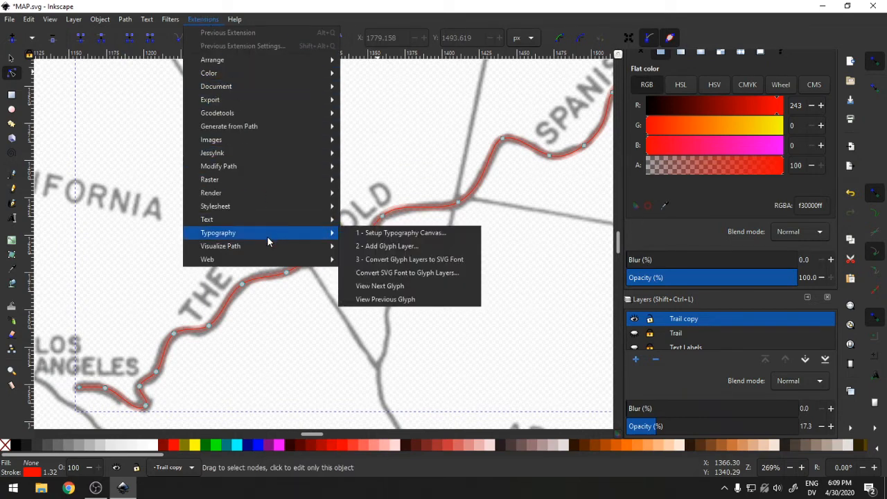
pyautogui.moveTo(274, 251)
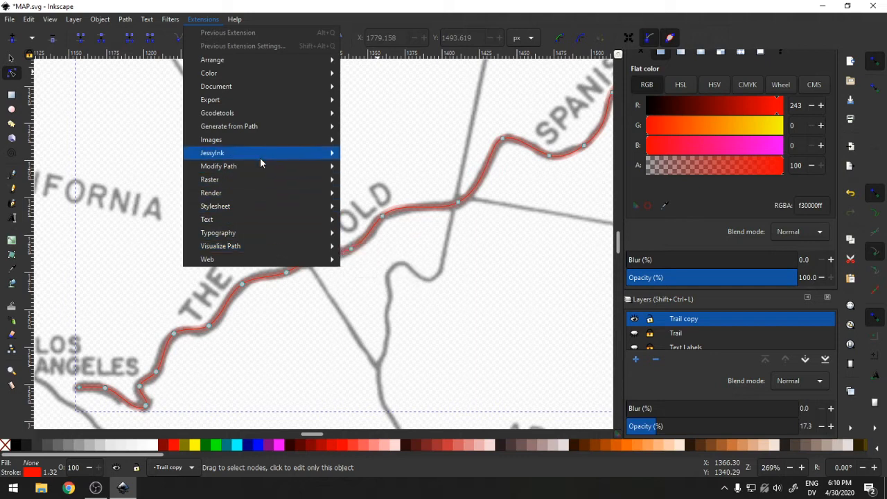
pyautogui.moveTo(260, 157)
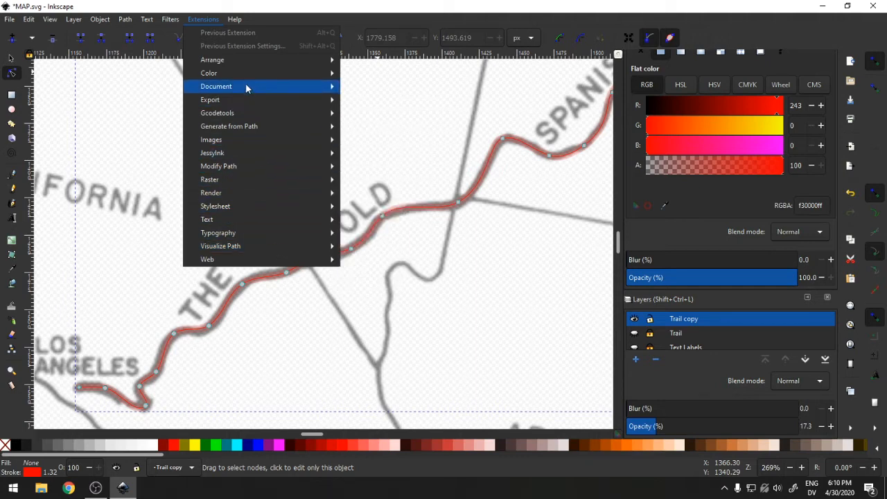
pyautogui.moveTo(245, 70)
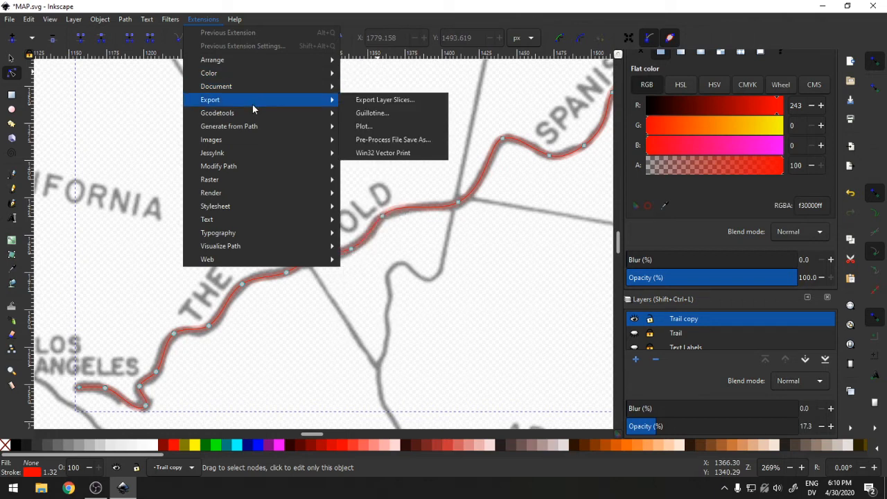
pyautogui.moveTo(256, 111)
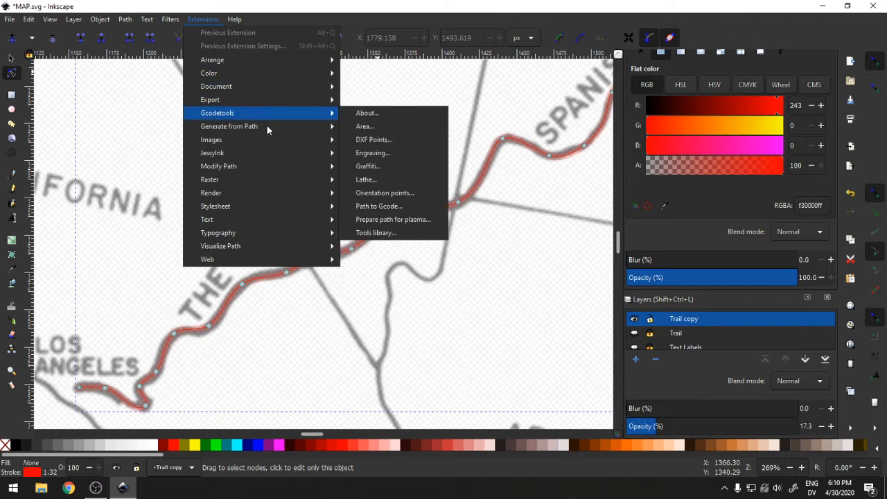
pyautogui.moveTo(243, 126)
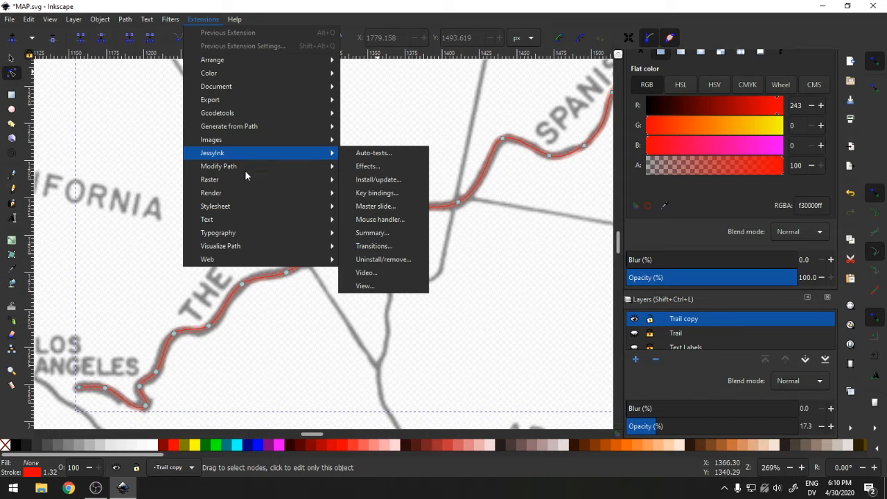
pyautogui.moveTo(219, 169)
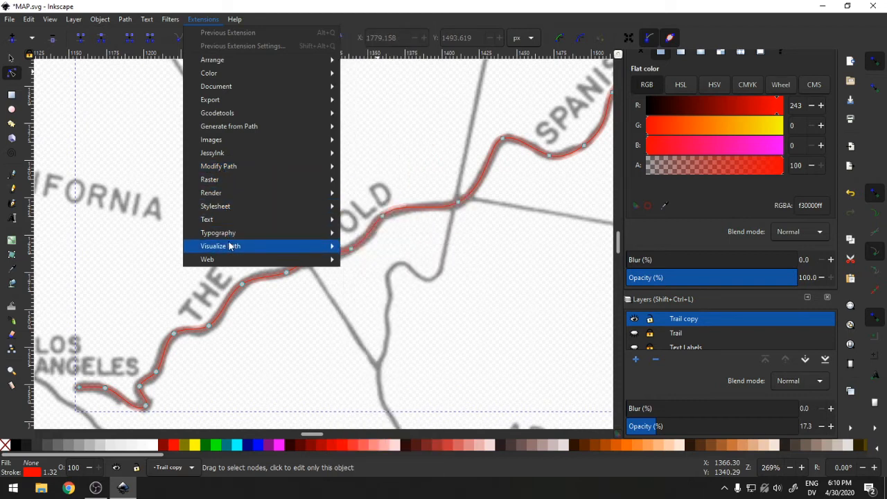
pyautogui.moveTo(231, 248)
pyautogui.moveTo(234, 265)
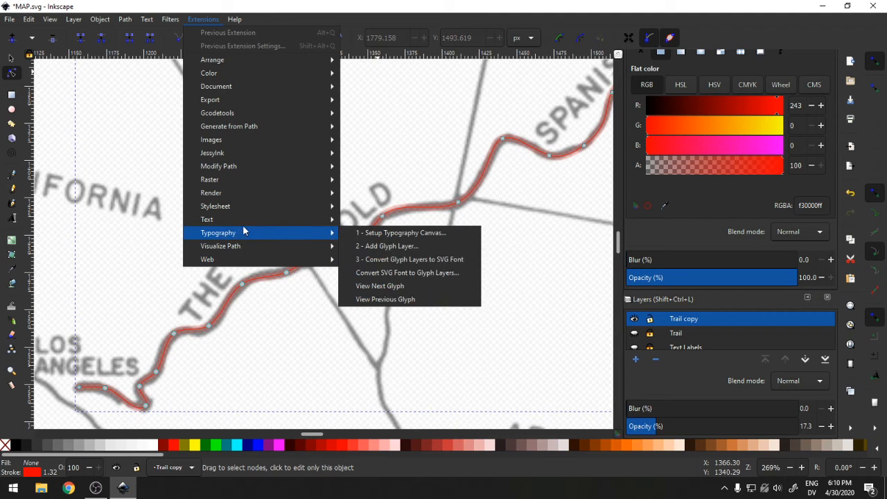
pyautogui.click(398, 149)
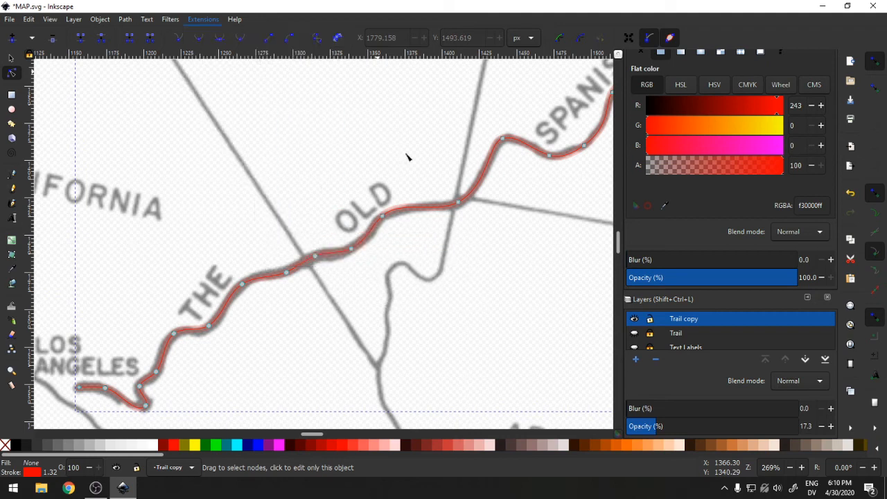
# Convert the copied trail's stroke to a path so both of its edges have editable nodes.
pyautogui.click(338, 38)
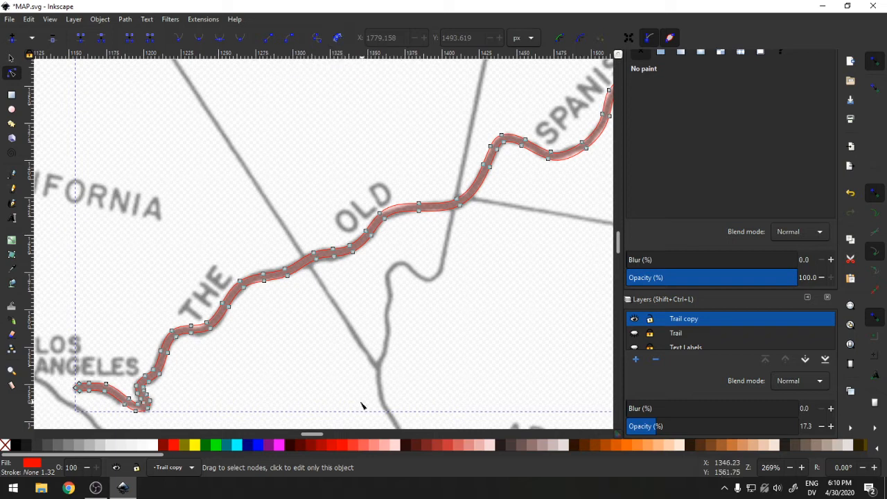
pyautogui.scroll(-3, 313, 337)
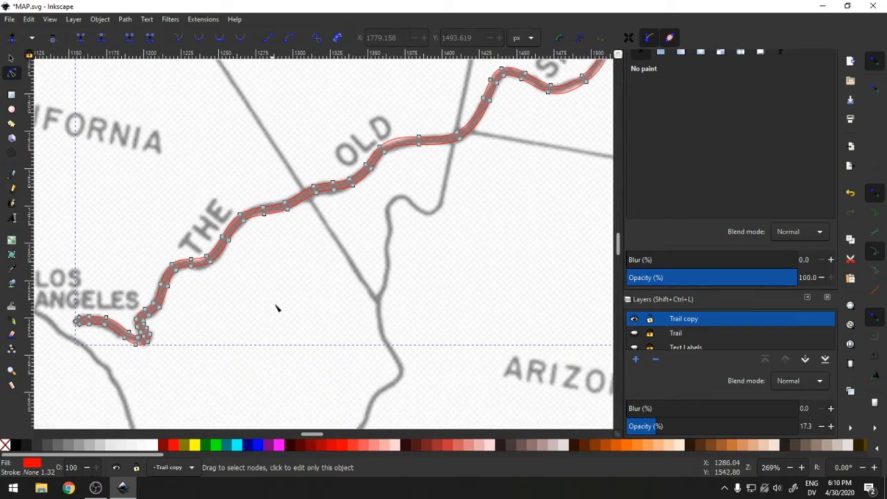
pyautogui.scroll(3, 440, 259)
pyautogui.scroll(-3, 412, 322)
# Move the lower-edge node just right of the state-line crossing below OLD outward to the reference trail's edge.
pyautogui.click(12, 371)
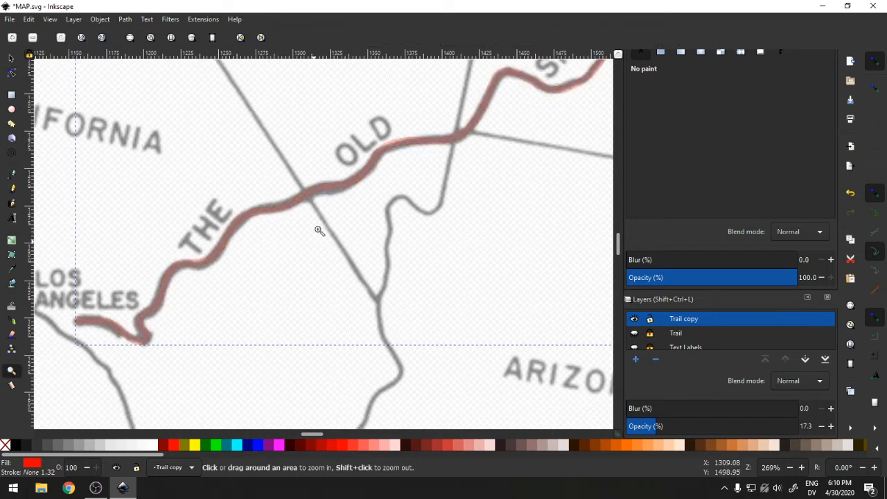
pyautogui.moveTo(280, 163); pyautogui.dragTo(392, 231)
pyautogui.click(11, 60)
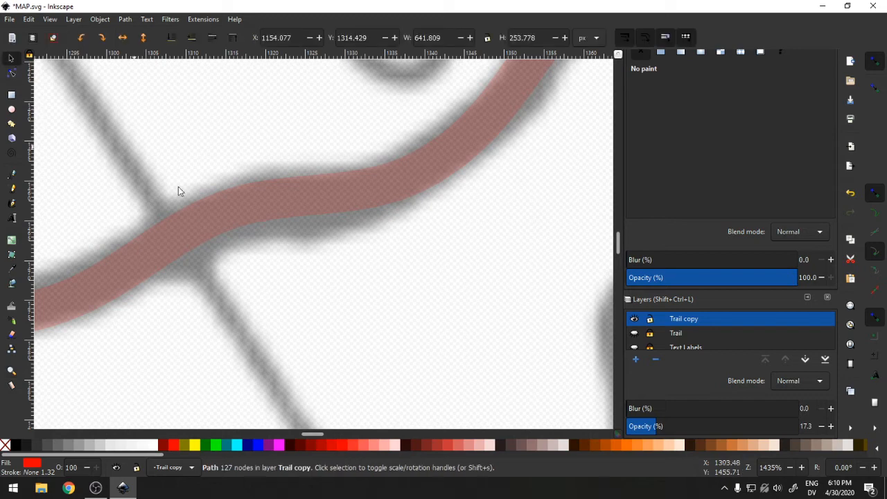
pyautogui.click(11, 73)
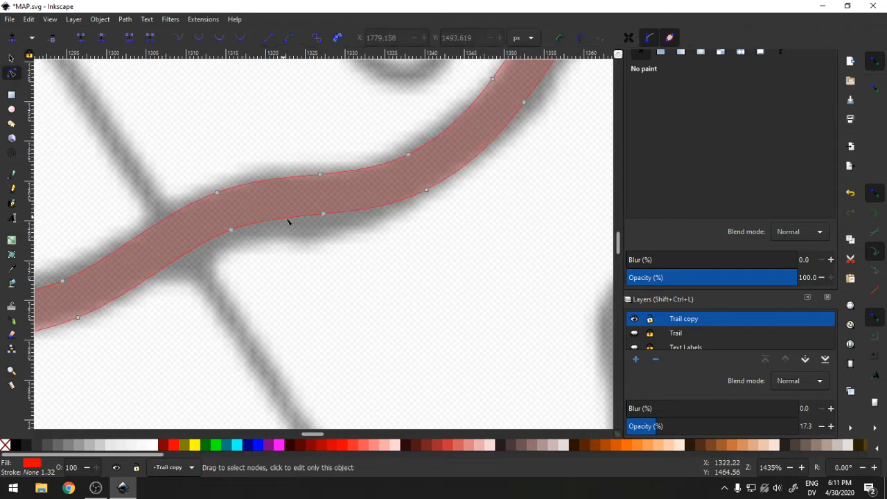
pyautogui.click(323, 214)
pyautogui.moveTo(324, 221); pyautogui.dragTo(323, 233)
pyautogui.moveTo(234, 230); pyautogui.dragTo(224, 245)
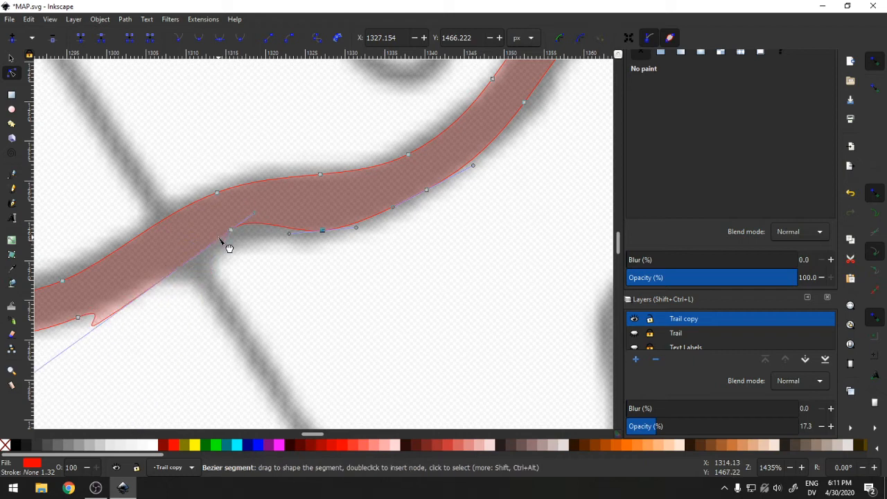
pyautogui.click(27, 19)
pyautogui.click(43, 32)
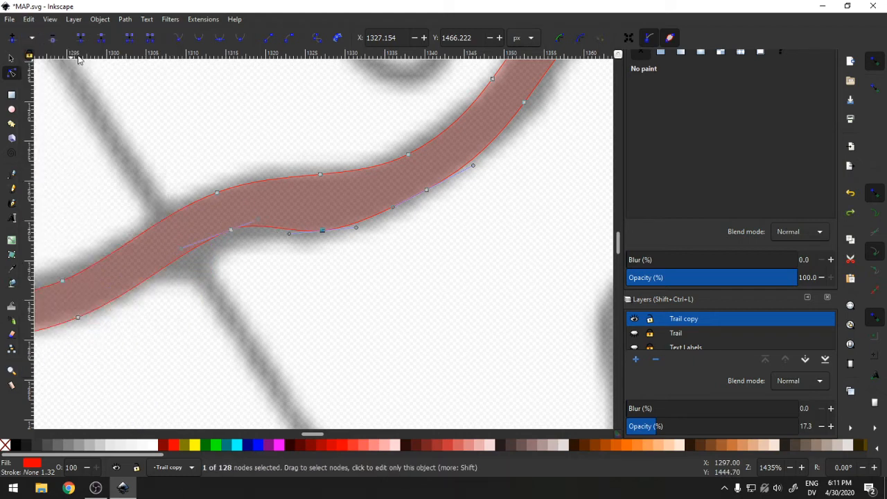
# Move the lower-edge node at the state-line crossing and three nearby upper-edge nodes outward to match the reference trail's thickness.
pyautogui.moveTo(233, 235); pyautogui.dragTo(222, 252)
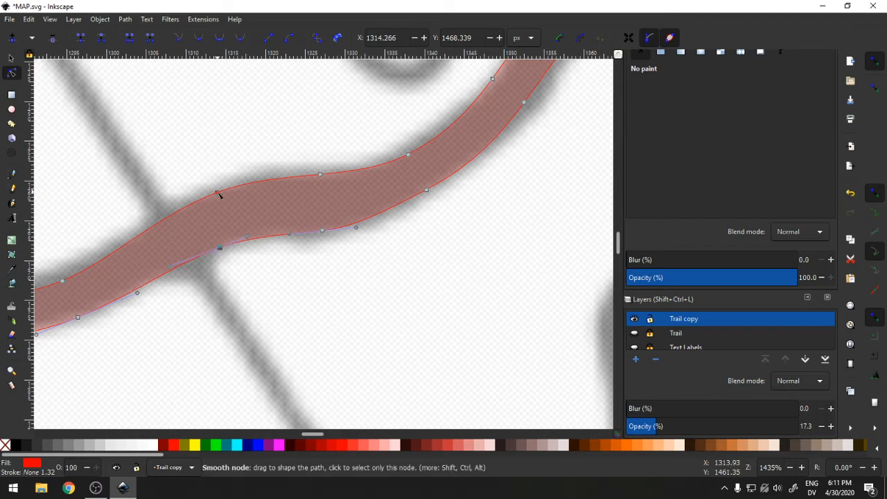
pyautogui.moveTo(218, 193); pyautogui.dragTo(215, 182)
pyautogui.moveTo(323, 174); pyautogui.dragTo(325, 166)
pyautogui.moveTo(410, 158); pyautogui.dragTo(405, 147)
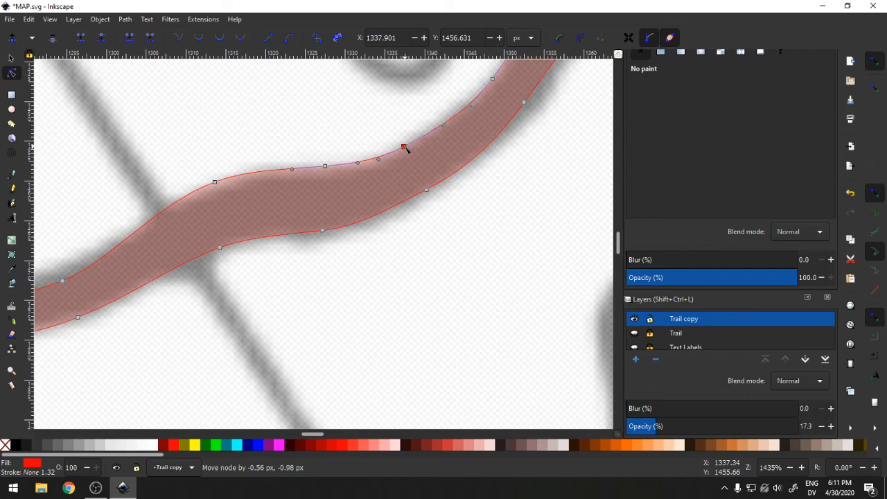
# Reshape the trail outline between THE and the state-line crossing by moving two upper-edge nodes, one lower-edge node and a lower curve handle.
pyautogui.moveTo(316, 434); pyautogui.dragTo(311, 434)
pyautogui.scroll(-2, 329, 381)
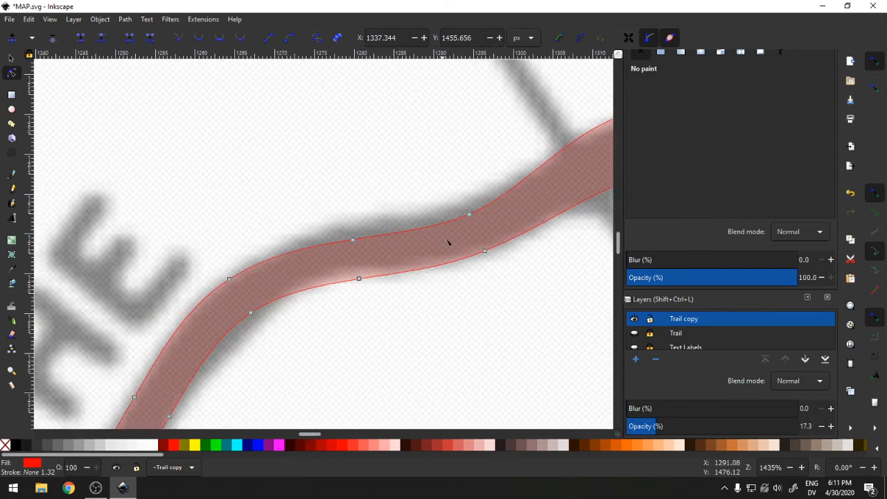
pyautogui.moveTo(469, 216); pyautogui.dragTo(457, 203)
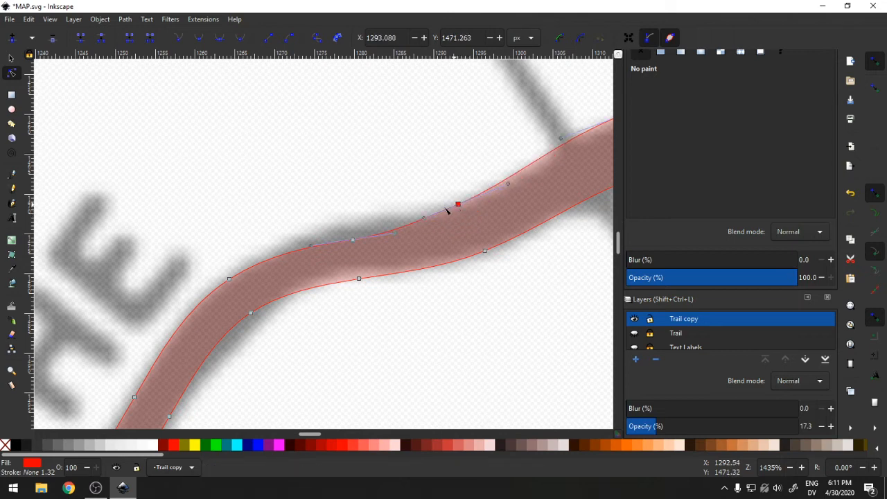
pyautogui.moveTo(353, 240); pyautogui.dragTo(343, 222)
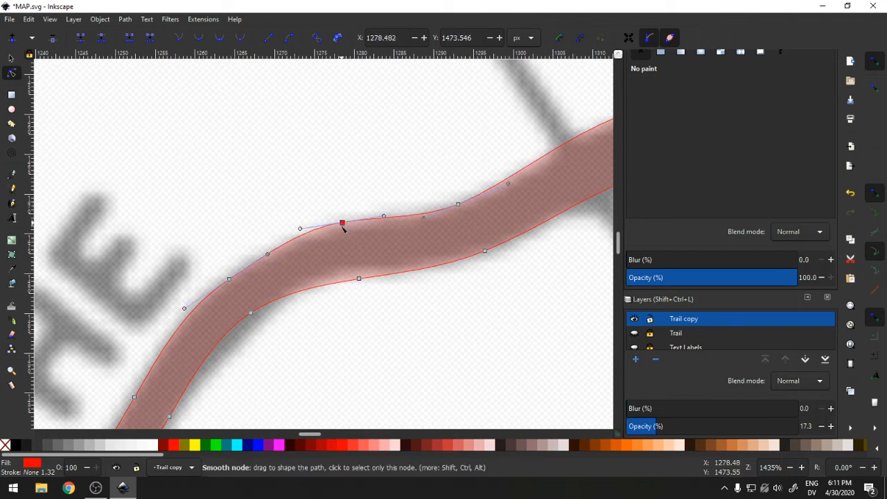
pyautogui.moveTo(358, 278); pyautogui.dragTo(348, 268)
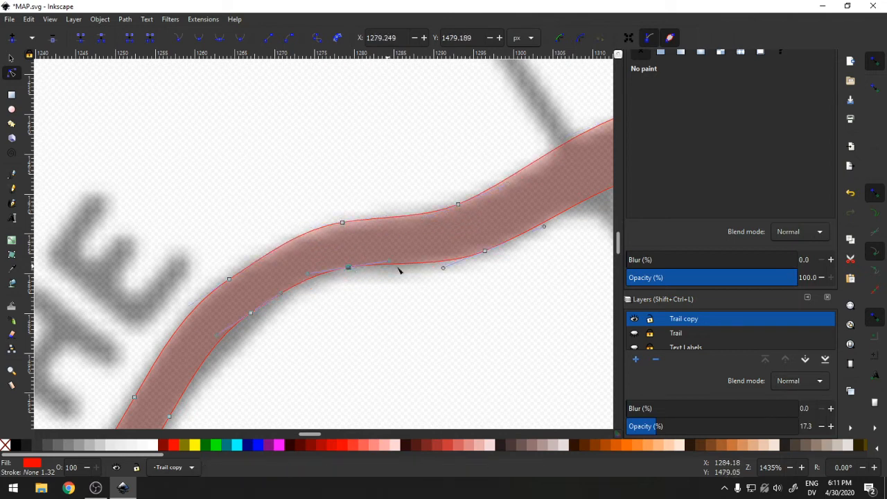
pyautogui.moveTo(442, 270); pyautogui.dragTo(422, 282)
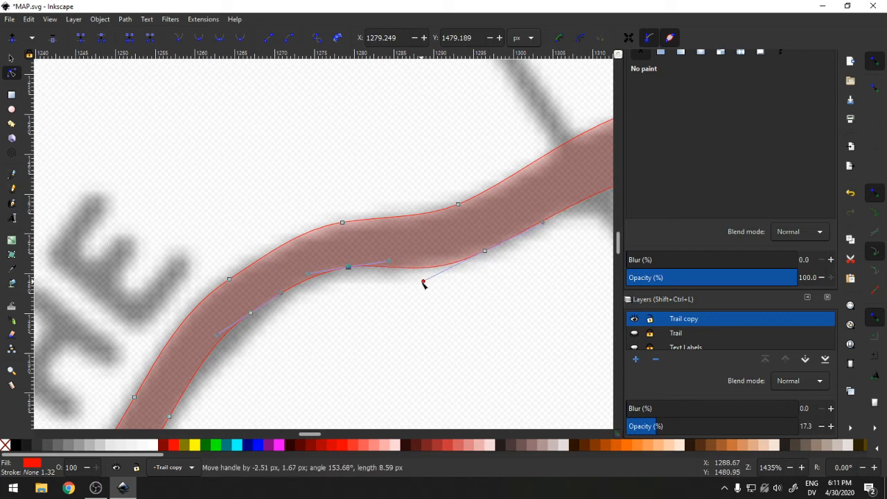
# Move the lower-edge node just right of the E in THE outward to the reference trail's edge.
pyautogui.scroll(-2, 356, 355)
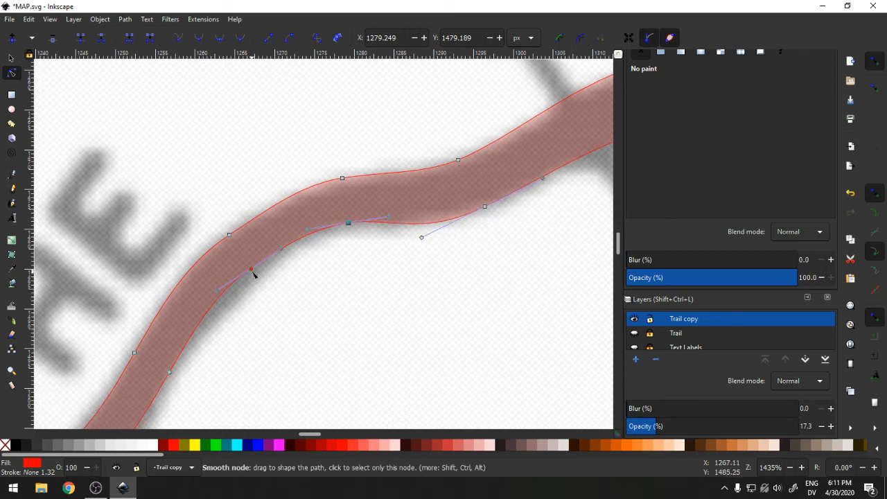
pyautogui.moveTo(253, 273); pyautogui.dragTo(275, 259)
pyautogui.scroll(-4, 289, 321)
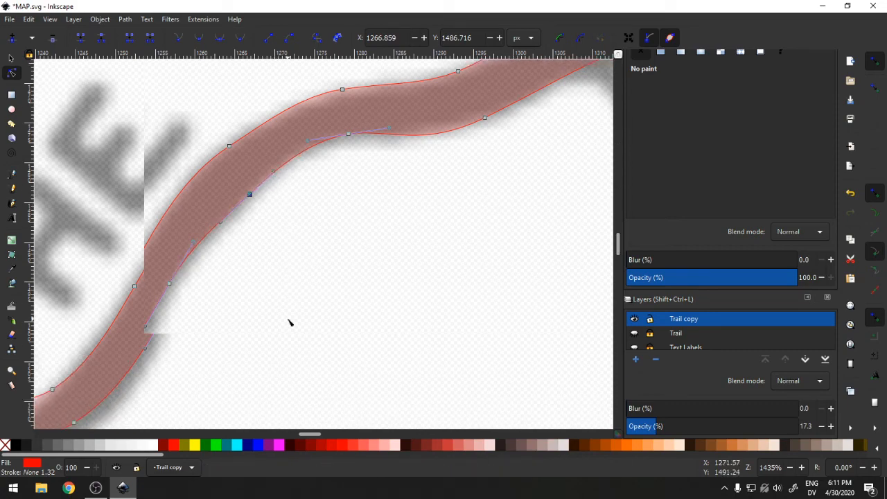
# Move the lower-edge node at the bend below THE outward and lengthen its upper curve handle to follow the reference trail.
pyautogui.scroll(-3, 167, 353)
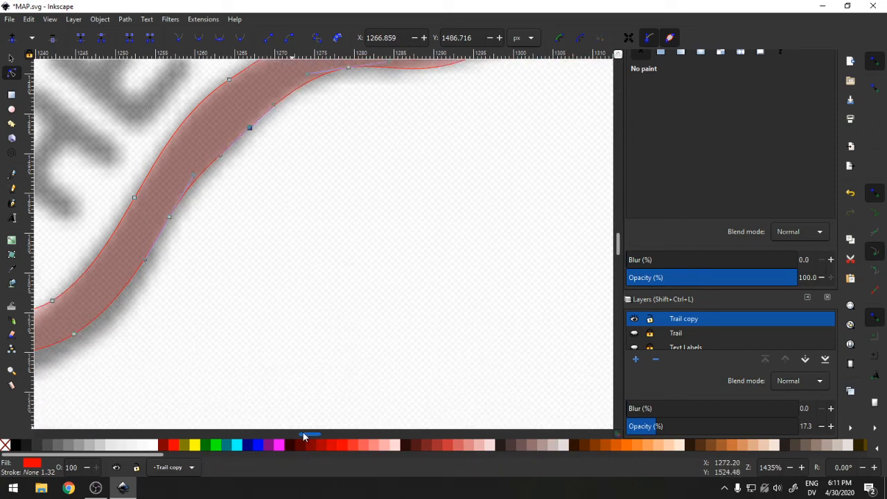
pyautogui.moveTo(307, 435); pyautogui.dragTo(301, 434)
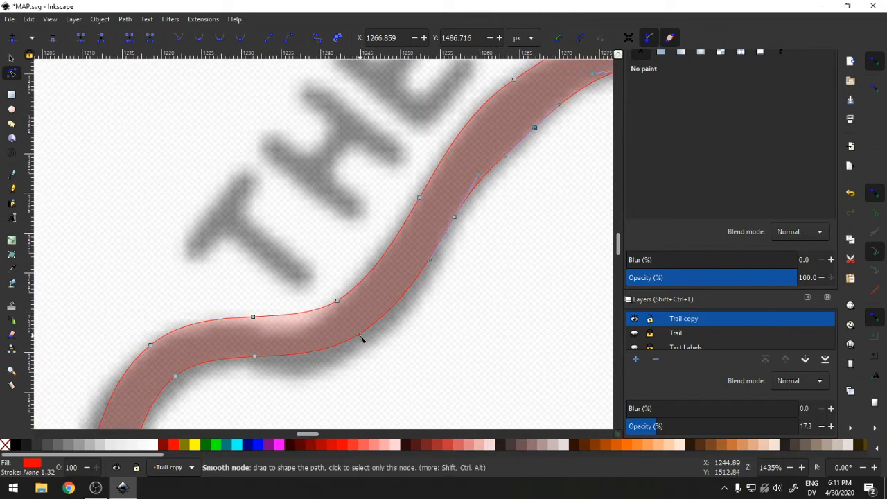
pyautogui.moveTo(360, 338); pyautogui.dragTo(371, 353)
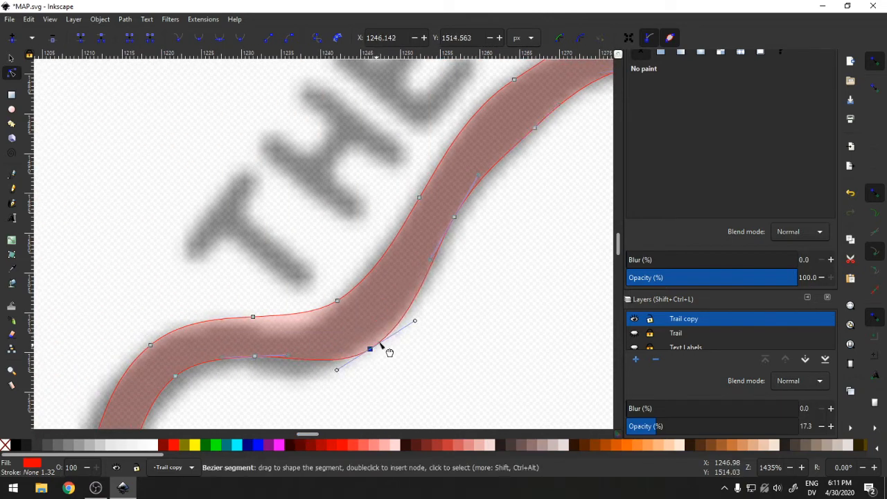
pyautogui.moveTo(414, 321); pyautogui.dragTo(427, 307)
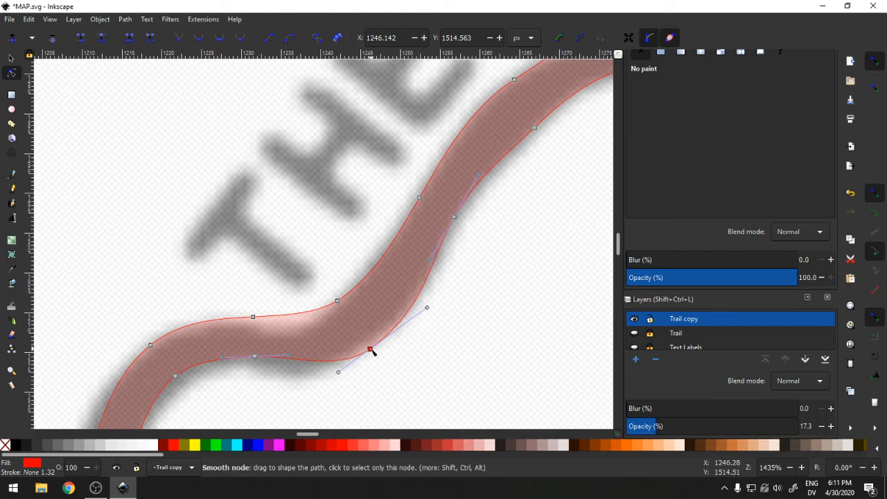
pyautogui.moveTo(372, 352); pyautogui.dragTo(365, 347)
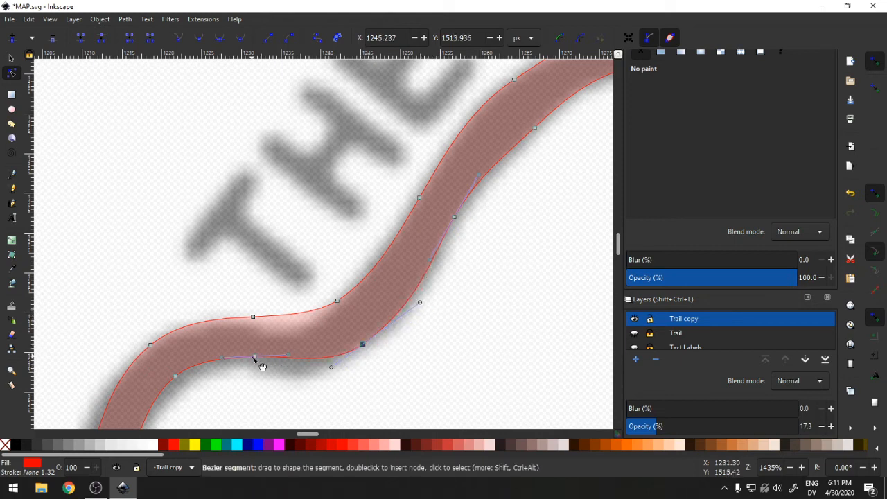
pyautogui.moveTo(262, 366); pyautogui.dragTo(256, 367)
pyautogui.click(29, 19)
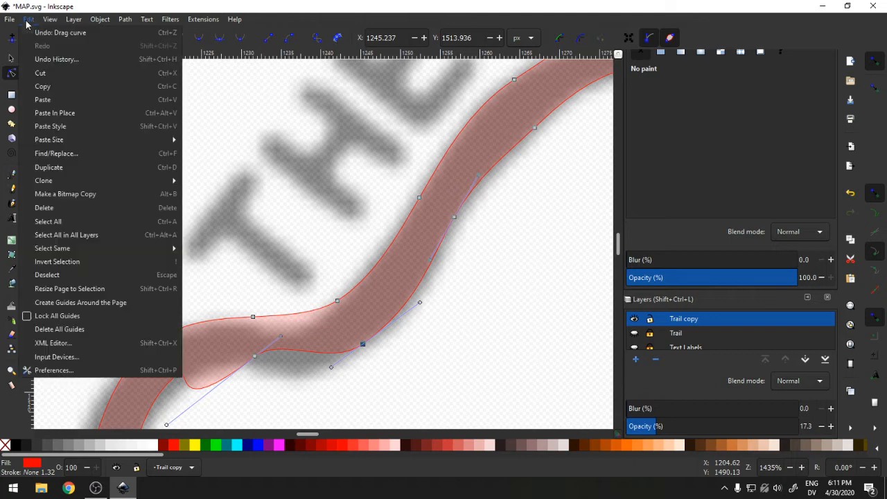
pyautogui.click(41, 32)
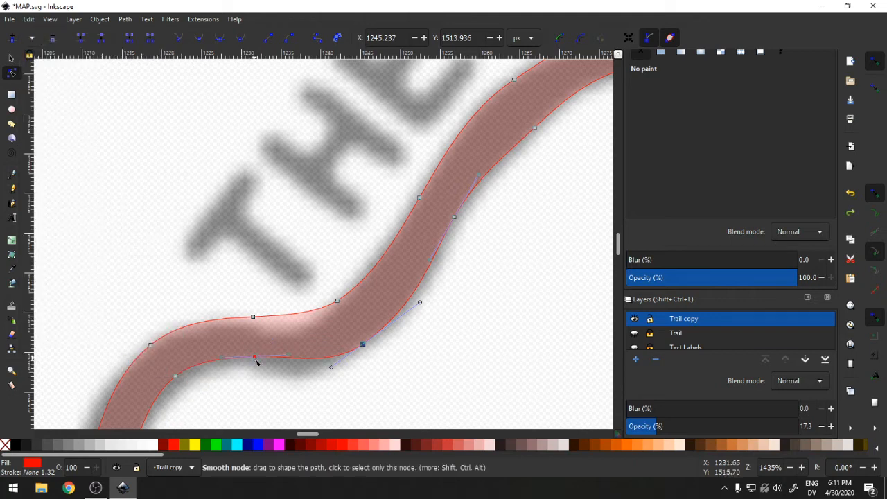
# Move the two lower-edge nodes below the T of THE outward and extend the bend node's lower handle to match the reference.
pyautogui.moveTo(256, 361); pyautogui.dragTo(248, 369)
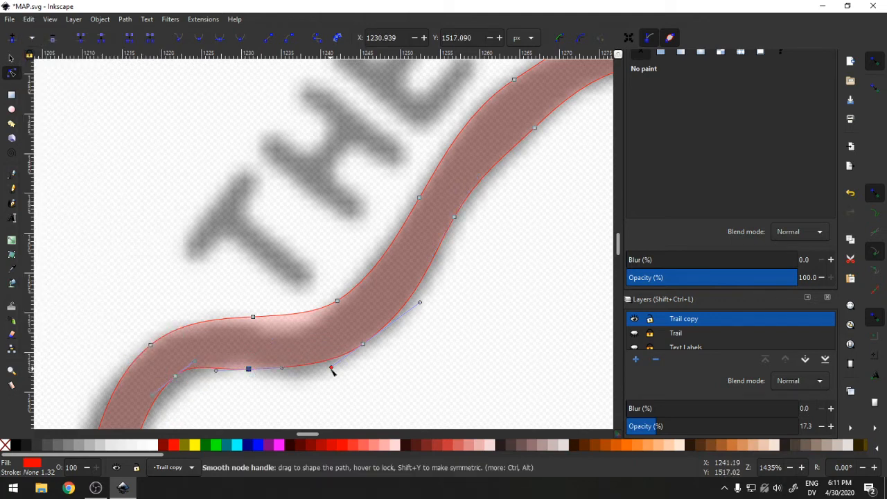
pyautogui.moveTo(332, 371); pyautogui.dragTo(311, 382)
pyautogui.scroll(-5, 317, 404)
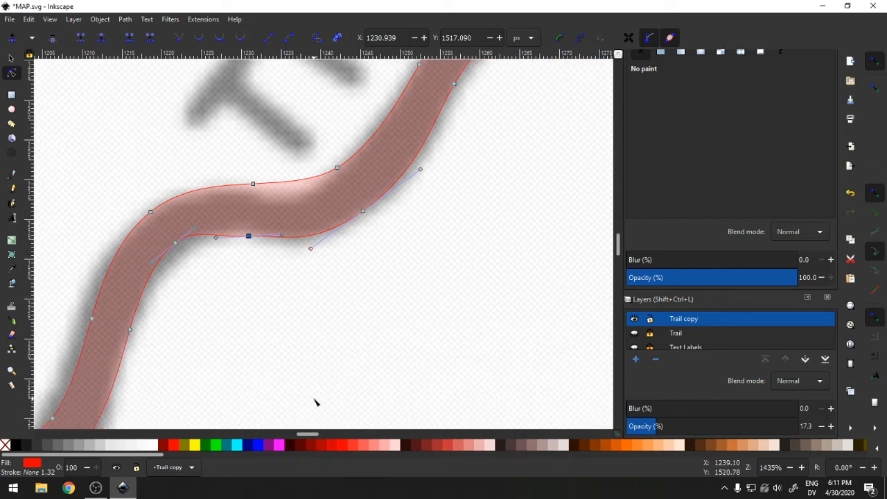
pyautogui.moveTo(176, 244); pyautogui.dragTo(182, 255)
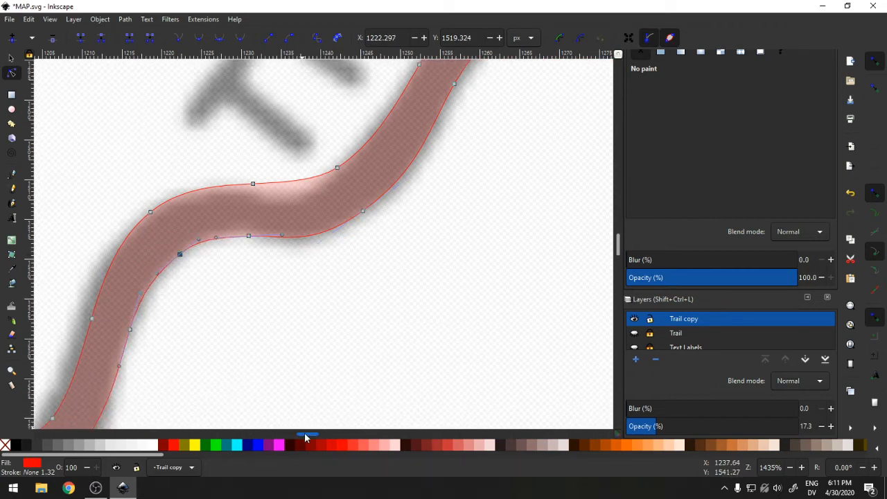
# Widen the trail's descent below THE by moving two left-edge nodes and two right-edge nodes outward to the reference's edges.
pyautogui.moveTo(305, 434); pyautogui.dragTo(304, 434)
pyautogui.scroll(-2, 299, 404)
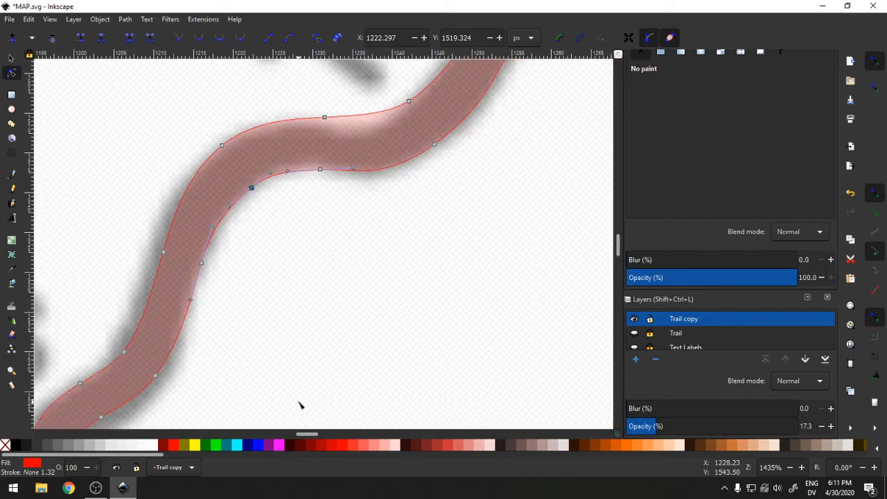
pyautogui.scroll(-2, 300, 405)
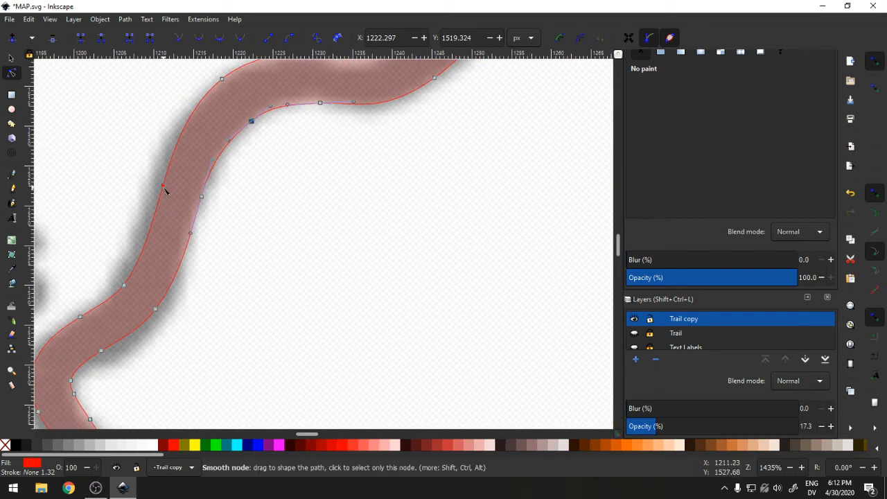
pyautogui.moveTo(165, 192); pyautogui.dragTo(152, 187)
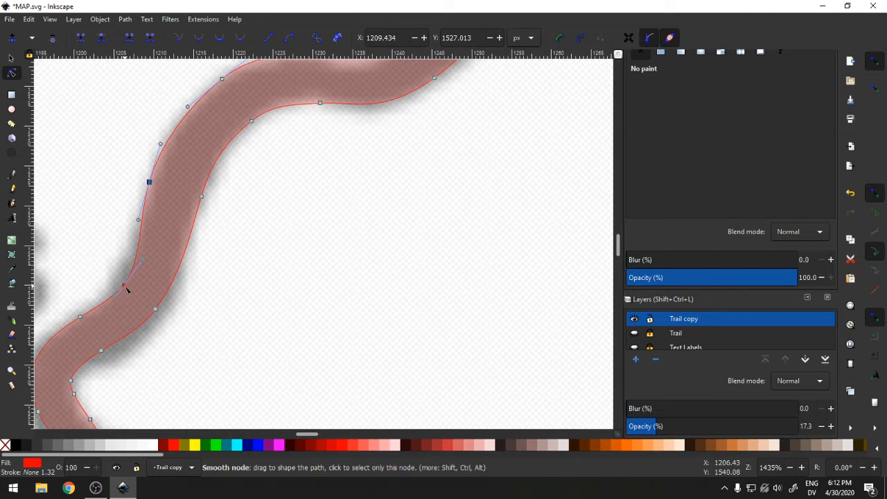
pyautogui.moveTo(125, 290)
pyautogui.mouseDown()
pyautogui.moveTo(109, 278)
pyautogui.moveTo(118, 283)
pyautogui.mouseUp()
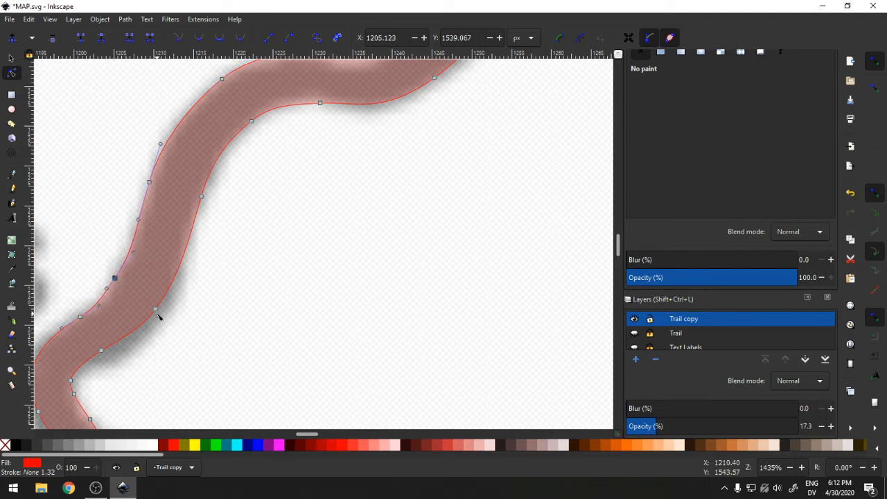
pyautogui.moveTo(157, 310); pyautogui.dragTo(162, 321)
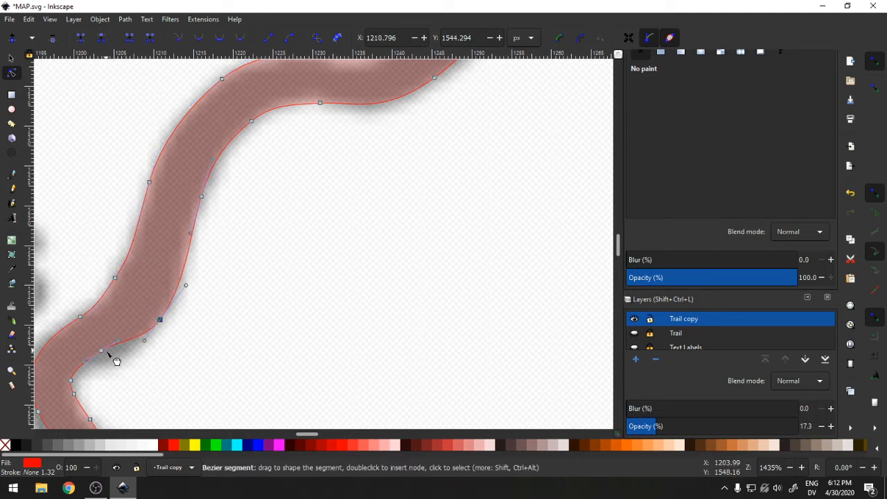
pyautogui.moveTo(102, 353); pyautogui.dragTo(133, 355)
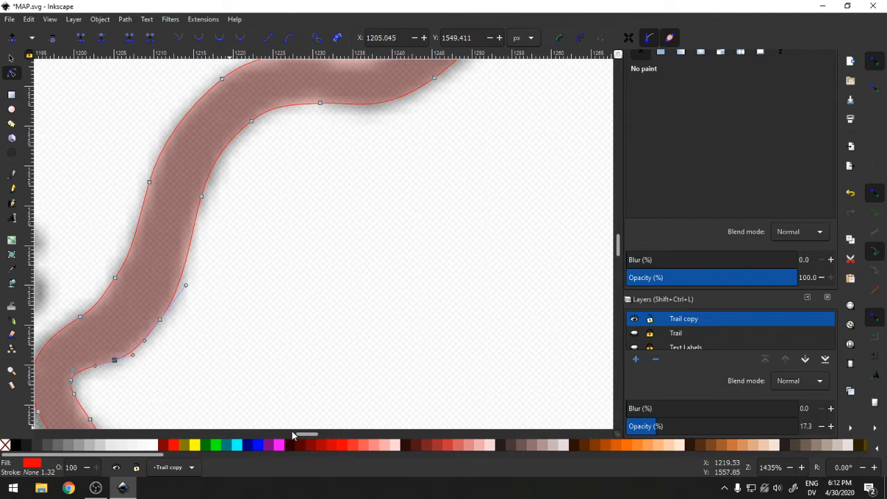
# Delete the two inner-edge nodes flanking the sharp bend's corner below ELES and move the corner node onto the reference's inner edge.
pyautogui.hscroll(-5, 299, 430)
pyautogui.scroll(-5, 326, 353)
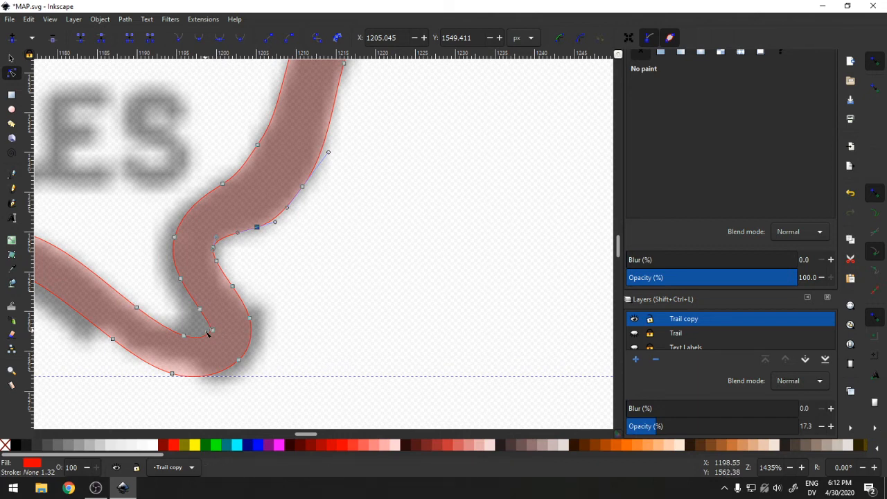
pyautogui.click(199, 310)
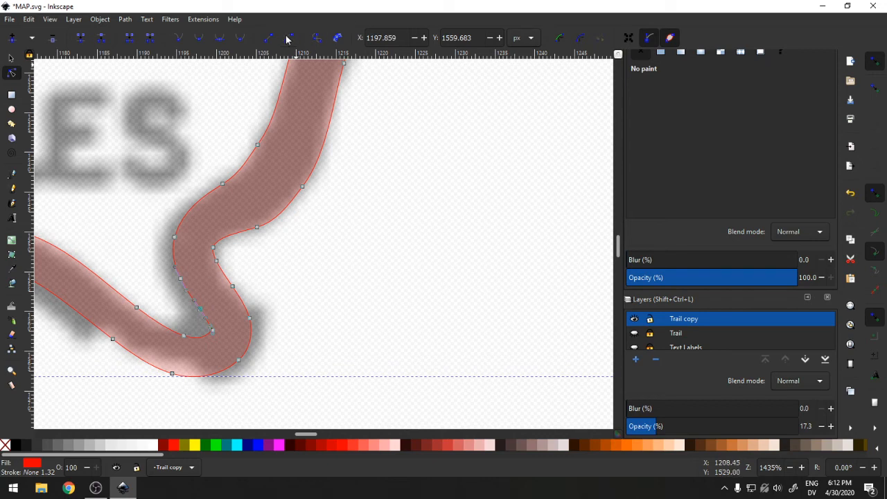
pyautogui.press('Delete')
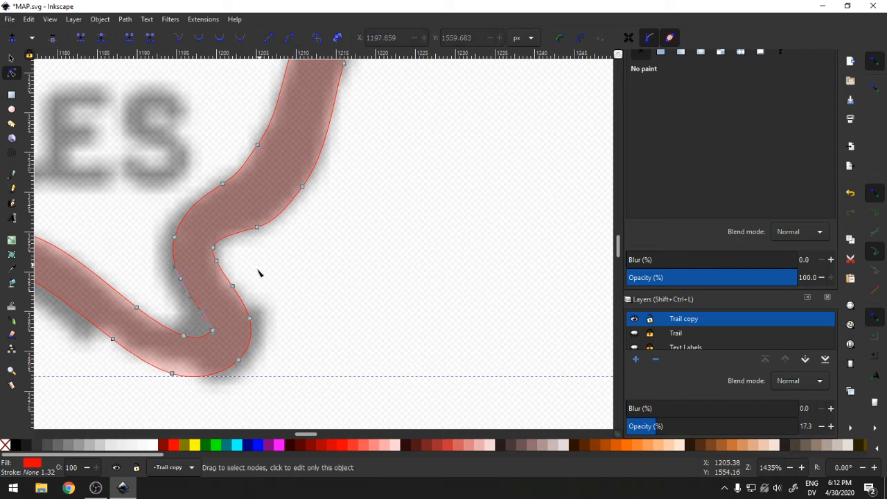
pyautogui.click(184, 336)
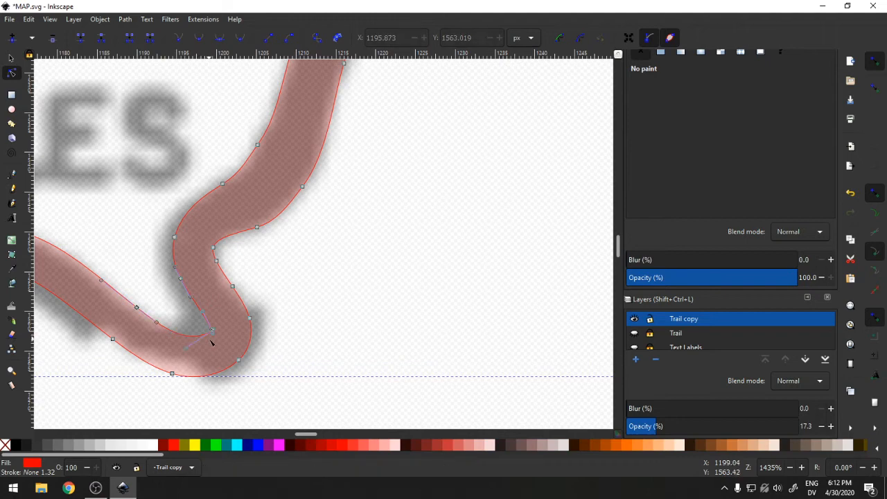
pyautogui.moveTo(214, 334); pyautogui.dragTo(188, 321)
pyautogui.click(214, 333)
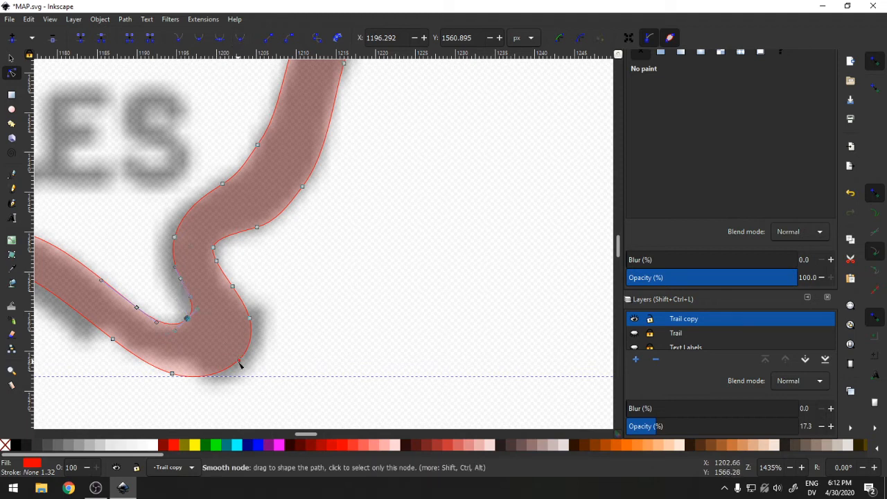
# Move the two outer nodes at the sharp bend outward and the adjoining lower-edge node inward to match the reference trail.
pyautogui.moveTo(250, 318); pyautogui.dragTo(257, 321)
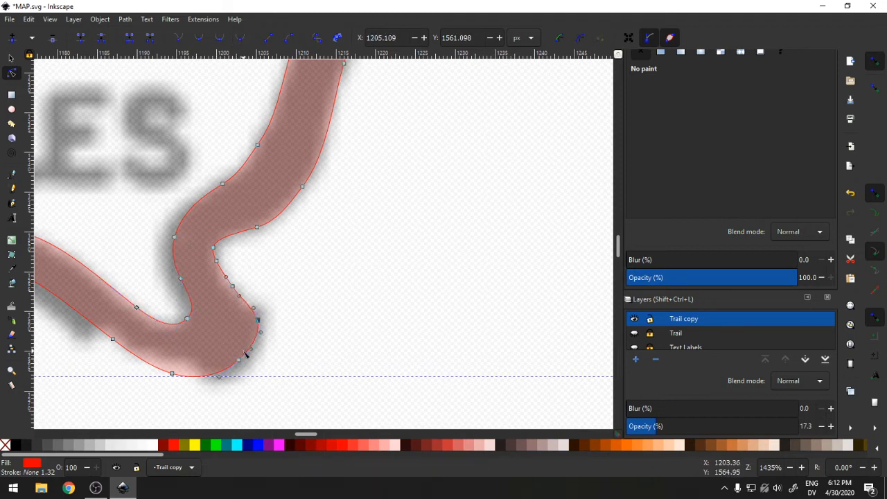
pyautogui.moveTo(239, 360); pyautogui.dragTo(248, 364)
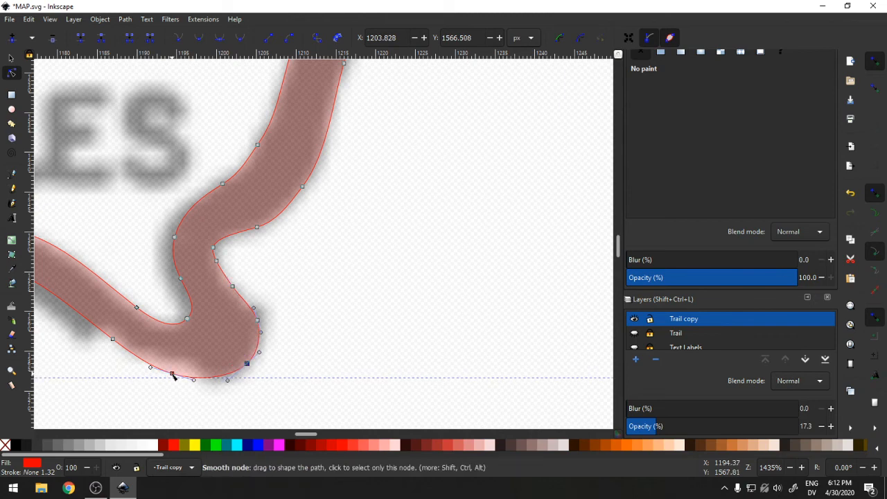
pyautogui.moveTo(174, 374); pyautogui.dragTo(188, 363)
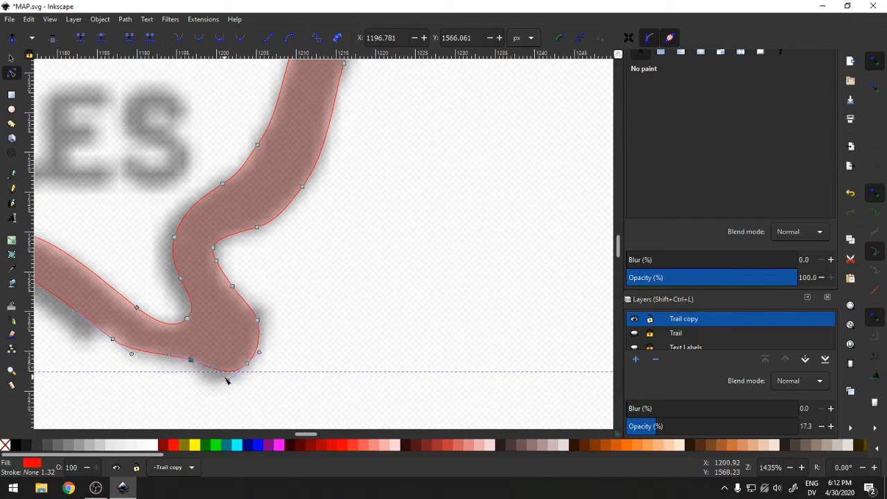
# Refine the sharp bend's lower tip by extending the outer node's handle and adjusting the neighbouring lower-edge node and its handle.
pyautogui.click(247, 365)
pyautogui.moveTo(227, 381); pyautogui.dragTo(212, 404)
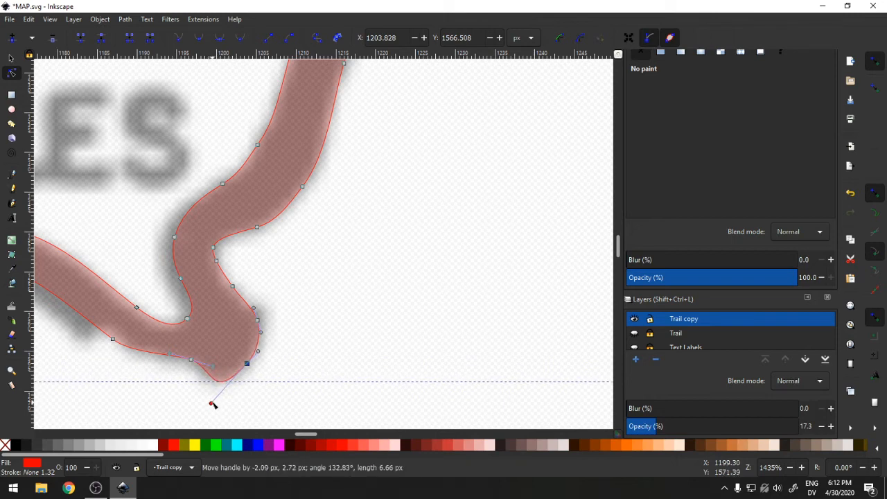
pyautogui.moveTo(191, 361)
pyautogui.mouseDown()
pyautogui.moveTo(182, 361)
pyautogui.moveTo(214, 368)
pyautogui.moveTo(192, 362)
pyautogui.mouseUp()
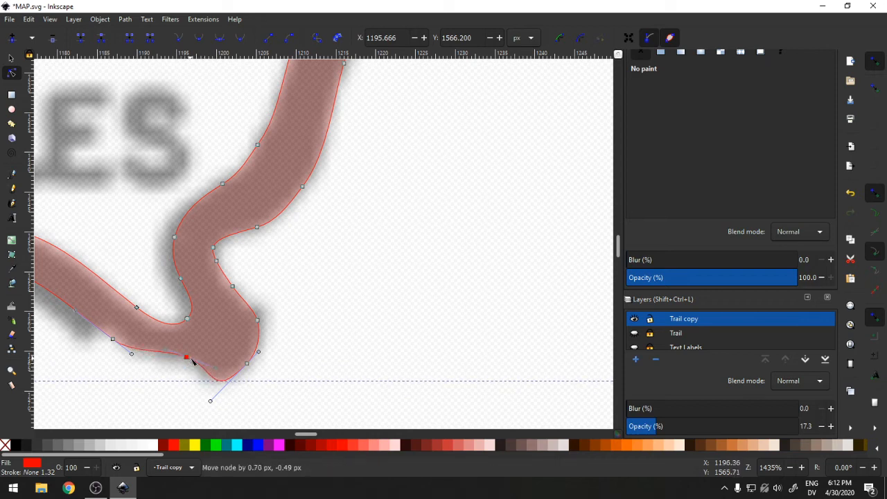
pyautogui.moveTo(211, 401); pyautogui.dragTo(199, 409)
pyautogui.moveTo(214, 370); pyautogui.dragTo(206, 372)
# Move the lower-edge node left of the sharp bend upward to narrow the trail to the reference's thickness.
pyautogui.hscroll(-5, 309, 435)
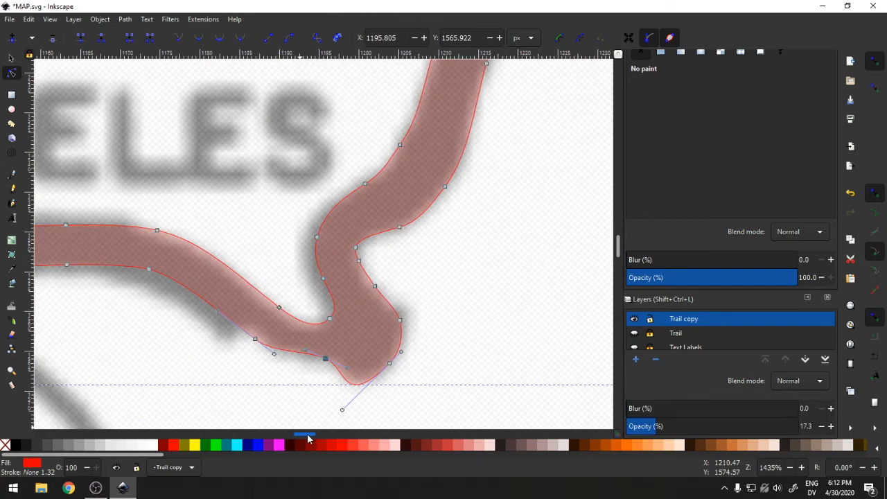
pyautogui.hscroll(-5, 307, 434)
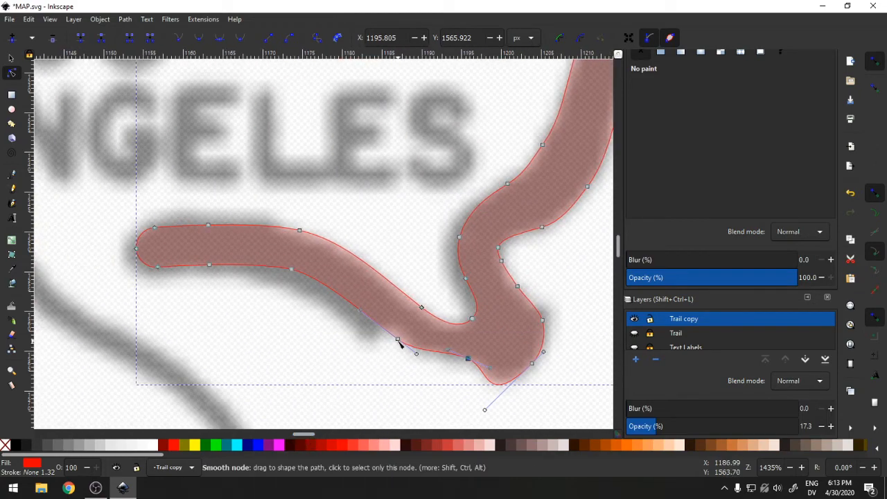
pyautogui.moveTo(399, 338)
pyautogui.mouseDown()
pyautogui.moveTo(370, 335)
pyautogui.moveTo(397, 328)
pyautogui.mouseUp()
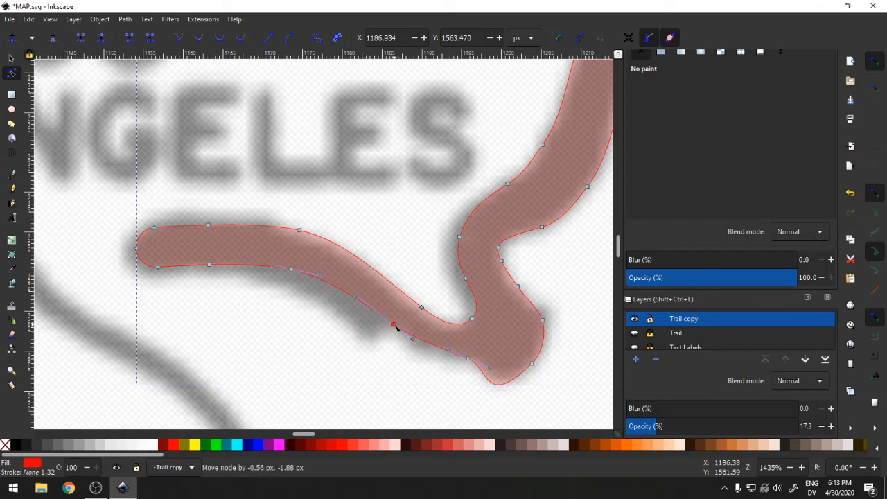
# Insert a node on the lower-edge segment below ANGELES and pull it out to the tip of the reference's small bump.
pyautogui.click(339, 293)
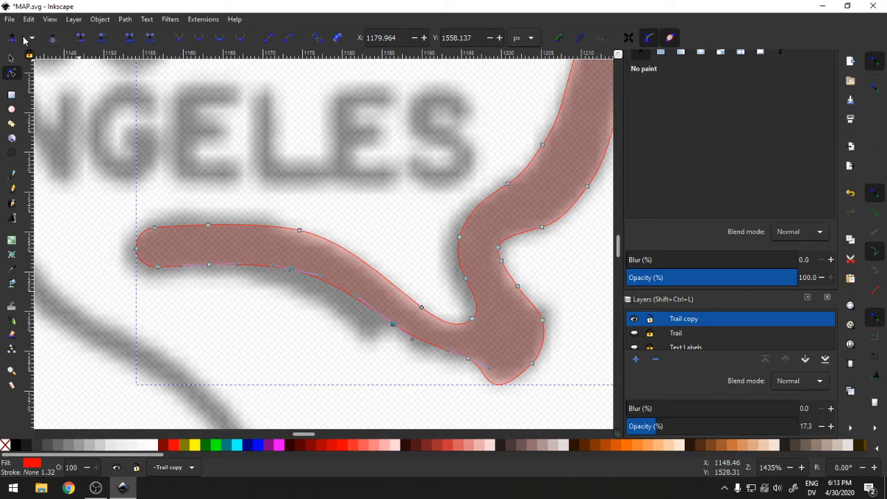
pyautogui.moveTo(340, 292); pyautogui.dragTo(371, 335)
pyautogui.click(344, 291)
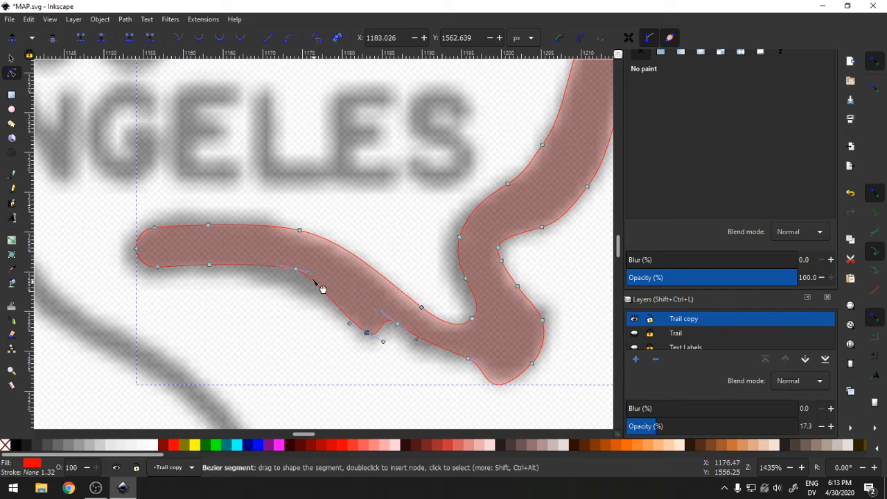
# Move the lower- and upper-edge nodes below ANGELES outward and extend the trail's rounded western end to the reference's edge.
pyautogui.moveTo(300, 272); pyautogui.dragTo(287, 286)
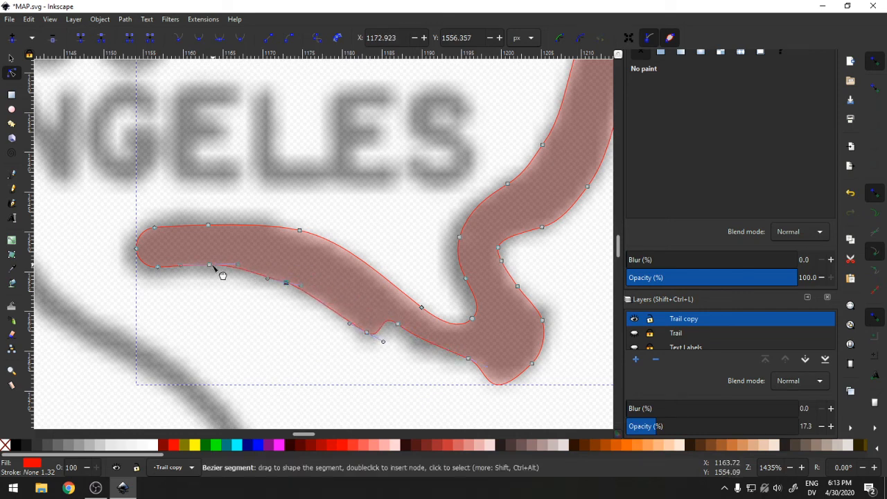
pyautogui.moveTo(209, 269); pyautogui.dragTo(154, 271)
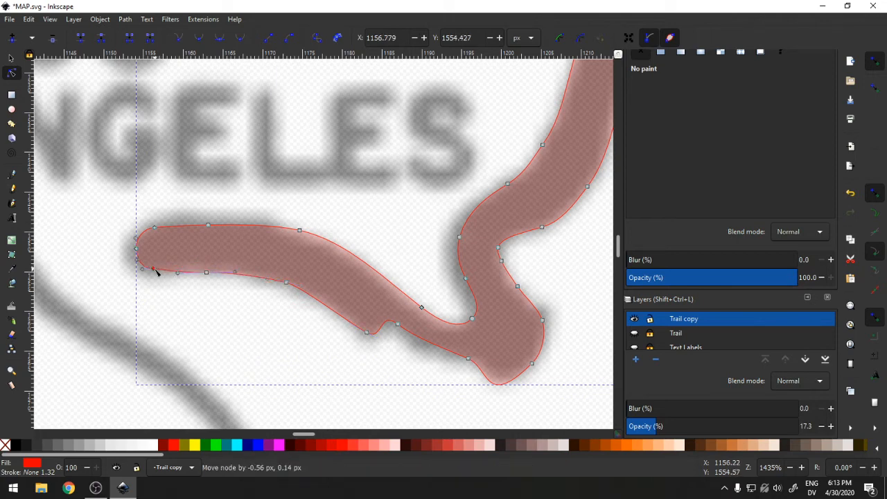
pyautogui.moveTo(208, 226); pyautogui.dragTo(209, 215)
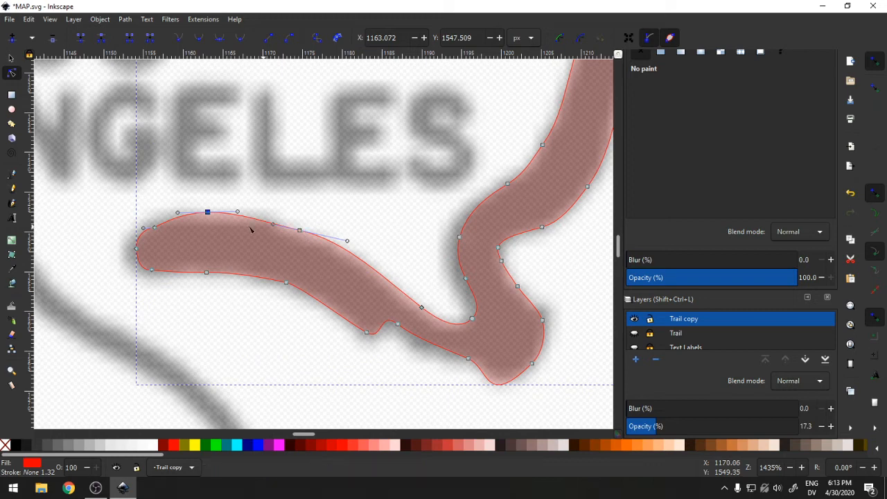
pyautogui.moveTo(155, 229); pyautogui.dragTo(128, 252)
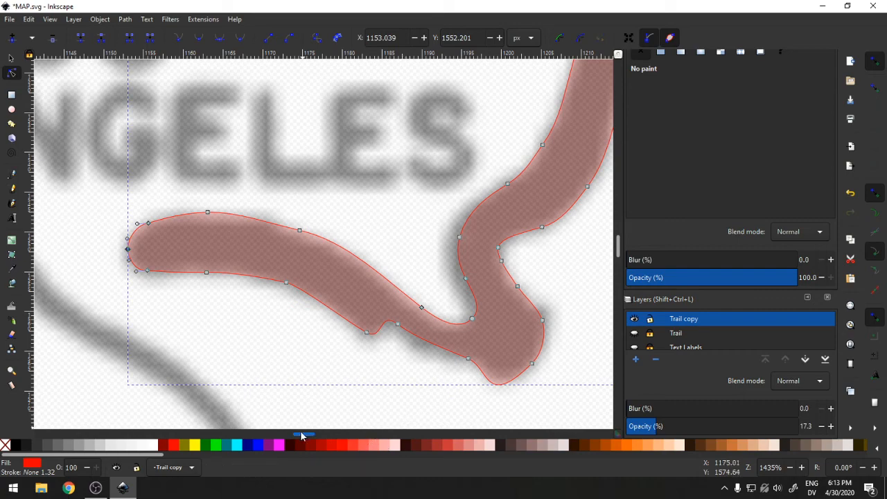
# Move the two left-edge nodes just above the sharp bend outward to widen the trail to the reference.
pyautogui.moveTo(302, 436); pyautogui.dragTo(306, 432)
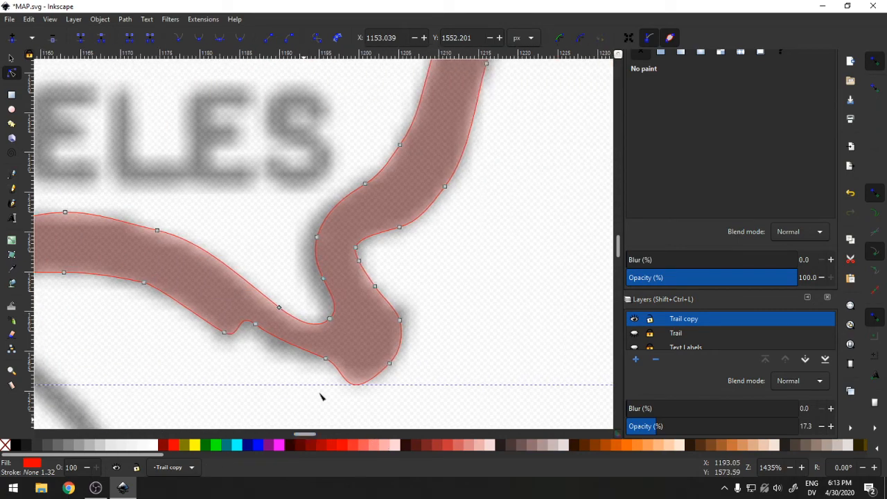
pyautogui.moveTo(317, 239); pyautogui.dragTo(300, 238)
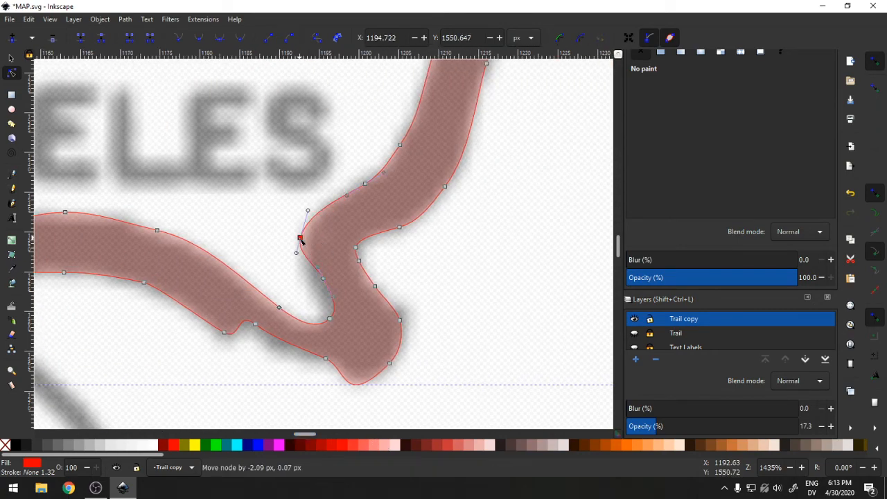
pyautogui.moveTo(326, 280); pyautogui.dragTo(311, 292)
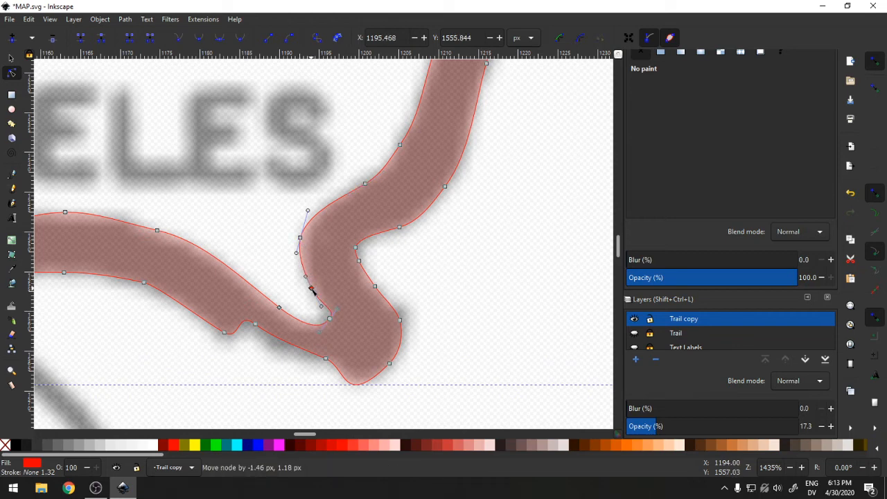
pyautogui.scroll(5, 436, 253)
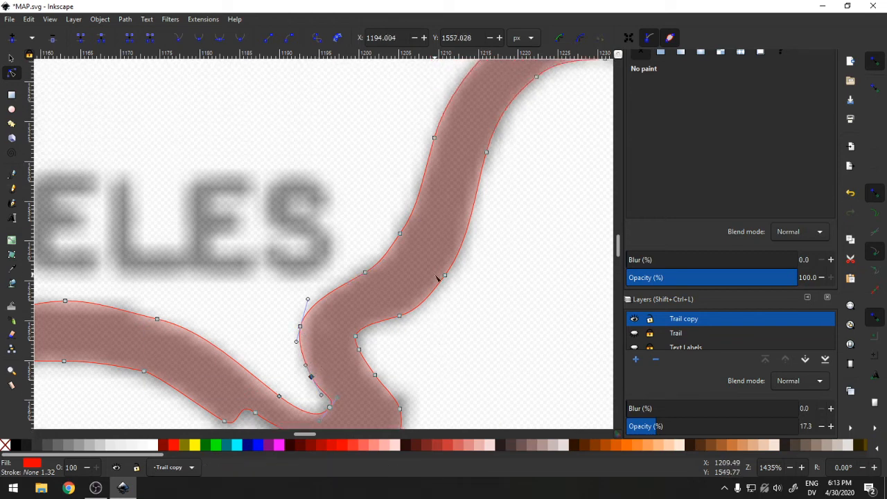
pyautogui.scroll(5, 448, 310)
pyautogui.scroll(-8, 450, 317)
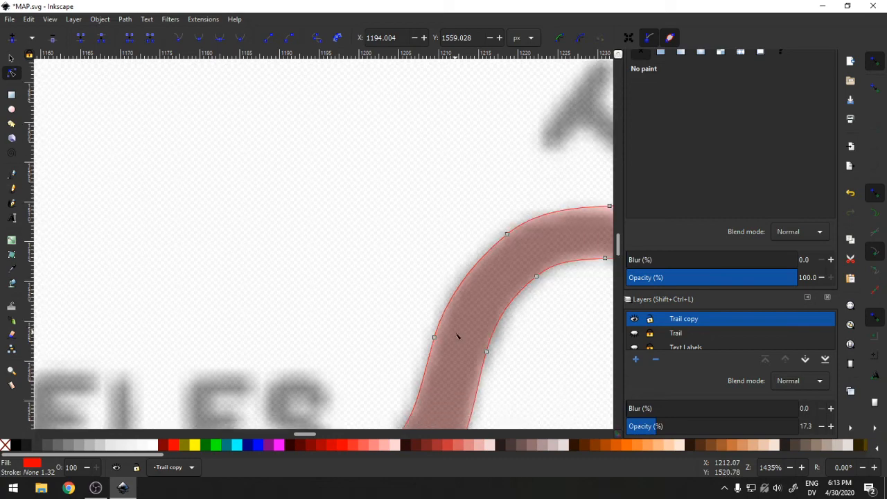
pyautogui.press('Down')
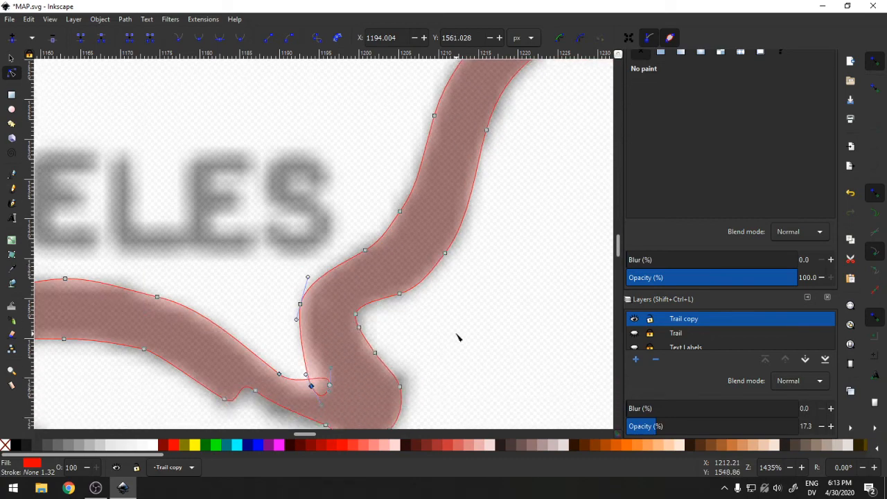
pyautogui.press('Up')
pyautogui.press('Up')
pyautogui.scroll(2, 446, 360)
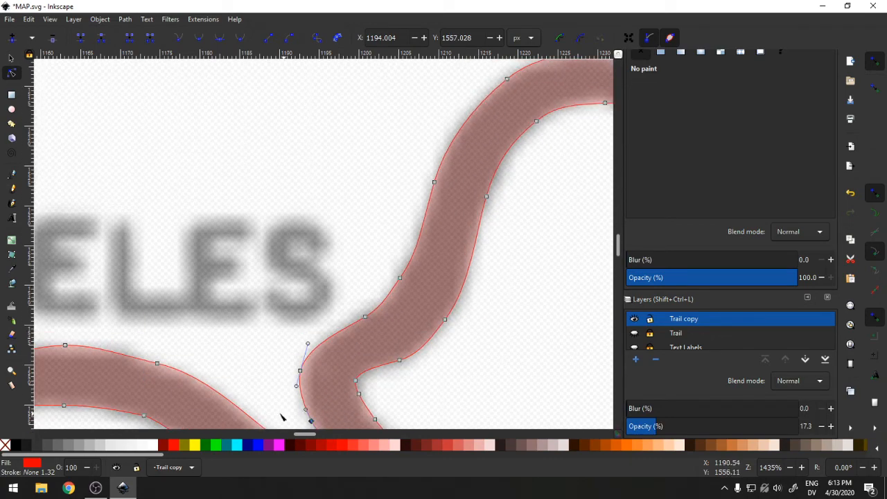
# Deselect the trail and examine how its outline fits the reference from the first line crossing up to the OLD lettering.
pyautogui.moveTo(310, 435); pyautogui.dragTo(316, 435)
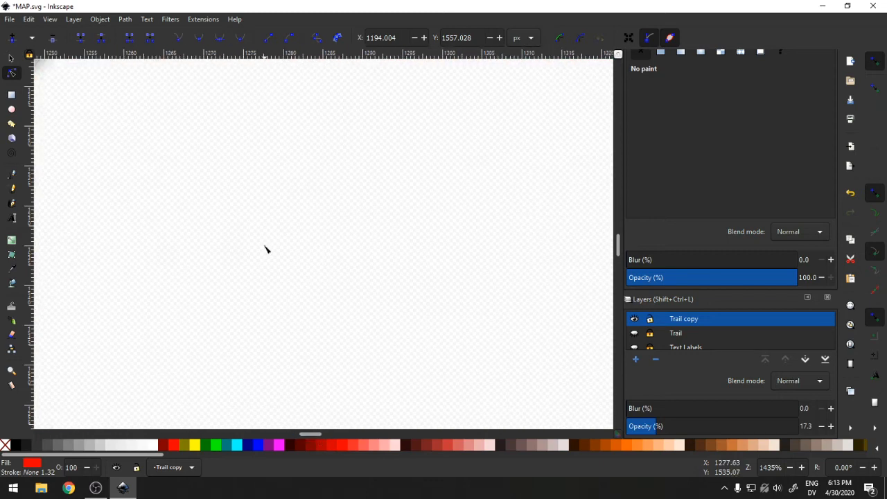
pyautogui.scroll(4, 260, 268)
pyautogui.scroll(6, 262, 270)
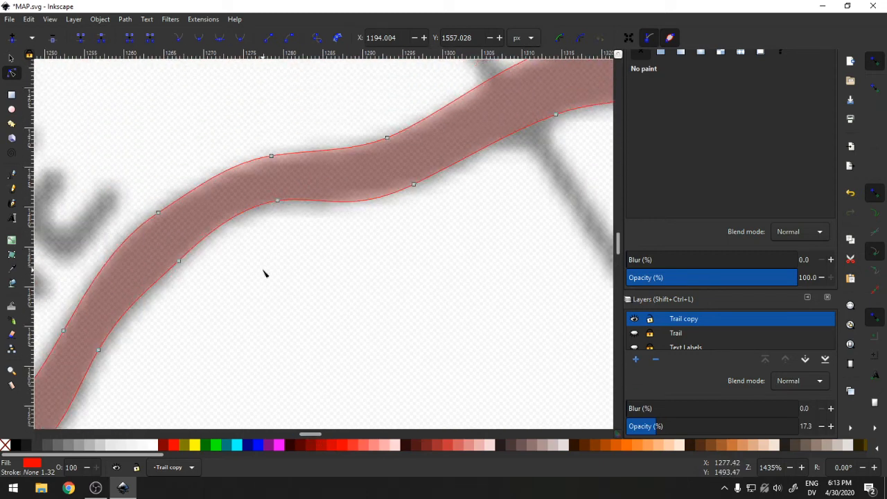
pyautogui.scroll(2, 354, 331)
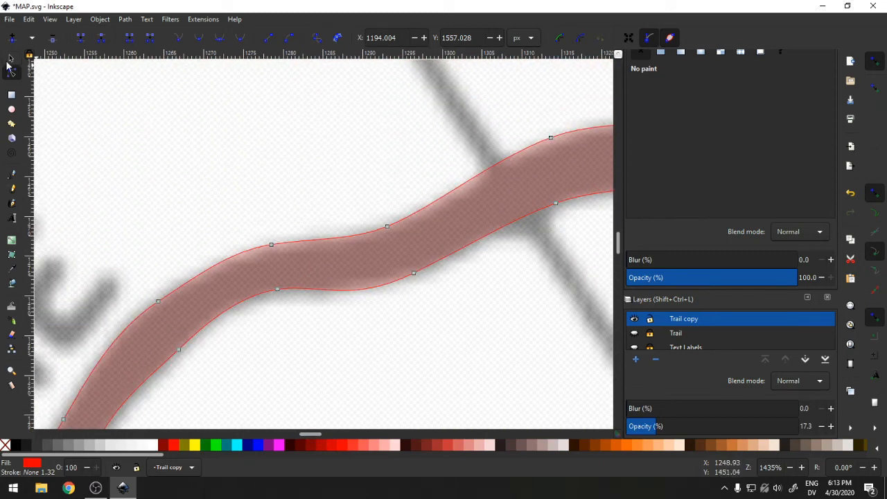
pyautogui.click(9, 61)
pyautogui.click(196, 170)
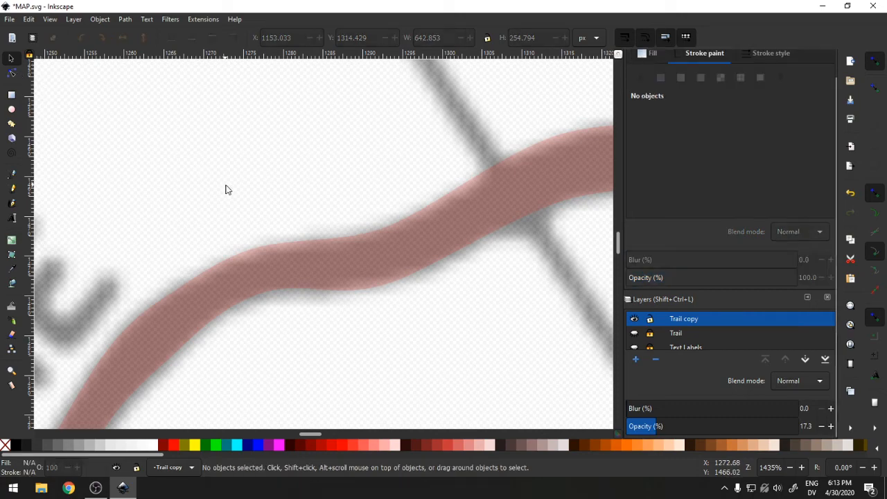
pyautogui.press('space')
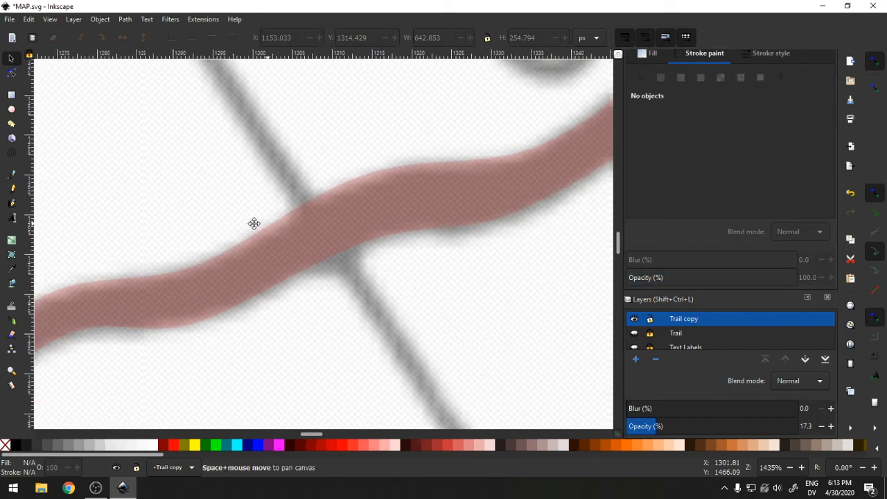
pyautogui.press('space')
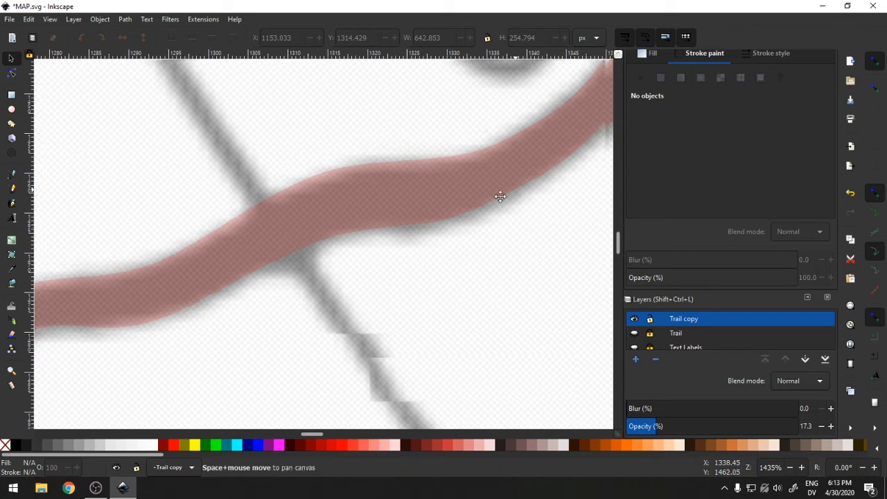
pyautogui.press('space')
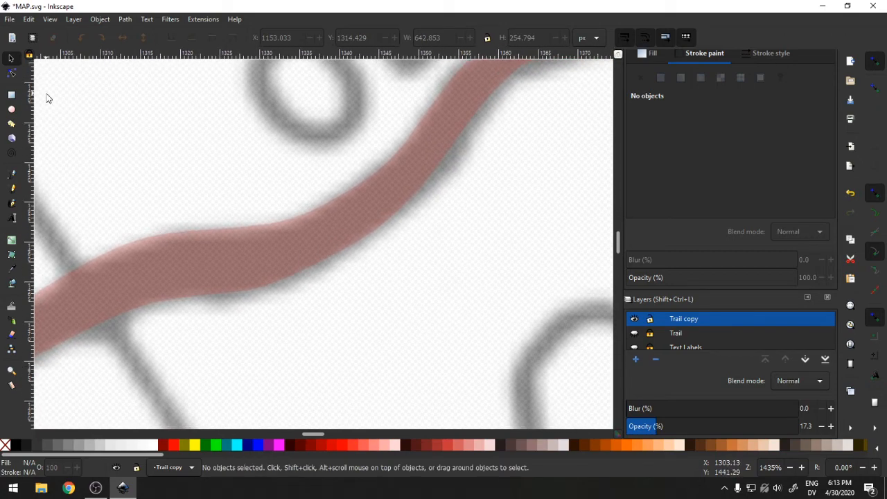
# Resume node editing and fit the lower edge below OLD by moving two nodes outward and lowering the handle between the trail's curves.
pyautogui.click(11, 74)
pyautogui.click(216, 252)
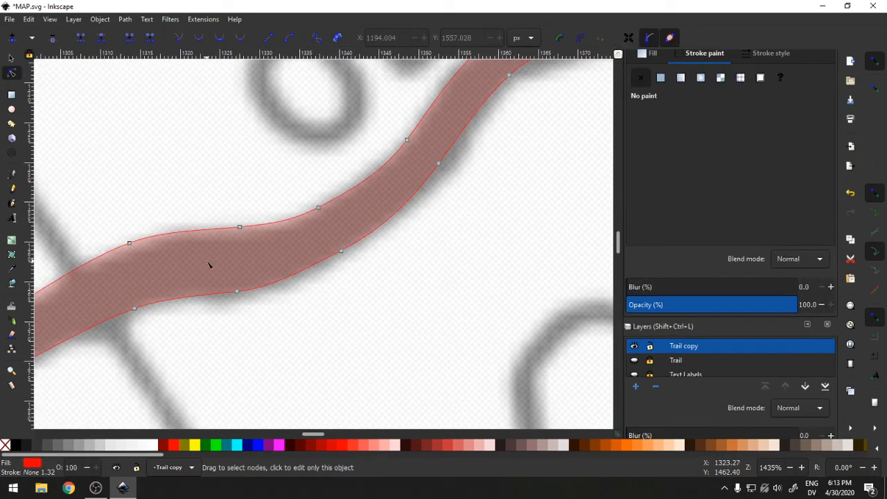
pyautogui.press('space')
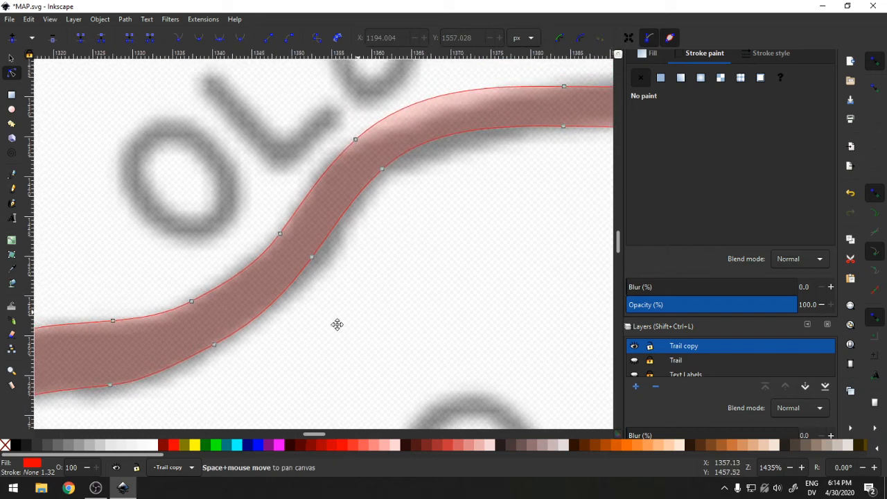
pyautogui.moveTo(276, 281); pyautogui.dragTo(291, 282)
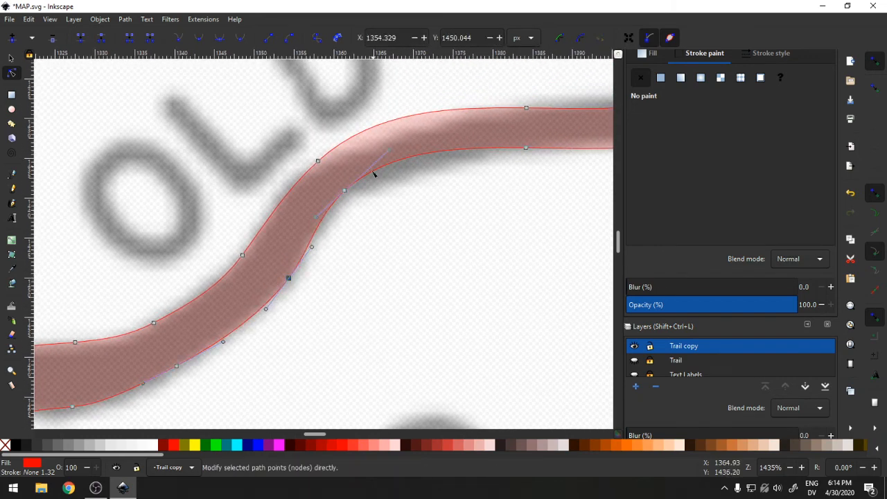
pyautogui.moveTo(390, 149); pyautogui.dragTo(378, 168)
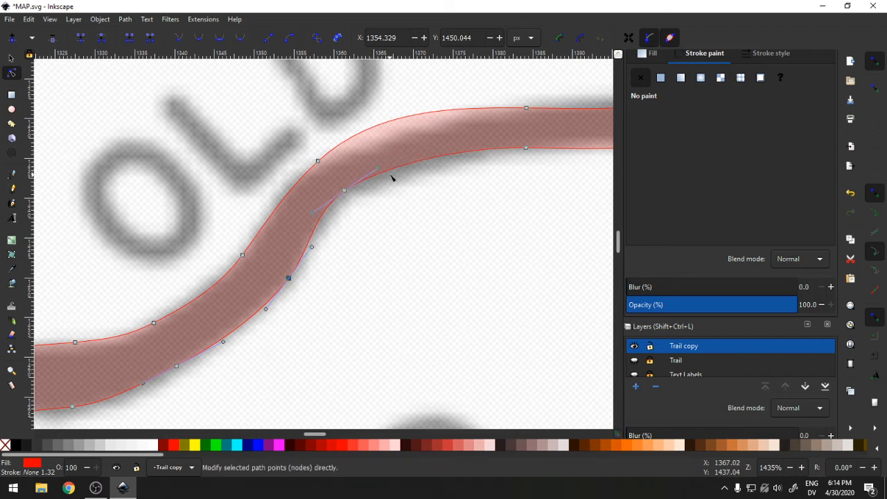
pyautogui.moveTo(347, 193); pyautogui.dragTo(356, 196)
# Move the lower-edge node just right of the vertical line crossing outward to the reference trail's edge.
pyautogui.moveTo(438, 212); pyautogui.dragTo(171, 266)
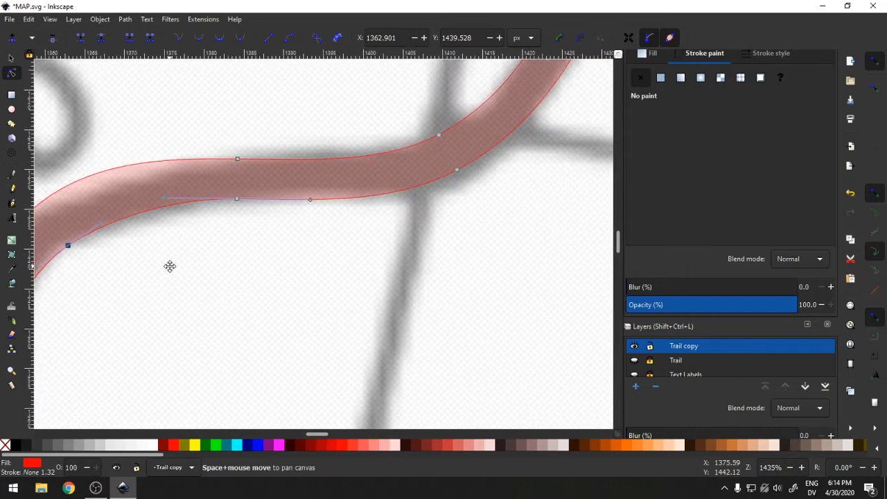
pyautogui.click(460, 173)
pyautogui.moveTo(461, 174); pyautogui.dragTo(469, 182)
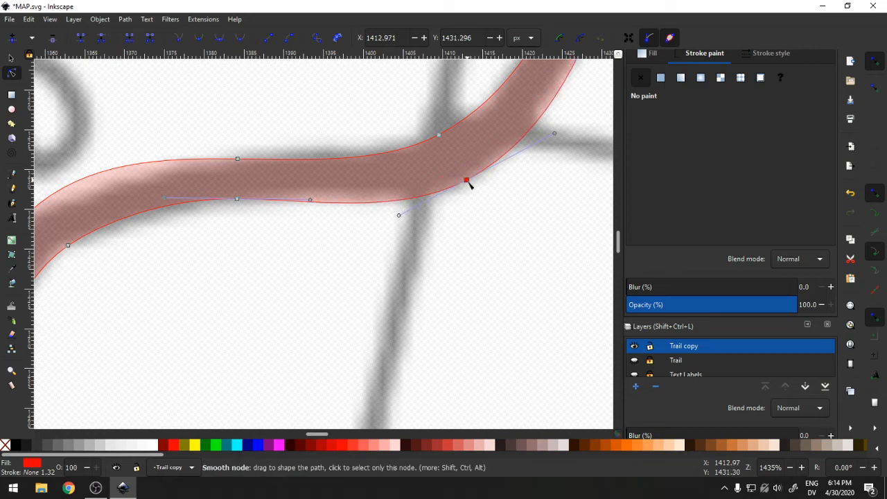
# Move the four inner-edge nodes around the bend before SPANISH inward and the upper-edge node past it outward to match the reference.
pyautogui.press('space')
pyautogui.moveTo(489, 216); pyautogui.dragTo(208, 349)
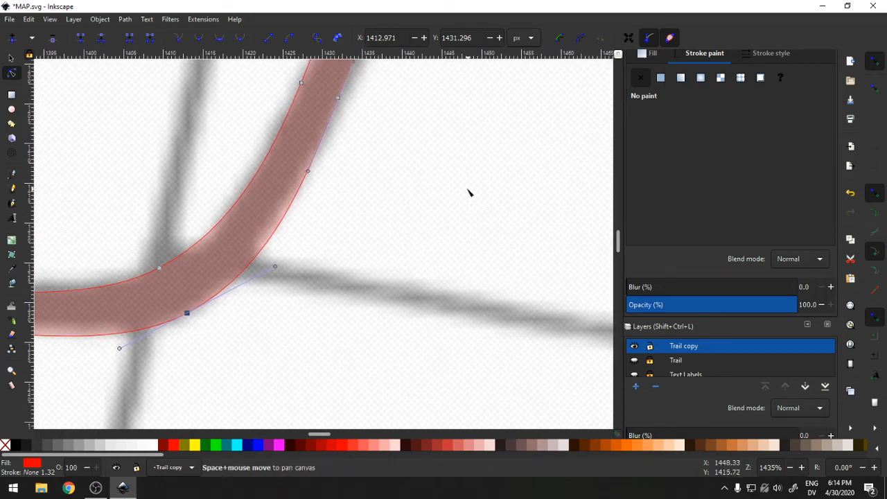
pyautogui.moveTo(469, 192); pyautogui.dragTo(223, 394)
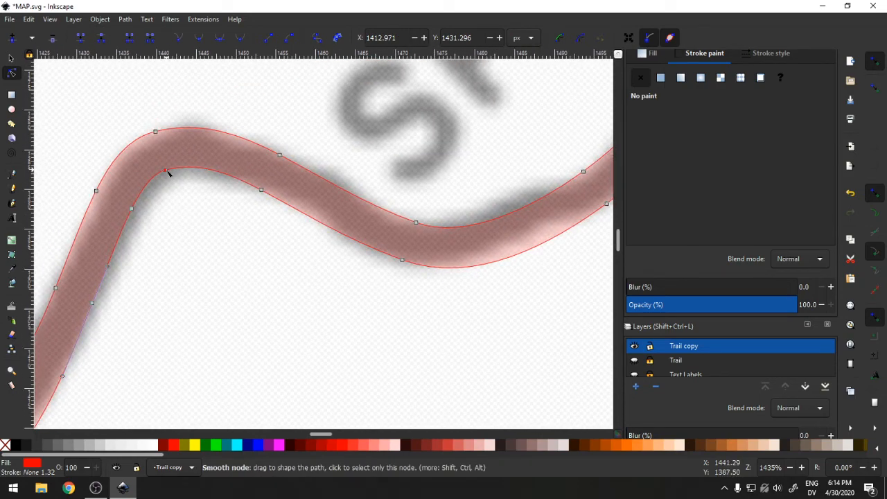
pyautogui.moveTo(167, 171); pyautogui.dragTo(174, 179)
pyautogui.moveTo(134, 208); pyautogui.dragTo(137, 217)
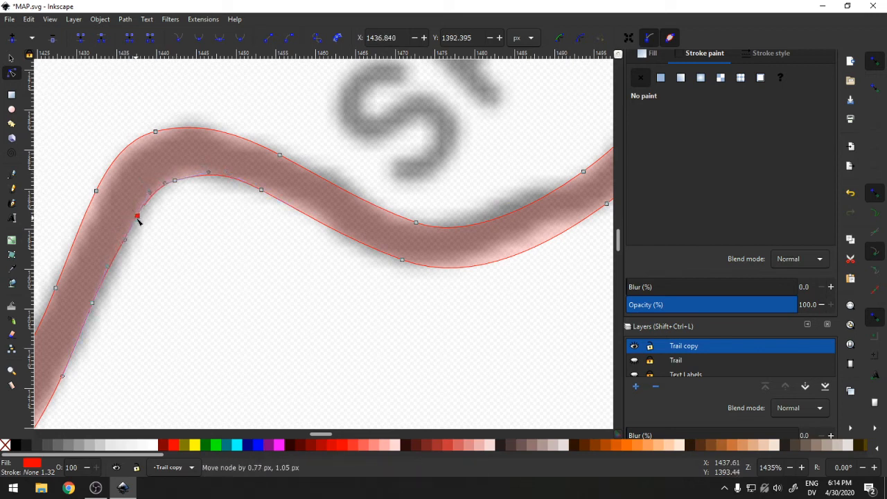
pyautogui.moveTo(93, 303); pyautogui.dragTo(98, 308)
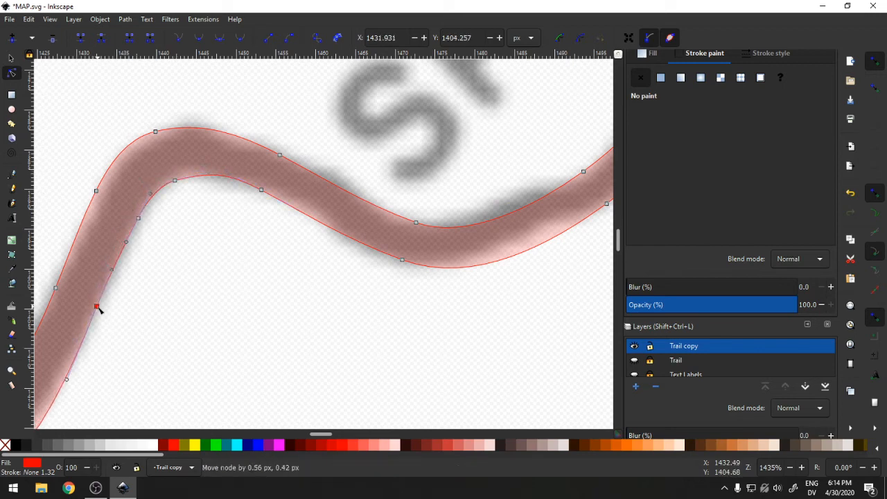
pyautogui.moveTo(261, 190); pyautogui.dragTo(256, 196)
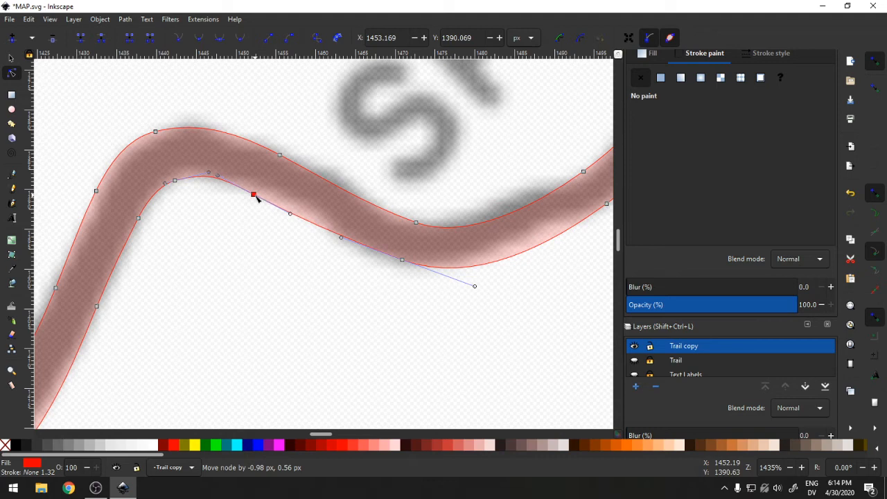
pyautogui.moveTo(281, 157); pyautogui.dragTo(286, 151)
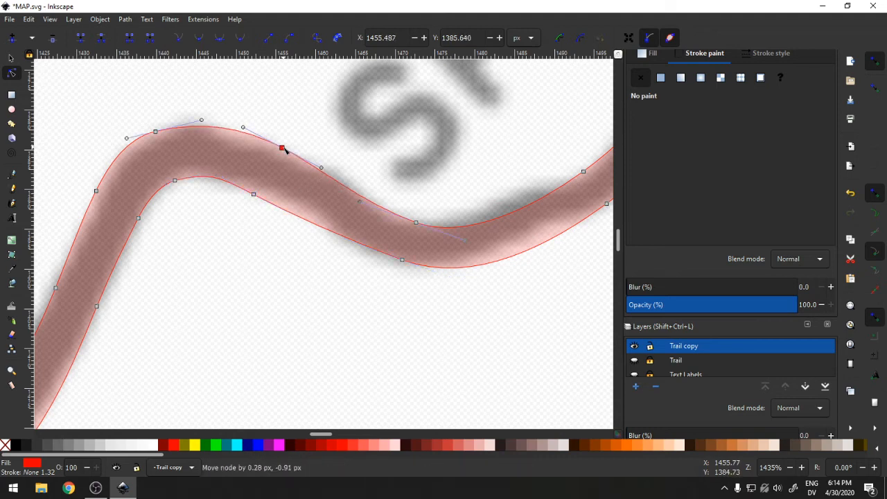
# Lower the upper-edge node below SPANISH, insert a node in the segment to its left, and pull it up to the reference's bulge.
pyautogui.moveTo(478, 228); pyautogui.dragTo(292, 276)
pyautogui.moveTo(383, 222)
pyautogui.mouseDown()
pyautogui.moveTo(366, 212)
pyautogui.moveTo(385, 233)
pyautogui.mouseUp()
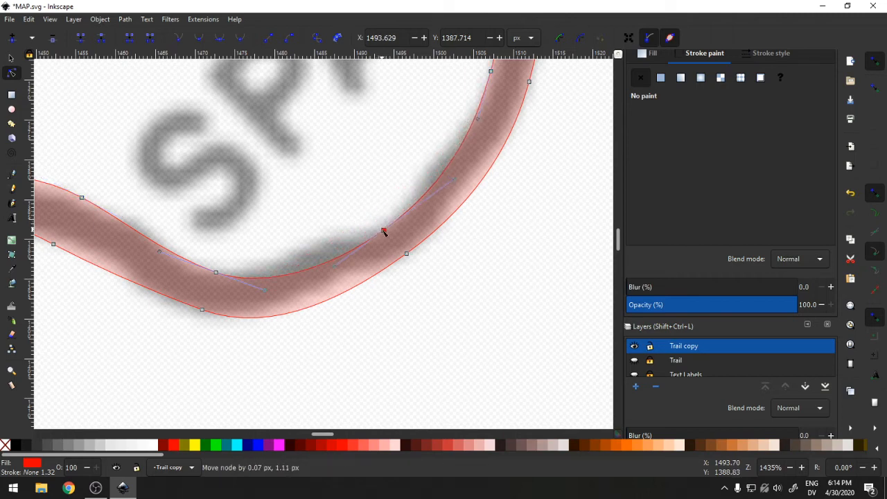
pyautogui.click(285, 277)
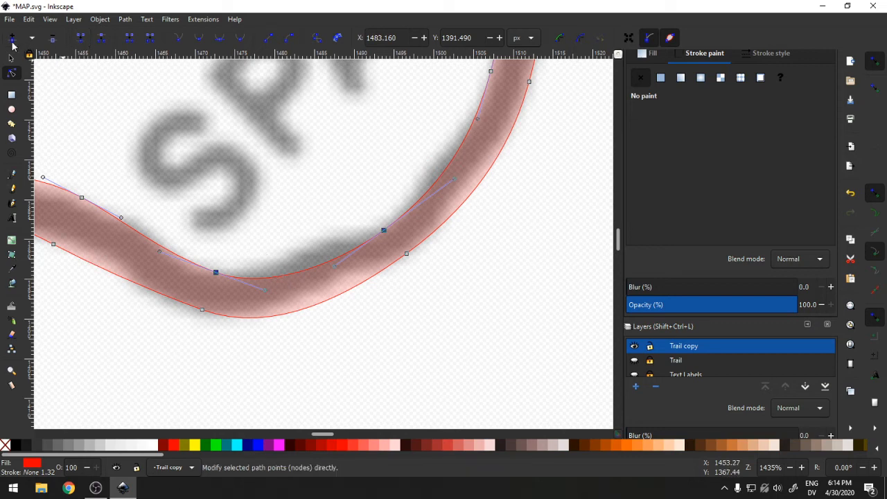
pyautogui.doubleClick(303, 278)
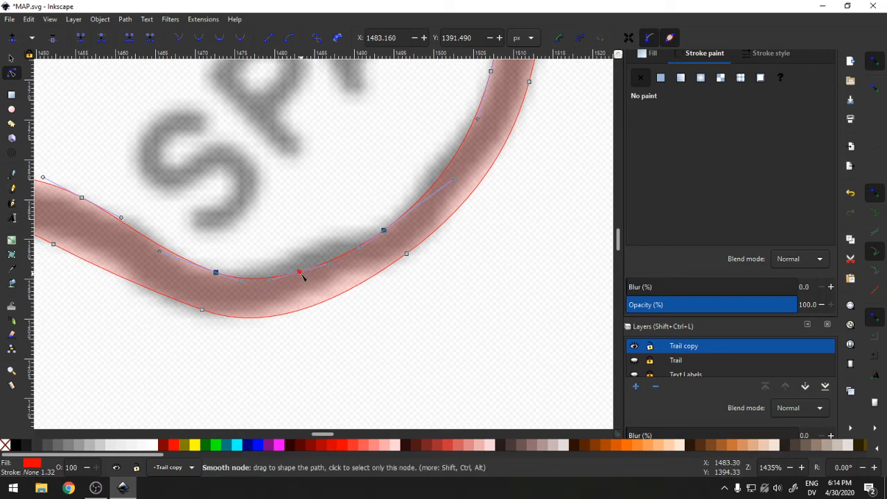
pyautogui.moveTo(302, 278); pyautogui.dragTo(305, 252)
# Insert a node in the lower-edge segment opposite the upper-edge bulge below SPANISH.
pyautogui.click(333, 304)
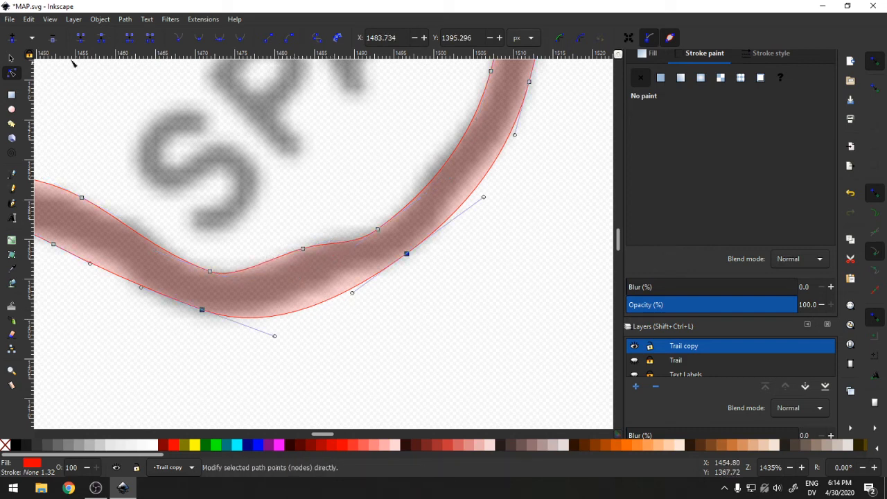
pyautogui.click(16, 42)
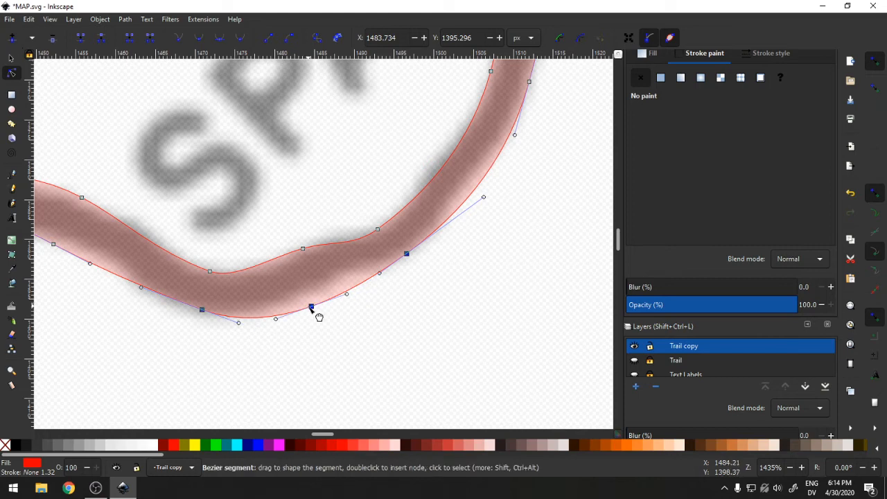
pyautogui.moveTo(317, 312); pyautogui.dragTo(320, 343)
pyautogui.click(30, 19)
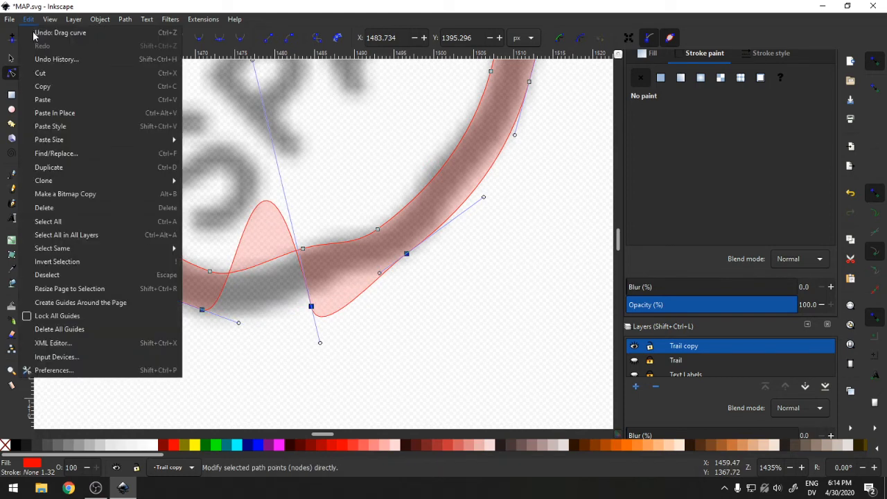
pyautogui.click(43, 32)
# Pull the inserted lower-edge node up to the reference's edge and move the lower-edge node before the S inward.
pyautogui.moveTo(312, 310); pyautogui.dragTo(282, 307)
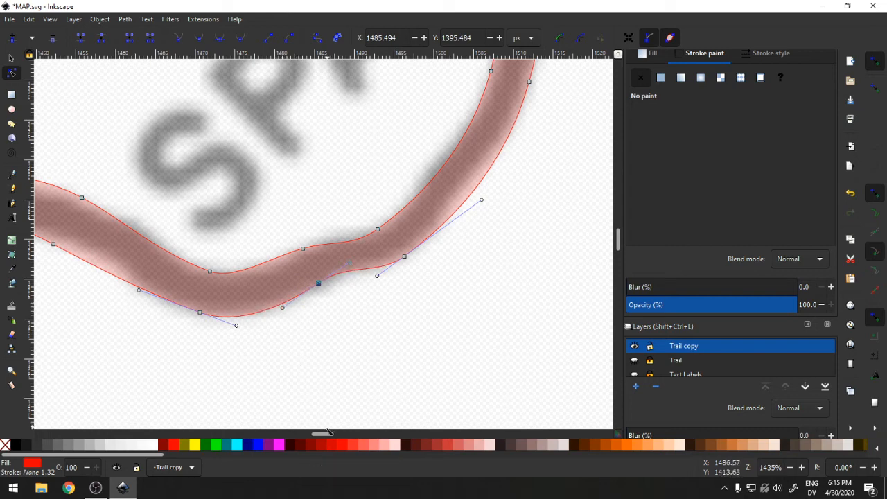
pyautogui.press('space')
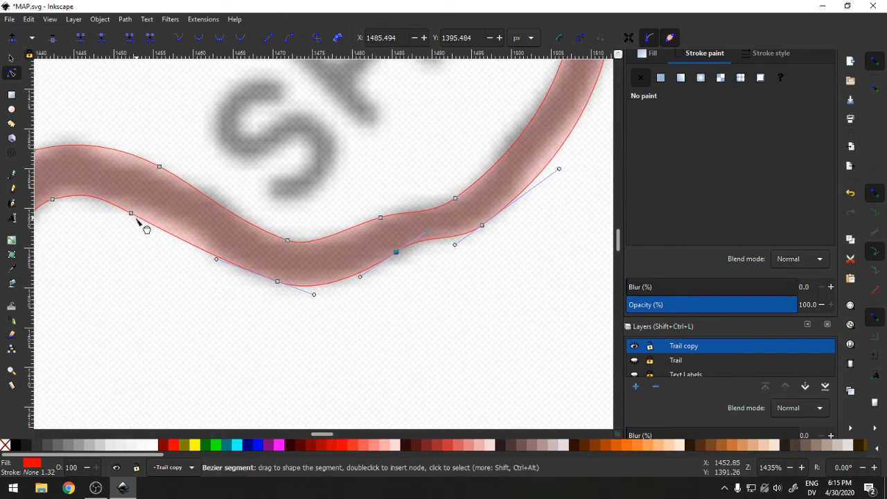
pyautogui.moveTo(131, 212); pyautogui.dragTo(140, 205)
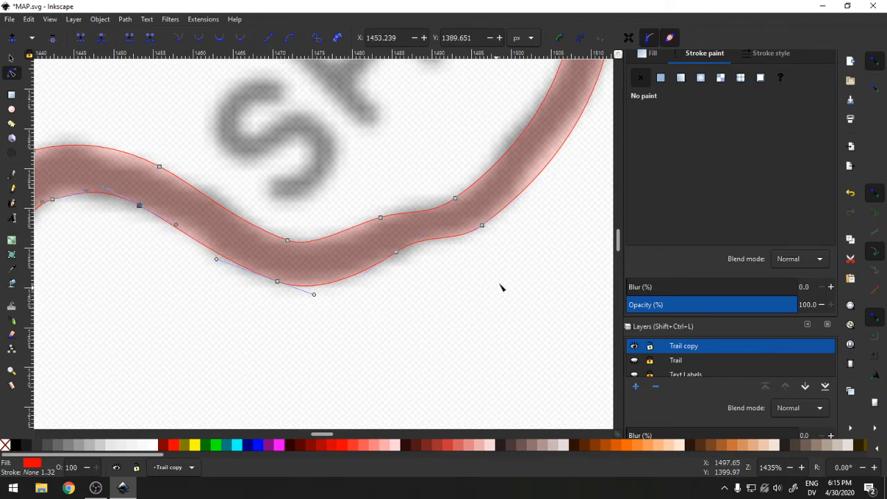
# Along the rise beside ISH, shift two upper-edge nodes inward and two lower-edge nodes outward to match the reference.
pyautogui.press('space')
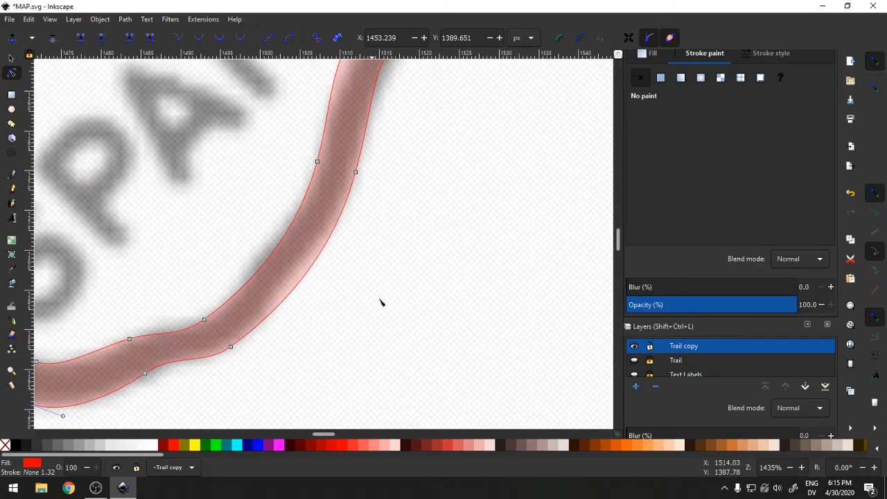
pyautogui.press('space')
pyautogui.press('space')
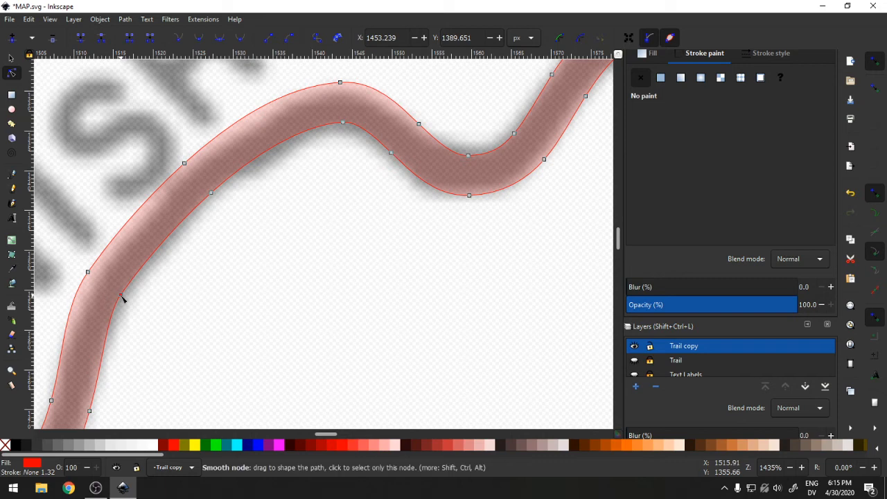
pyautogui.moveTo(122, 295); pyautogui.dragTo(129, 299)
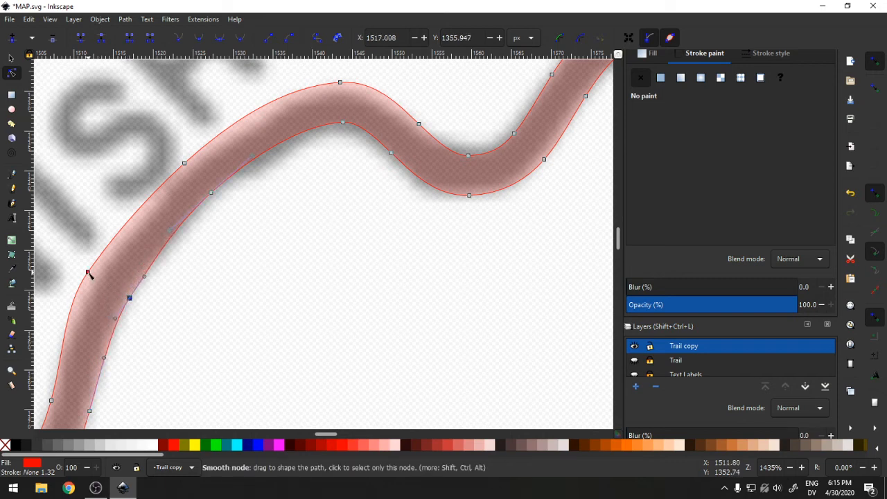
pyautogui.moveTo(88, 273); pyautogui.dragTo(97, 273)
pyautogui.moveTo(185, 163); pyautogui.dragTo(192, 165)
pyautogui.moveTo(216, 195); pyautogui.dragTo(222, 197)
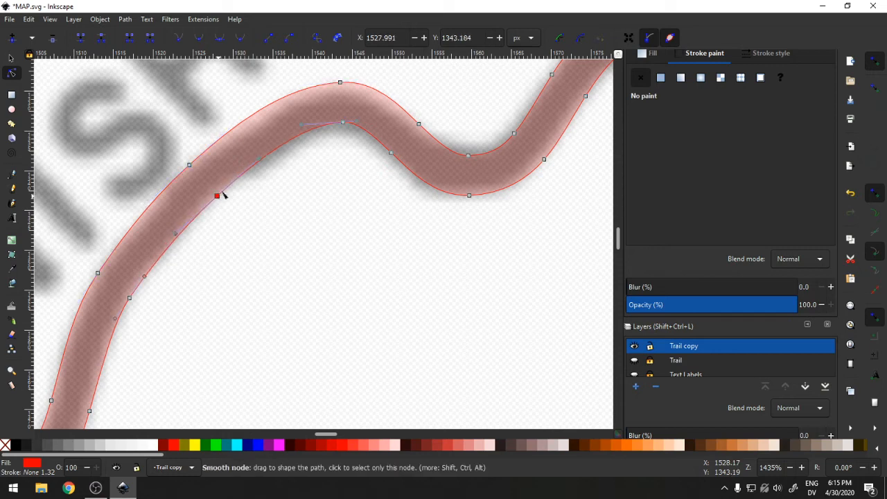
# Lower both crest nodes after SPANISH, and widen the following dip by raising two upper-edge nodes and lowering its bottom node.
pyautogui.moveTo(348, 123); pyautogui.dragTo(345, 133)
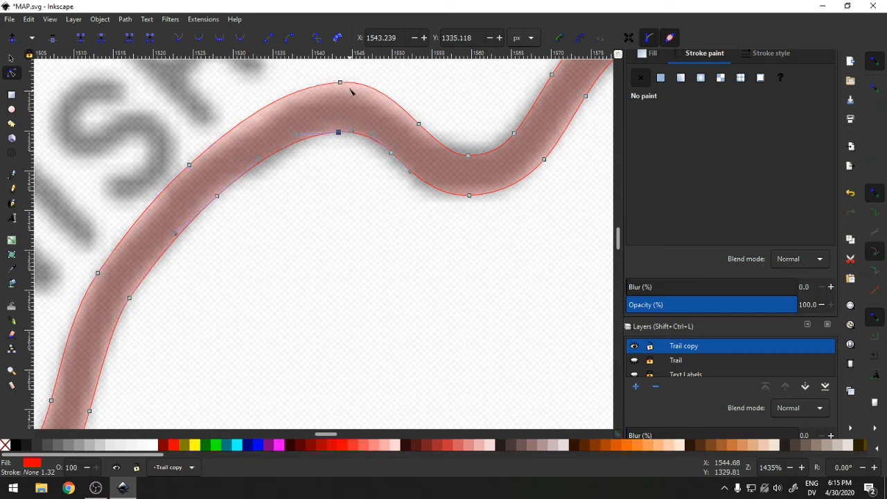
pyautogui.moveTo(340, 83); pyautogui.dragTo(341, 89)
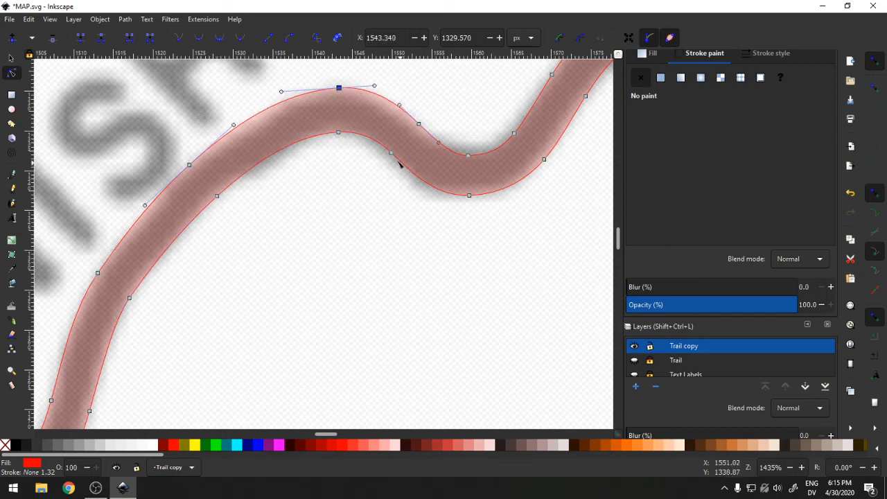
pyautogui.moveTo(469, 158); pyautogui.dragTo(516, 129)
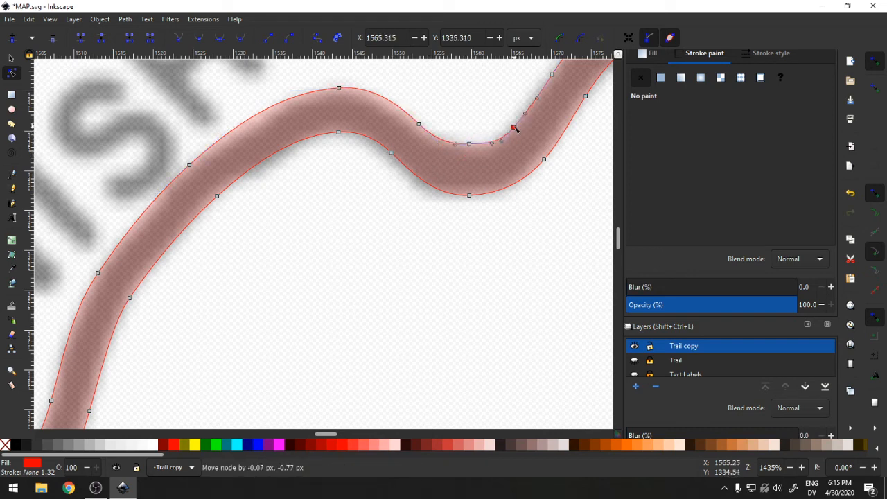
pyautogui.moveTo(470, 197); pyautogui.dragTo(466, 202)
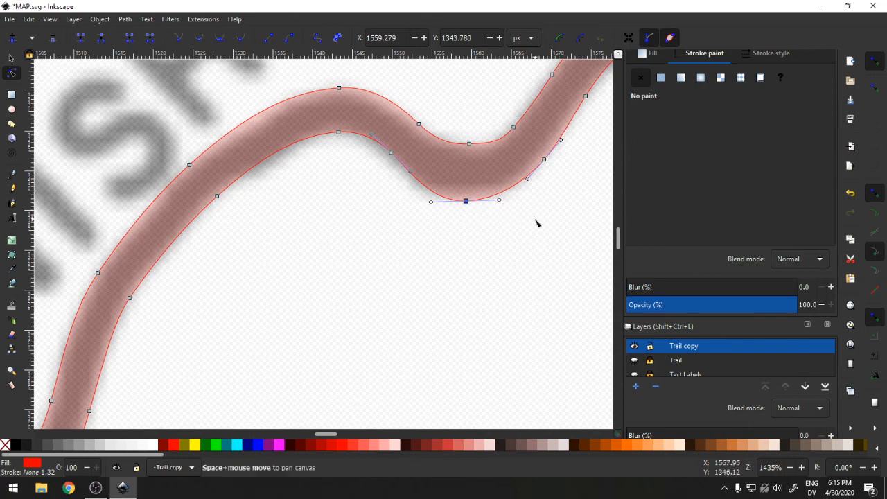
# Fit the next crest by lowering its lower-edge node, deleting the extra upper-edge node and raising the remaining one to the reference.
pyautogui.moveTo(536, 222); pyautogui.dragTo(183, 361)
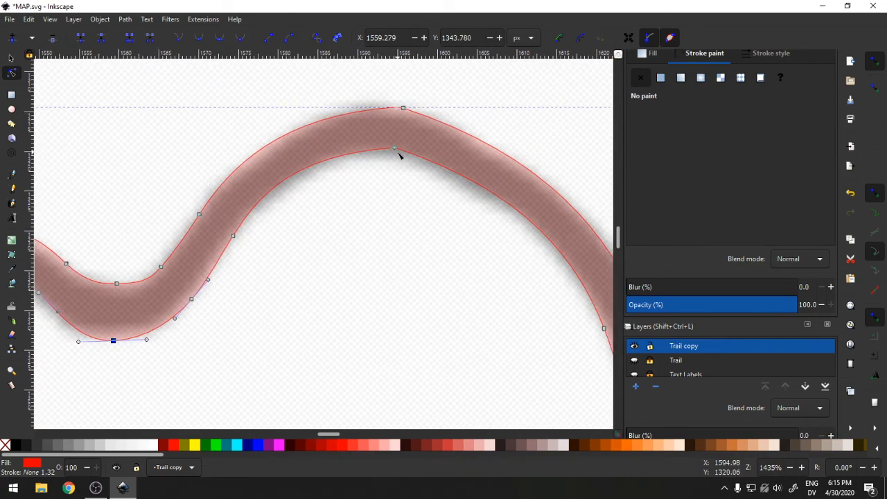
pyautogui.moveTo(394, 150); pyautogui.dragTo(392, 158)
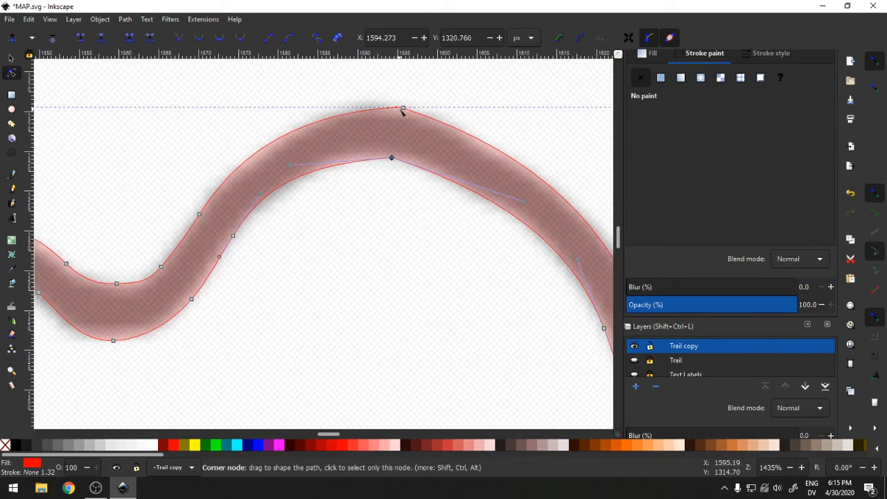
pyautogui.moveTo(403, 110); pyautogui.dragTo(411, 108)
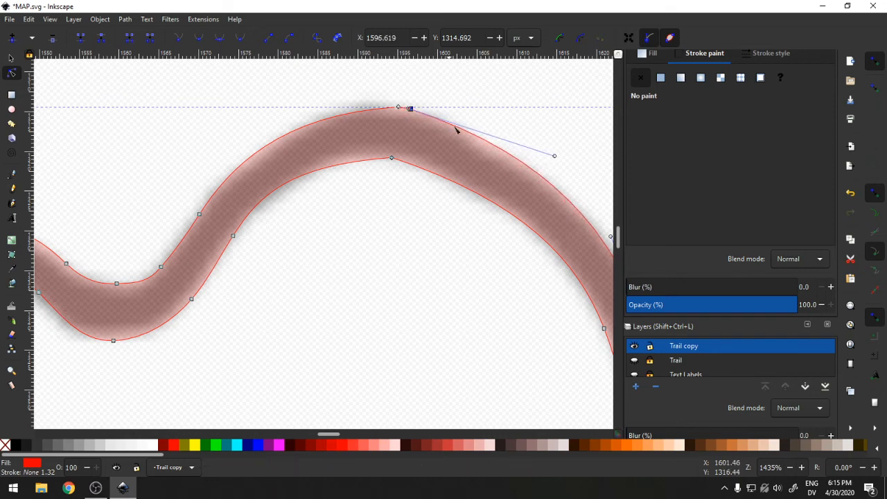
pyautogui.hotkey('ctrl', 'z')
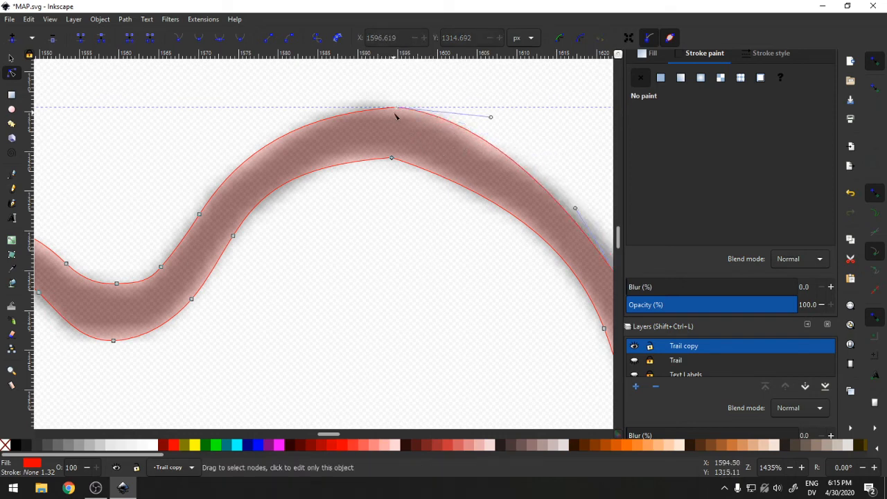
pyautogui.moveTo(396, 115)
pyautogui.mouseDown()
pyautogui.moveTo(425, 134)
pyautogui.moveTo(433, 109)
pyautogui.moveTo(386, 122)
pyautogui.moveTo(383, 103)
pyautogui.mouseUp()
pyautogui.press('Delete')
pyautogui.moveTo(391, 161)
pyautogui.mouseDown()
pyautogui.moveTo(391, 175)
pyautogui.moveTo(394, 160)
pyautogui.mouseUp()
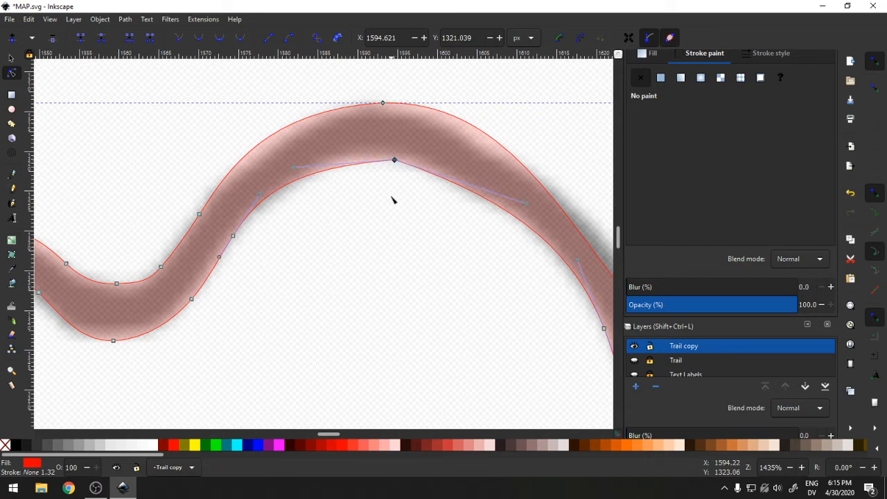
# Shorten the handle of the outer-edge node past the crest so the curve bulges out to the reference's edge.
pyautogui.press('space')
pyautogui.moveTo(259, 229); pyautogui.dragTo(151, 230)
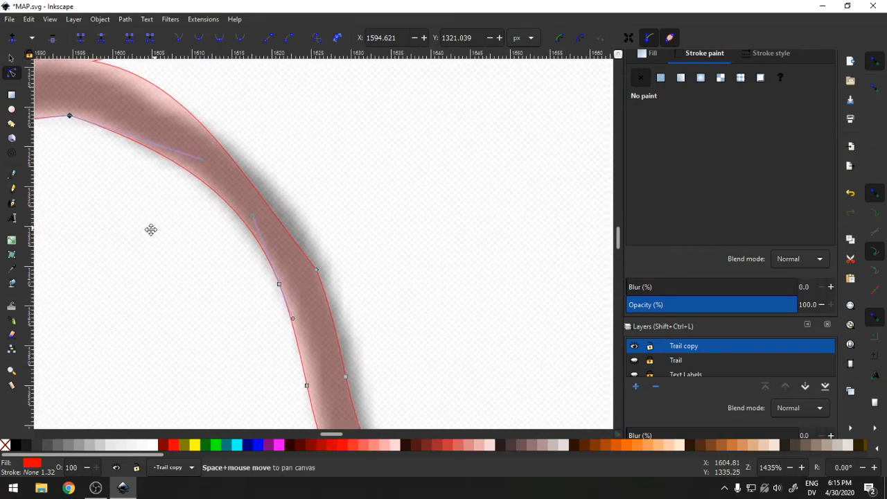
pyautogui.click(241, 207)
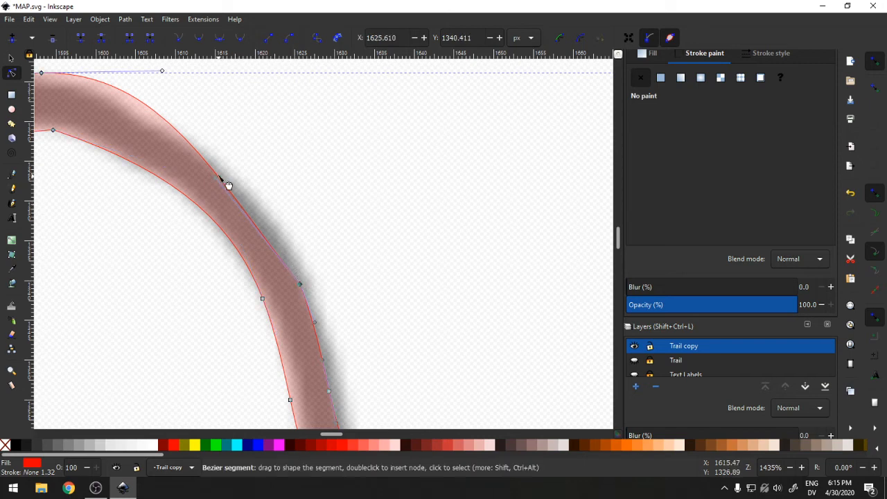
pyautogui.moveTo(220, 180); pyautogui.dragTo(289, 250)
# On the descent past the crest, move two right-edge nodes outward and the left-edge node inward to fit the reference.
pyautogui.scroll(-3, 305, 258)
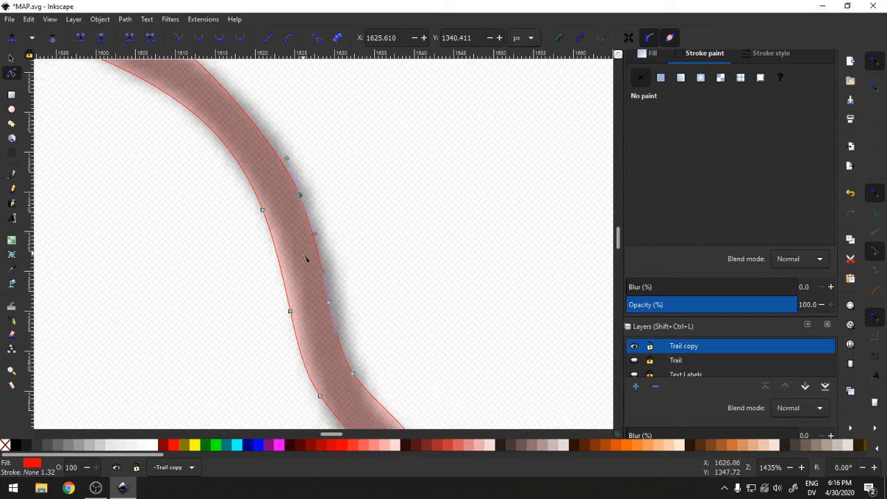
pyautogui.scroll(-3, 309, 265)
pyautogui.press('space')
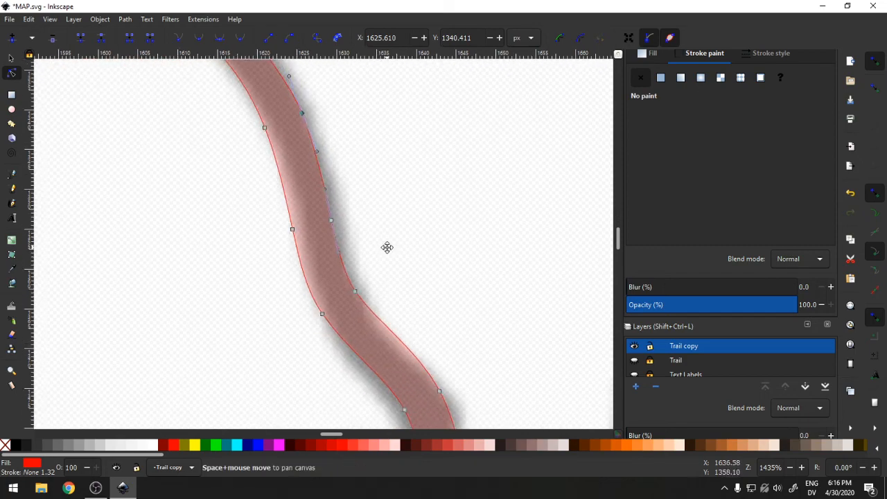
pyautogui.press('space')
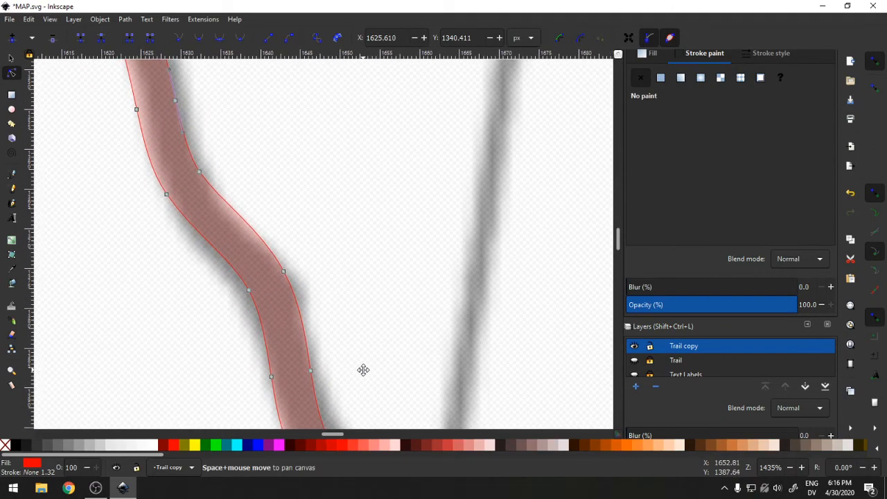
pyautogui.press('space')
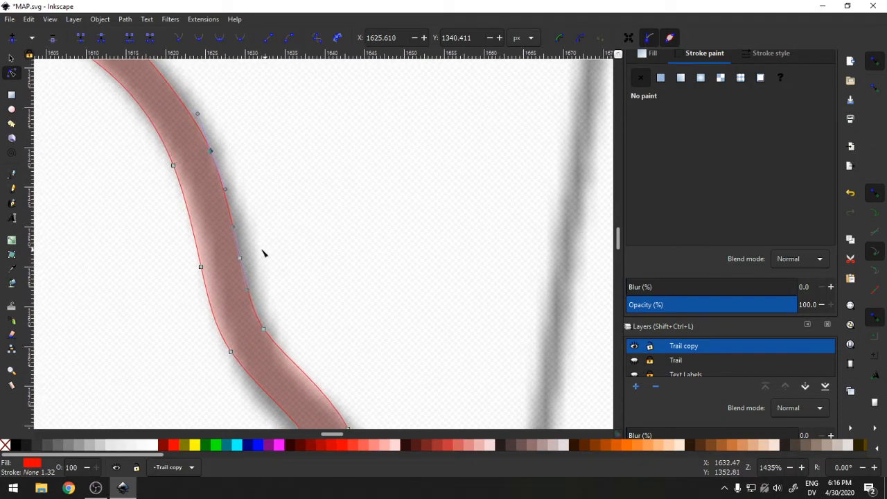
pyautogui.moveTo(241, 261); pyautogui.dragTo(253, 252)
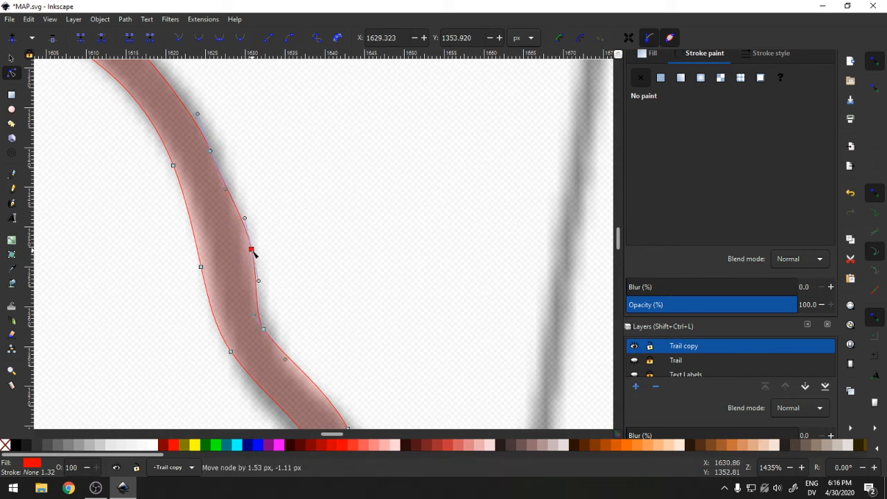
pyautogui.moveTo(202, 267); pyautogui.dragTo(213, 264)
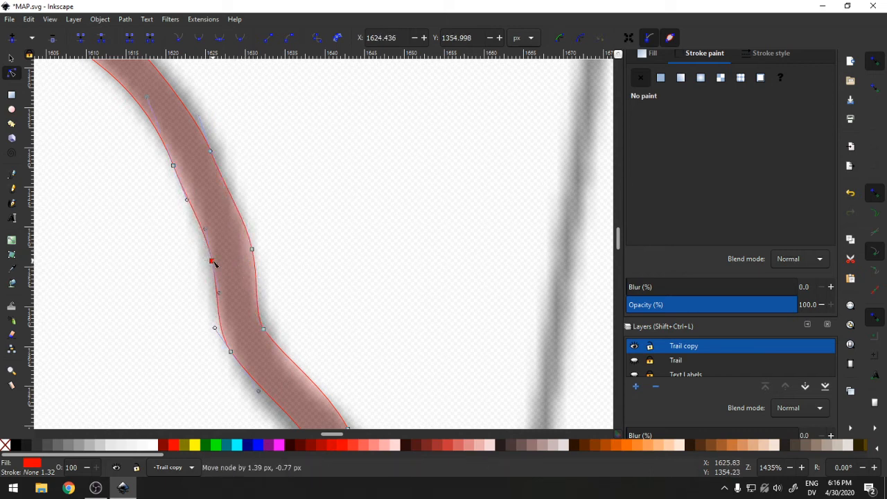
pyautogui.moveTo(212, 154); pyautogui.dragTo(214, 144)
# Widen the trail at the lower bend by moving its left-edge and right-edge nodes outward to the reference's edges.
pyautogui.scroll(-5, 319, 374)
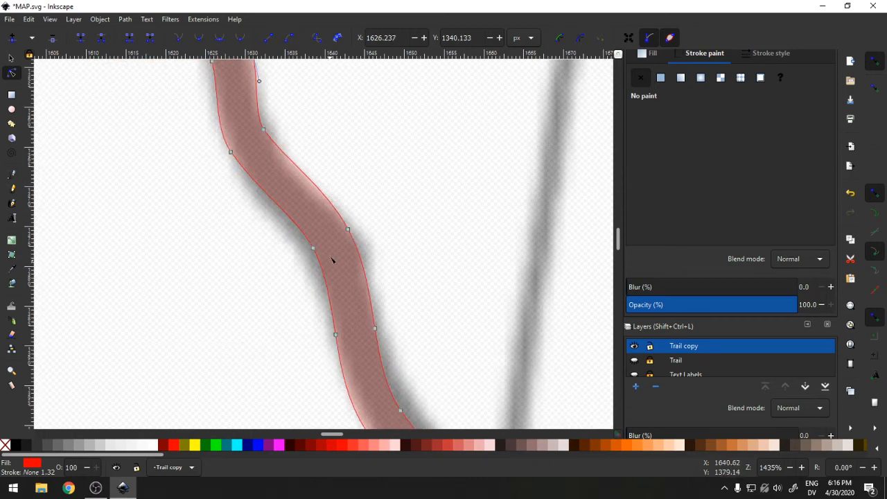
pyautogui.moveTo(313, 248); pyautogui.dragTo(298, 253)
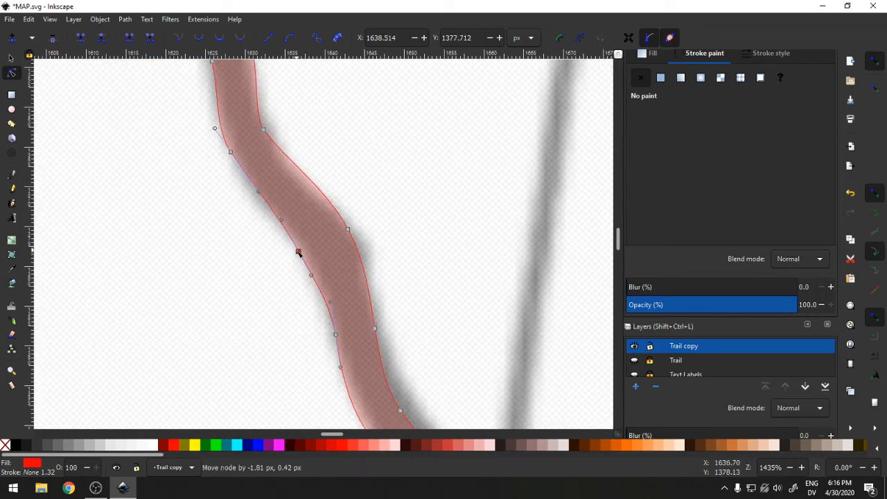
pyautogui.moveTo(349, 230)
pyautogui.mouseDown()
pyautogui.moveTo(371, 239)
pyautogui.moveTo(363, 238)
pyautogui.mouseUp()
pyautogui.scroll(-3, 367, 337)
pyautogui.press('space')
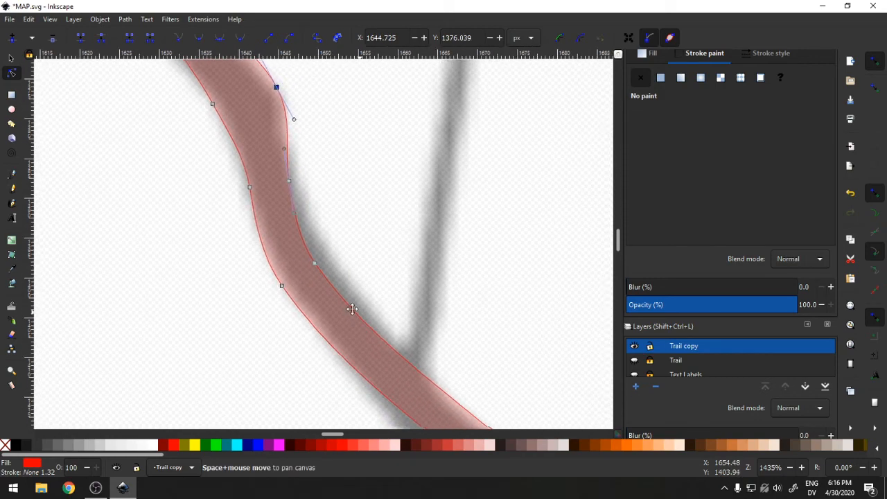
pyautogui.moveTo(178, 224); pyautogui.dragTo(202, 223)
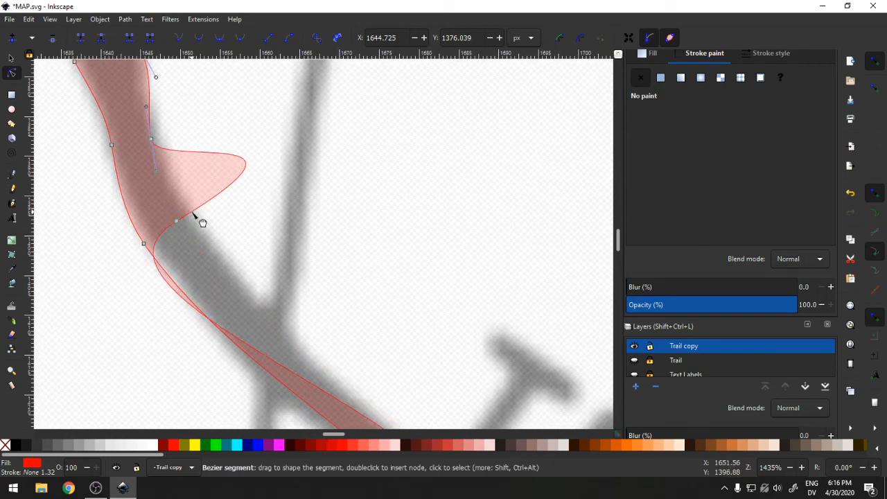
pyautogui.click(28, 19)
pyautogui.click(38, 33)
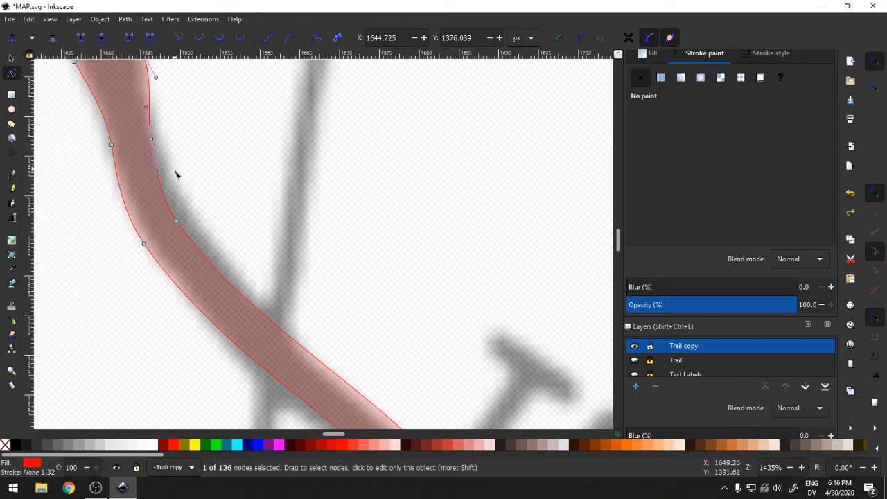
# Just before the thin line crossing ahead of TRAIL, move the right-edge node outward and the left-edge node inward to the reference.
pyautogui.moveTo(177, 224); pyautogui.dragTo(199, 222)
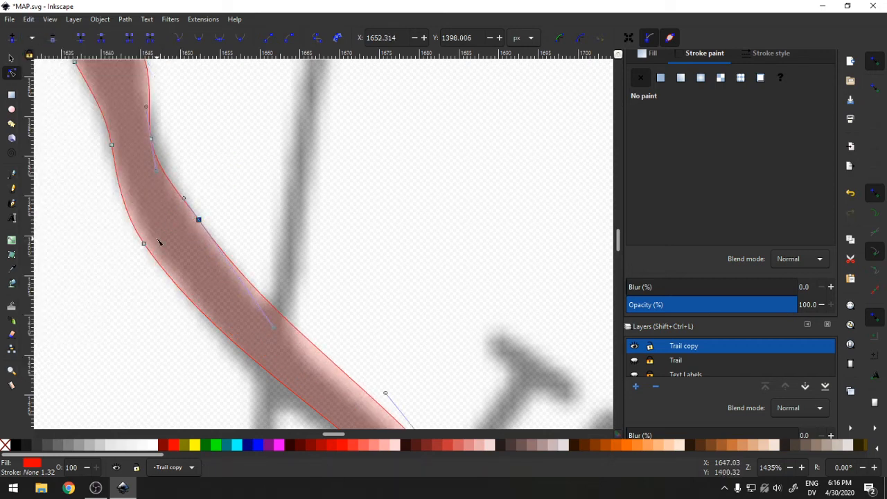
pyautogui.moveTo(148, 246); pyautogui.dragTo(157, 243)
pyautogui.press('space')
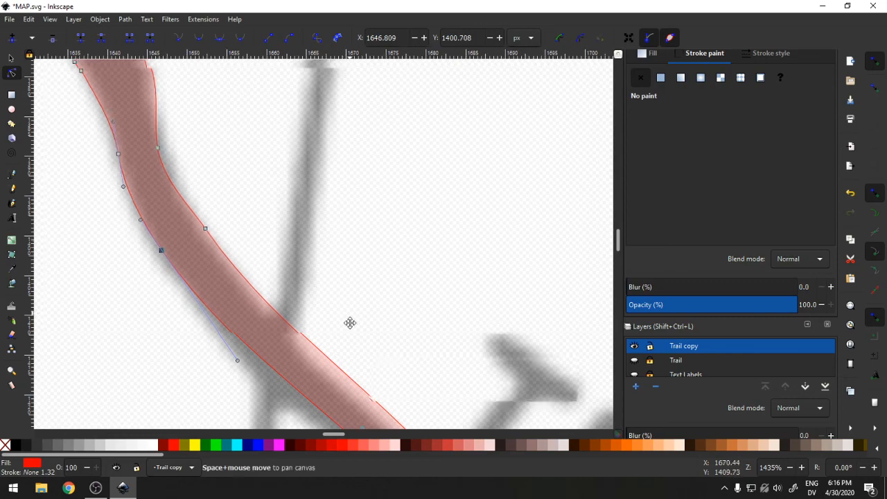
pyautogui.moveTo(240, 184); pyautogui.dragTo(218, 123)
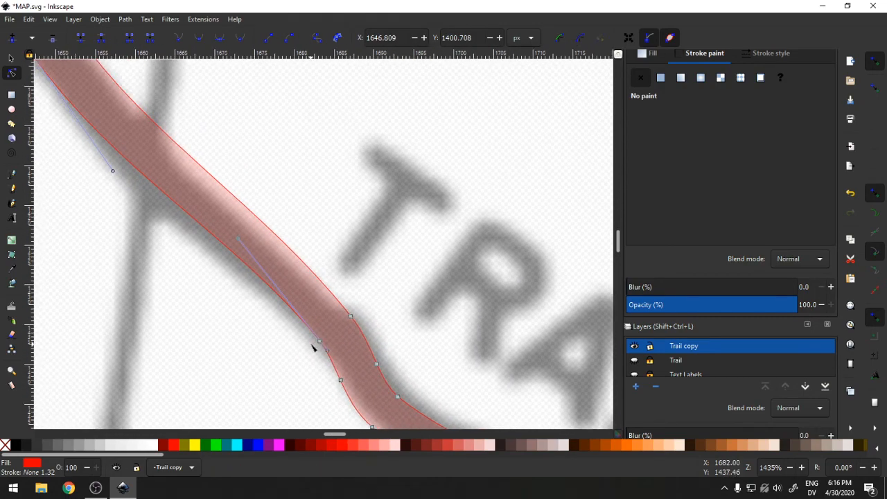
# Between the thin line crossing and the T, move the left-edge node and handle outward and pull the right-edge node's handle in to the reference.
pyautogui.moveTo(240, 239); pyautogui.dragTo(206, 252)
pyautogui.moveTo(319, 343); pyautogui.dragTo(301, 328)
pyautogui.click(351, 317)
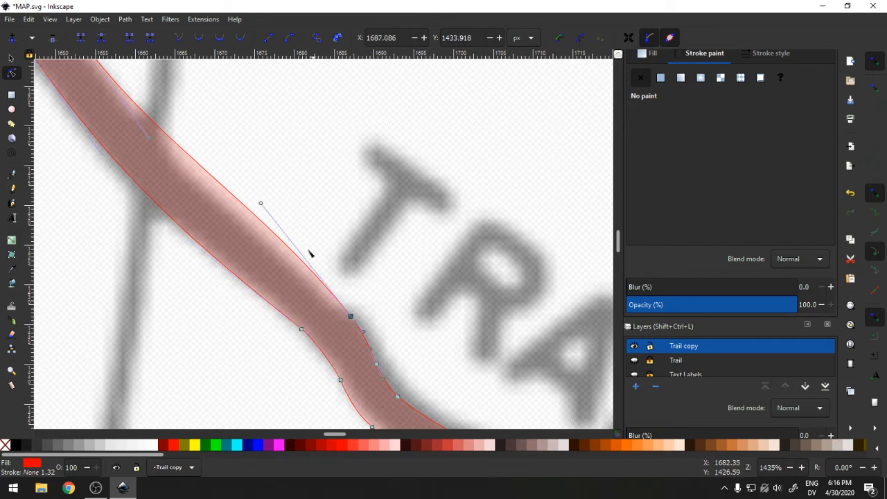
pyautogui.moveTo(262, 205); pyautogui.dragTo(230, 210)
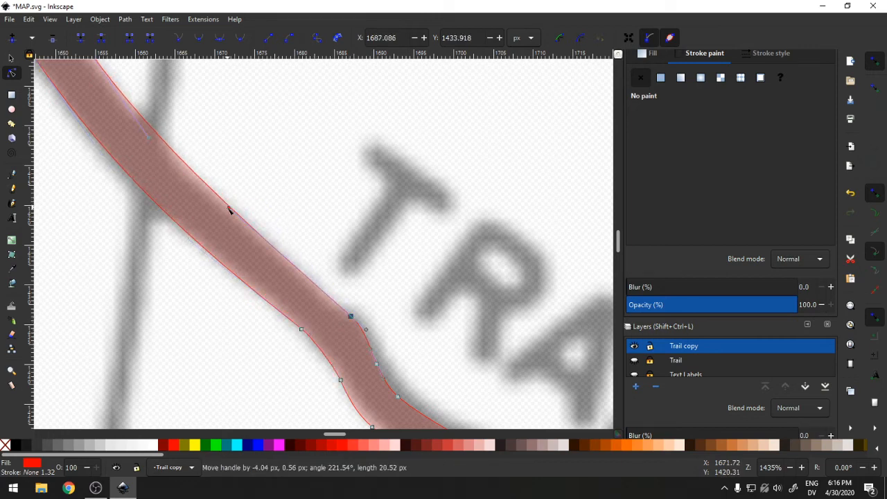
# At the small bend below the T and R of TRAIL, move the two right-edge nodes outward to the reference's edge.
pyautogui.scroll(-3, 503, 362)
pyautogui.moveTo(515, 352); pyautogui.dragTo(227, 253)
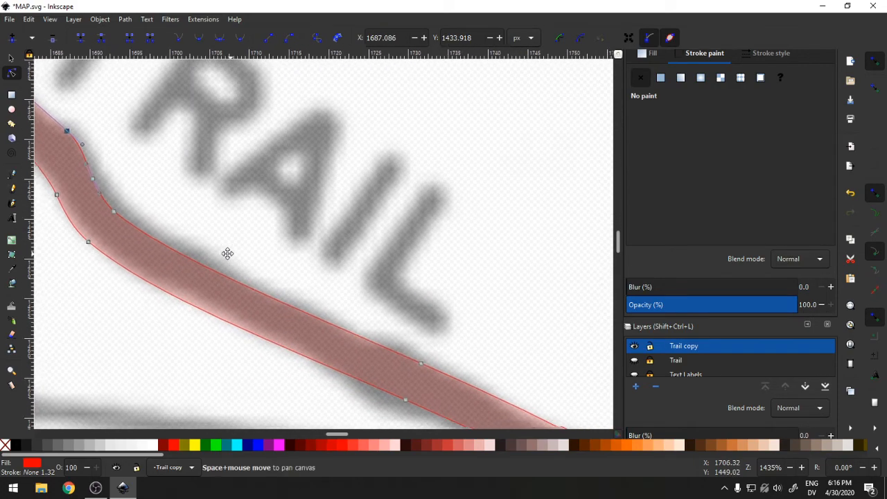
pyautogui.moveTo(108, 210); pyautogui.dragTo(119, 205)
pyautogui.moveTo(85, 180); pyautogui.dragTo(96, 175)
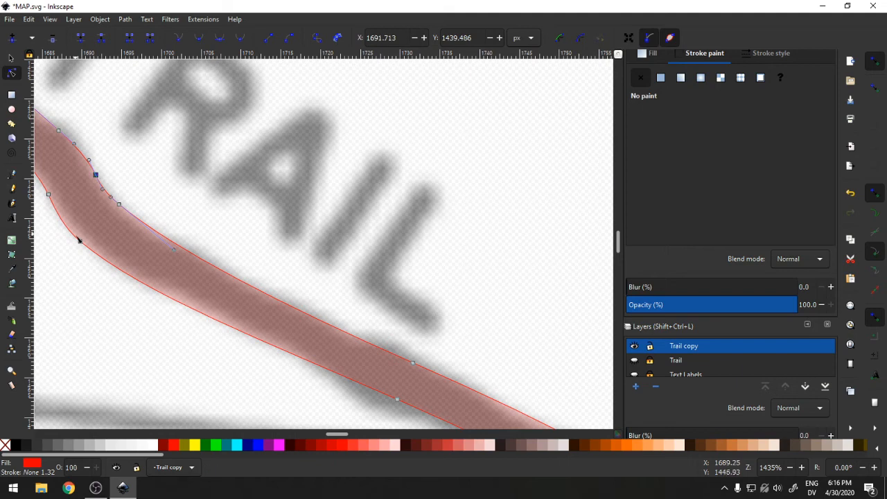
pyautogui.moveTo(81, 242); pyautogui.dragTo(84, 241)
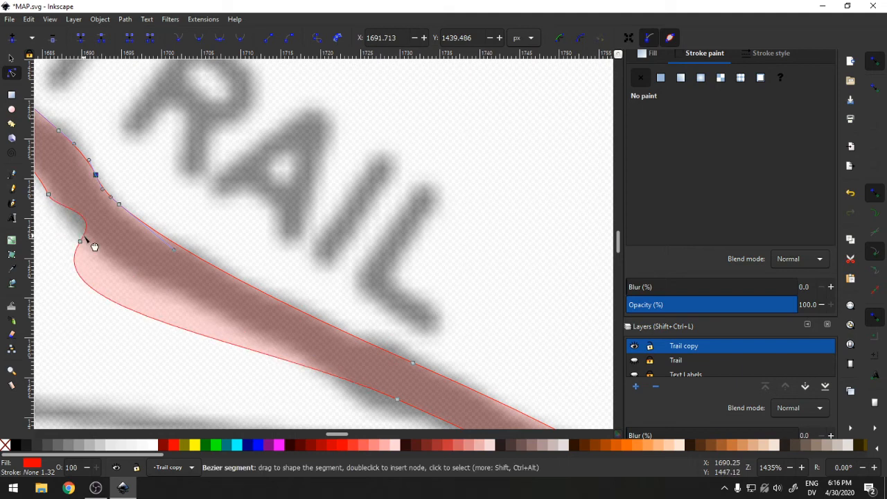
pyautogui.click(28, 19)
pyautogui.click(46, 33)
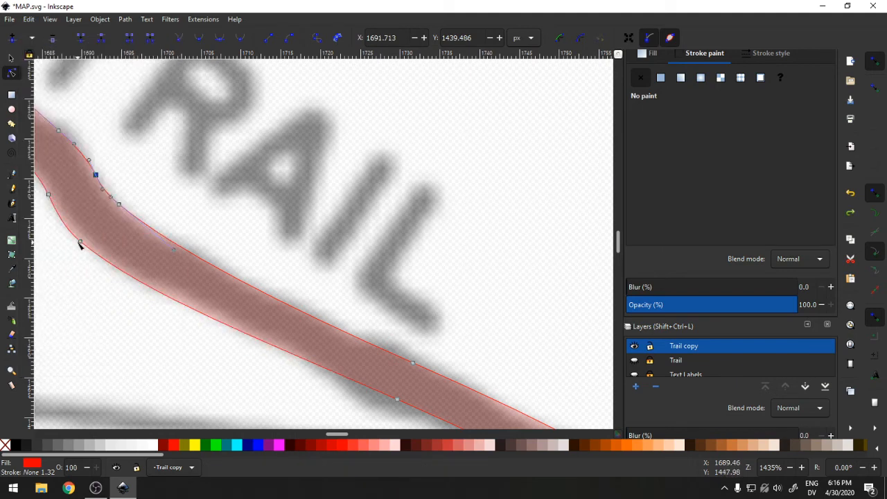
# Move the left-edge node at the bend inward, and move the upper-edge and lower-edge nodes near the L of TRAIL outward to the reference.
pyautogui.moveTo(80, 241); pyautogui.dragTo(87, 240)
pyautogui.press('space')
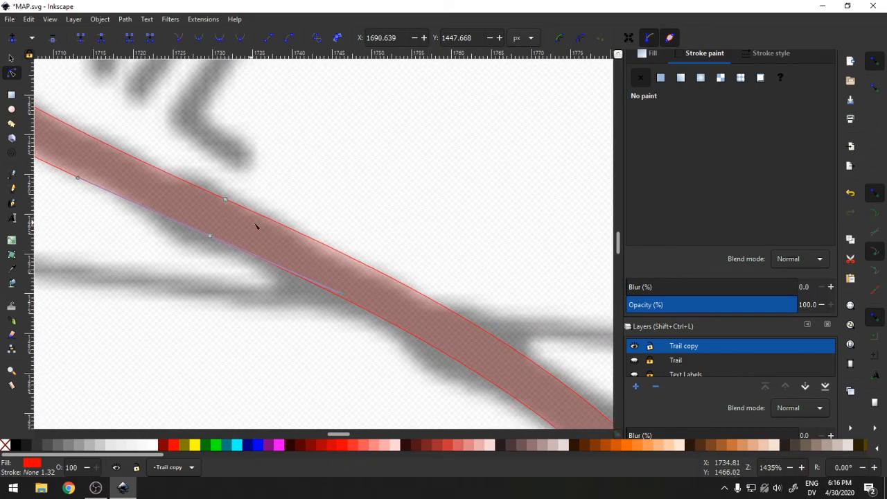
pyautogui.press('space')
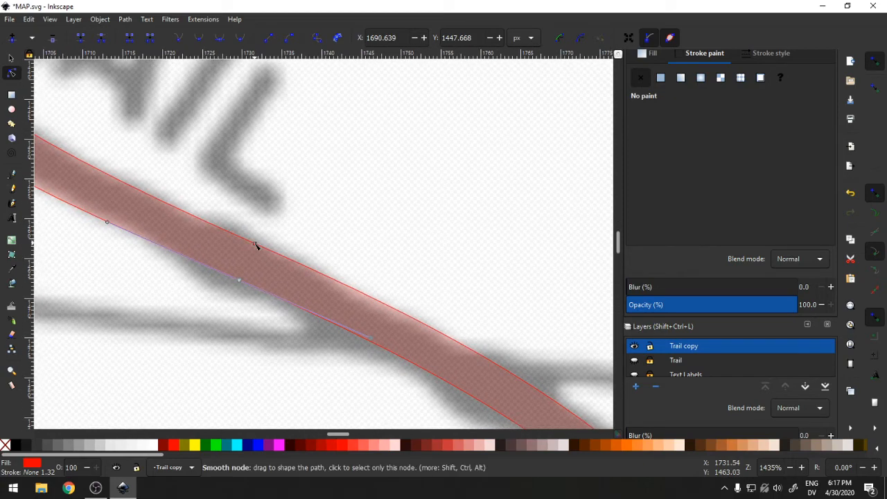
pyautogui.press('space')
pyautogui.press('space')
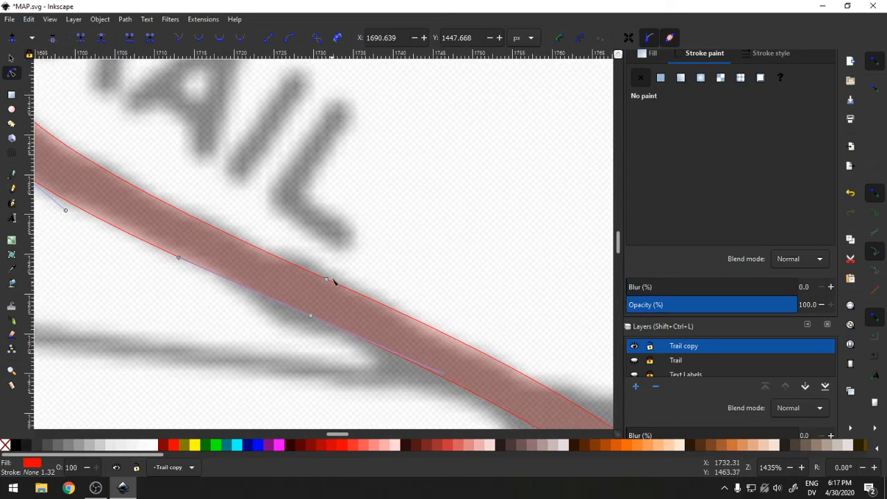
pyautogui.click(329, 281)
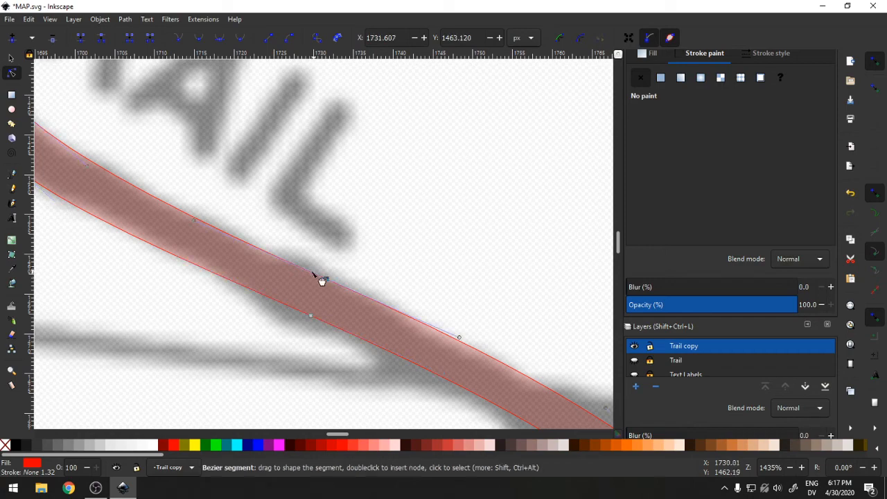
pyautogui.moveTo(328, 279); pyautogui.dragTo(333, 276)
pyautogui.moveTo(313, 316); pyautogui.dragTo(308, 323)
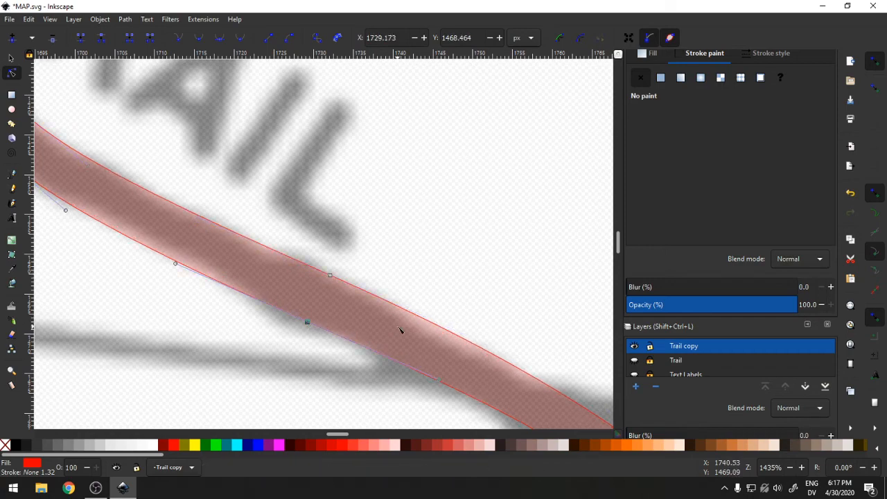
# Insert a node in the long lower-edge segment past TRAIL, beside the bulge at the thin line crossing.
pyautogui.press('space')
pyautogui.moveTo(223, 193); pyautogui.dragTo(135, 122)
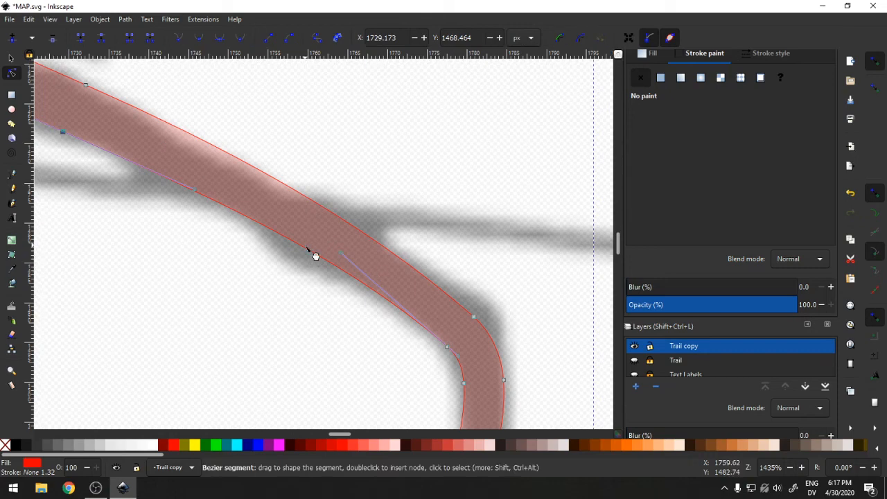
pyautogui.click(312, 257)
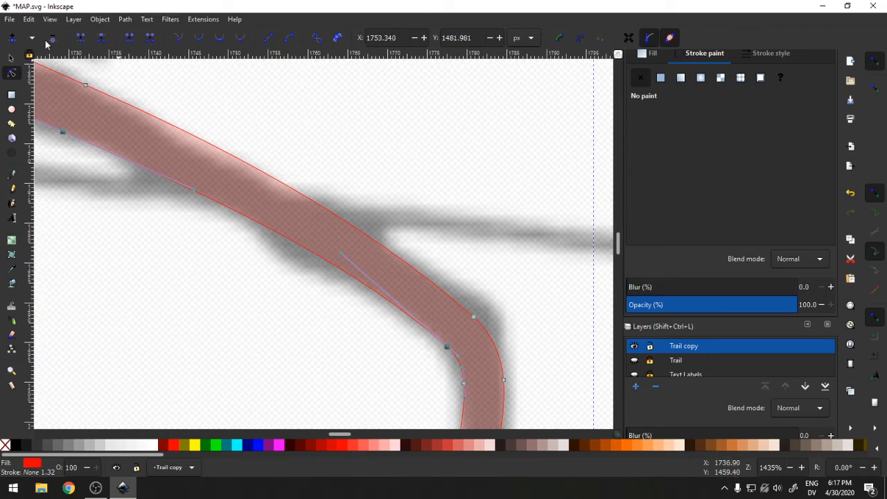
pyautogui.click(13, 40)
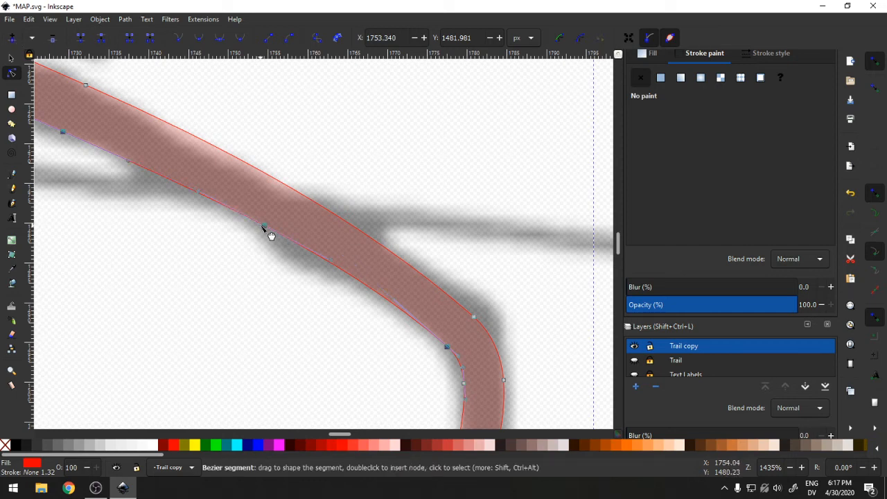
pyautogui.moveTo(269, 231)
pyautogui.mouseDown()
pyautogui.moveTo(270, 242)
pyautogui.moveTo(254, 232)
pyautogui.moveTo(267, 247)
pyautogui.moveTo(266, 229)
pyautogui.mouseUp()
pyautogui.click(29, 19)
pyautogui.click(43, 35)
pyautogui.click(29, 20)
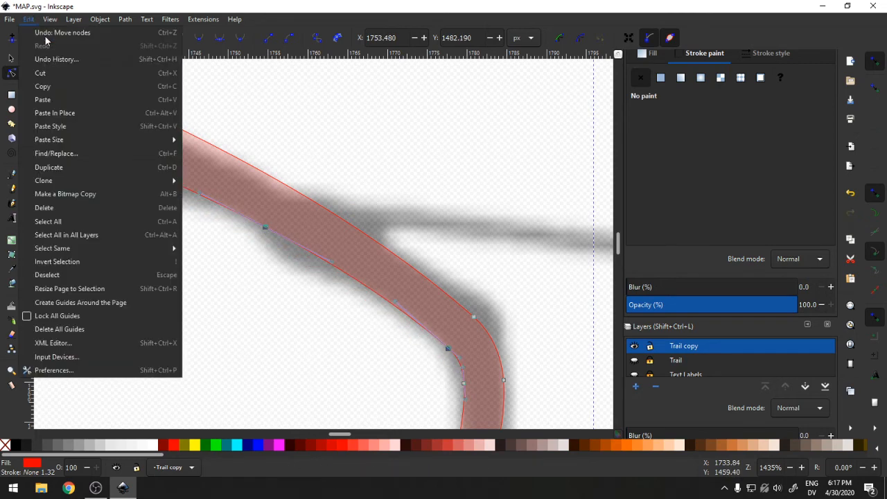
pyautogui.click(46, 34)
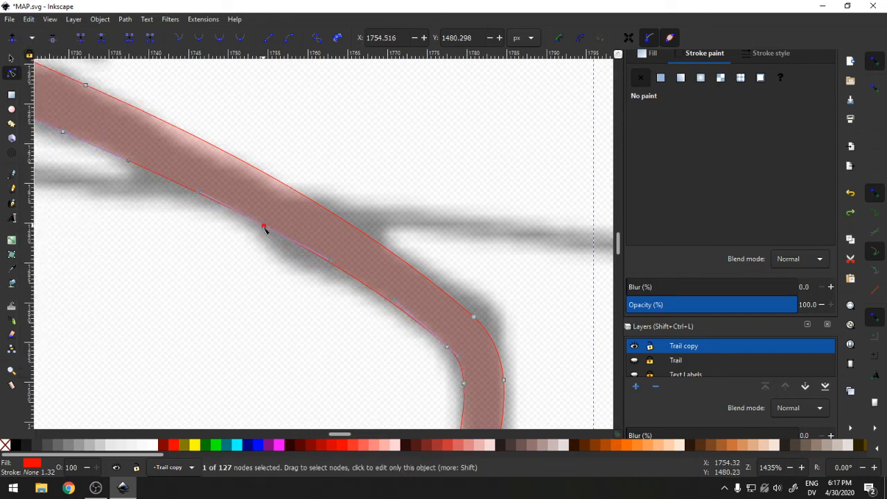
# Move the inserted lower-edge node out to the reference's bulge and adjust both its handles to follow the edge.
pyautogui.moveTo(266, 229); pyautogui.dragTo(268, 243)
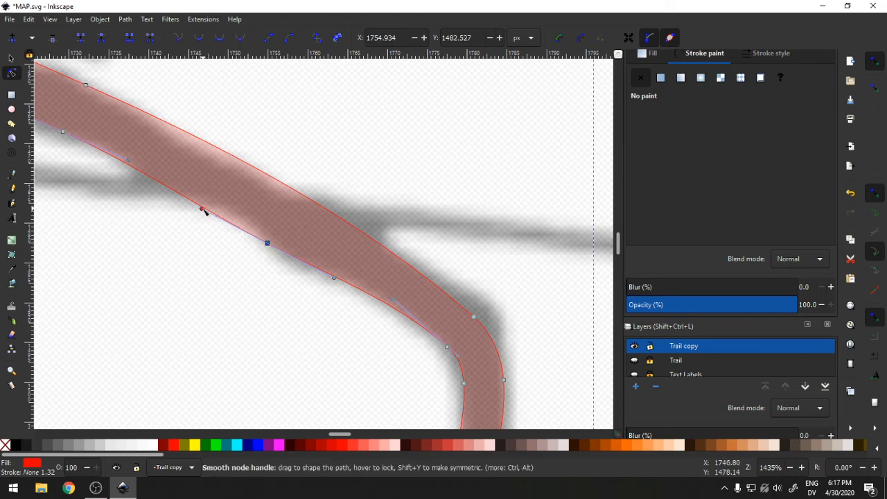
pyautogui.moveTo(202, 206); pyautogui.dragTo(232, 200)
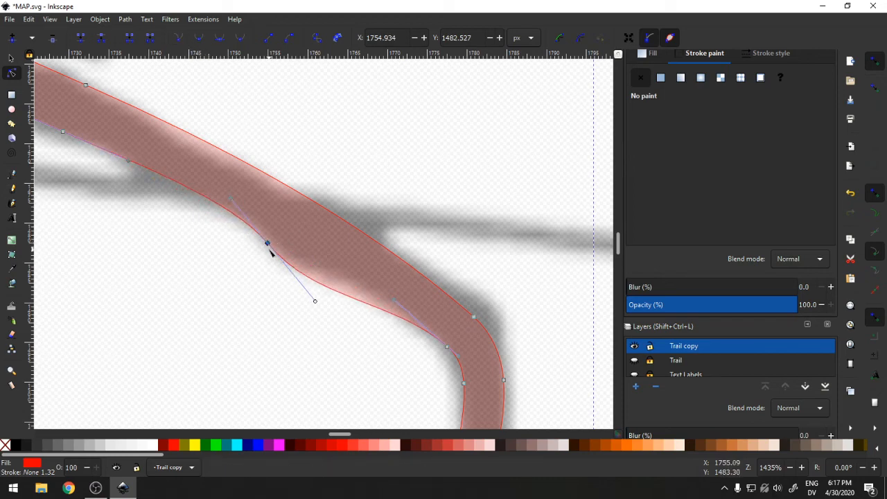
pyautogui.moveTo(316, 303); pyautogui.dragTo(333, 277)
pyautogui.moveTo(233, 200); pyautogui.dragTo(213, 190)
pyautogui.moveTo(267, 244); pyautogui.dragTo(279, 251)
# Move the right-edge node at the sharp downward bend outward and pull its upper handle in along the reference's edge.
pyautogui.click(474, 318)
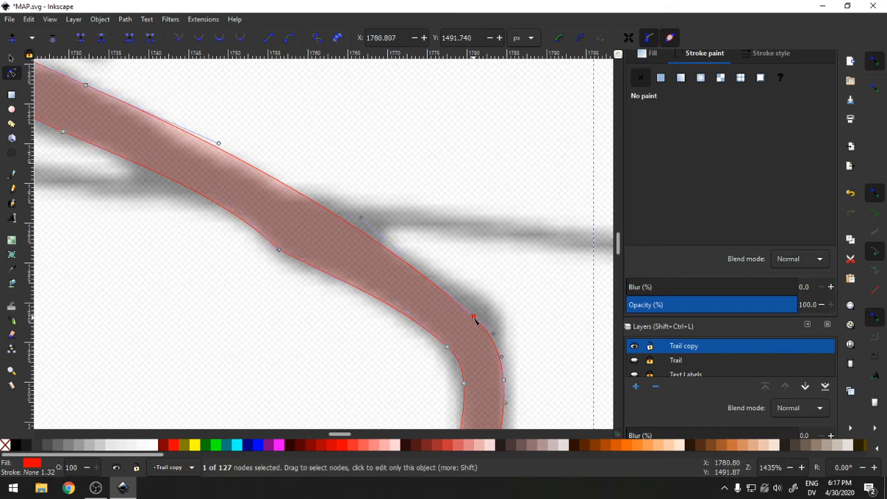
pyautogui.moveTo(475, 318); pyautogui.dragTo(493, 314)
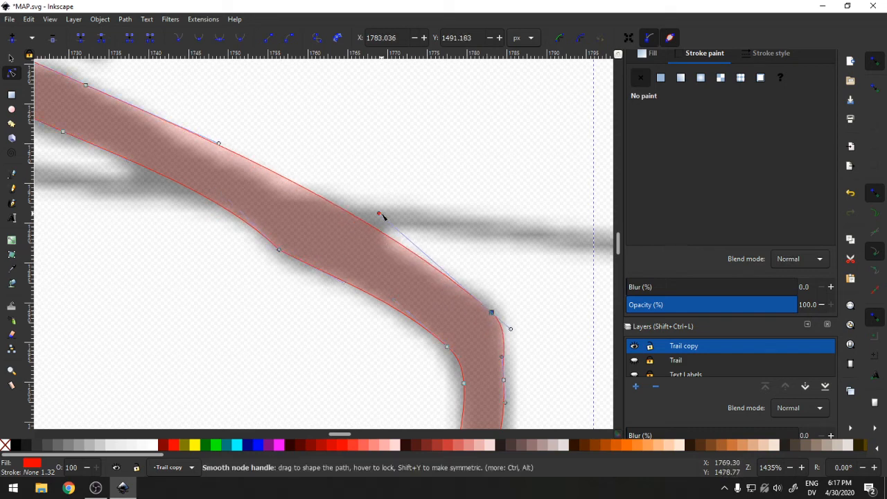
pyautogui.moveTo(380, 215); pyautogui.dragTo(370, 230)
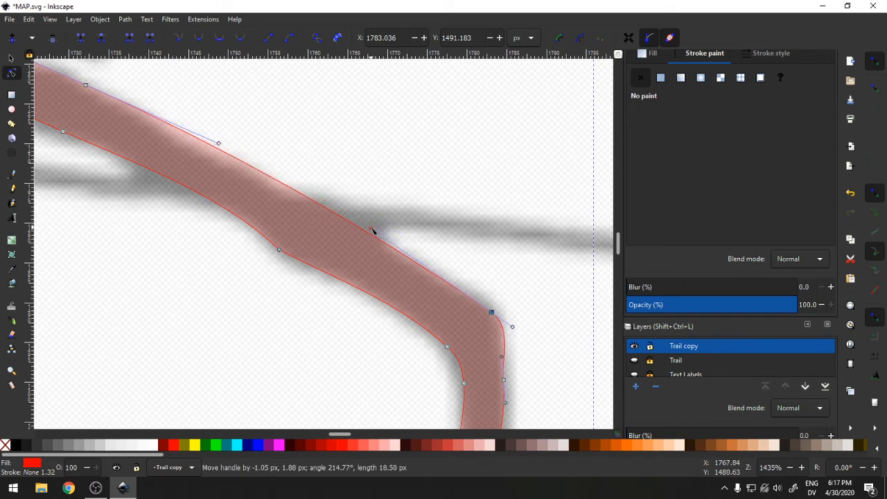
# Delete the right-edge node just below the sharp bend and move the next right-edge node outward to the reference.
pyautogui.scroll(-5, 585, 311)
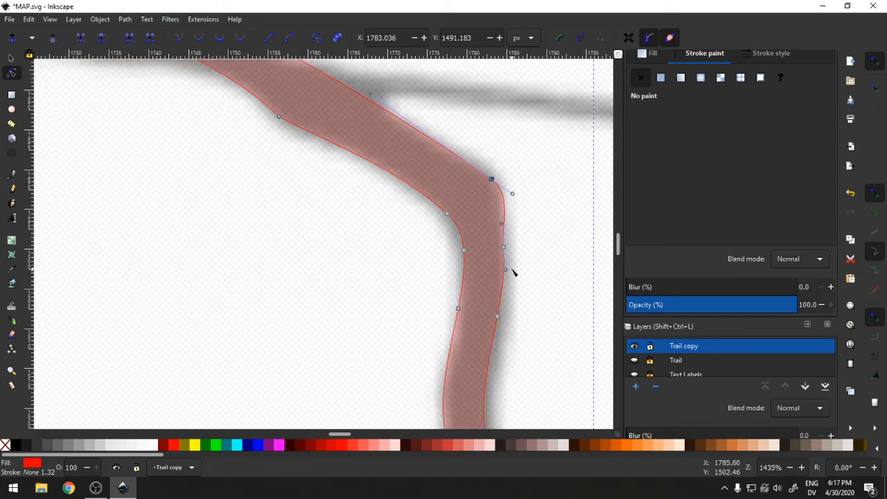
pyautogui.click(506, 248)
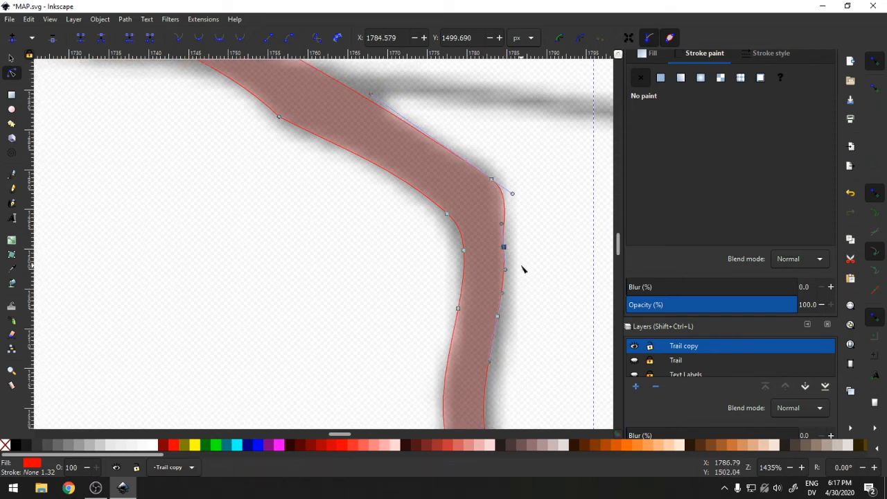
pyautogui.click(523, 269)
pyautogui.scroll(-2, 520, 298)
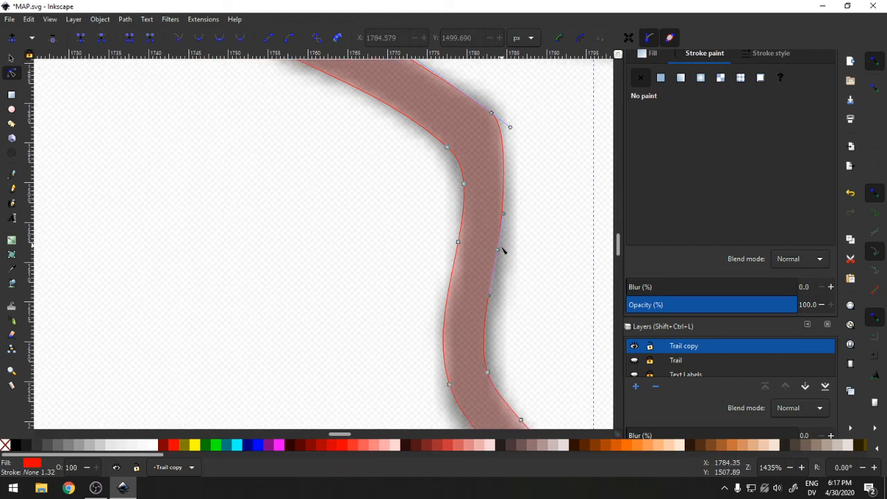
pyautogui.moveTo(500, 251); pyautogui.dragTo(513, 250)
# Move the two left-edge nodes on the inside of the sharp bend outward to the reference's edge.
pyautogui.scroll(-2, 513, 271)
pyautogui.scroll(2, 514, 271)
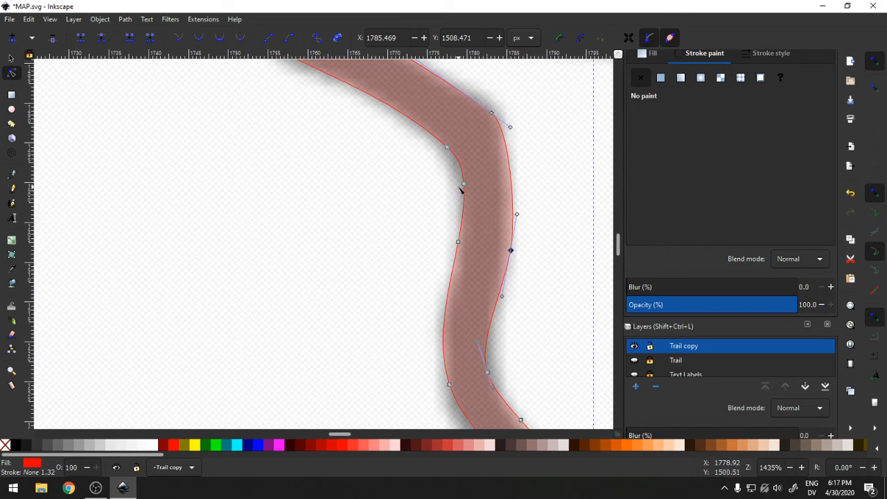
pyautogui.moveTo(449, 148); pyautogui.dragTo(444, 149)
pyautogui.moveTo(465, 184); pyautogui.dragTo(462, 187)
# On the final winding stretch near SANTA FE, delete the left-edge nodes just above and just below the inward bend.
pyautogui.scroll(-5, 509, 300)
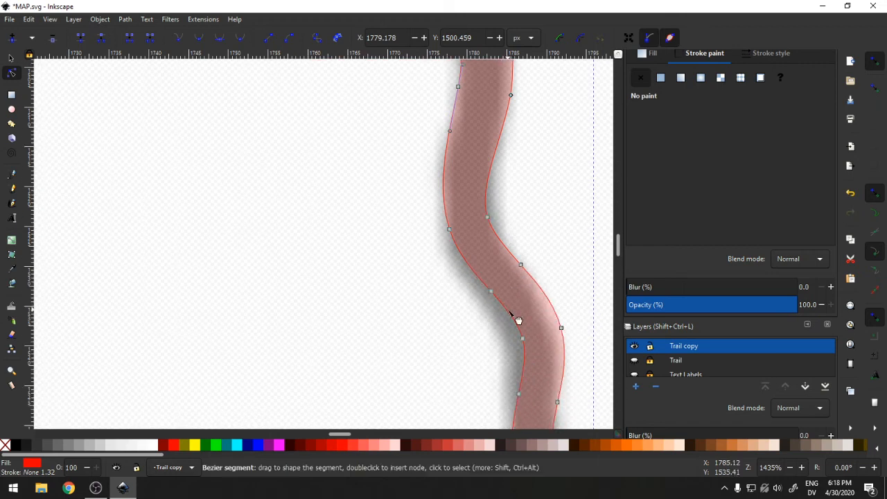
pyautogui.scroll(-4, 519, 321)
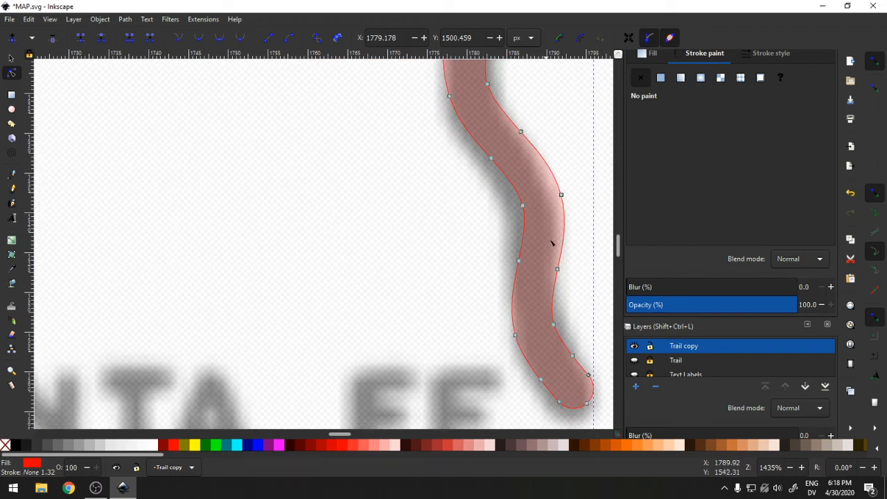
pyautogui.hscroll(10, 345, 434)
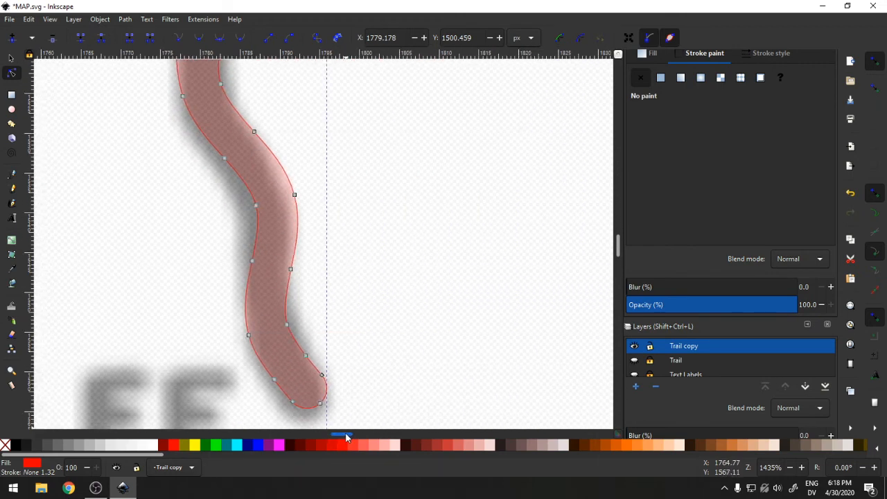
pyautogui.hscroll(-5, 344, 433)
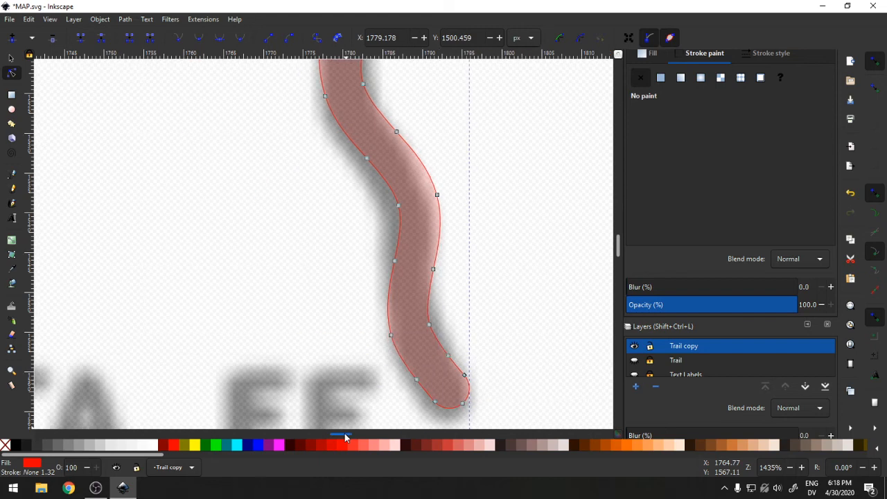
pyautogui.click(367, 160)
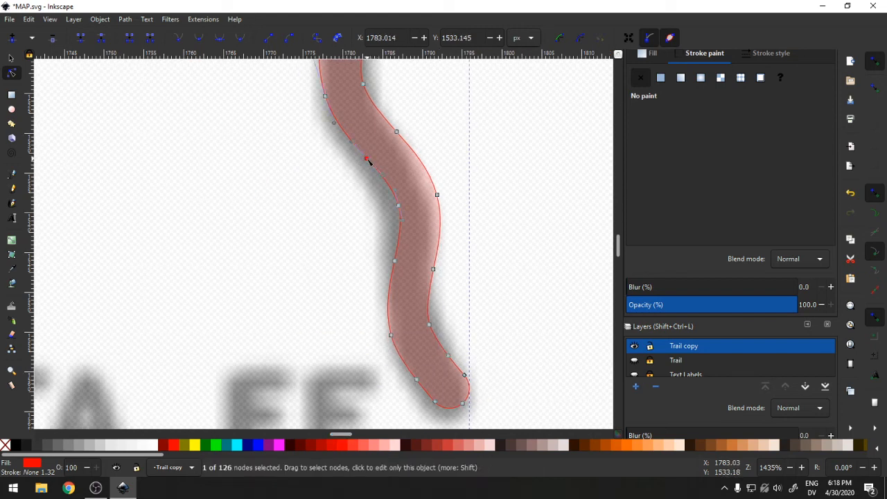
pyautogui.click(393, 263)
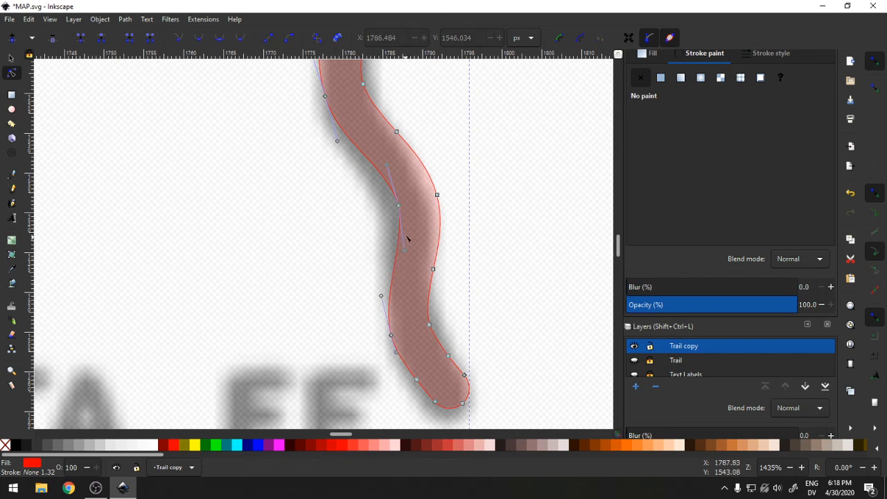
# Move the three remaining left-edge nodes around that inward bend outward to fit the reference's edge.
pyautogui.moveTo(400, 209); pyautogui.dragTo(380, 207)
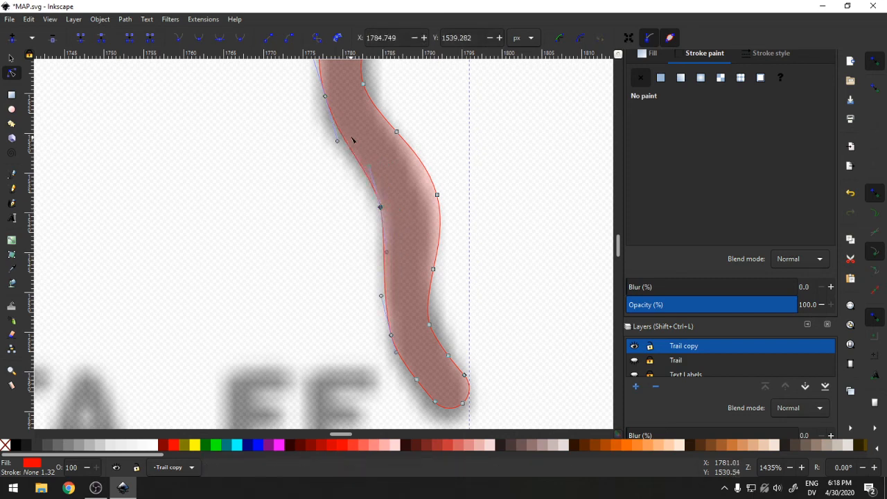
pyautogui.moveTo(324, 96); pyautogui.dragTo(317, 107)
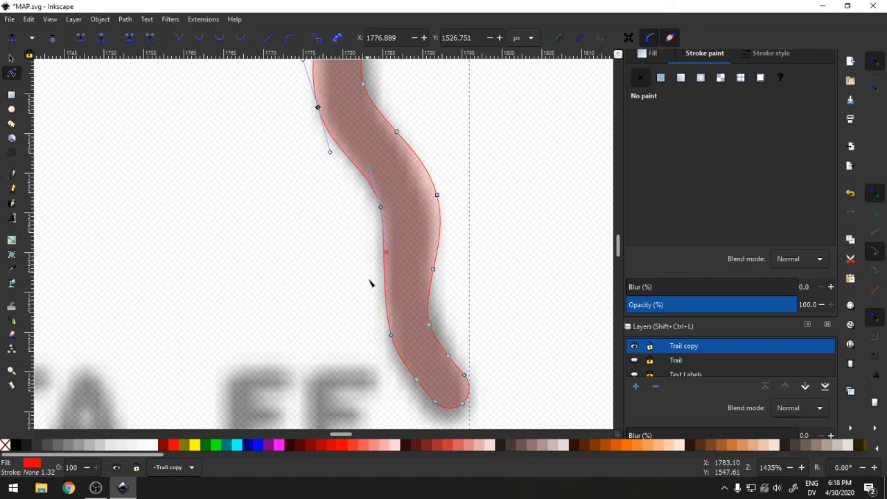
pyautogui.moveTo(392, 337); pyautogui.dragTo(388, 333)
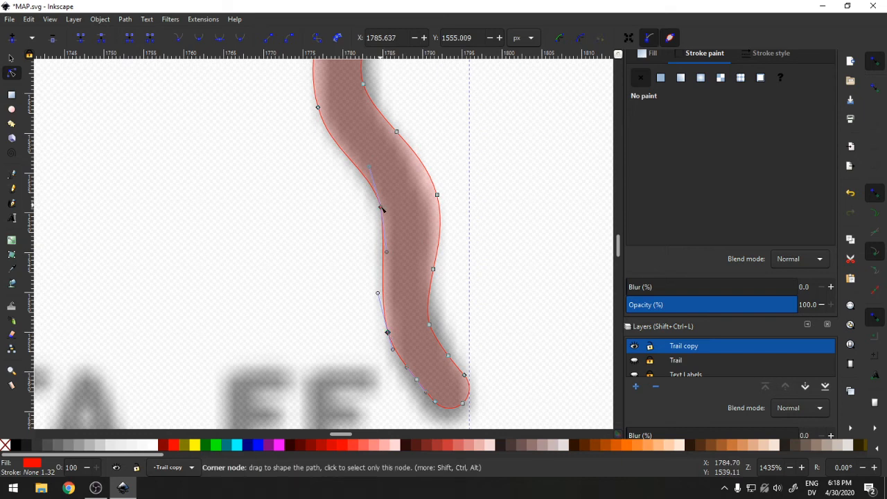
pyautogui.moveTo(382, 206); pyautogui.dragTo(385, 210)
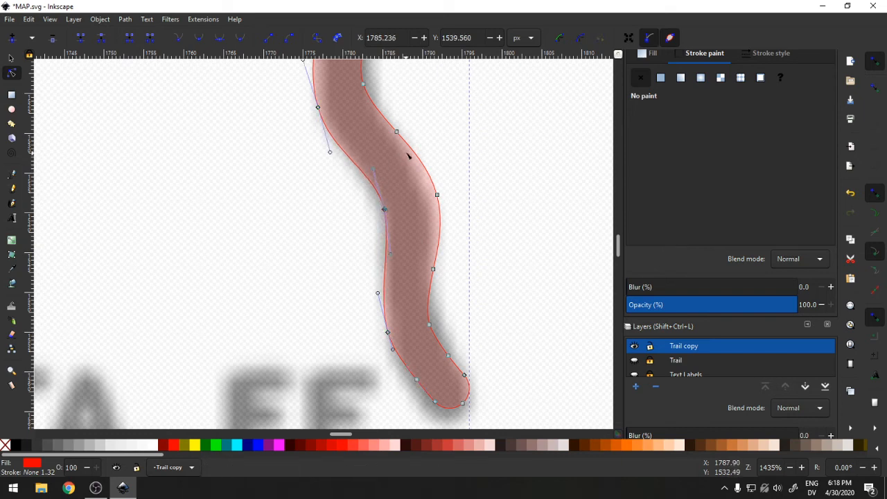
# Near SANTA FE, delete the right-edge nodes above and below the outward bend and move the node on the bend inward to the reference.
pyautogui.click(397, 132)
pyautogui.press('Delete')
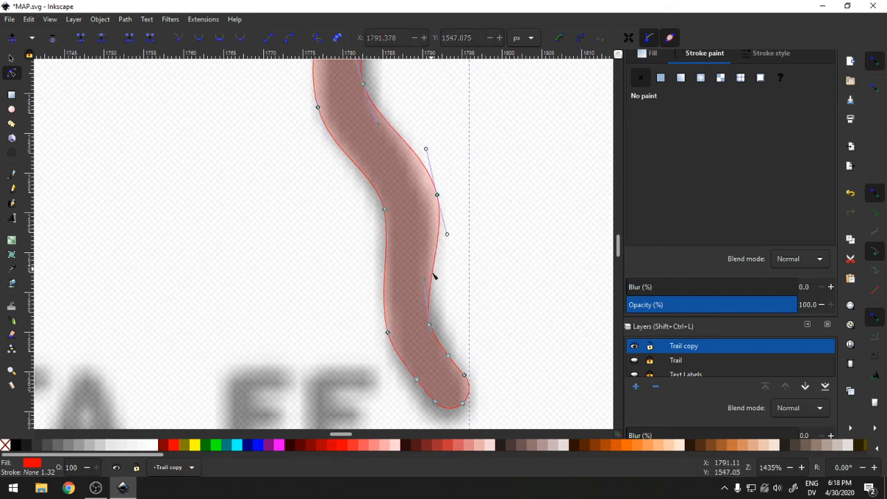
pyautogui.moveTo(437, 196); pyautogui.dragTo(427, 196)
# Delete one extra node on each edge just above the trail's SANTA FE tip and move the tip's end nodes down to the reference.
pyautogui.scroll(-3, 408, 310)
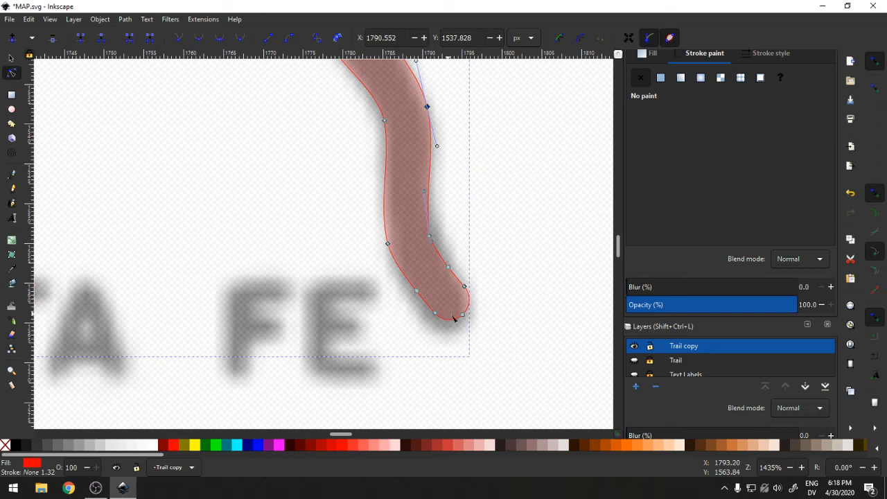
pyautogui.click(418, 292)
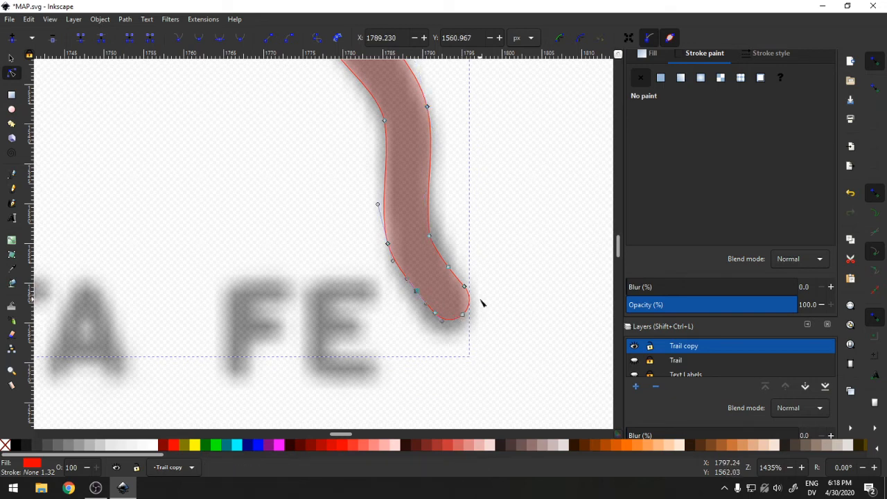
pyautogui.click(450, 270)
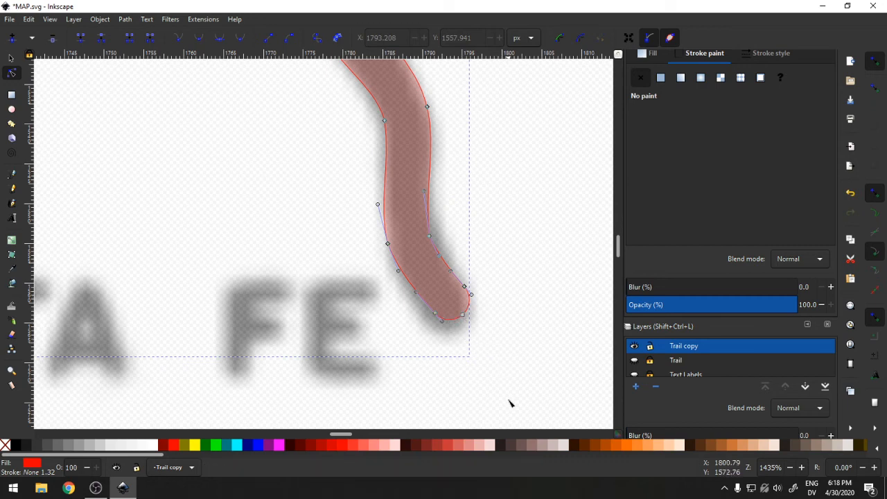
pyautogui.moveTo(506, 395); pyautogui.dragTo(446, 272)
pyautogui.moveTo(467, 317); pyautogui.dragTo(467, 330)
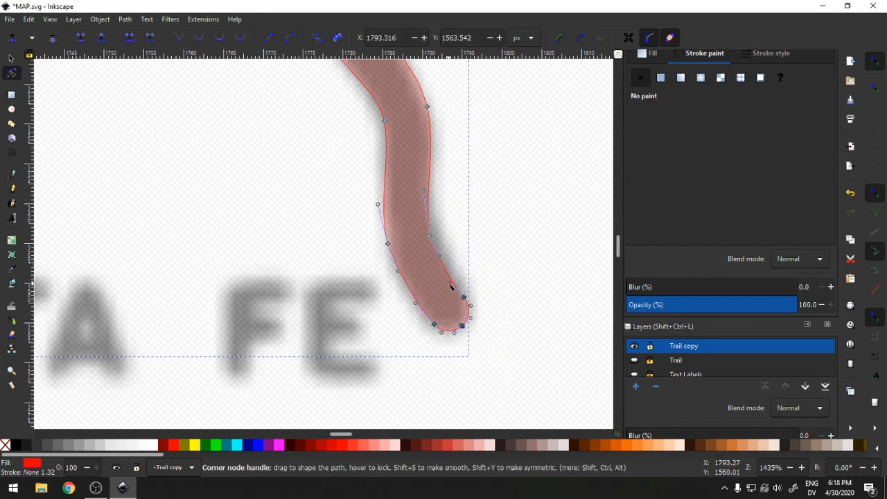
pyautogui.click(531, 297)
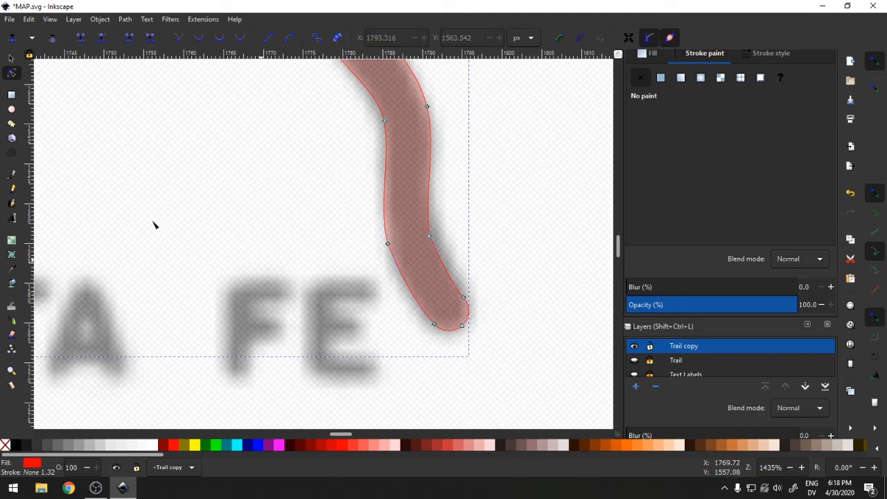
# Set the opacity of the Trail copy layer to 100%.
pyautogui.press('5')
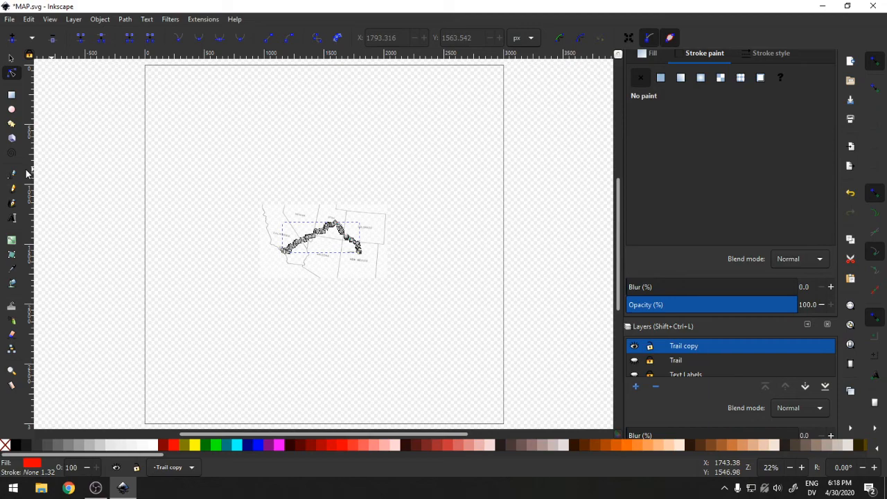
pyautogui.click(11, 371)
pyautogui.click(336, 258)
pyautogui.click(336, 259)
pyautogui.click(335, 259)
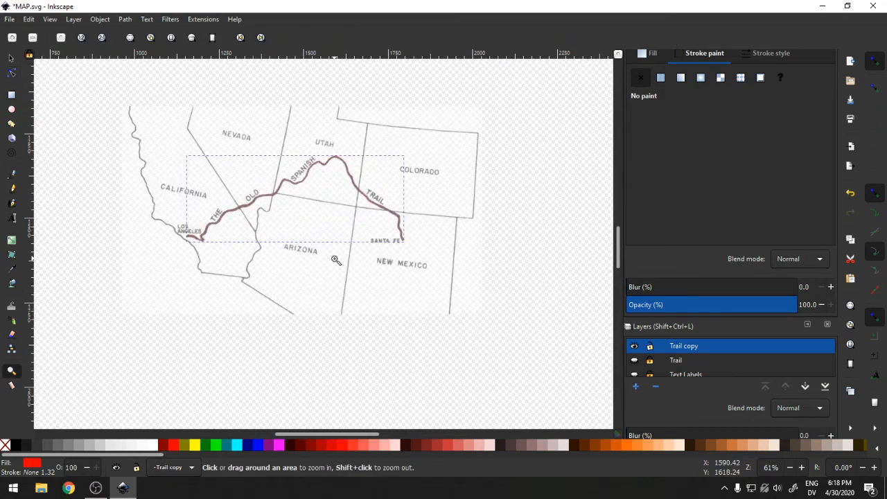
pyautogui.click(335, 259)
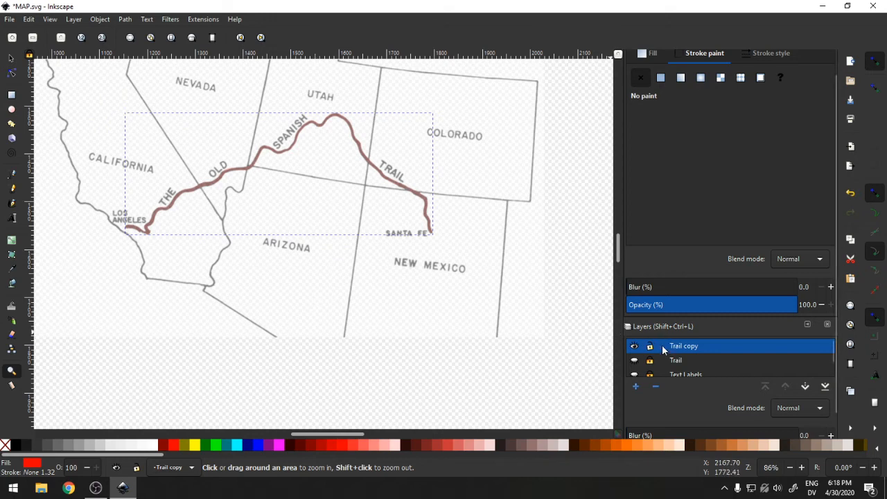
pyautogui.scroll(-3, 721, 366)
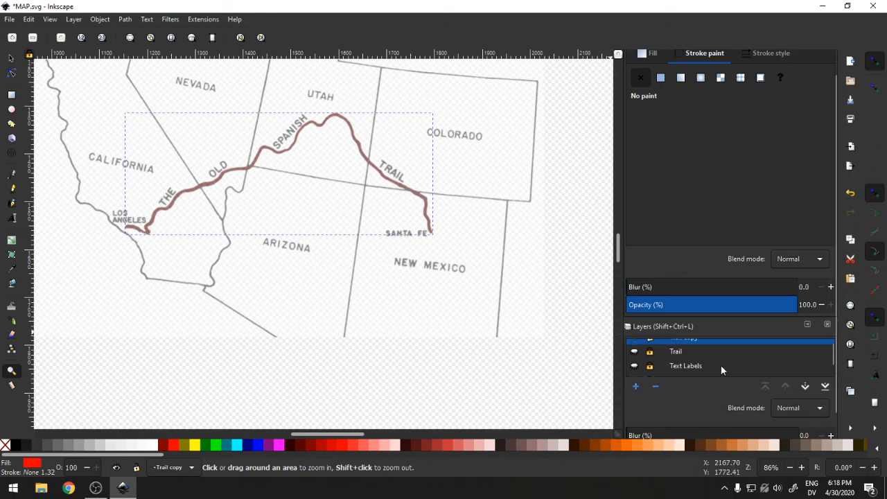
pyautogui.scroll(-1, 671, 386)
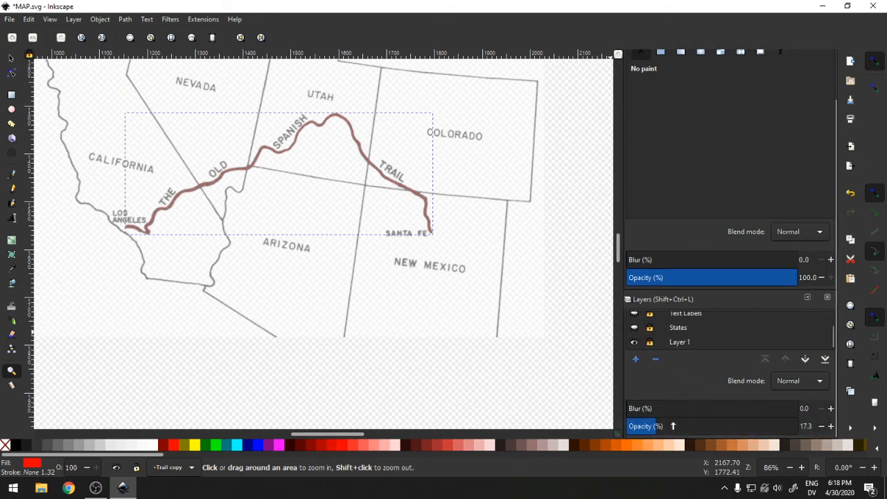
pyautogui.moveTo(665, 426); pyautogui.dragTo(821, 428)
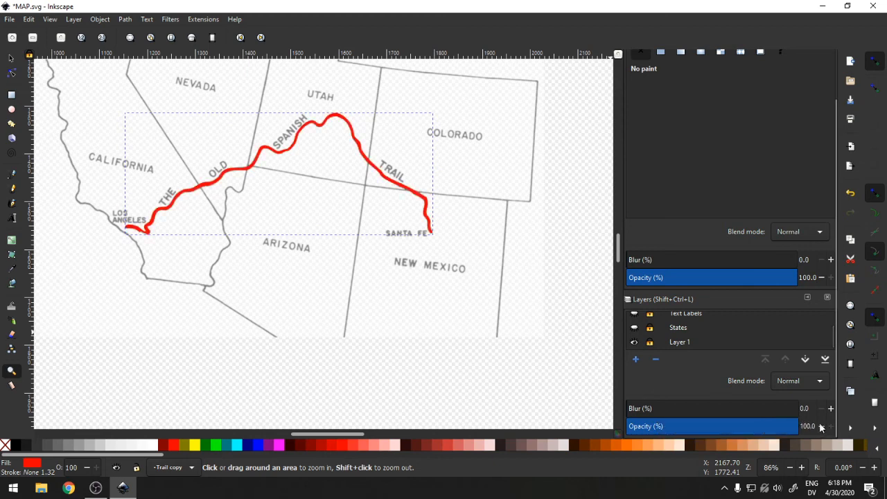
# Show the States and Text Labels layers.
pyautogui.click(635, 327)
pyautogui.click(634, 316)
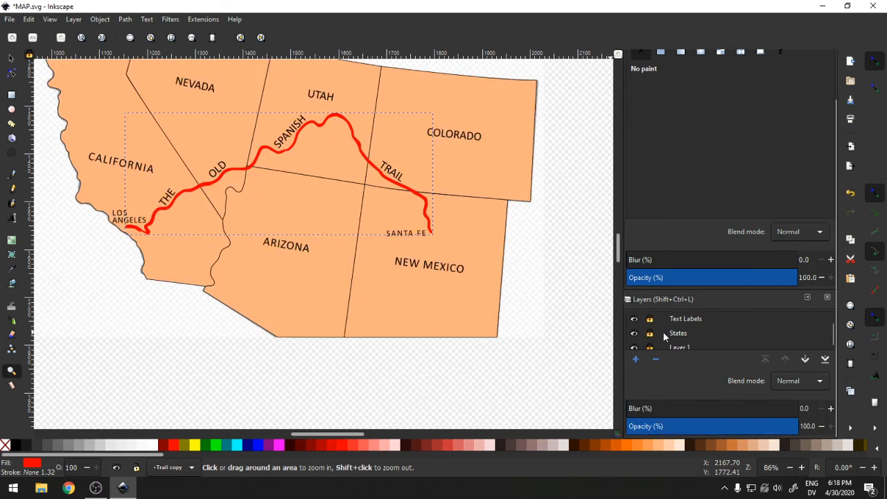
pyautogui.scroll(2, 669, 334)
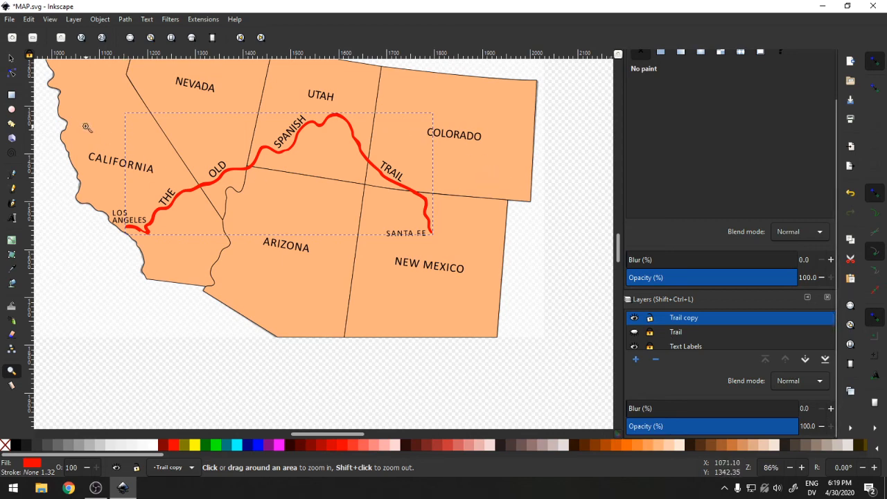
# Change the Trail copy path's fill to black and deselect it.
pyautogui.click(12, 60)
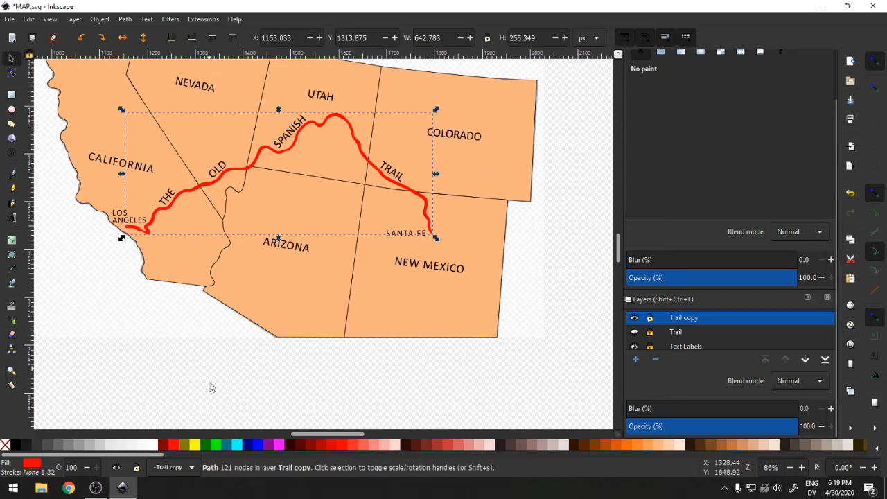
pyautogui.click(15, 444)
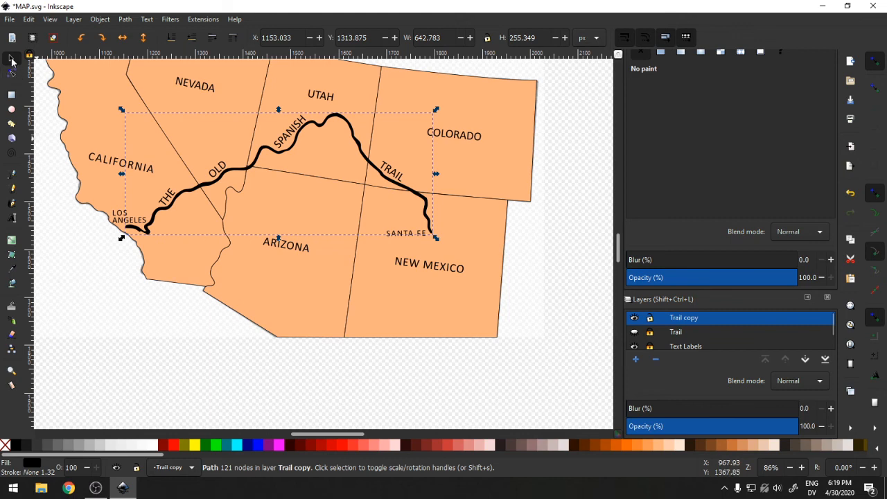
pyautogui.click(164, 359)
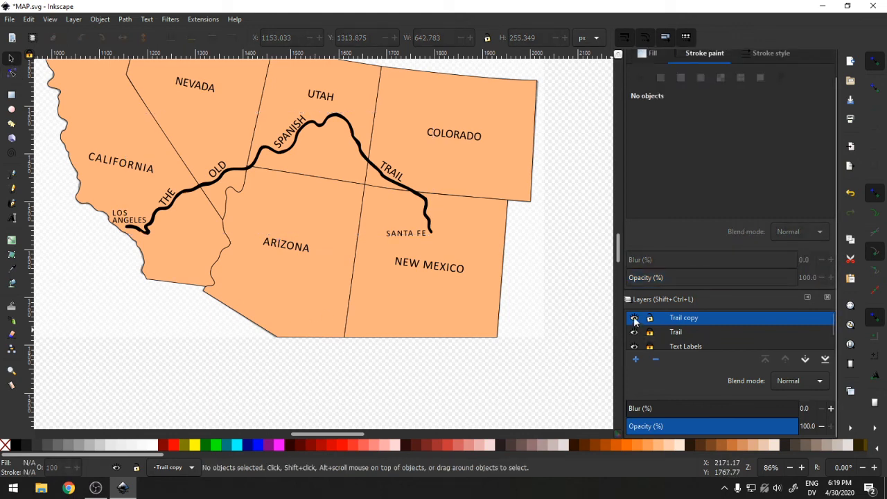
# Toggle the visibility of the Trail and Trail copy layers to compare the two trail versions.
pyautogui.scroll(1, 635, 321)
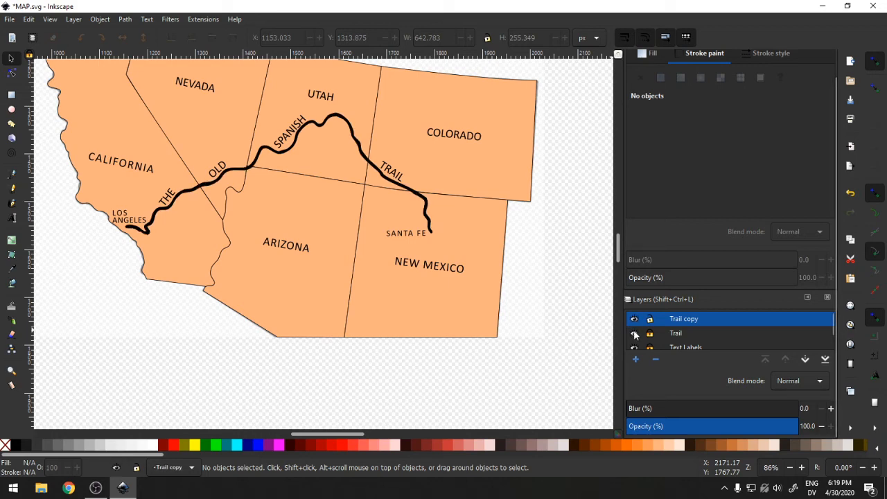
pyautogui.click(634, 320)
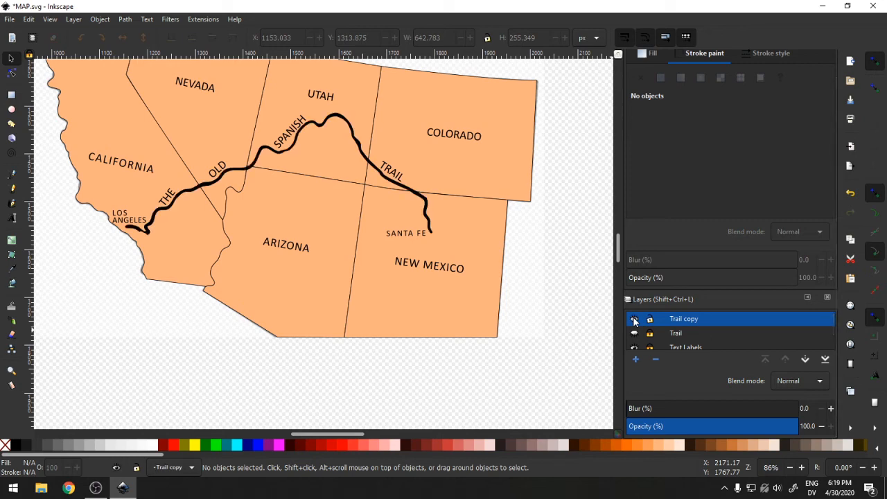
# Move the reference layer, Layer 1, to the top of the layer stack above Trail copy.
pyautogui.scroll(-1, 687, 344)
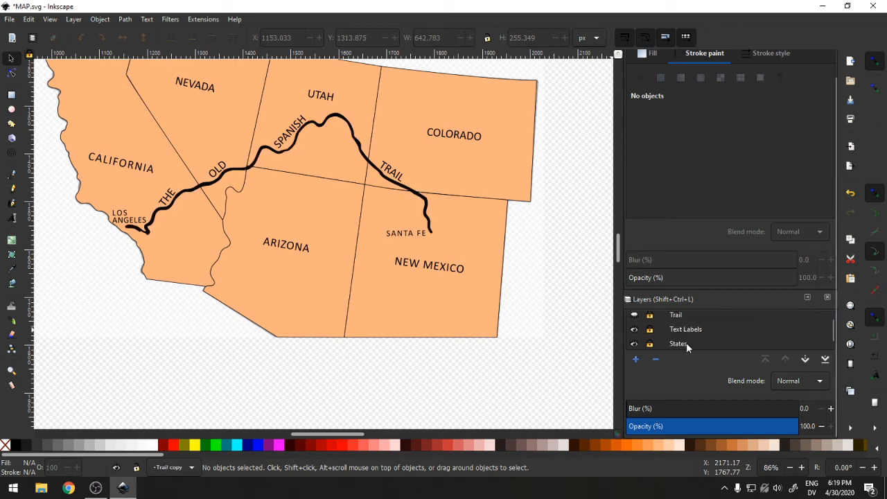
pyautogui.click(677, 344)
pyautogui.moveTo(677, 344); pyautogui.dragTo(685, 340)
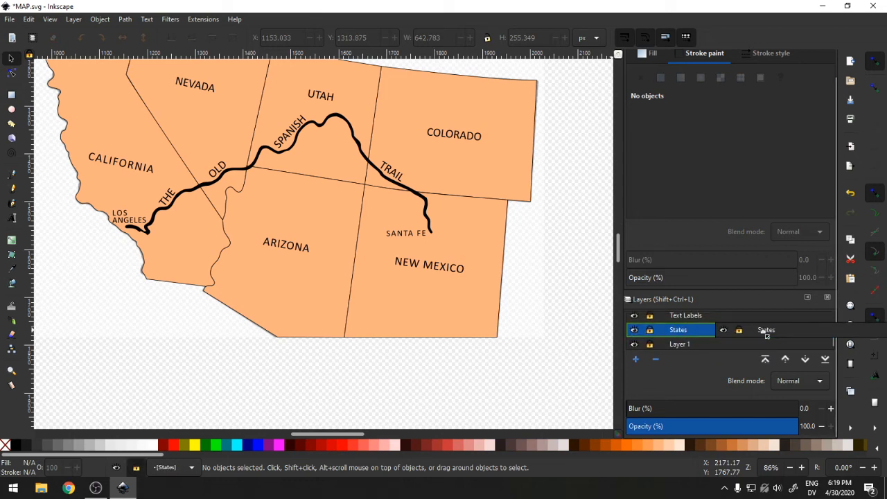
pyautogui.click(687, 339)
pyautogui.click(687, 339)
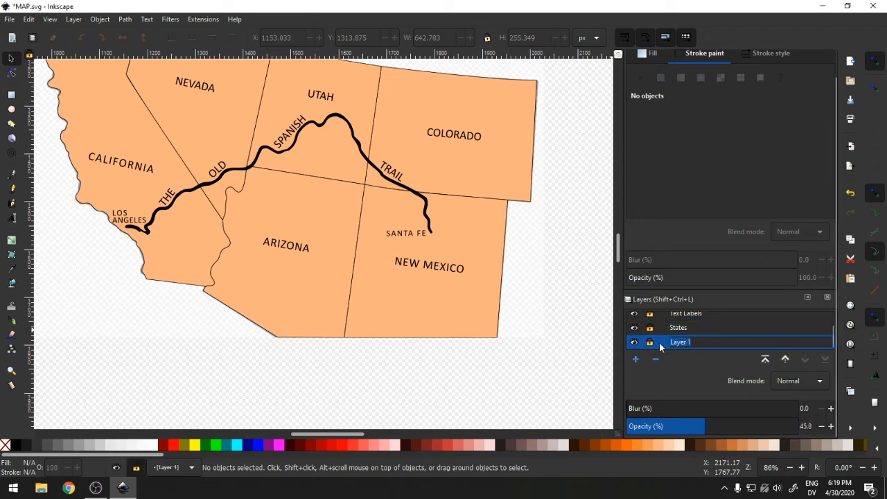
pyautogui.moveTo(660, 347); pyautogui.dragTo(683, 316)
pyautogui.scroll(2, 360, 309)
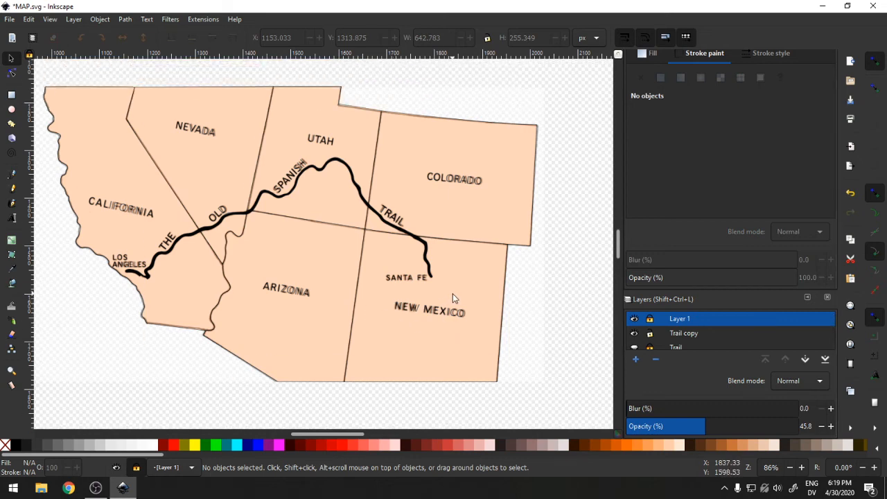
# Toggle Layer 1's visibility repeatedly to compare the tracing with the reference, and leave Layer 1 hidden.
pyautogui.click(634, 319)
pyautogui.click(634, 320)
pyautogui.click(634, 319)
pyautogui.click(634, 320)
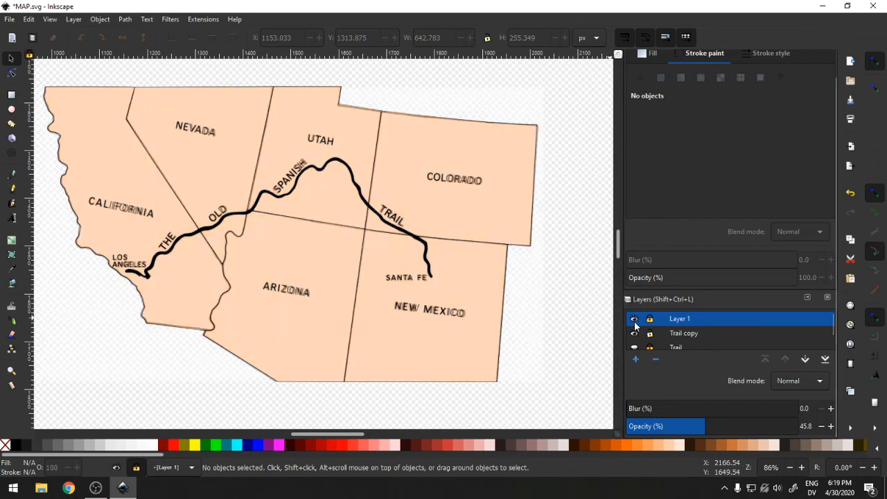
pyautogui.click(634, 319)
pyautogui.click(634, 319)
pyautogui.click(634, 320)
pyautogui.click(633, 320)
pyautogui.click(633, 319)
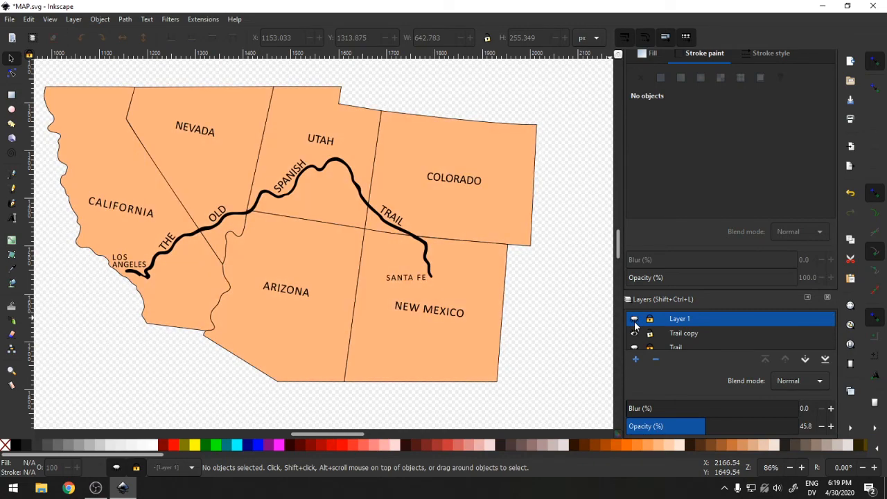
pyautogui.click(633, 320)
pyautogui.click(633, 319)
pyautogui.click(635, 321)
pyautogui.click(634, 321)
pyautogui.click(634, 321)
pyautogui.click(635, 321)
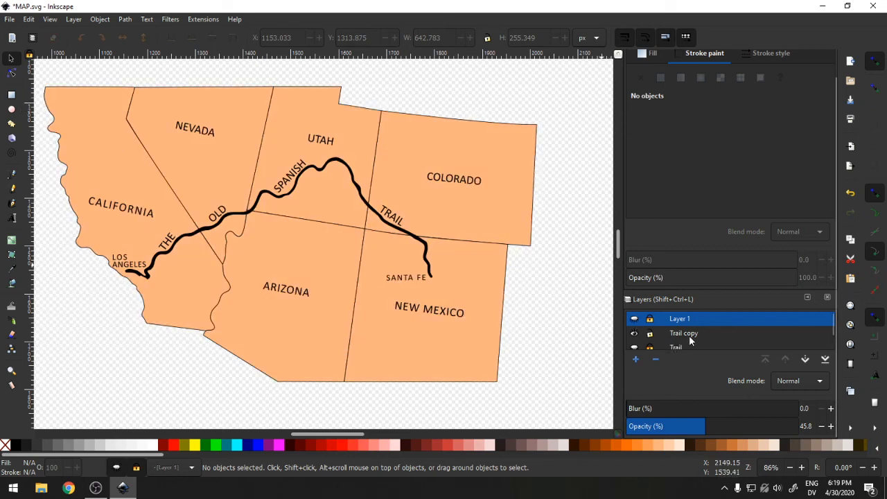
# Unlock the Text Labels and States layers and select all the map's states, labels and the trail together.
pyautogui.scroll(-1, 672, 337)
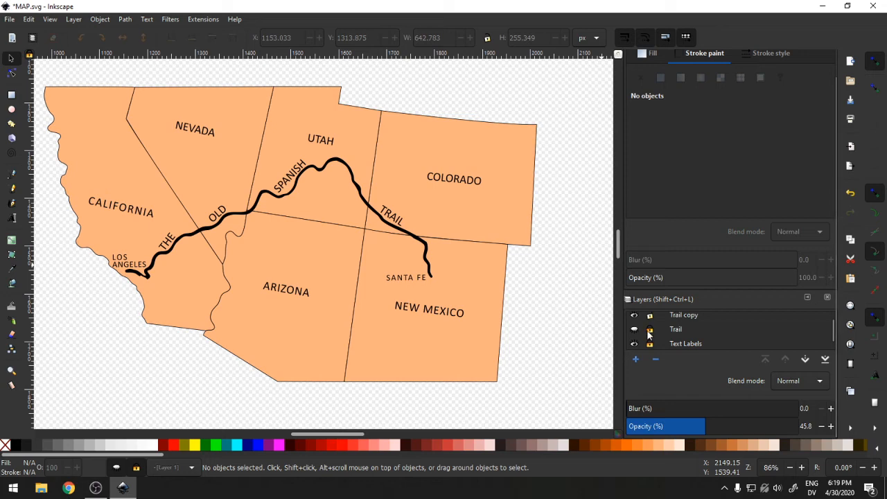
pyautogui.scroll(-1, 651, 343)
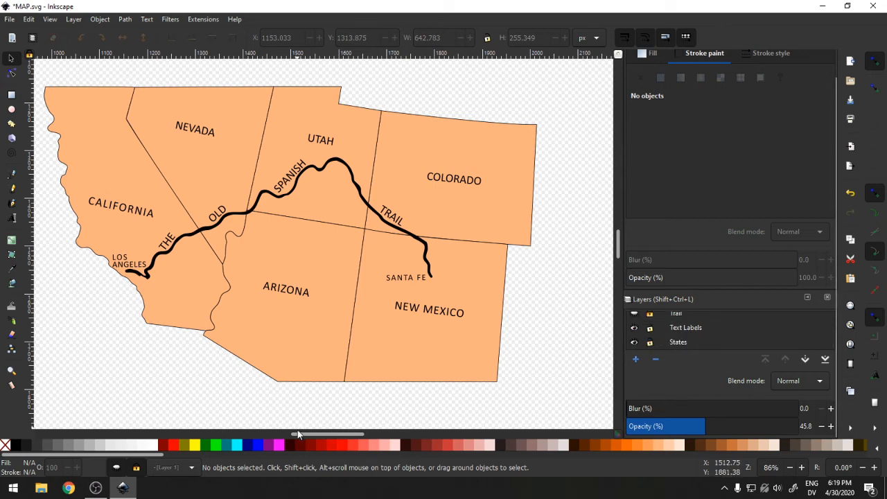
pyautogui.moveTo(297, 434); pyautogui.dragTo(297, 443)
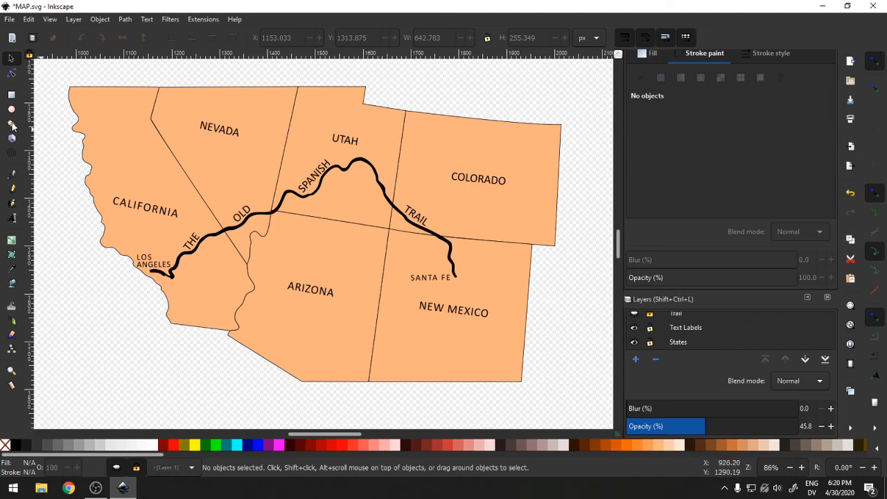
pyautogui.moveTo(59, 75); pyautogui.dragTo(593, 424)
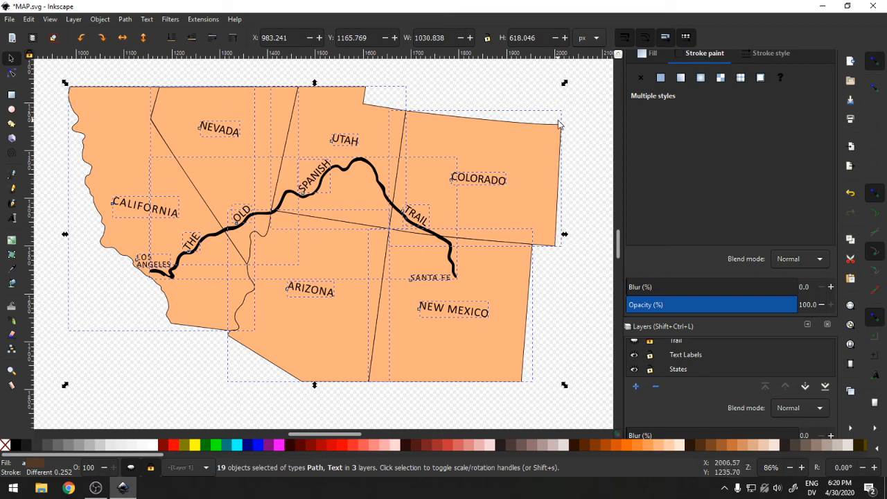
# Switch to the Rectangle tool and add a new layer above the hidden Layer 1.
pyautogui.click(11, 94)
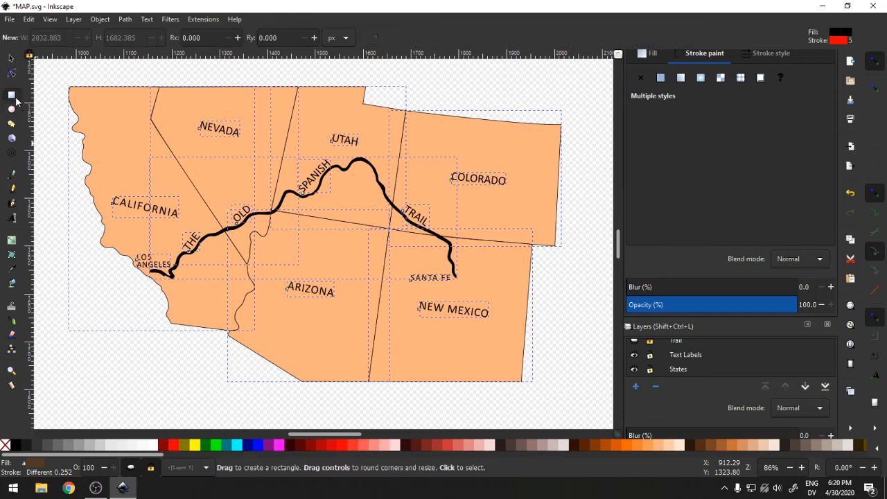
pyautogui.moveTo(53, 75)
pyautogui.mouseDown()
pyautogui.moveTo(178, 163)
pyautogui.moveTo(333, 322)
pyautogui.mouseUp()
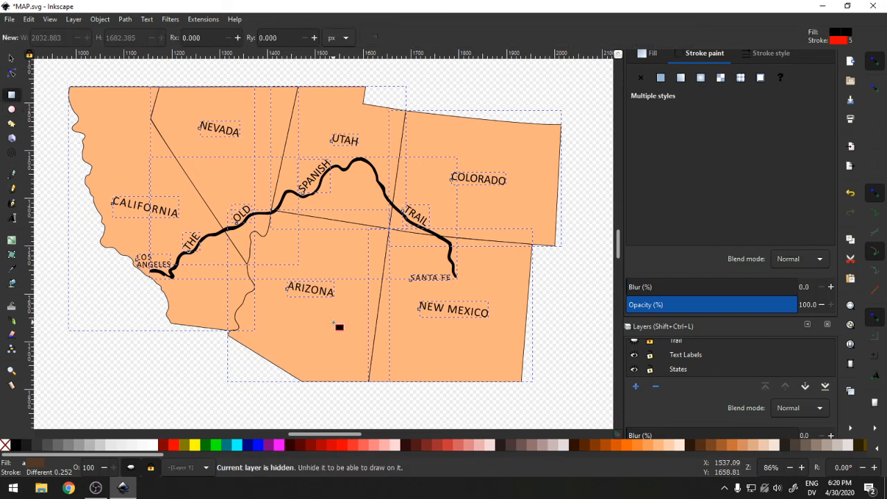
pyautogui.scroll(2, 673, 355)
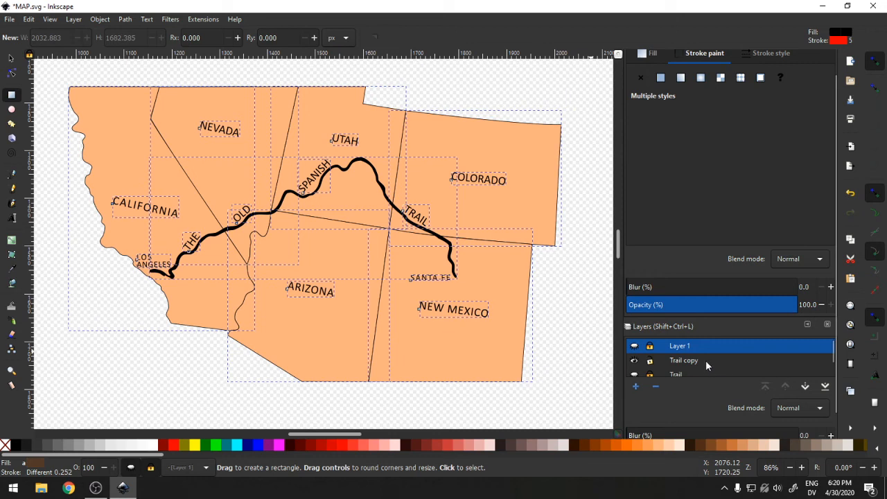
pyautogui.click(636, 386)
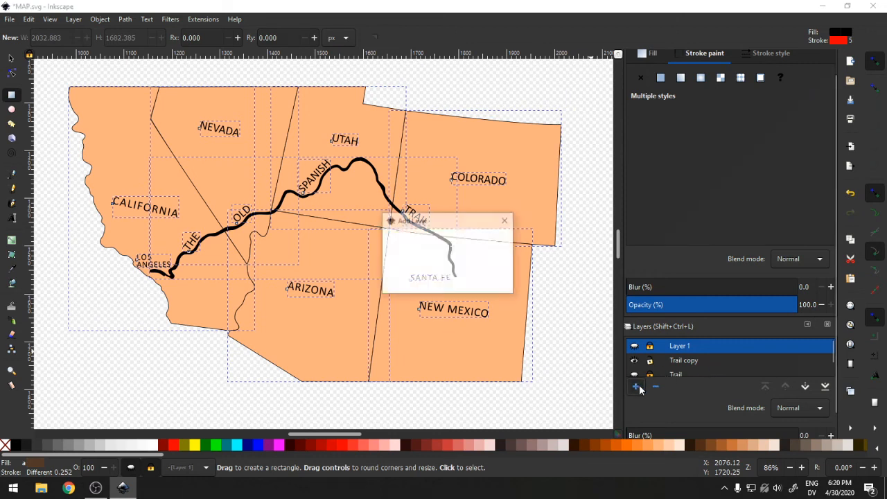
pyautogui.click(488, 285)
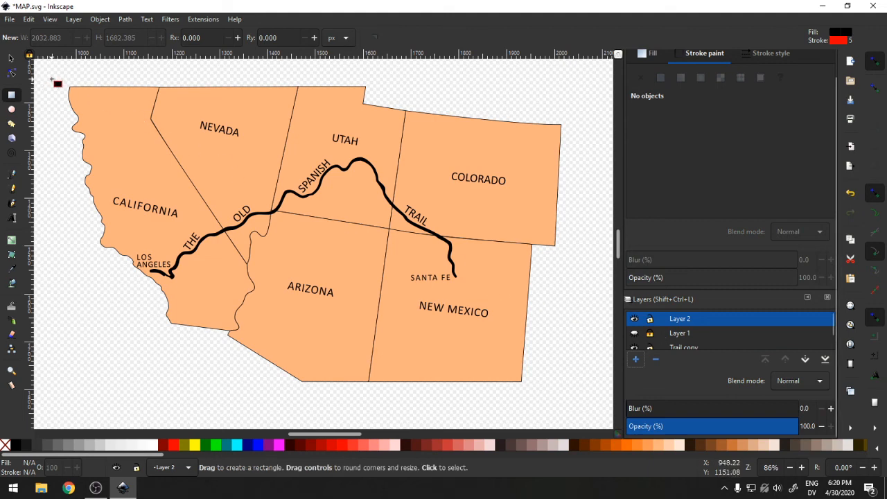
# Draw a rectangle about 1145 by 676 px around the whole map and remove its fill and stroke.
pyautogui.moveTo(46, 75); pyautogui.dragTo(595, 399)
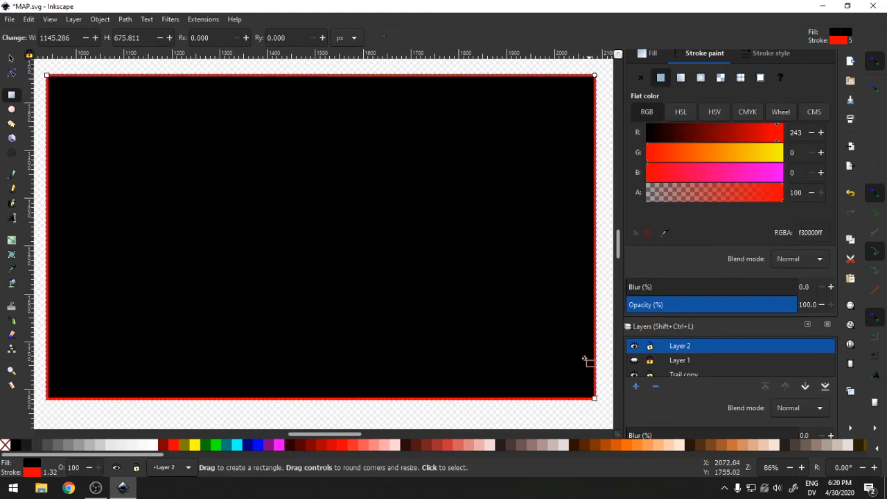
pyautogui.click(6, 446)
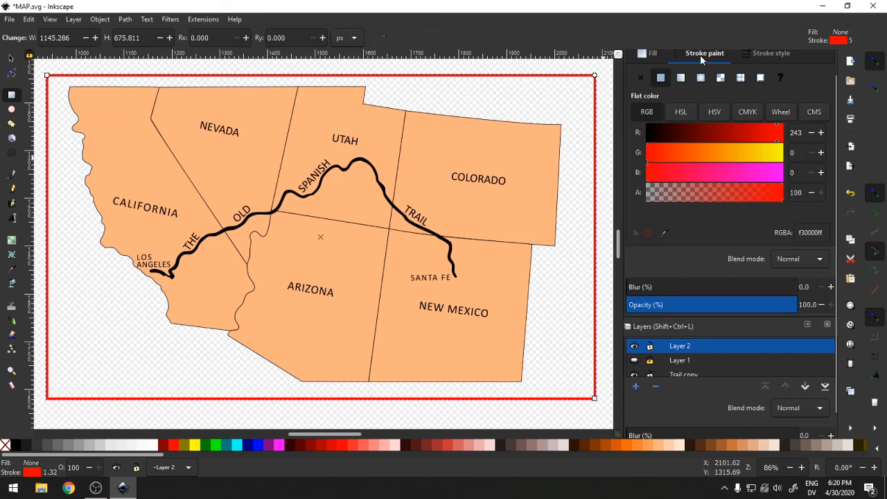
pyautogui.scroll(1, 702, 59)
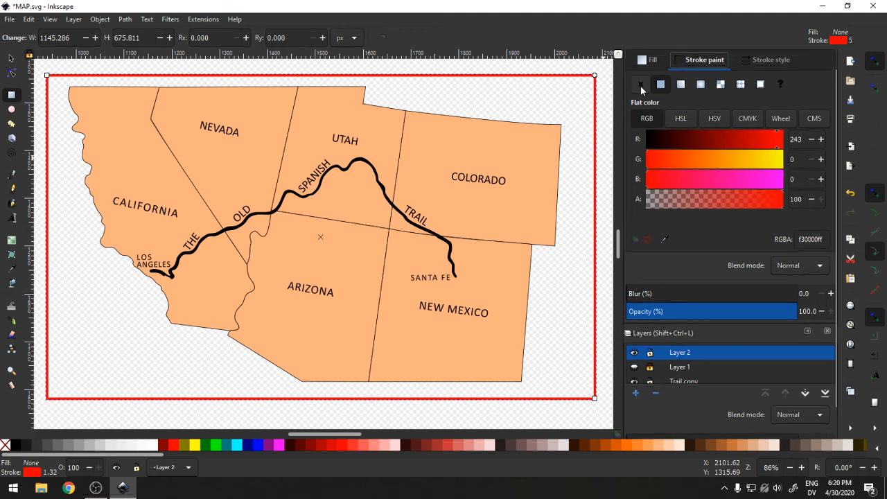
pyautogui.click(642, 85)
pyautogui.click(650, 63)
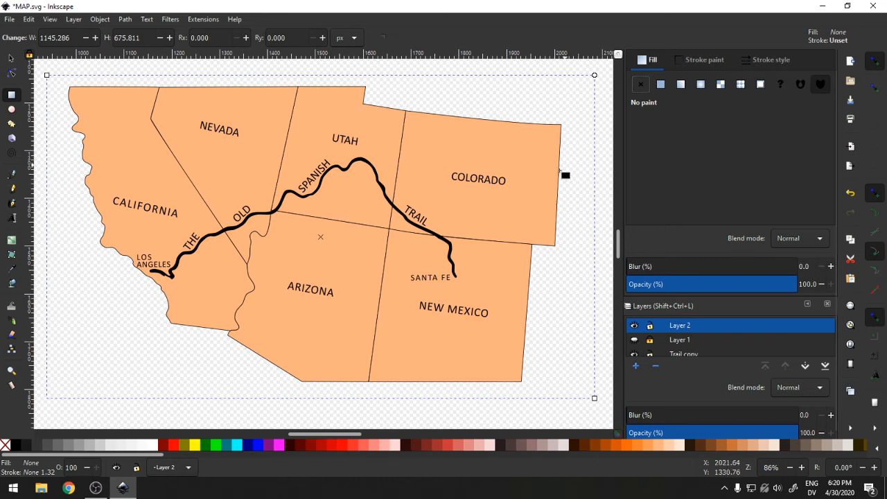
# Resize the invisible rectangle around the map to about 1094 px wide and 685 px high.
pyautogui.click(11, 58)
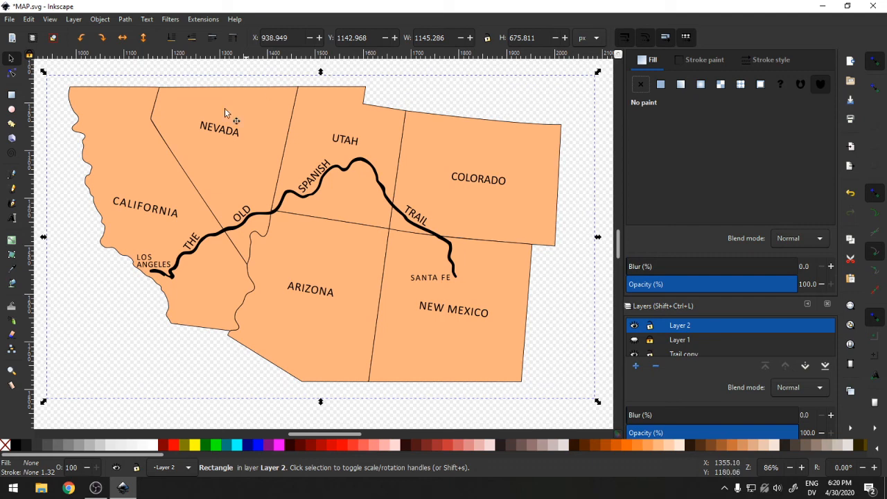
pyautogui.moveTo(43, 238); pyautogui.dragTo(54, 240)
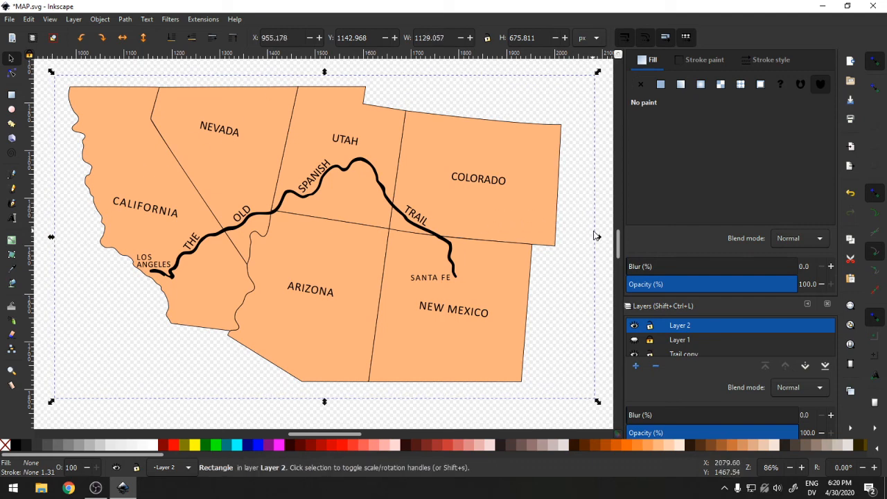
pyautogui.moveTo(598, 237); pyautogui.dragTo(580, 237)
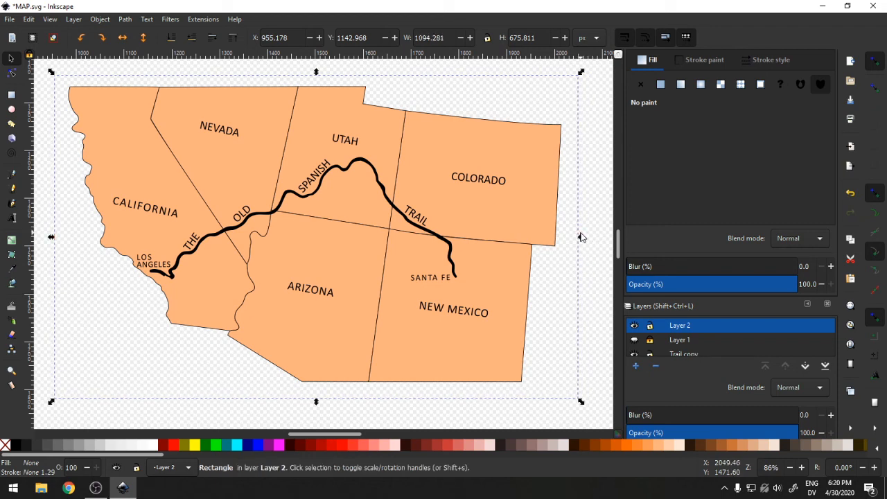
pyautogui.moveTo(317, 74); pyautogui.dragTo(305, 74)
pyautogui.click(43, 69)
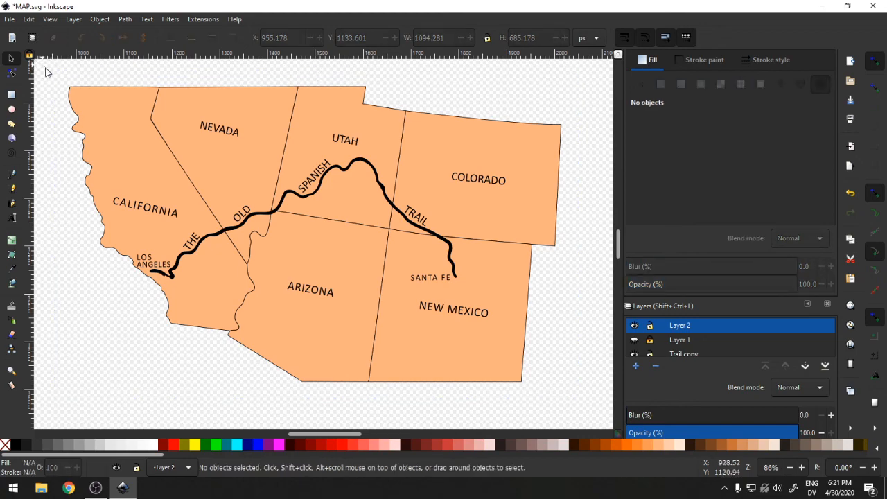
# Select all the map objects together with the surrounding rectangle and open the PNG export settings.
pyautogui.moveTo(44, 69); pyautogui.dragTo(609, 381)
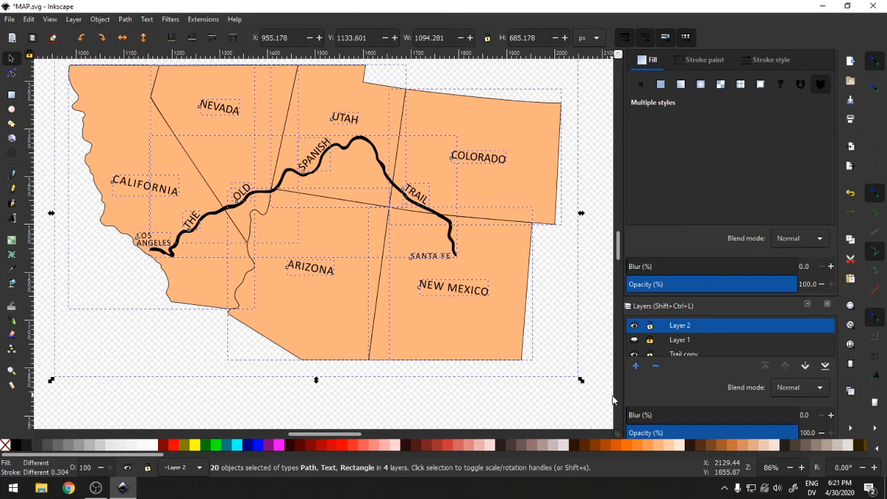
pyautogui.scroll(2, 340, 344)
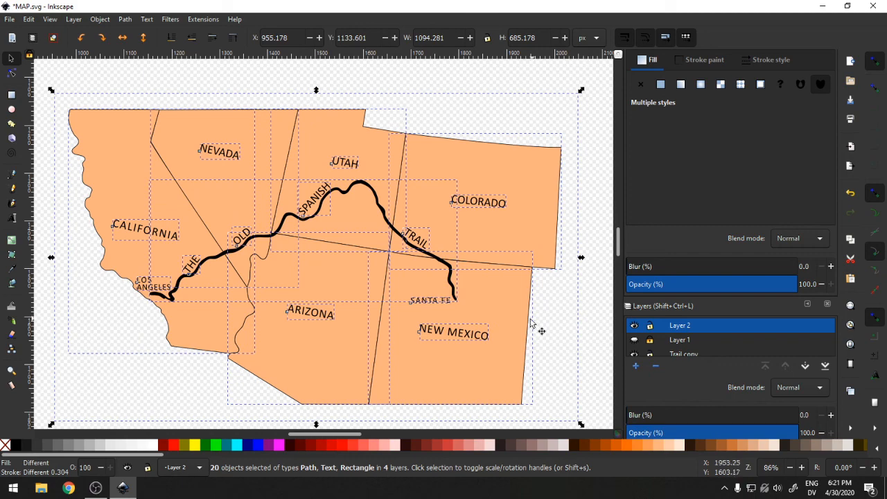
pyautogui.scroll(-2, 522, 325)
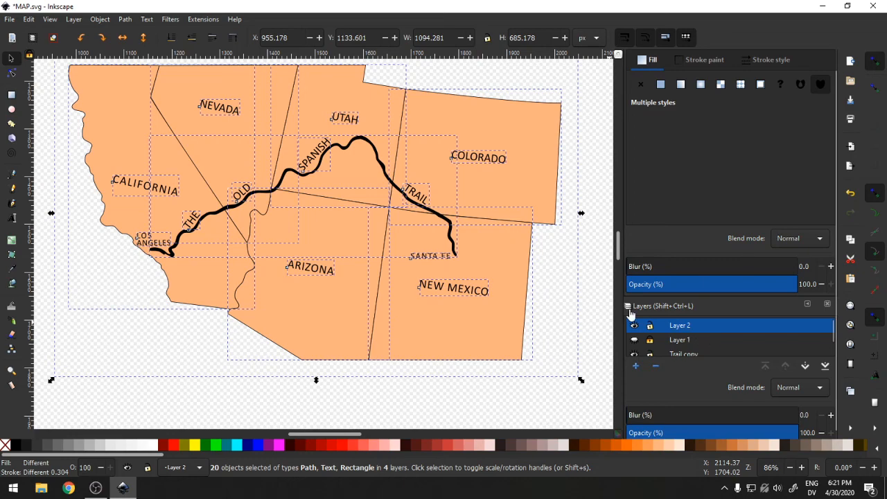
pyautogui.click(7, 21)
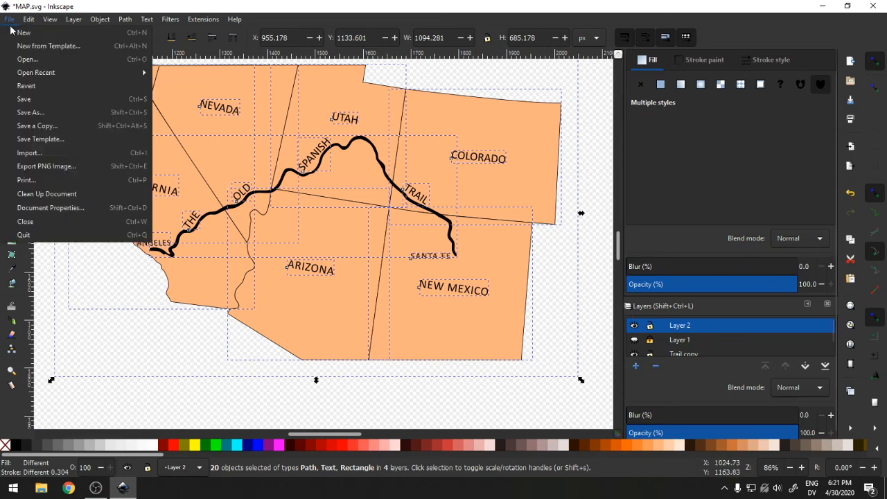
pyautogui.click(70, 167)
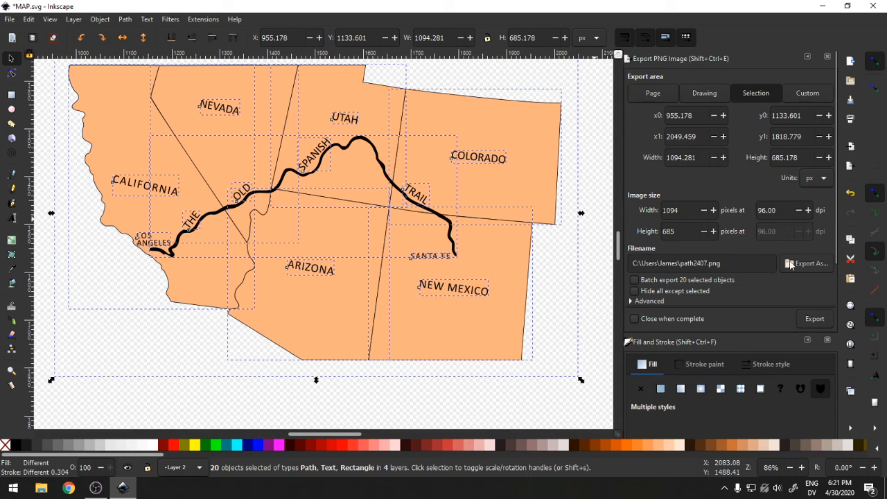
# Set the export file to The Old Spanish Trail.png in the Downloads folder.
pyautogui.click(808, 263)
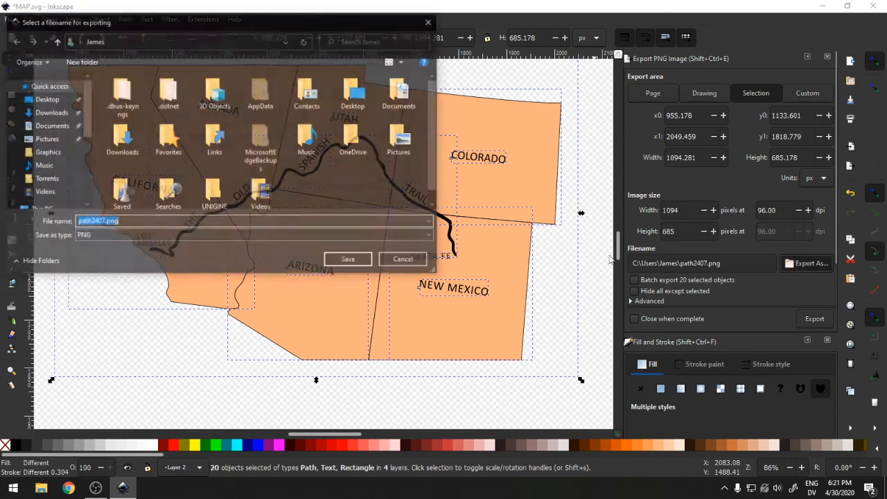
pyautogui.click(50, 113)
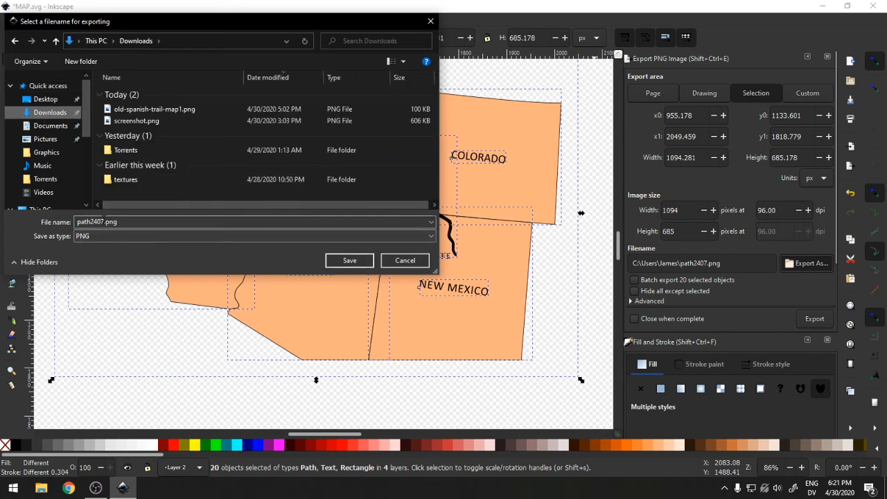
pyautogui.moveTo(124, 222); pyautogui.dragTo(38, 221)
pyautogui.moveTo(105, 222); pyautogui.dragTo(59, 217)
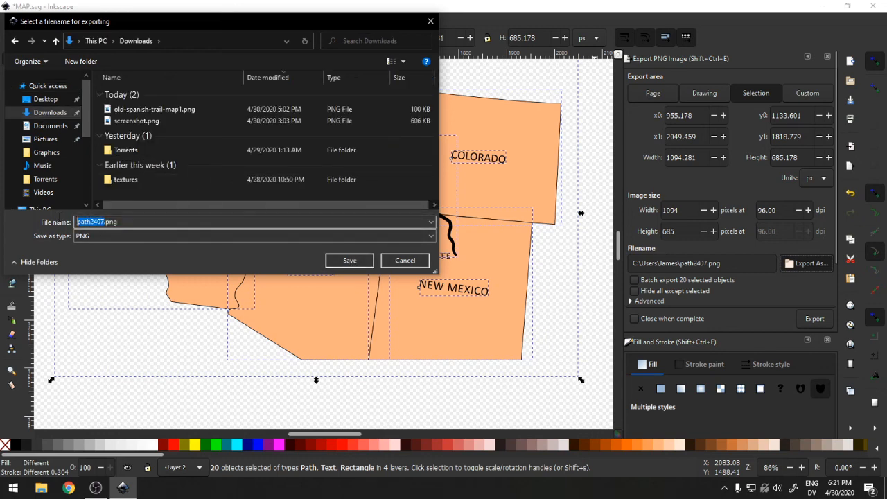
pyautogui.write('Spanish Trail')
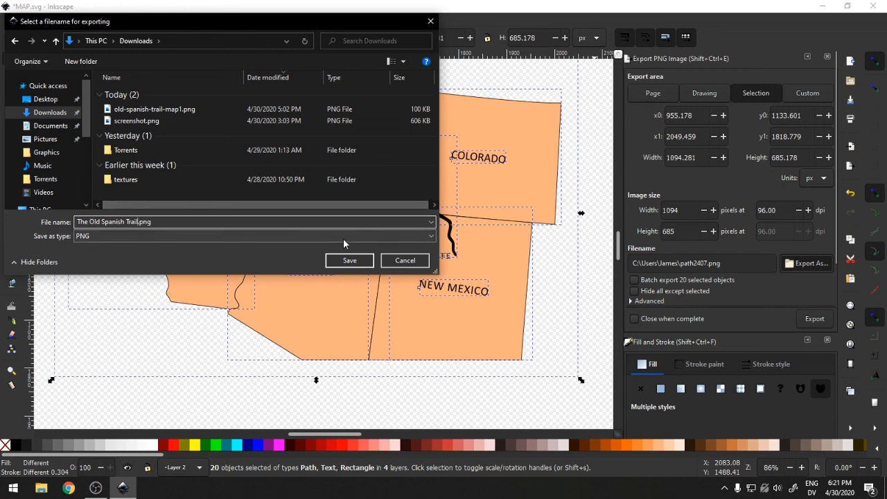
pyautogui.click(340, 260)
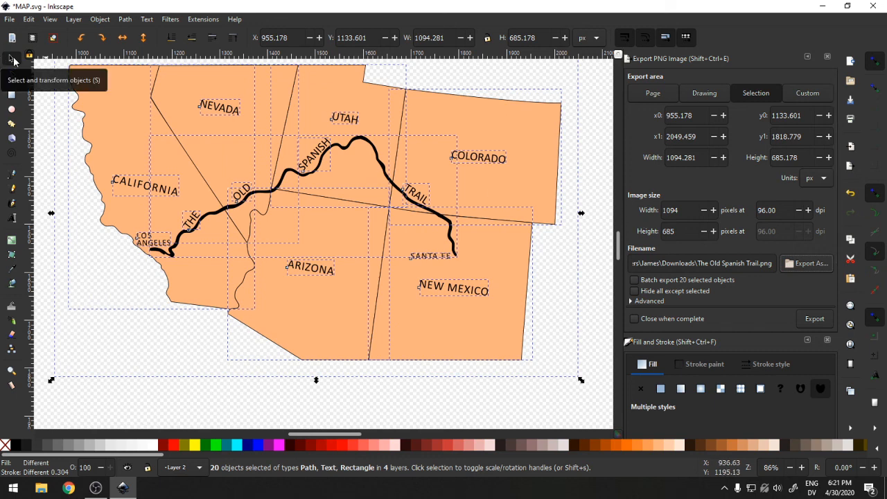
# Clear the selection, switch the canvas to Outline display mode, and select the invisible rectangle around the map.
pyautogui.click(278, 381)
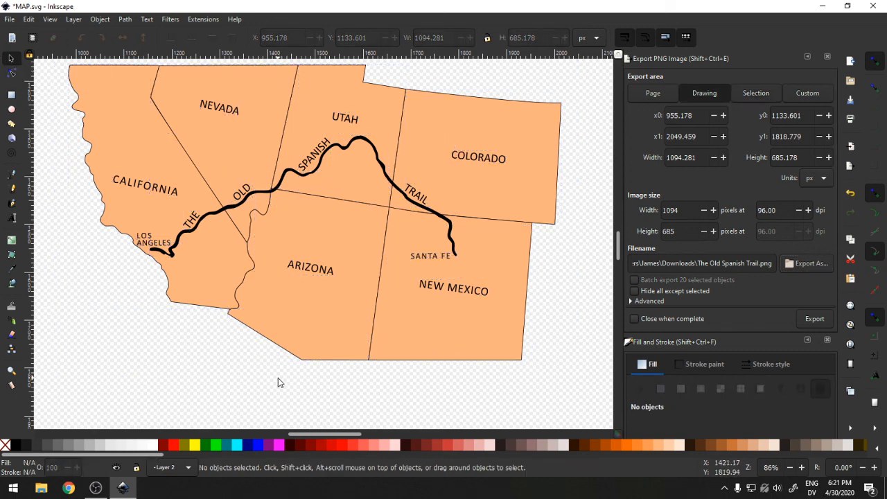
pyautogui.scroll(2, 148, 347)
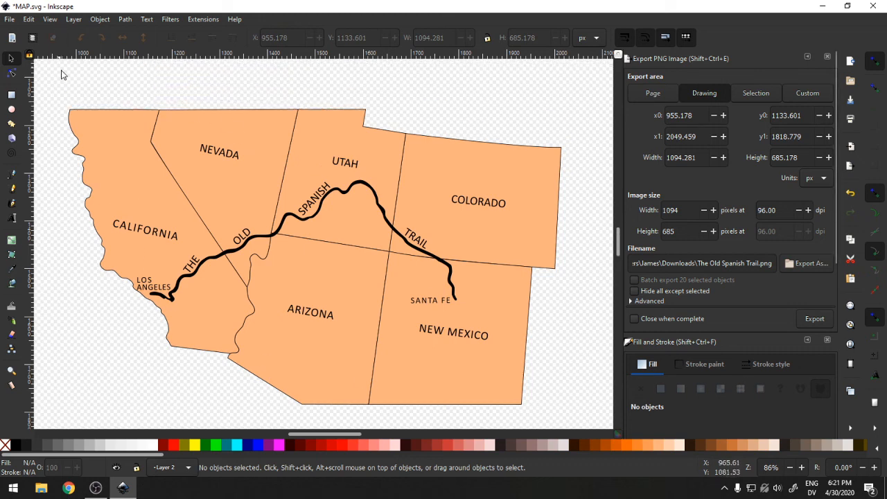
pyautogui.click(58, 20)
pyautogui.moveTo(104, 46)
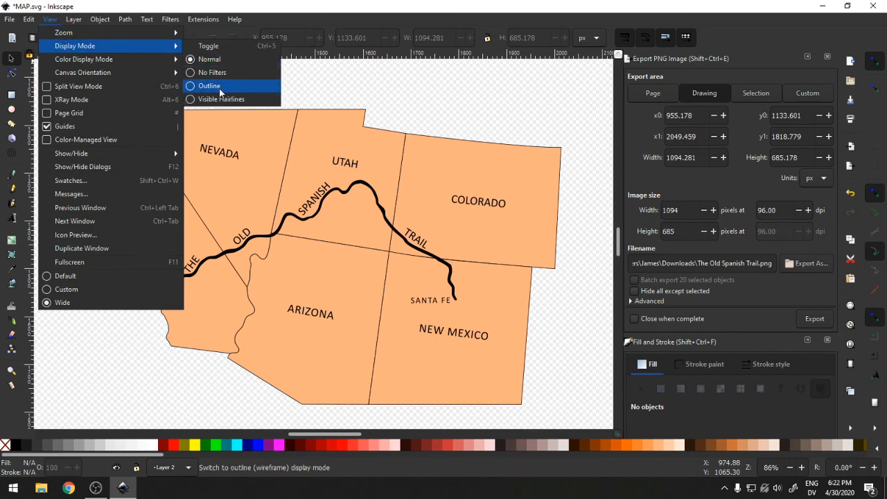
pyautogui.click(219, 86)
pyautogui.click(88, 95)
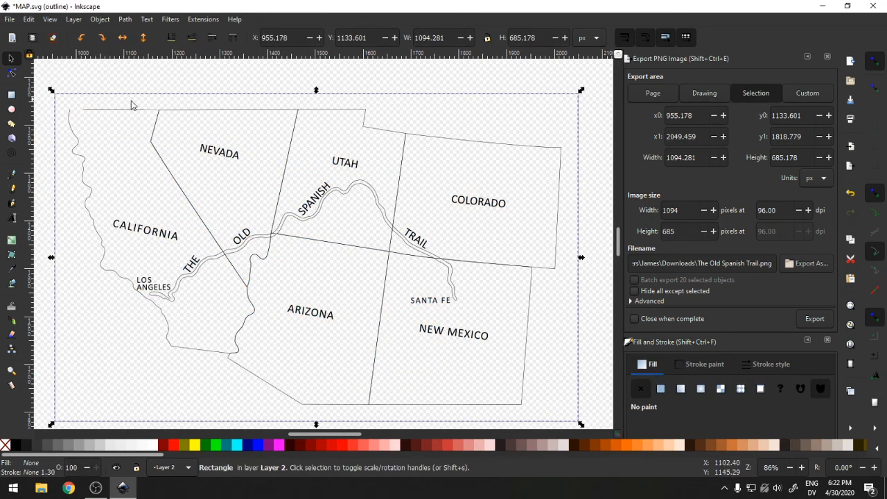
# Select California and examine the outline of its northwest corner up close against the surrounding rectangle.
pyautogui.click(114, 130)
pyautogui.click(96, 109)
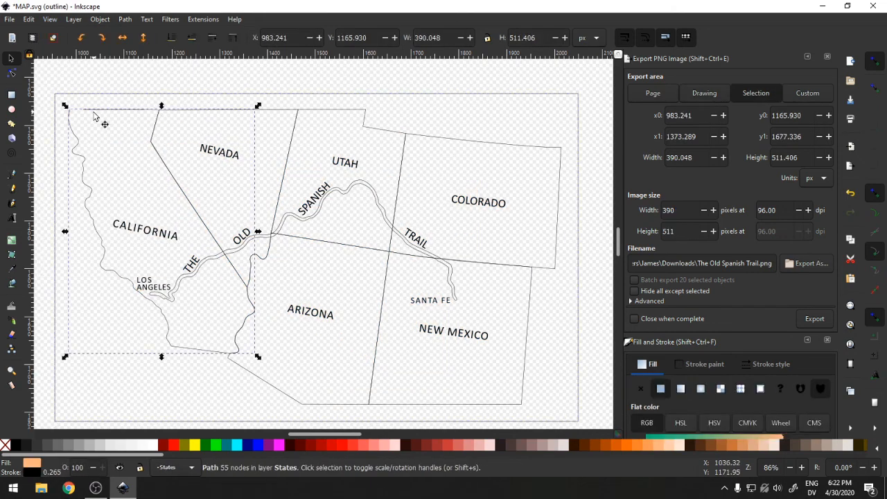
pyautogui.click(12, 371)
pyautogui.moveTo(62, 102); pyautogui.dragTo(141, 164)
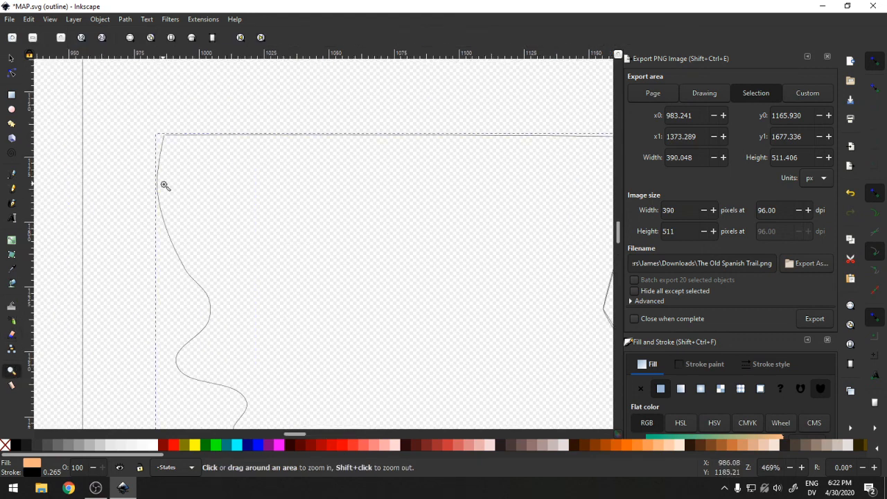
pyautogui.scroll(-2, 219, 228)
pyautogui.scroll(3, 220, 231)
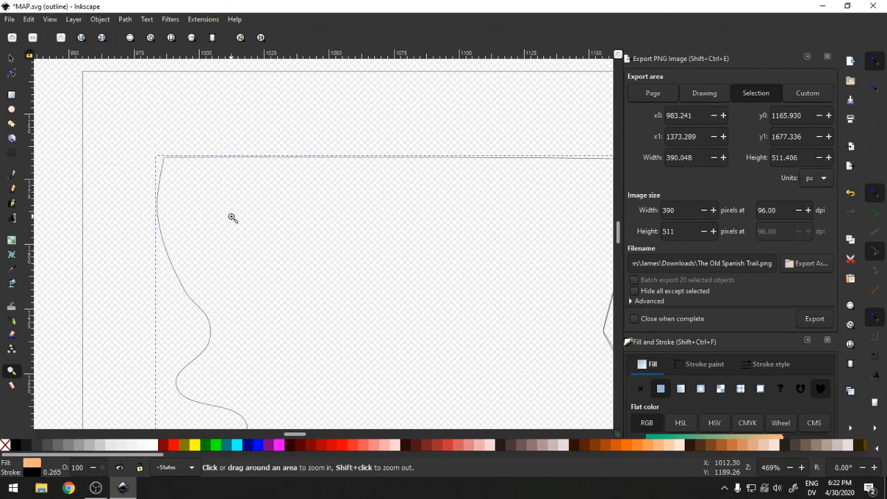
pyautogui.scroll(-5, 232, 218)
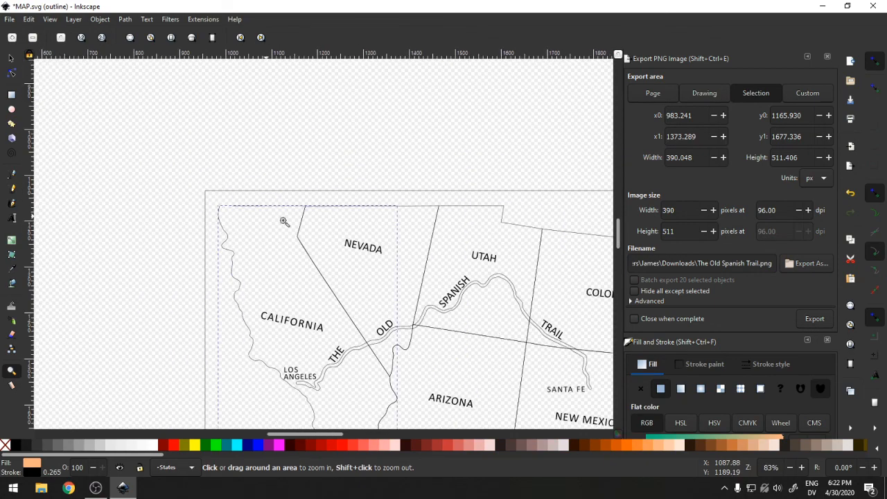
pyautogui.moveTo(291, 435); pyautogui.dragTo(316, 436)
# Select the rectangle around the map and set its width to 100 px and its height to 700 px.
pyautogui.click(11, 58)
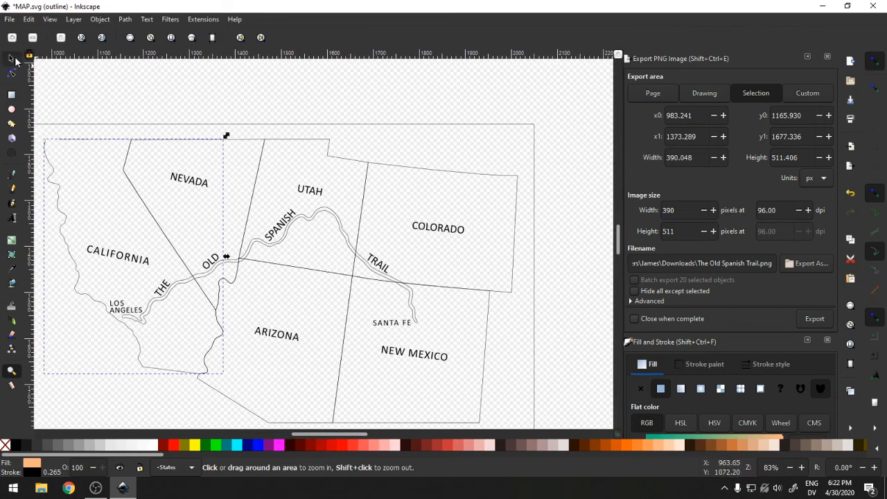
pyautogui.click(125, 76)
pyautogui.click(292, 126)
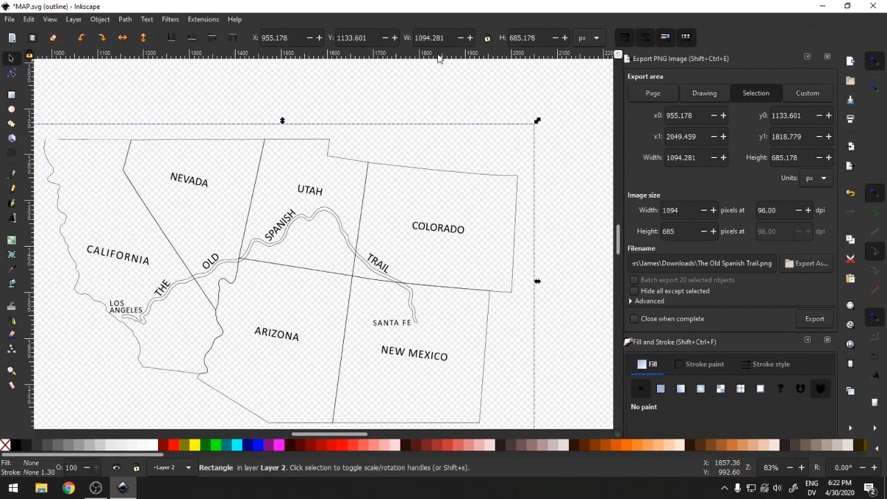
pyautogui.click(488, 38)
pyautogui.doubleClick(429, 38)
pyautogui.write('100')
pyautogui.press('Tab')
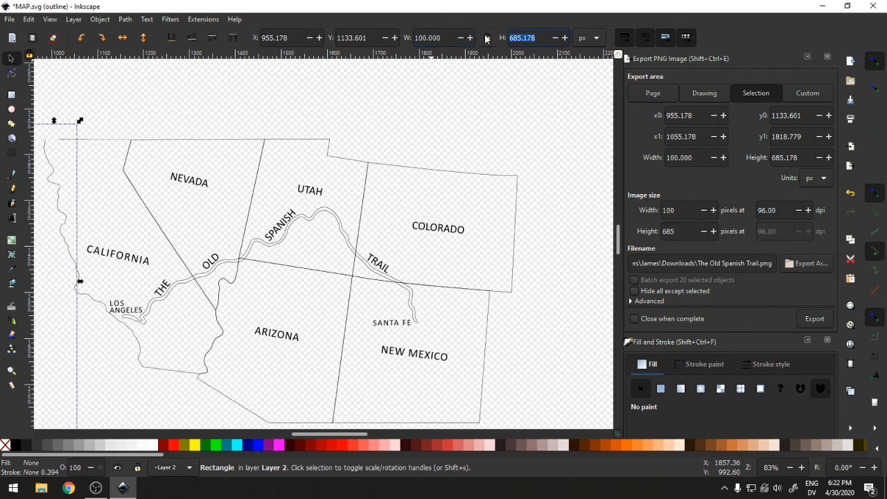
pyautogui.write('700')
pyautogui.press('Return')
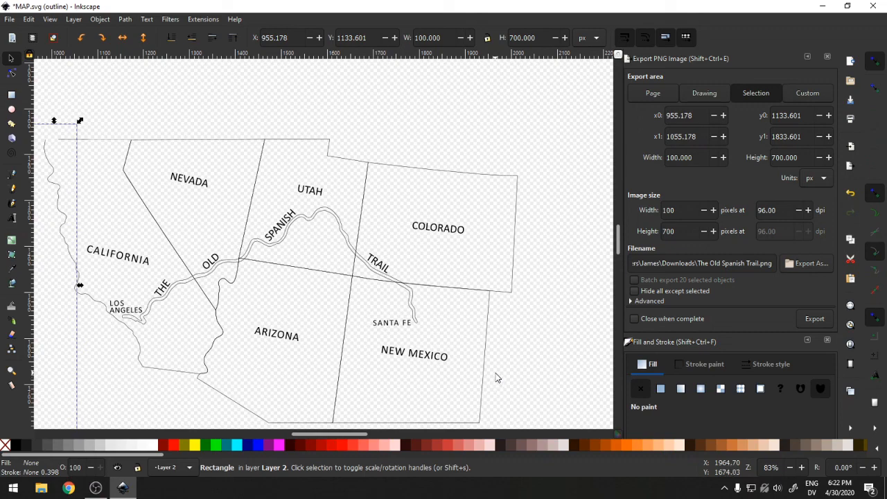
# Set the width of the surrounding rectangle to 1100 px.
pyautogui.scroll(-5, 409, 336)
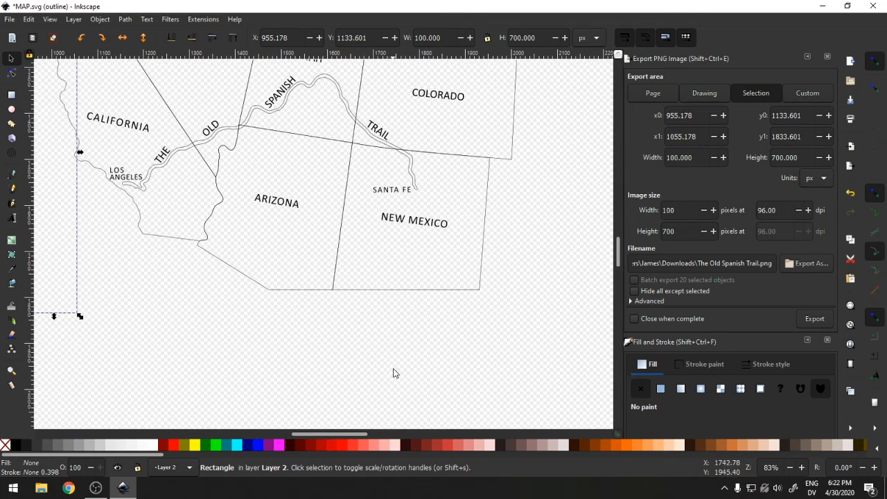
pyautogui.moveTo(345, 436)
pyautogui.mouseDown()
pyautogui.moveTo(330, 437)
pyautogui.moveTo(342, 434)
pyautogui.mouseUp()
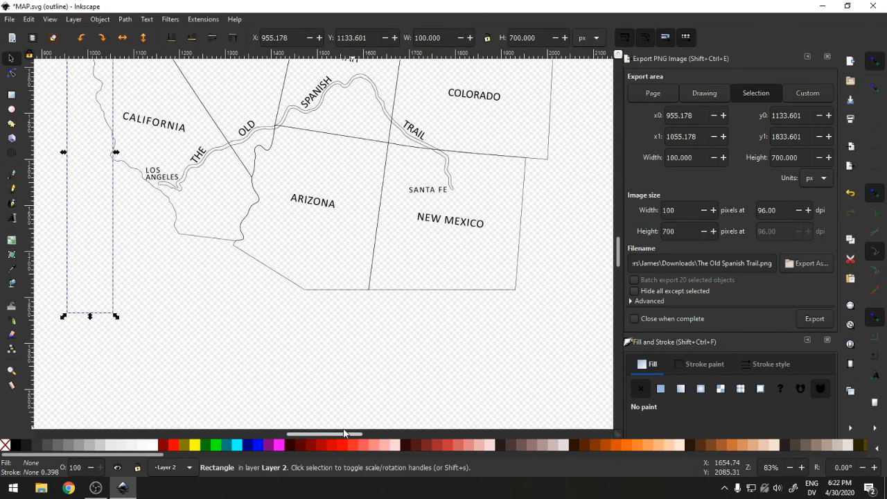
pyautogui.scroll(4, 365, 316)
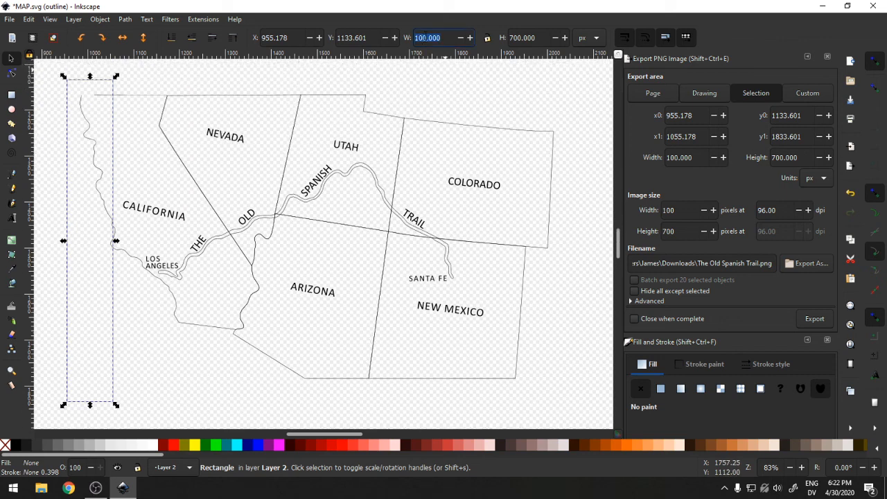
pyautogui.write('1100')
pyautogui.press('Return')
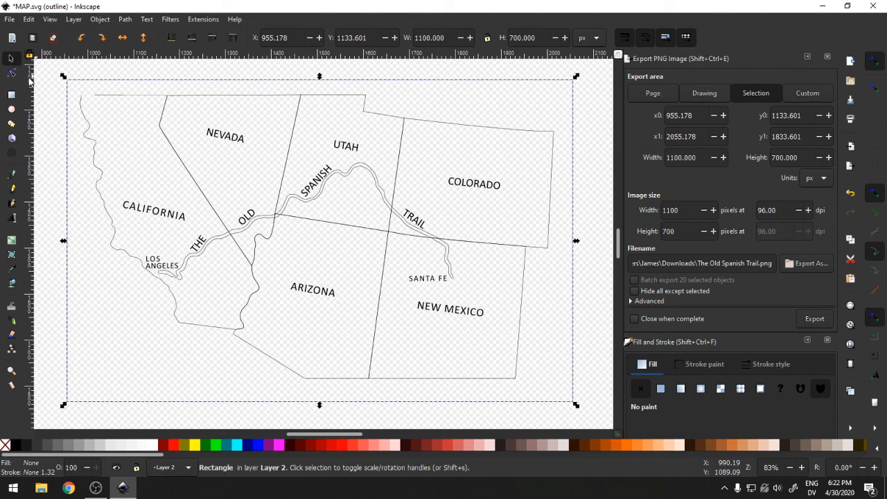
# Export the whole map with its surrounding rectangle as The Old Spanish Trail.png at 1100 by 700 px, and save the document.
pyautogui.click(47, 93)
pyautogui.moveTo(51, 72)
pyautogui.mouseDown()
pyautogui.moveTo(565, 421)
pyautogui.moveTo(590, 425)
pyautogui.mouseUp()
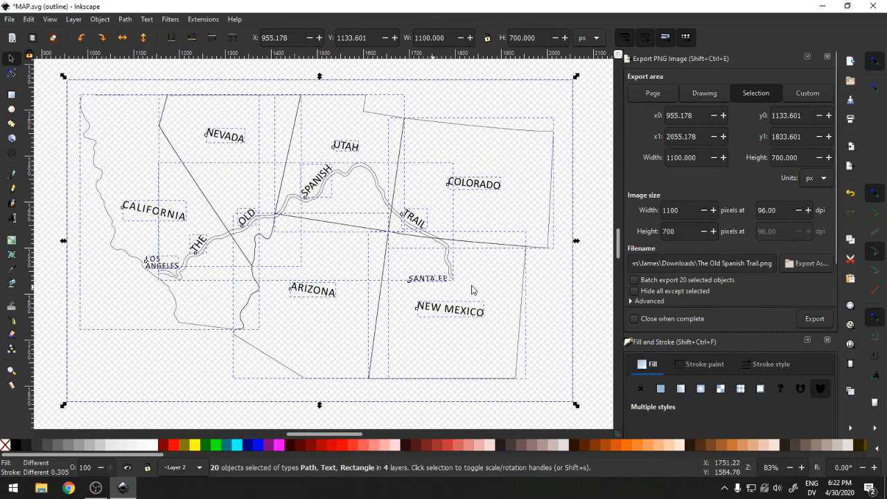
pyautogui.click(821, 322)
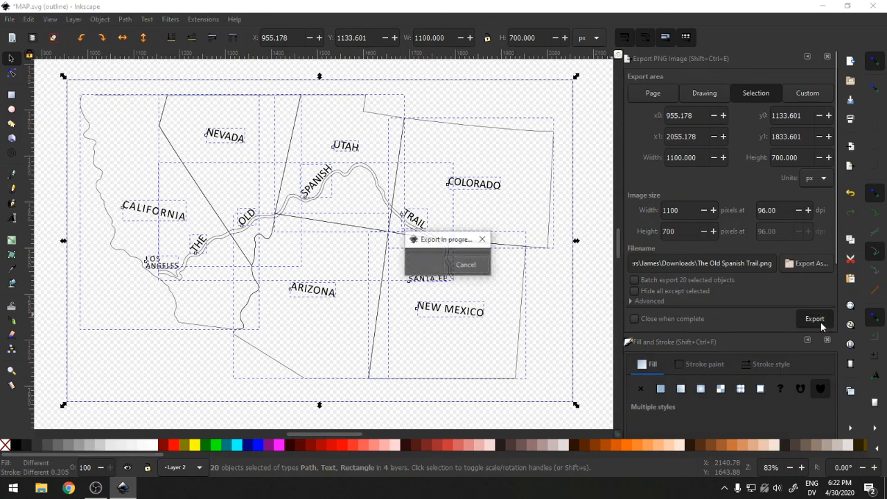
pyautogui.click(7, 22)
pyautogui.click(45, 98)
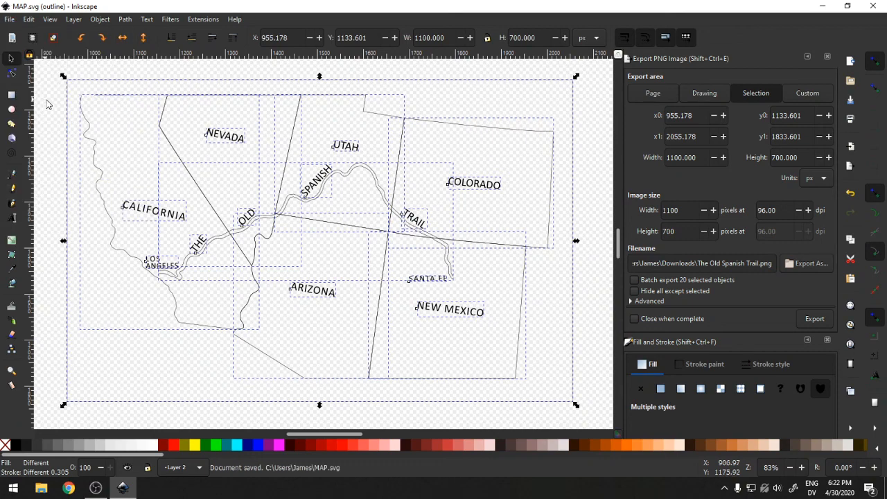
# Open The Old Spanish Trail.png from the Downloads folder in Affinity Photo to check the exported map.
pyautogui.click(42, 488)
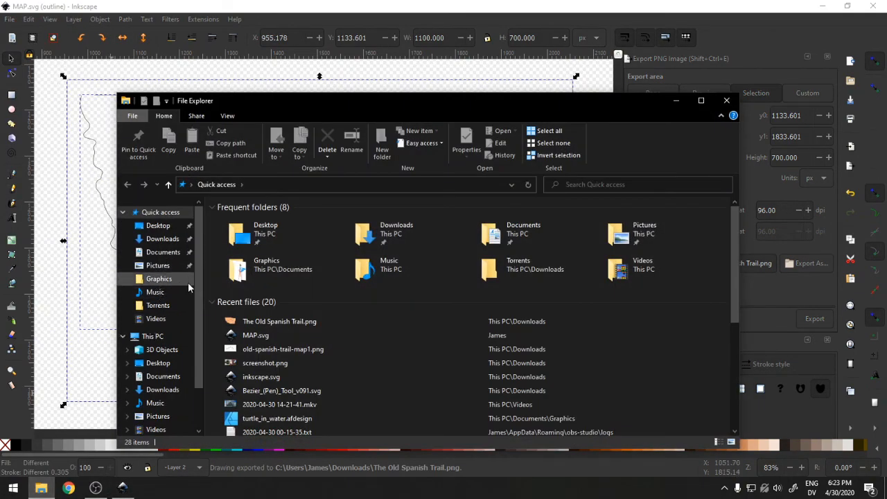
pyautogui.click(163, 390)
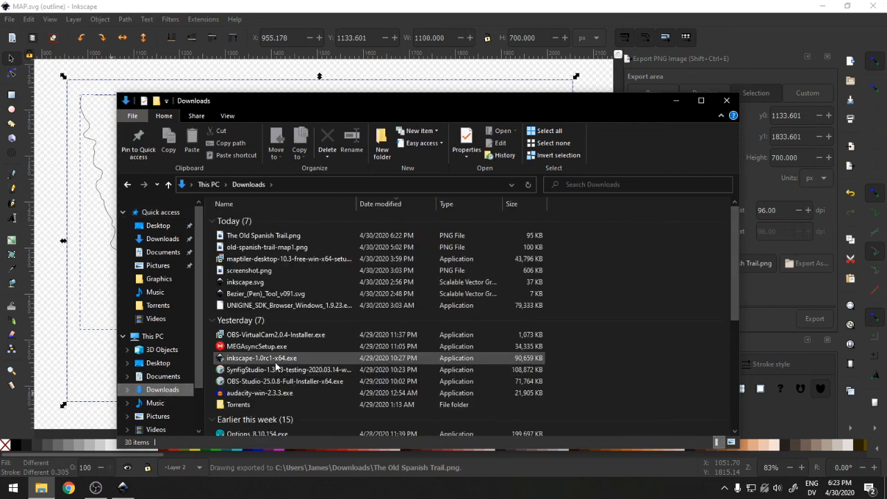
pyautogui.doubleClick(265, 236)
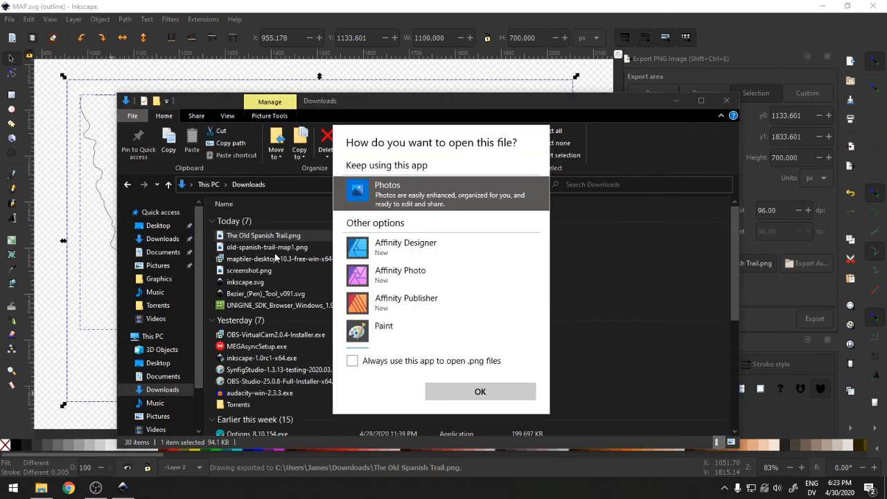
pyautogui.click(460, 334)
pyautogui.scroll(-3, 481, 343)
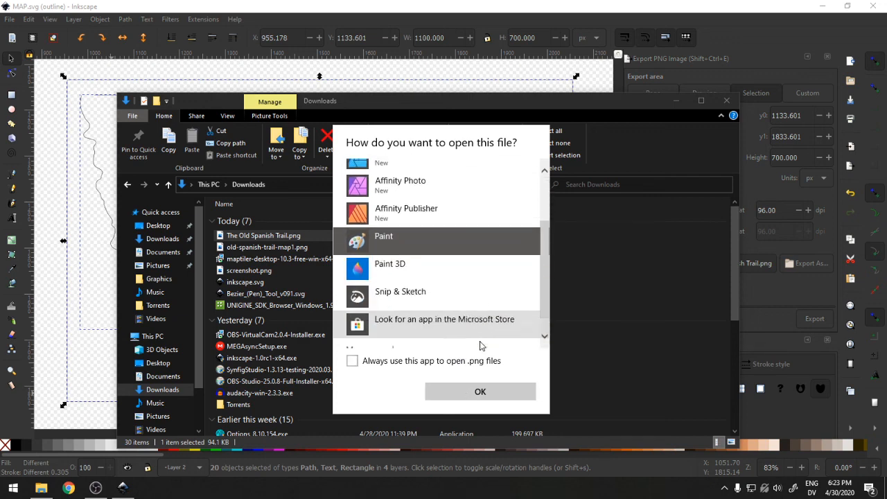
pyautogui.scroll(3, 470, 317)
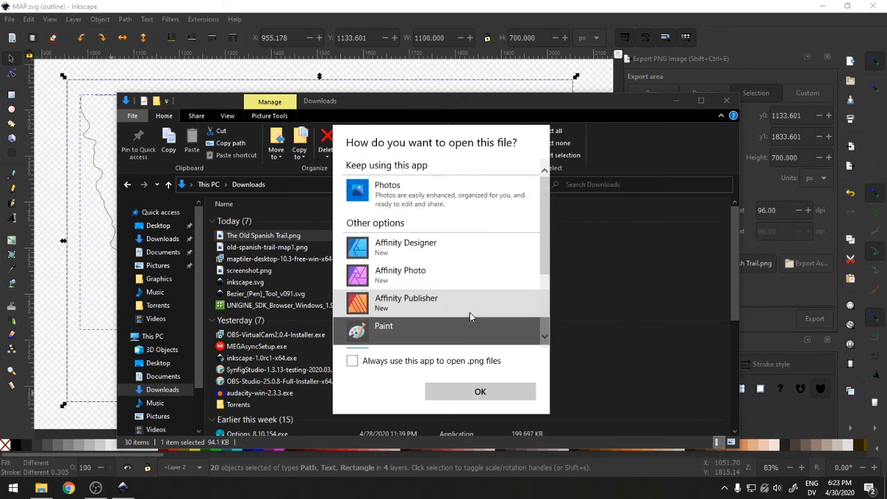
pyautogui.click(443, 274)
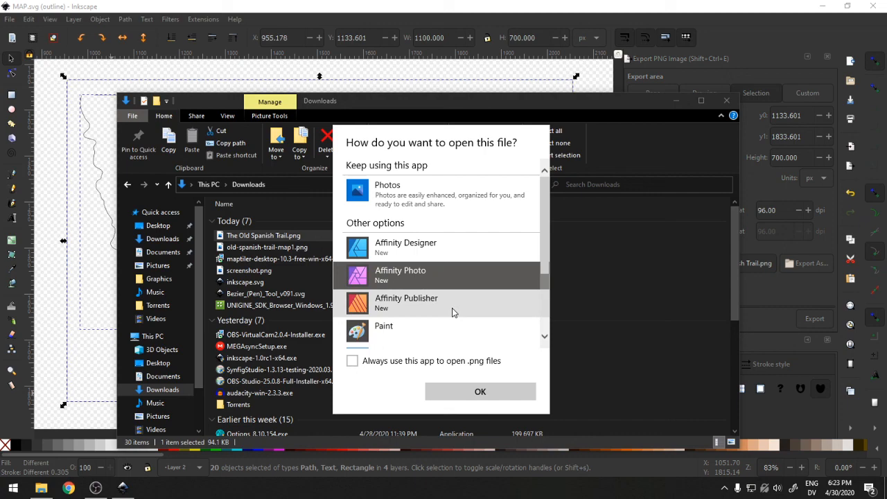
pyautogui.click(481, 392)
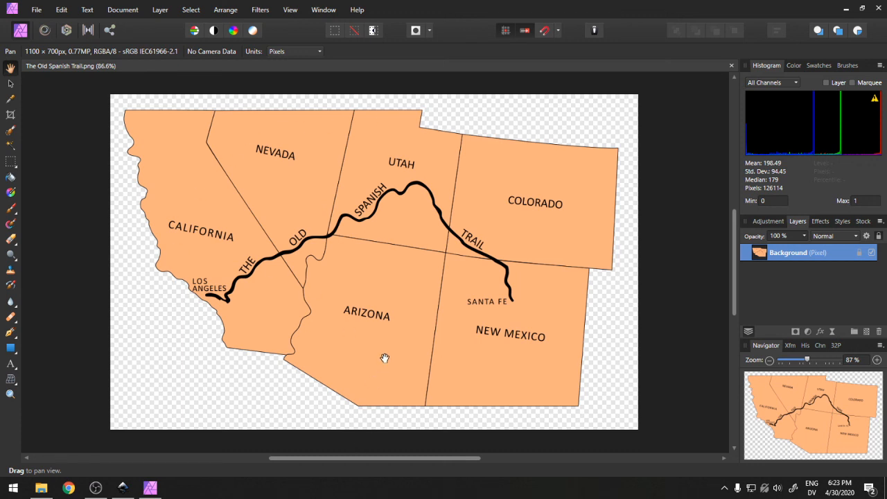
# Return to the Downloads folder and start browsing the PC for another app to open The Old Spanish Trail.png with.
pyautogui.click(43, 489)
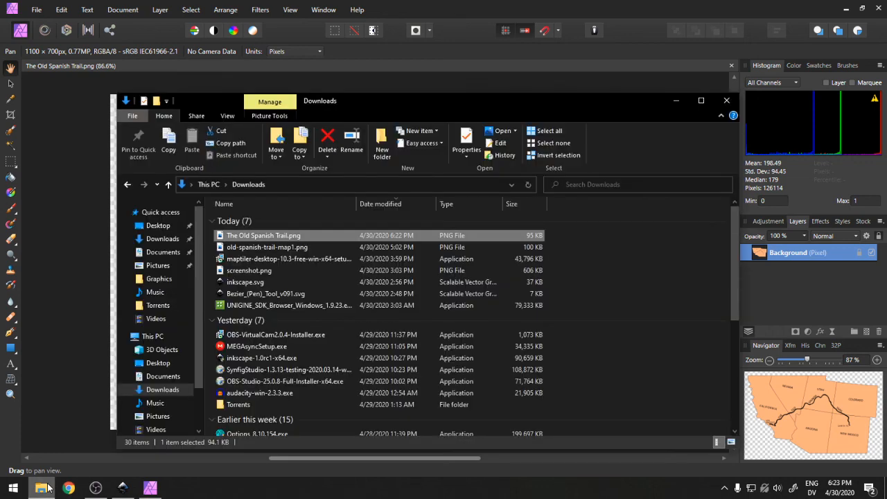
pyautogui.rightClick(228, 237)
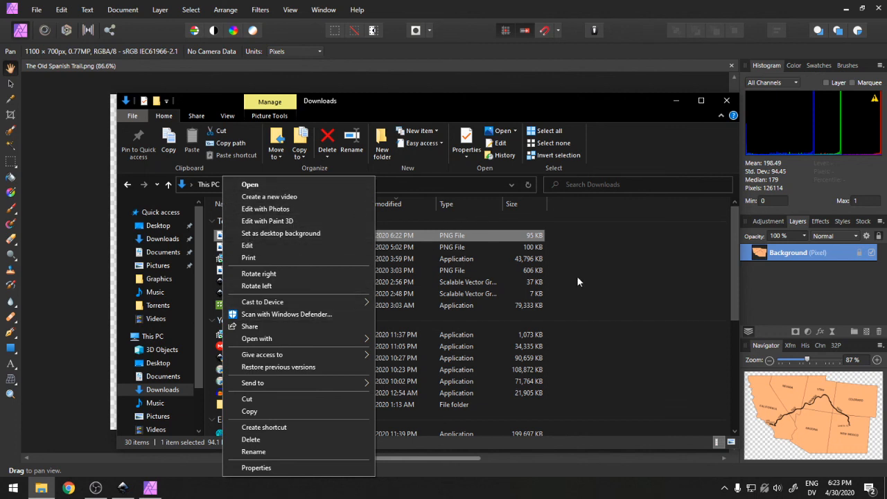
pyautogui.click(662, 297)
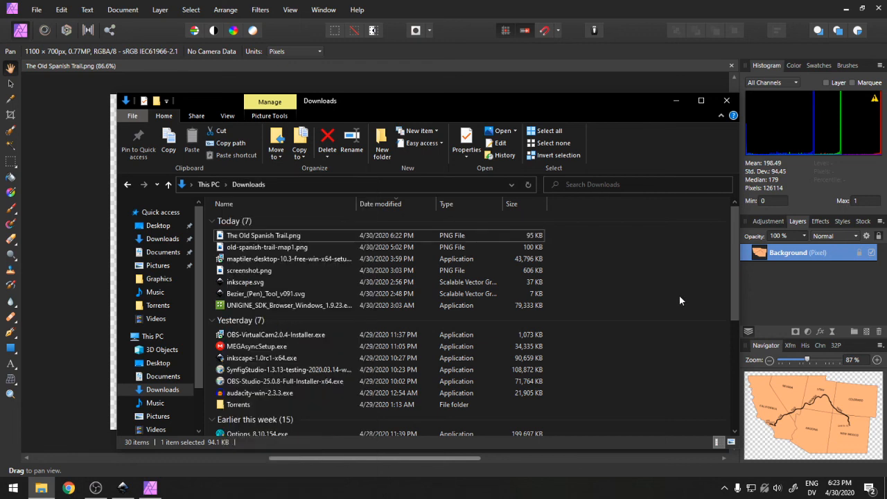
pyautogui.rightClick(244, 239)
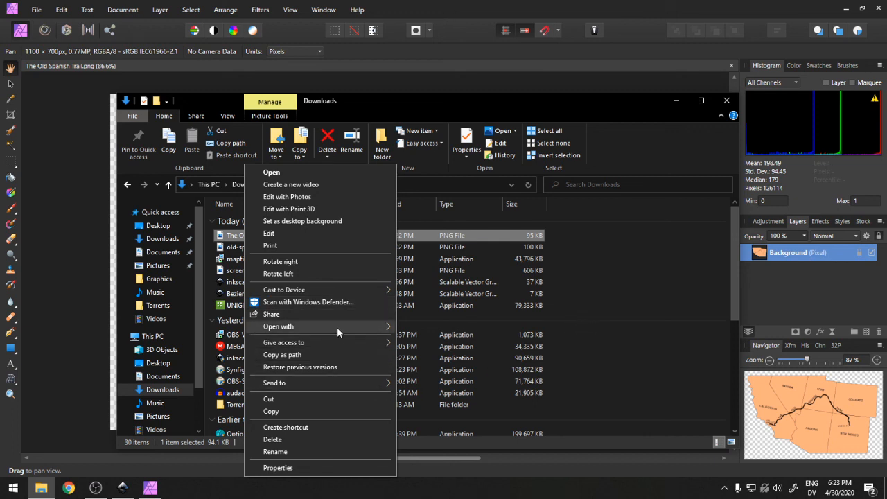
pyautogui.moveTo(337, 328)
pyautogui.click(443, 429)
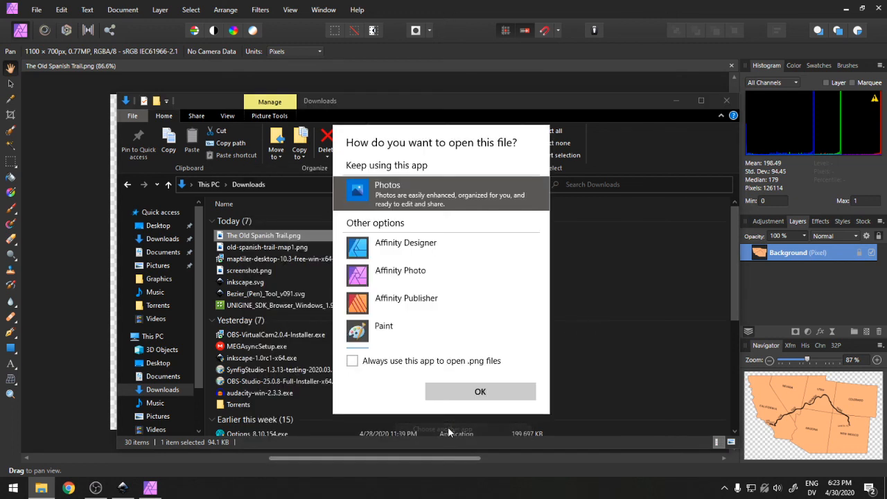
pyautogui.scroll(-3, 406, 312)
pyautogui.scroll(-1, 406, 348)
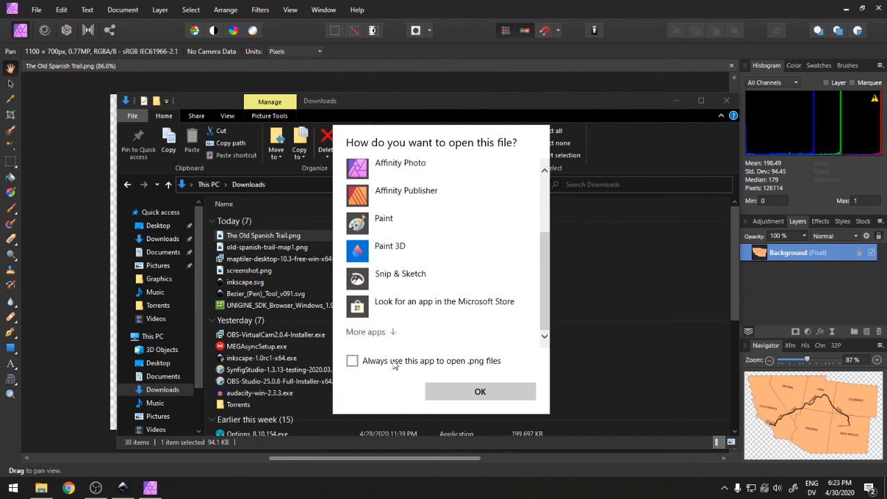
pyautogui.scroll(3, 397, 316)
pyautogui.scroll(-5, 397, 317)
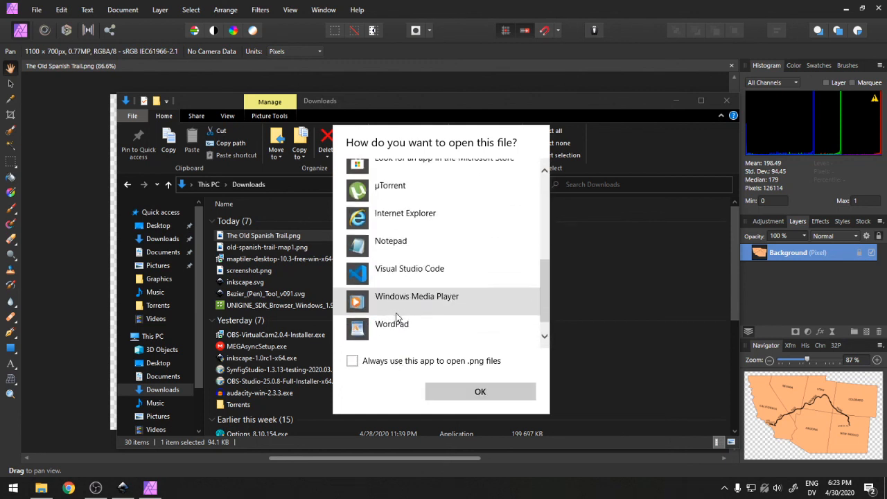
pyautogui.scroll(6, 446, 346)
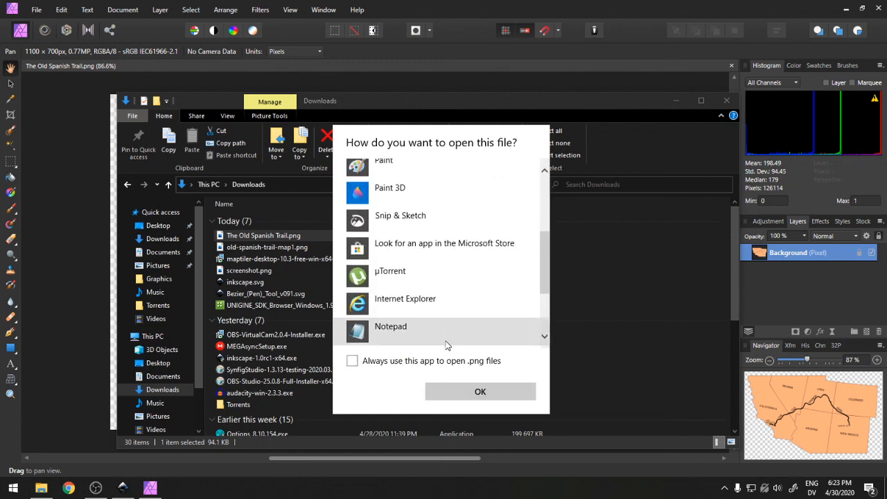
pyautogui.scroll(-5, 445, 344)
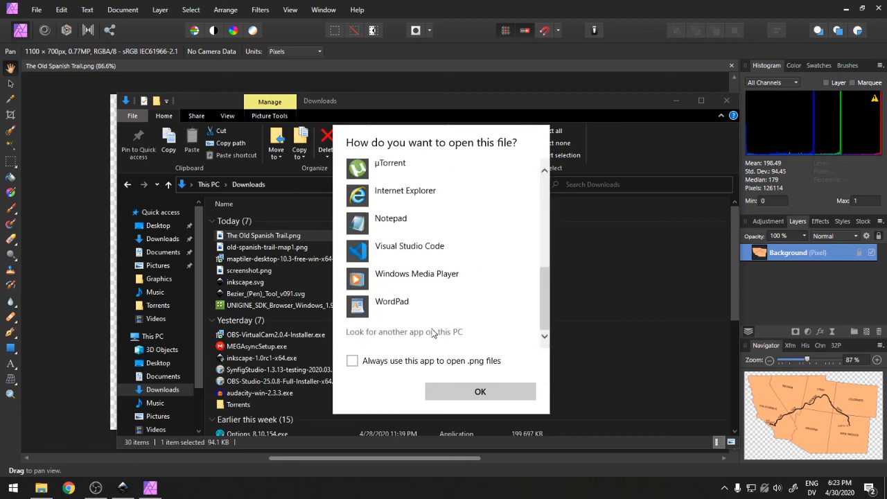
pyautogui.click(431, 332)
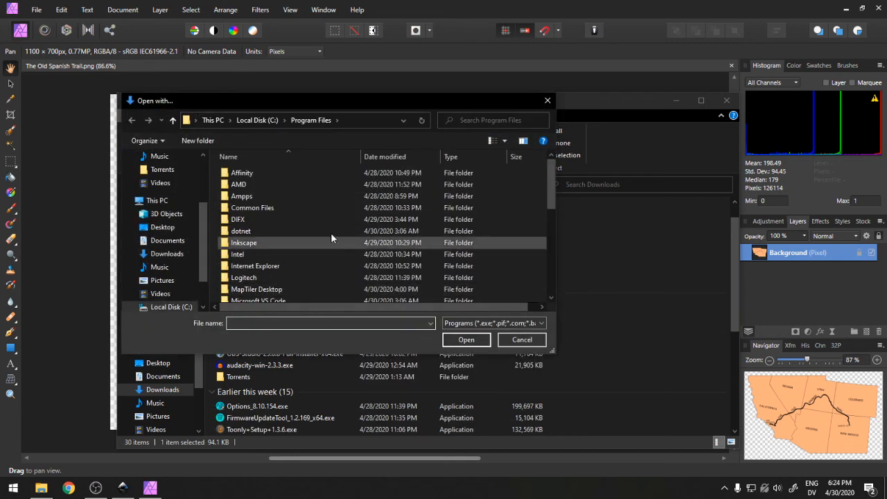
# Add chrome.exe from Program Files (x86)\Google\Chrome\Application to the apps offered for opening the PNG.
pyautogui.scroll(-4, 306, 232)
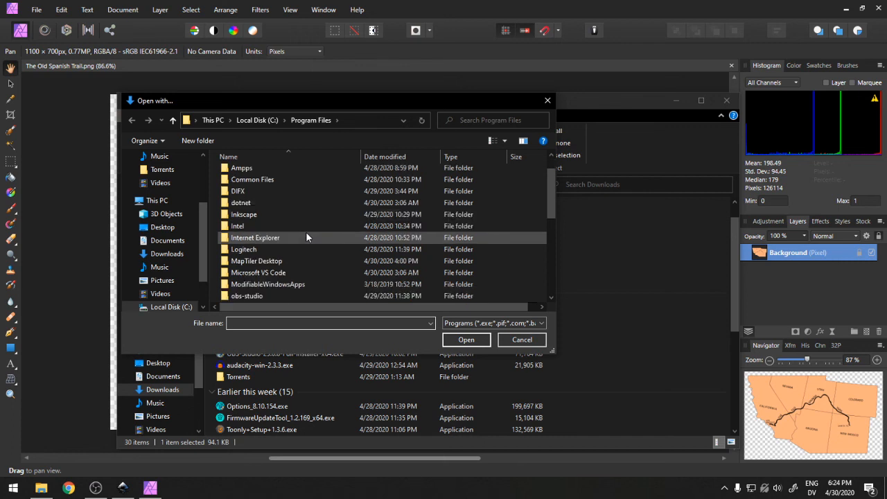
pyautogui.scroll(-3, 306, 235)
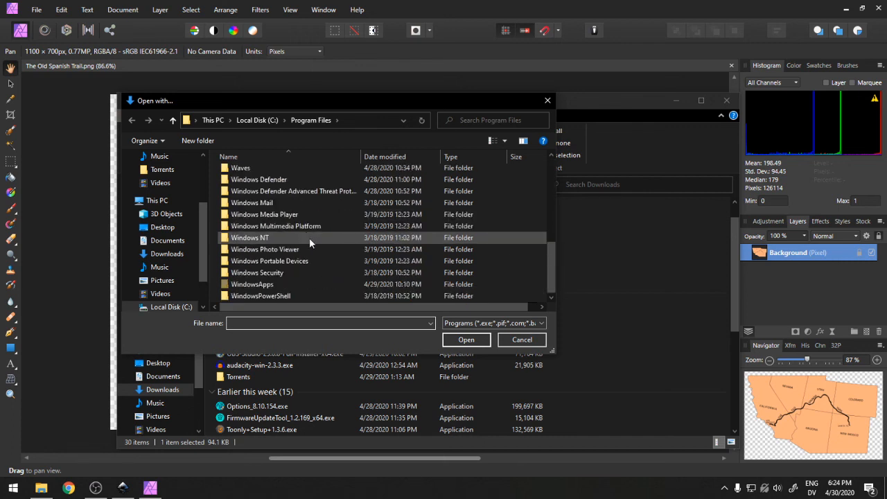
pyautogui.scroll(4, 309, 238)
pyautogui.scroll(2, 310, 238)
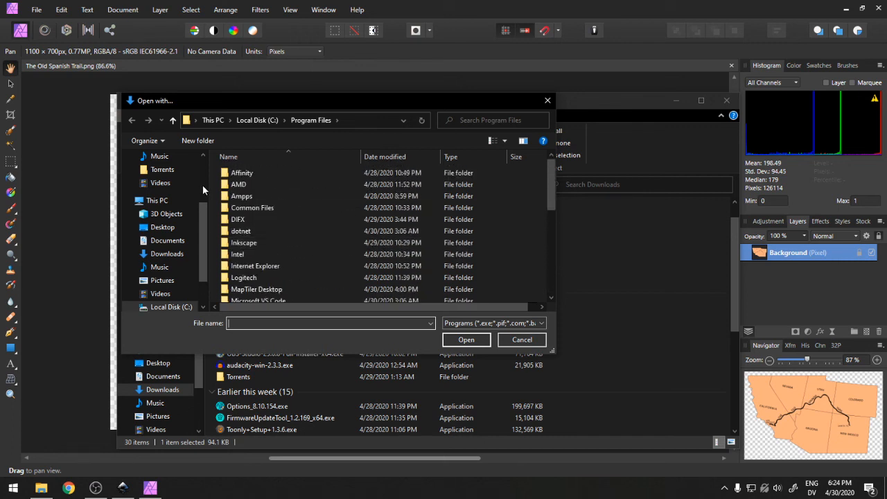
pyautogui.click(257, 120)
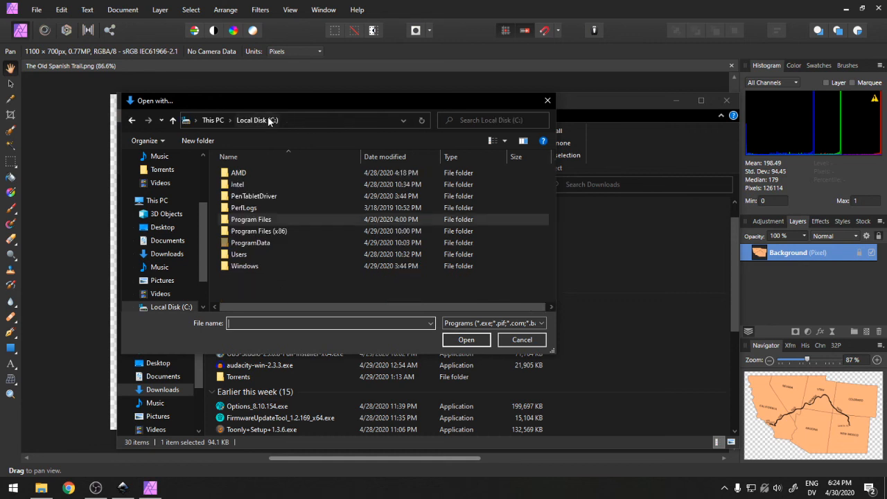
pyautogui.doubleClick(266, 232)
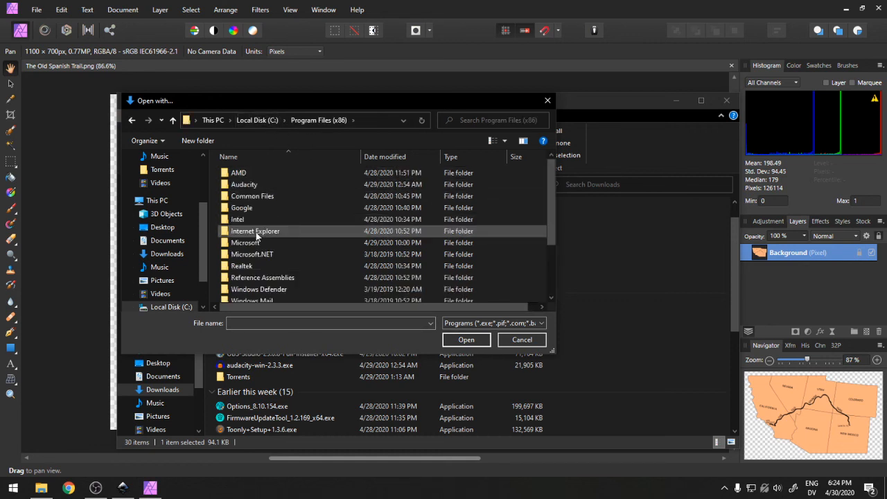
pyautogui.doubleClick(239, 208)
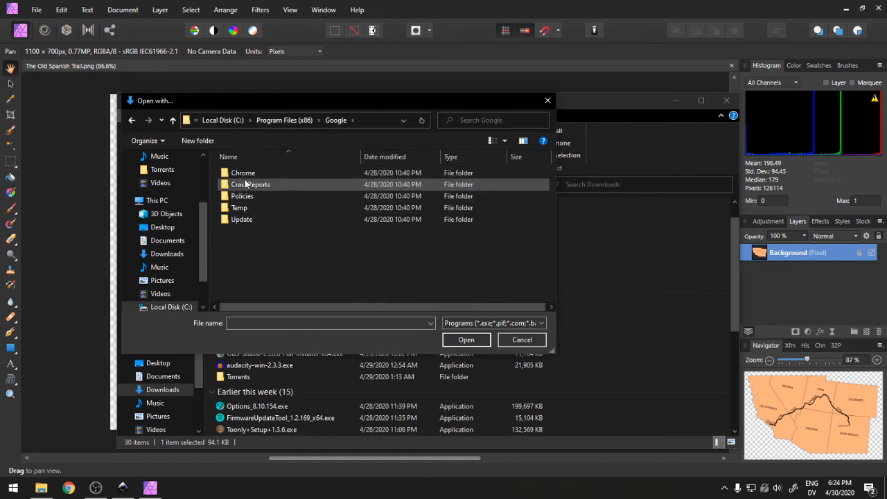
pyautogui.doubleClick(236, 175)
pyautogui.doubleClick(237, 175)
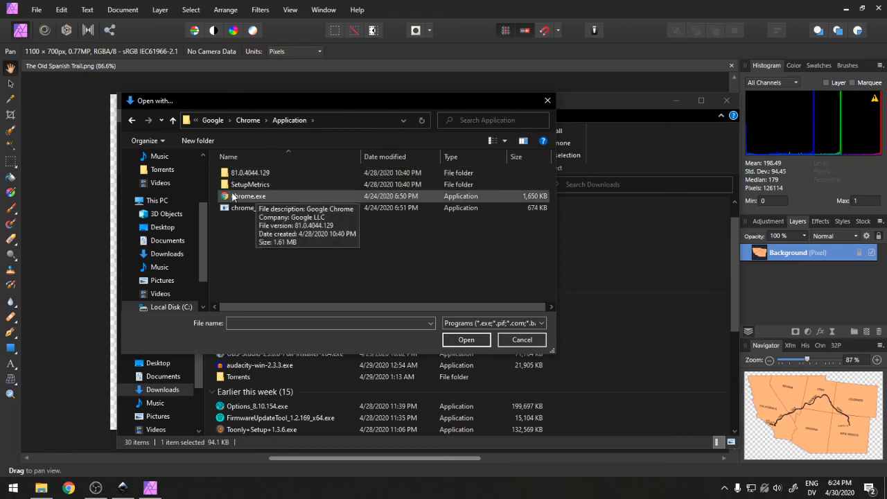
pyautogui.click(235, 196)
pyautogui.click(466, 340)
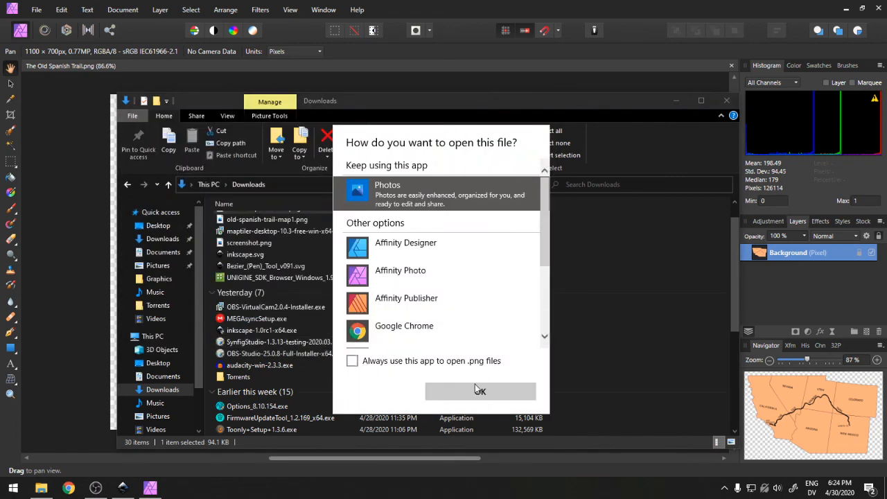
# View the exported map PNG in Google Chrome, without making it the default app, and return to Inkscape.
pyautogui.click(378, 331)
pyautogui.click(454, 390)
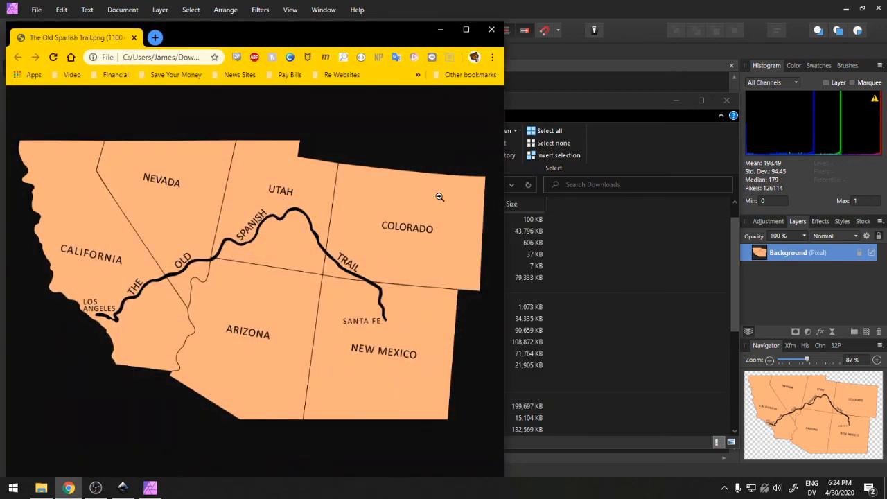
pyautogui.click(497, 30)
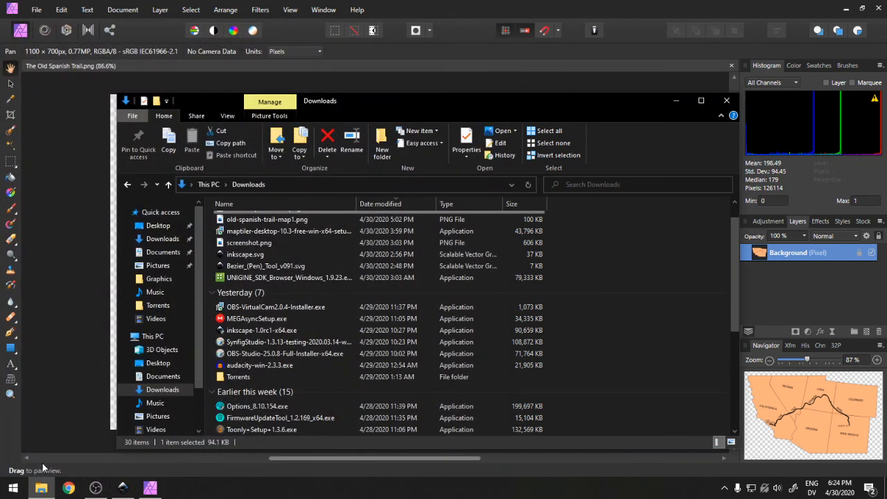
pyautogui.click(129, 491)
pyautogui.click(95, 488)
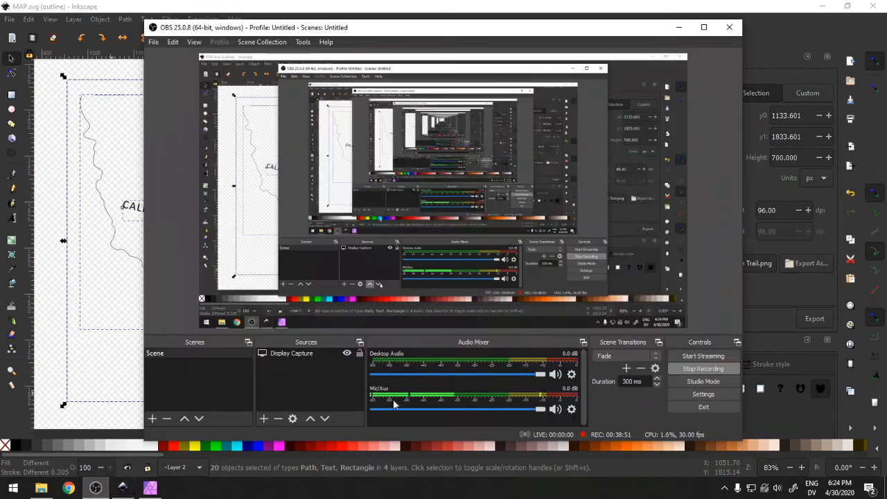